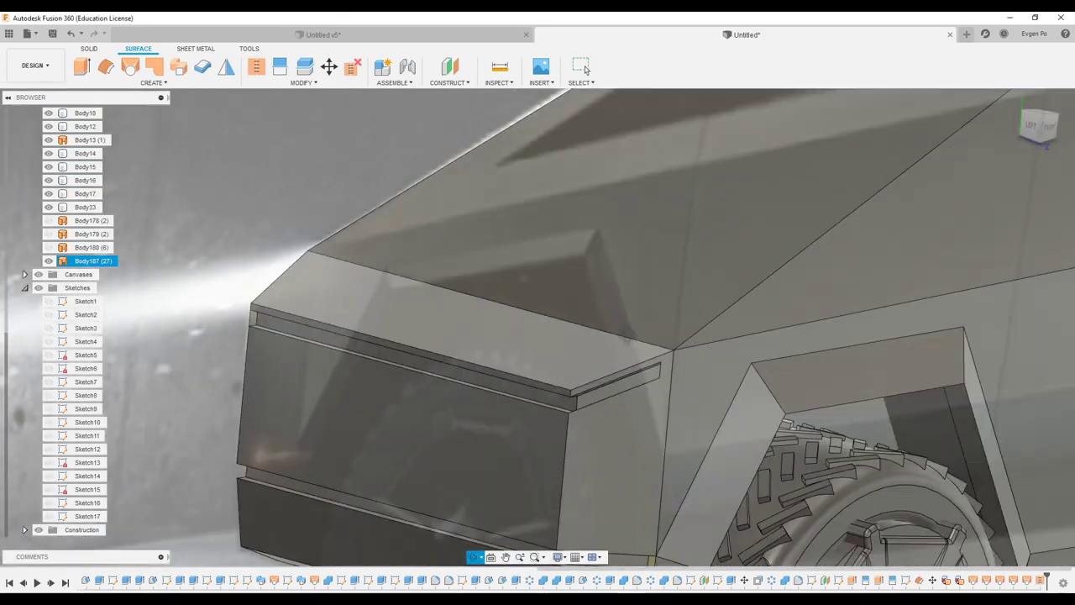
scroll(436, 375, "up", 3)
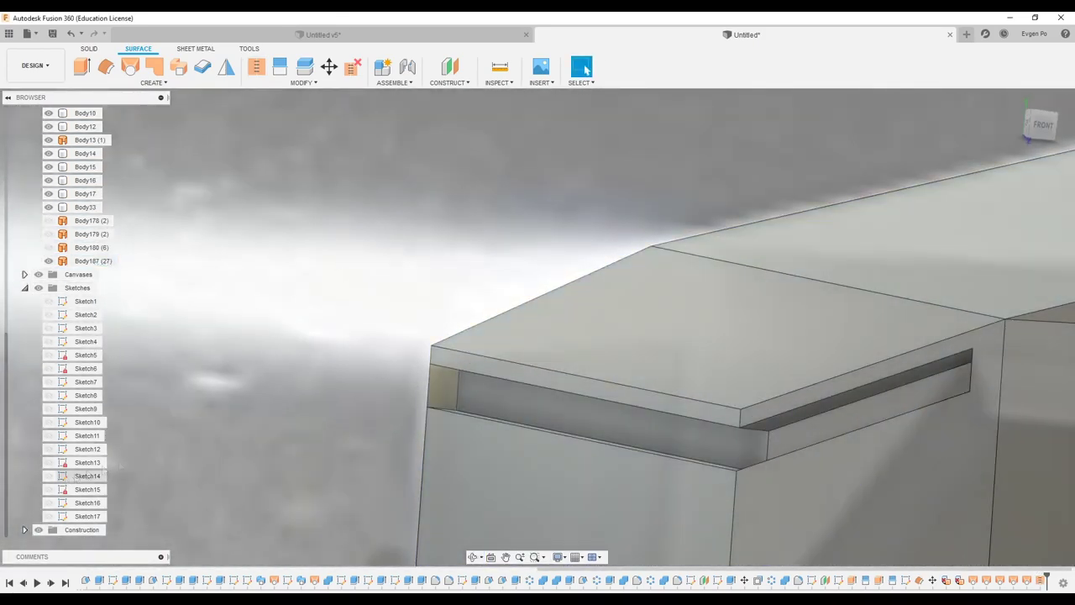
- Select the merged Body187 shell and isolate it, hiding all other bodies
scroll(273, 338, "down", 3)
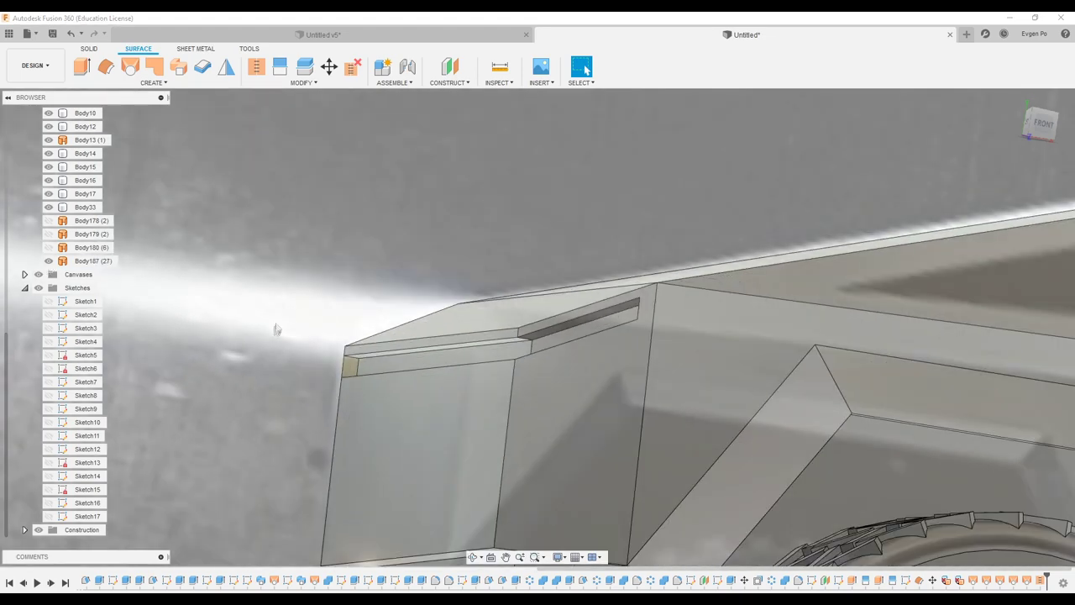
middle_click_drag(273, 338, 492, 453, "shift")
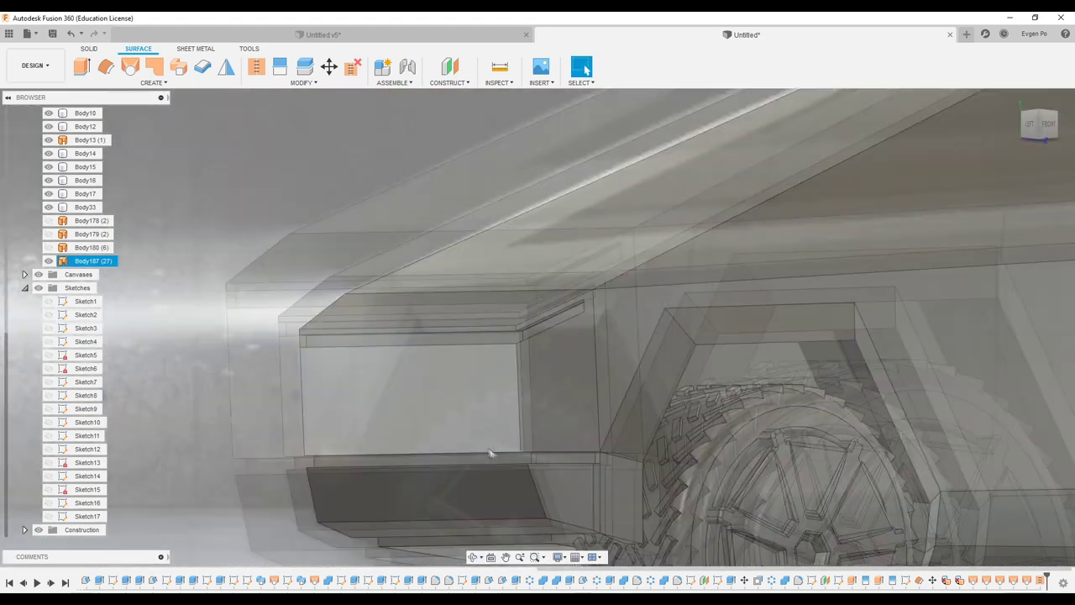
scroll(492, 454, "up", 5)
left_click(759, 468)
scroll(409, 411, "down", 5)
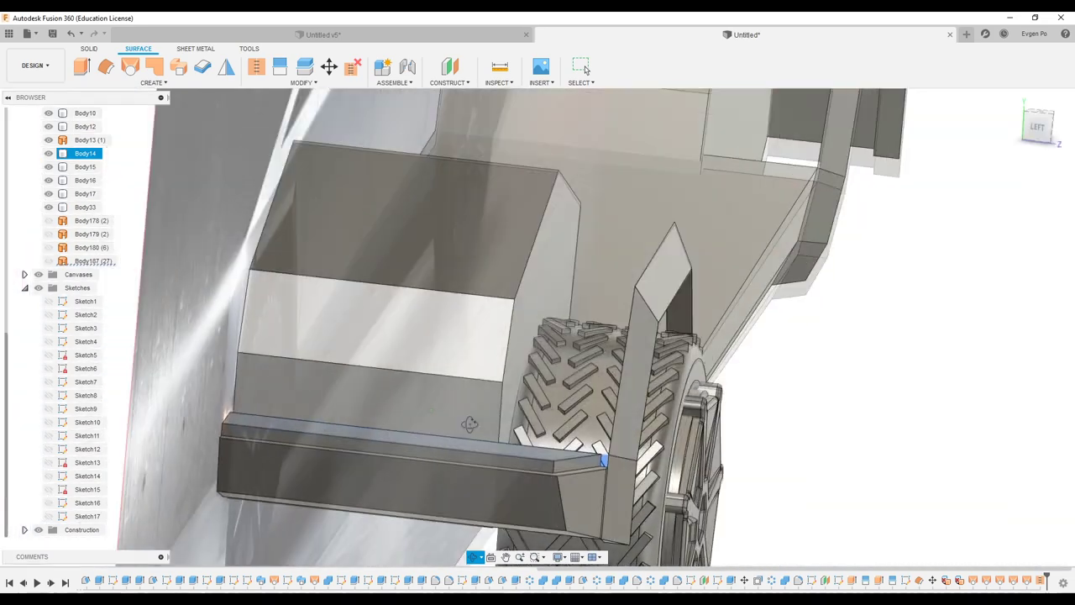
mouse_move(433, 415)
middle_mouse_down("shift")
mouse_move(446, 453)
mouse_move(435, 417)
mouse_move(252, 378)
middle_mouse_up("shift")
left_click(446, 451)
right_click(94, 262)
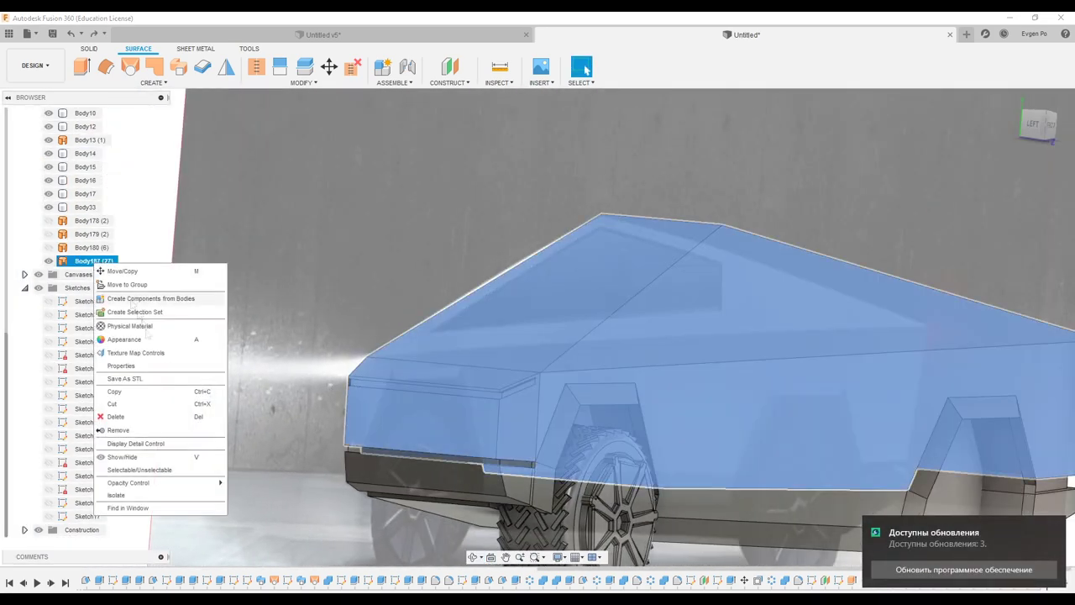
left_click(131, 496)
- Select the bottom strip face on the isolated Body187 and start trimming it
mouse_move(295, 446)
middle_mouse_down("shift")
mouse_move(280, 361)
mouse_move(288, 408)
mouse_move(287, 107)
middle_mouse_up("shift")
left_click(288, 391)
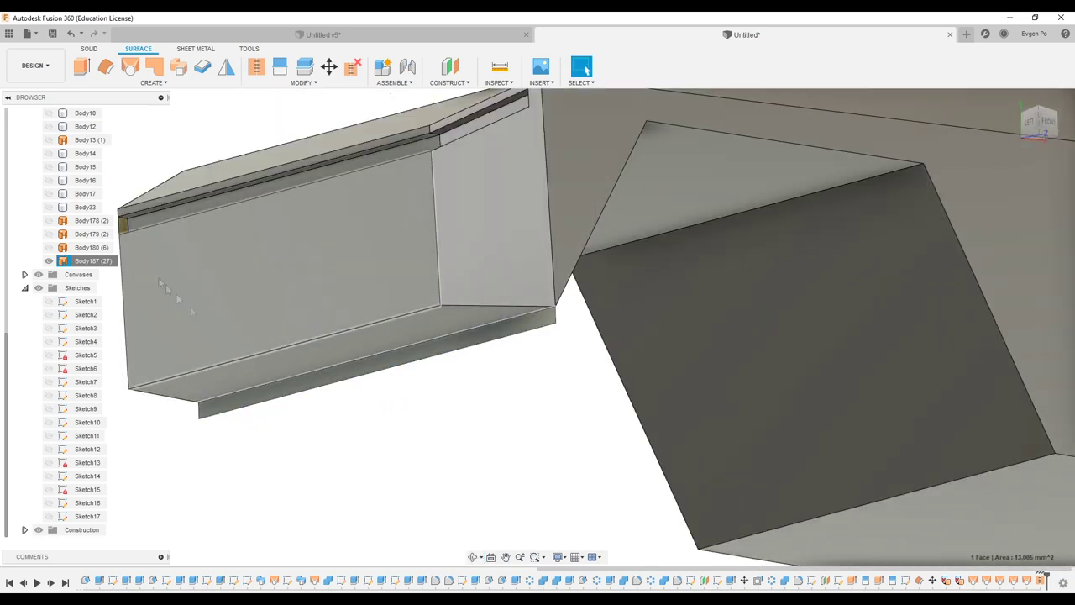
left_click(303, 82)
left_click(269, 181)
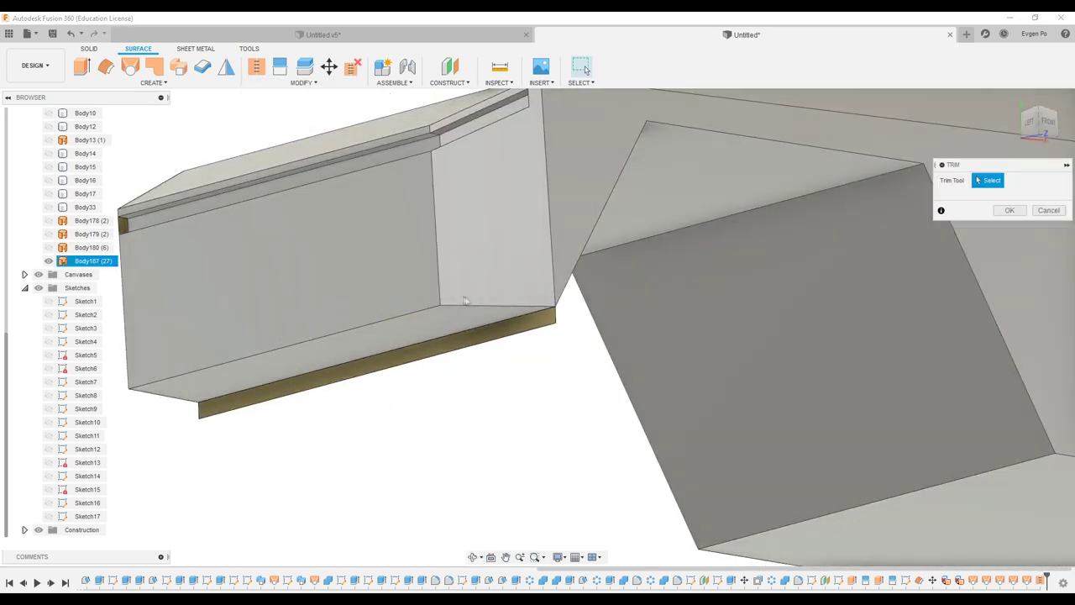
- Retry trimming Body187 with the body as the tool, then cancel the failed trim
mouse_move(542, 327)
middle_mouse_down("shift")
mouse_move(277, 244)
mouse_move(306, 216)
mouse_move(260, 235)
middle_mouse_up("shift")
key("Escape")
left_click(304, 82)
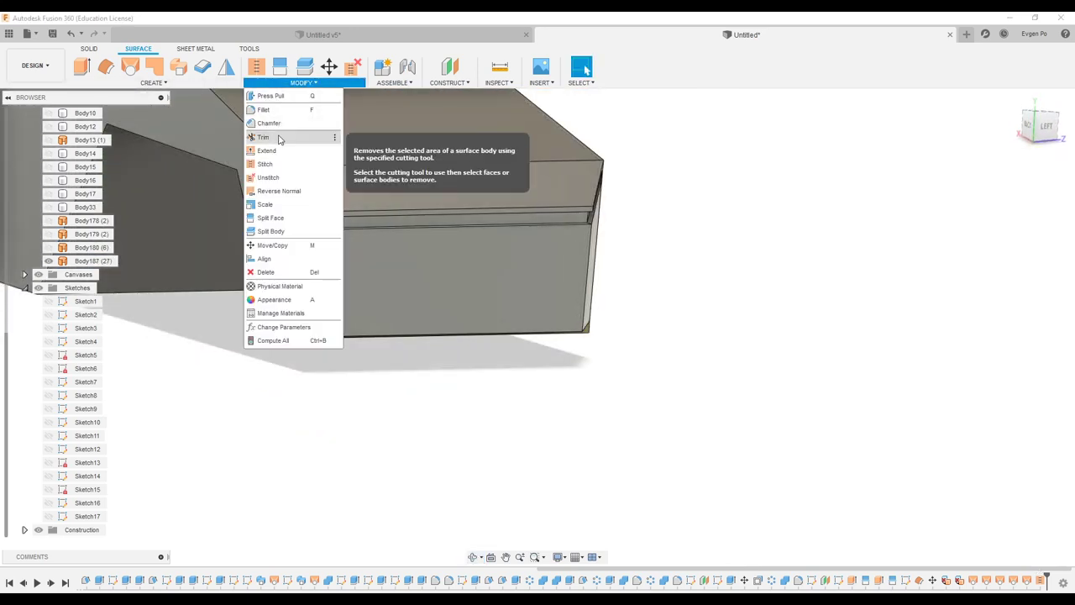
left_click(269, 134)
scroll(278, 227, "up", 5)
left_click(336, 210)
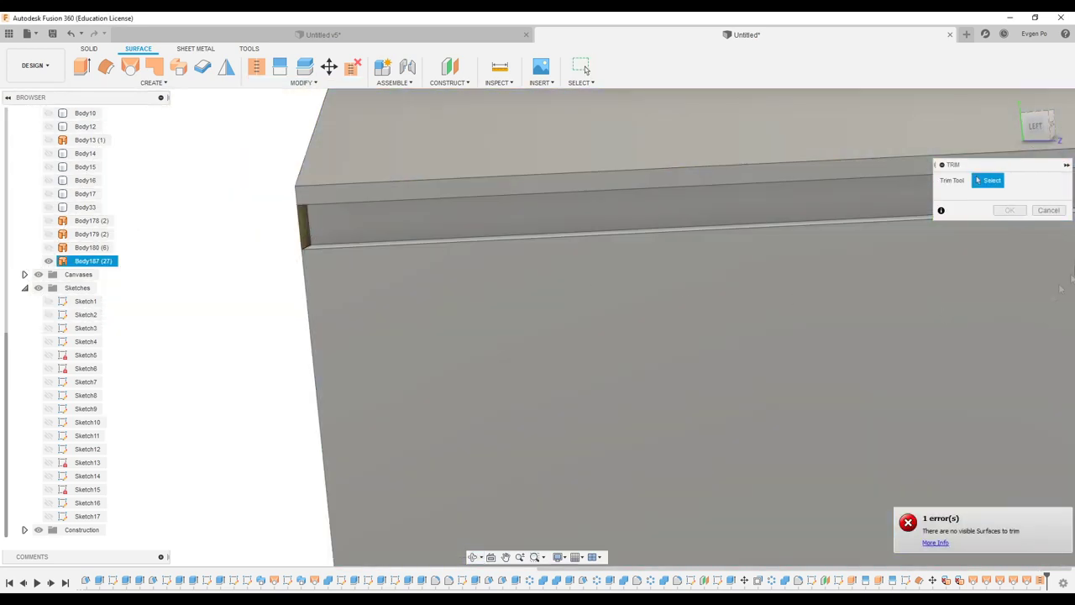
key("Escape")
- Unstitch Body187 into separate single-face surface bodies
left_click(352, 67)
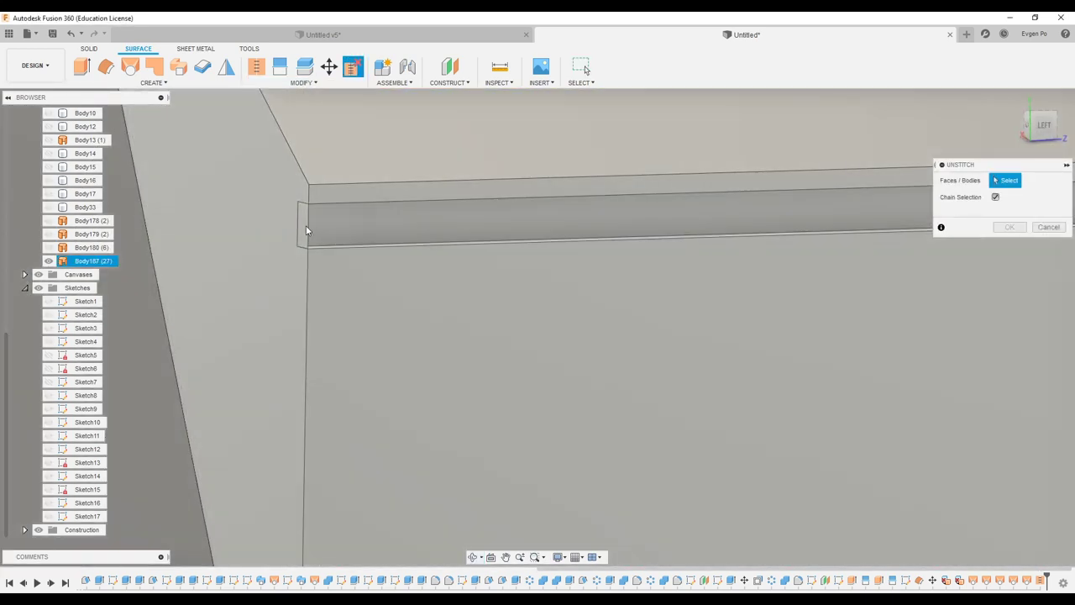
left_click(308, 227)
scroll(310, 232, "down", 5)
key("Return")
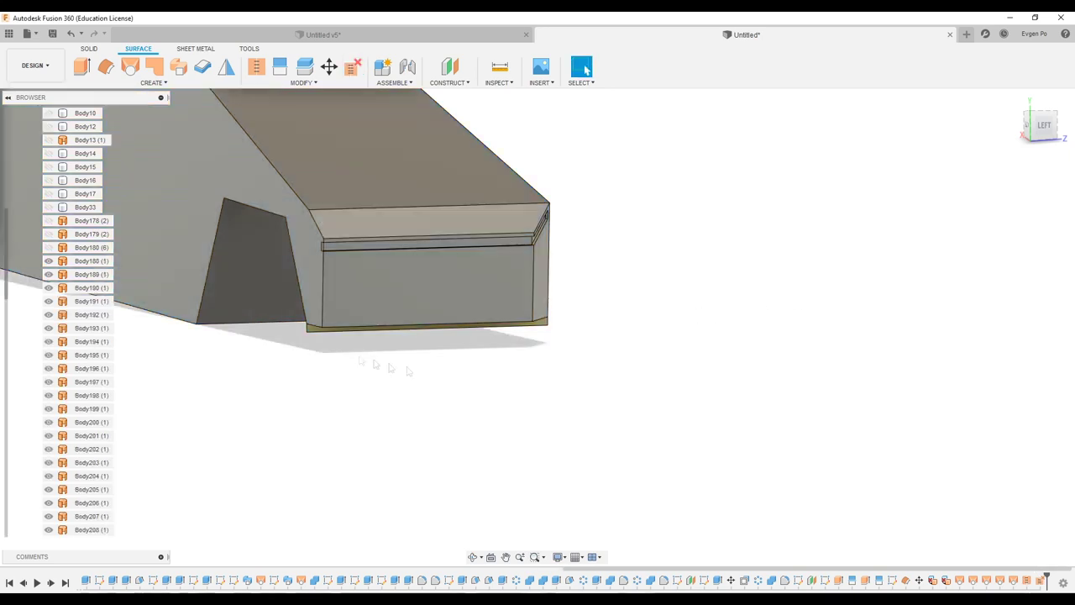
- Window-select all the separated face bodies, up to Body210
left_click(318, 282)
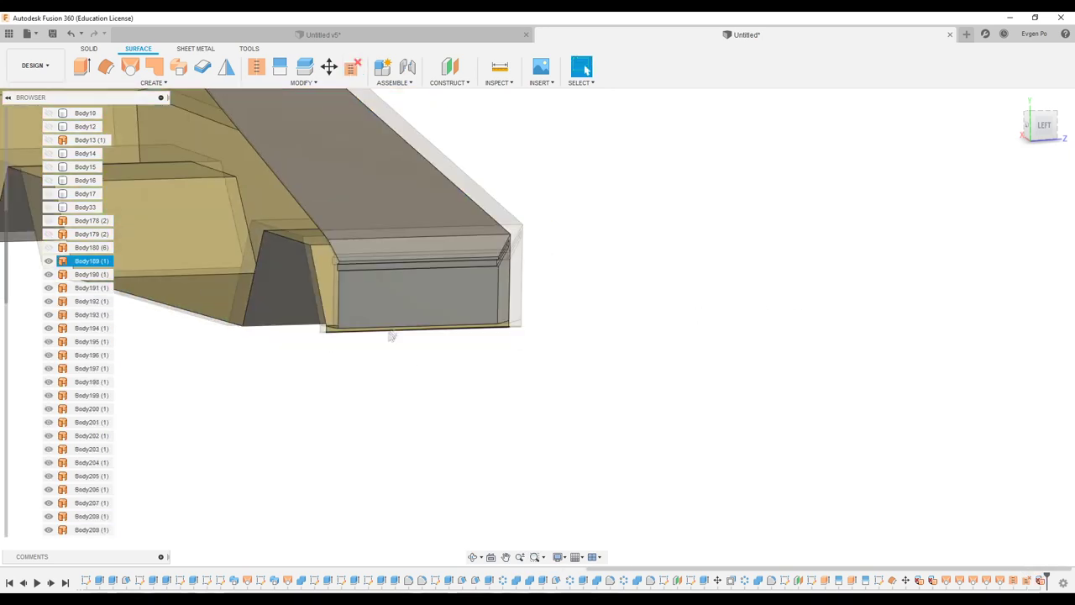
middle_click_drag(318, 281, 504, 336, "shift")
left_click(586, 69)
mouse_move(588, 252)
middle_mouse_down("shift")
mouse_move(687, 247)
mouse_move(508, 317)
mouse_move(537, 406)
mouse_move(360, 377)
mouse_move(509, 418)
middle_mouse_up("shift")
mouse_move(509, 417)
left_mouse_down()
mouse_move(269, 331)
mouse_move(204, 197)
left_mouse_up()
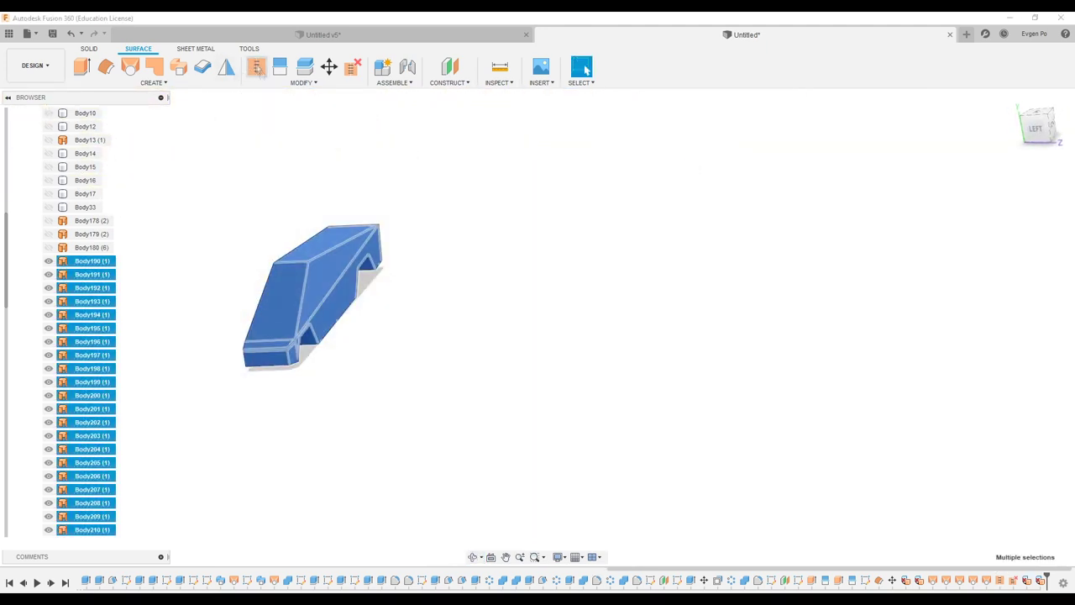
- Stitch the 25 face bodies into one shell and patch its open side edges
left_click(256, 67)
left_click(1010, 556)
middle_click_drag(321, 364, 252, 252, "shift")
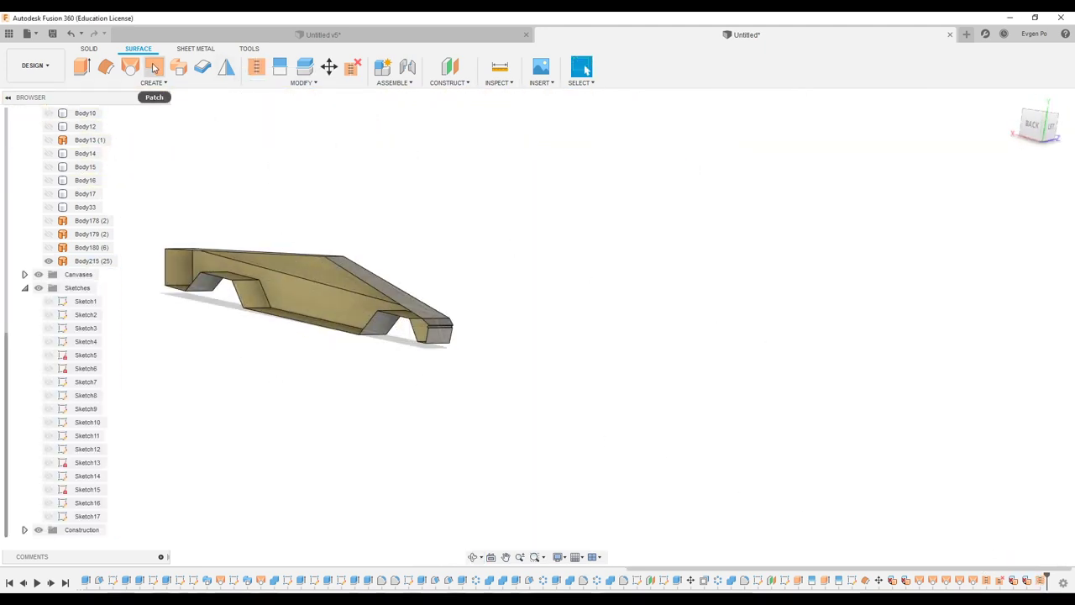
left_click(154, 67)
left_click(273, 325)
key("Return")
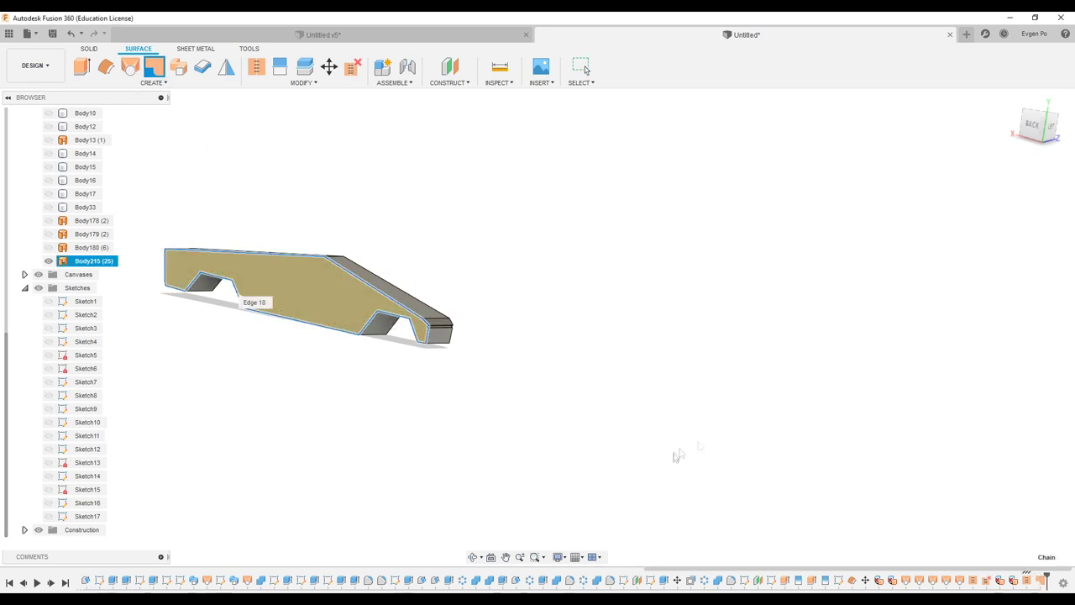
- Stitch the shell and patch into Body217, isolate it, then unisolate to show all bodies
left_click_drag(610, 437, 109, 197)
left_click(256, 69)
left_click(1008, 372)
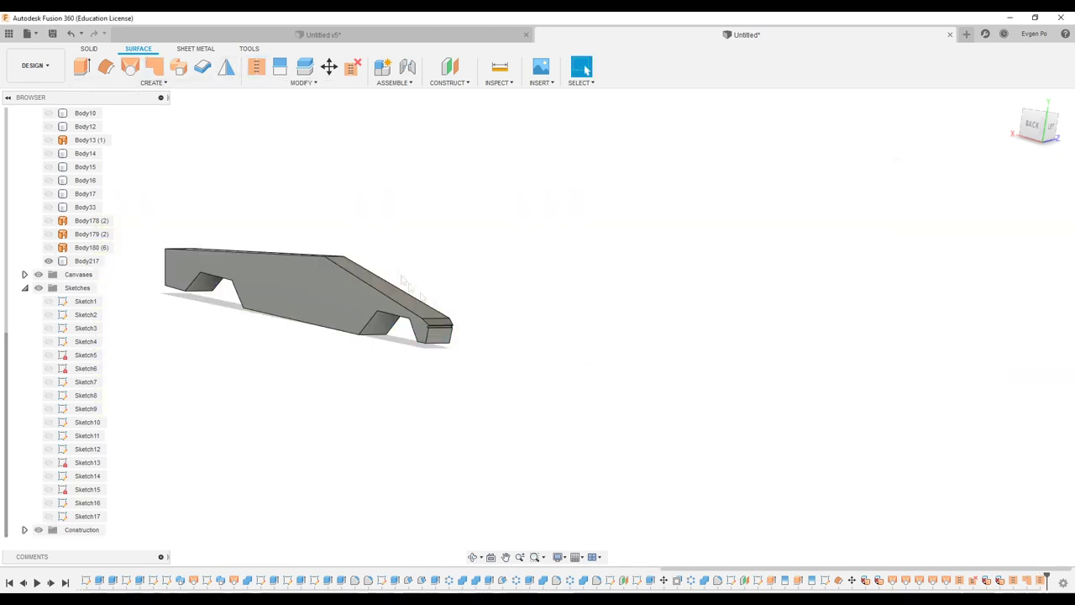
right_click(88, 260)
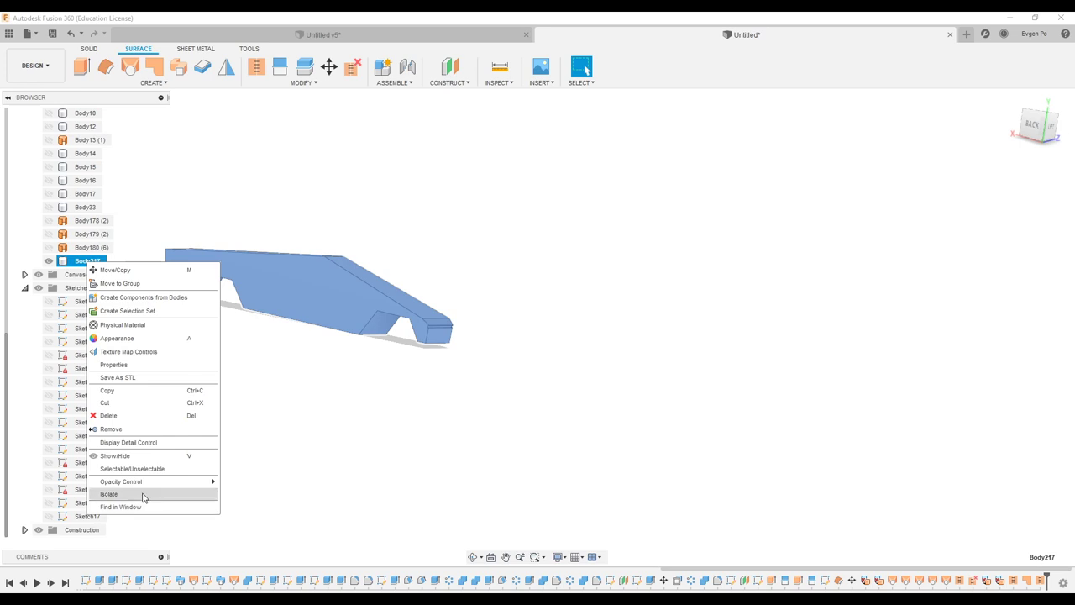
left_click(143, 495)
right_click(86, 261)
left_click(141, 494)
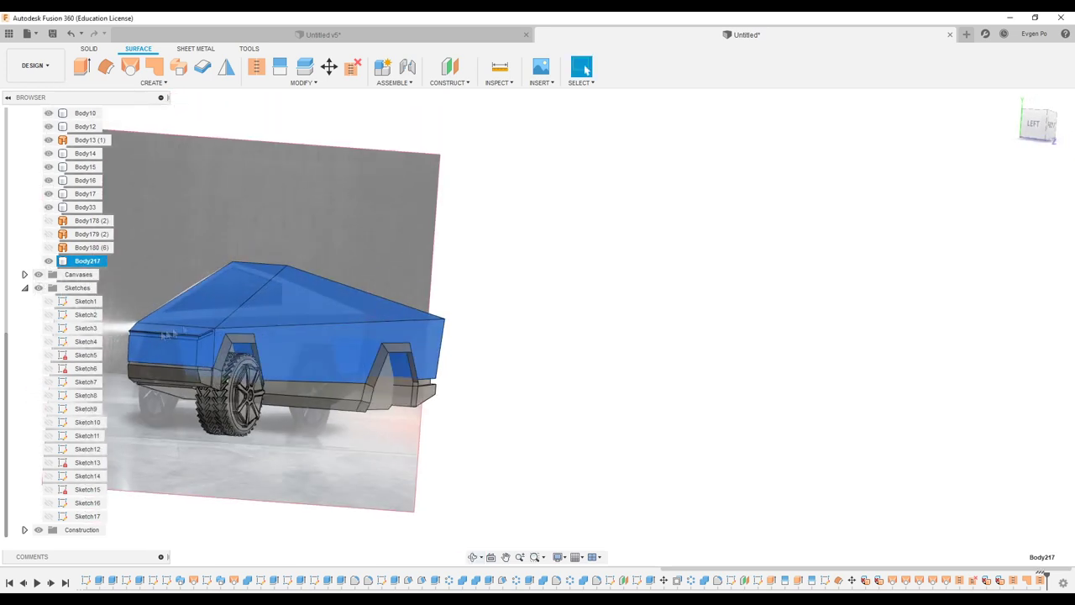
- Square the full truck to the FRONT view and start a new sketch
middle_click_drag(446, 361, 264, 392, "shift")
scroll(267, 388, "up", 5)
scroll(266, 383, "down", 5)
scroll(264, 392, "up", 6)
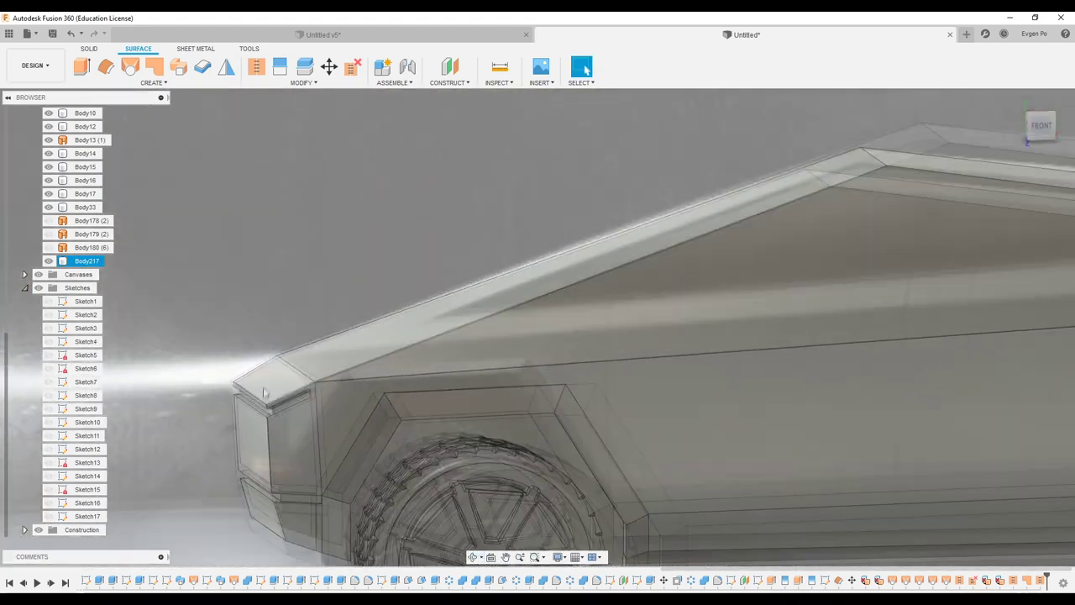
scroll(286, 340, "down", 5)
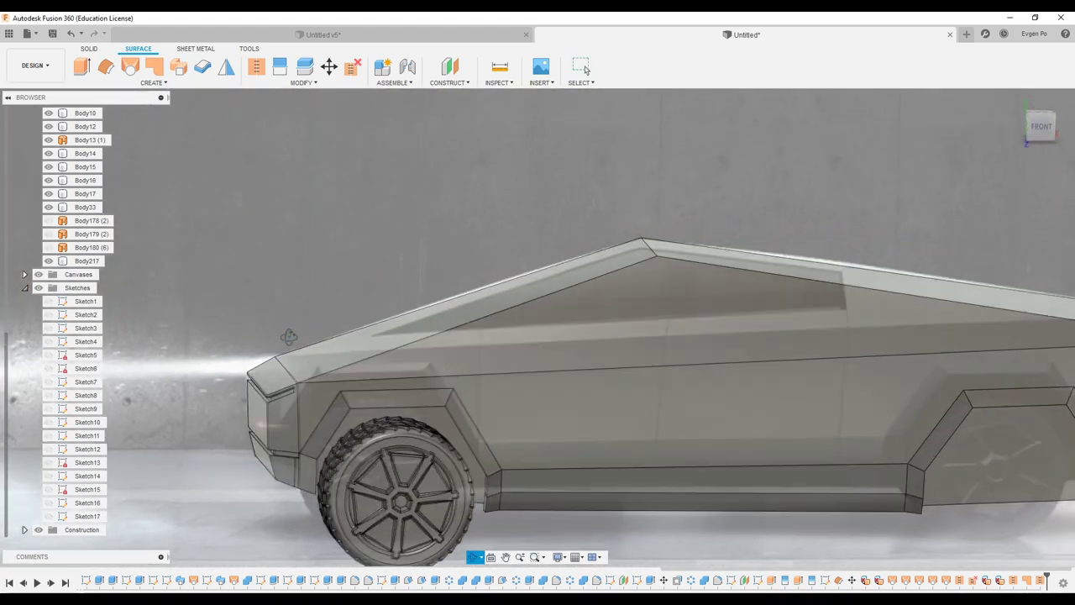
scroll(291, 333, "down", 2)
left_click(1042, 126)
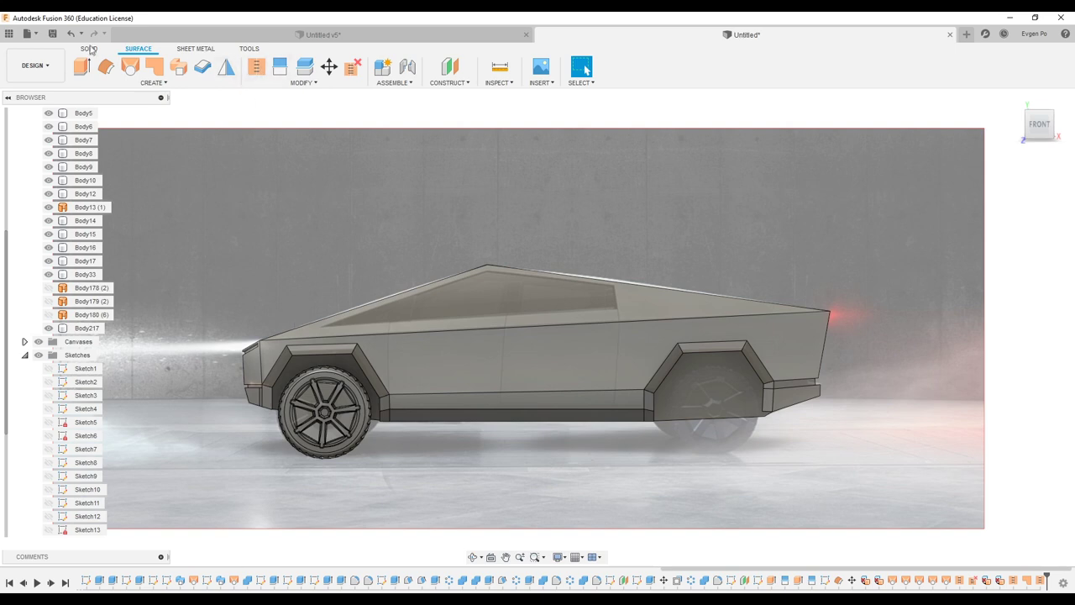
left_click(234, 74)
- Place the new sketch on the front plane
left_click(492, 433)
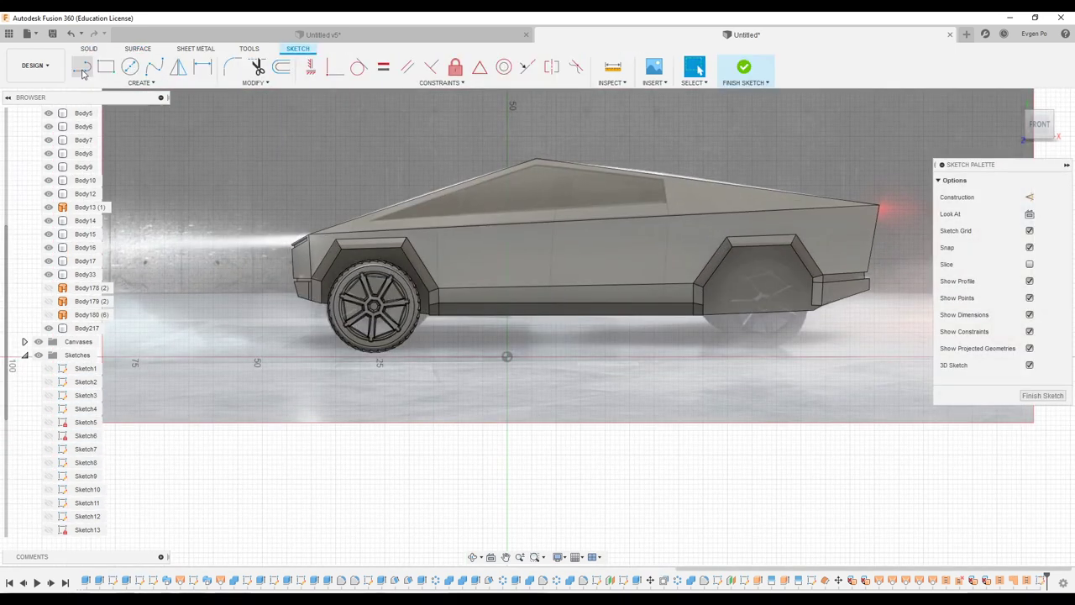
key("l")
scroll(409, 220, "down", 3)
scroll(420, 201, "up", 3)
key("o")
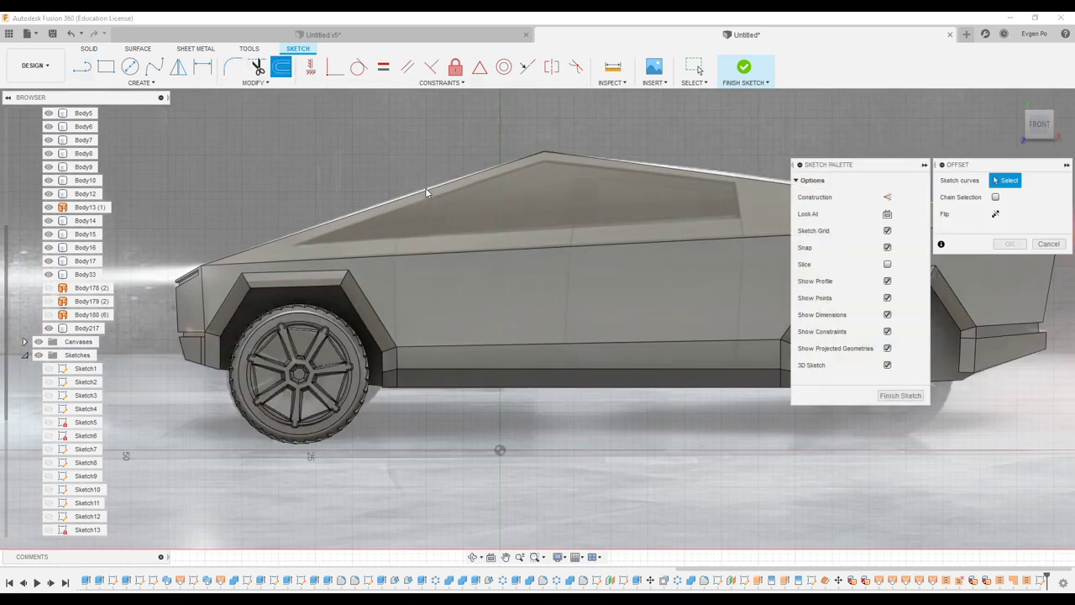
left_click(1048, 245)
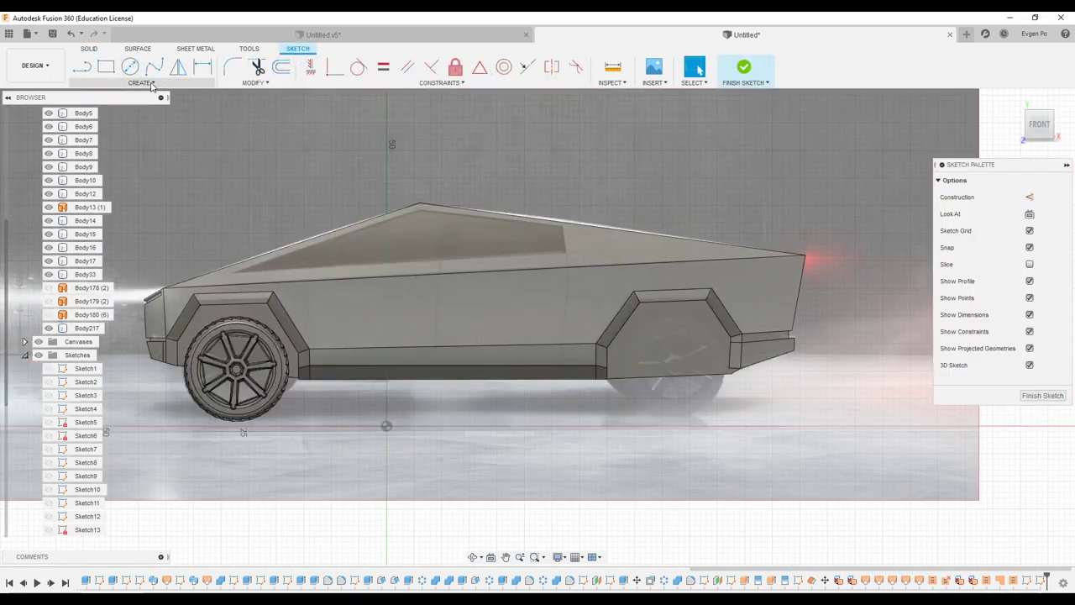
- Project three car body faces into the sketch
left_click(141, 82)
left_click(203, 291)
left_click(400, 257)
left_click(412, 311)
left_click(429, 357)
left_click(1005, 245)
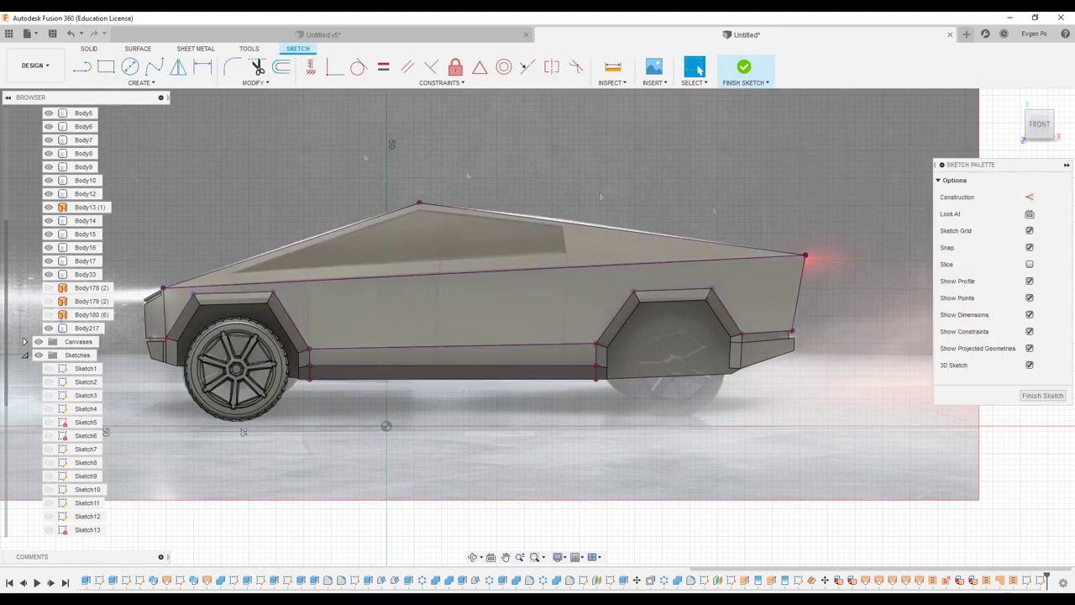
- Offset the roof line 1.175 mm inward and begin a vertical line from it
left_click(283, 69)
left_click(504, 214)
left_click_drag(501, 207, 493, 229)
left_click(1006, 262)
key("l")
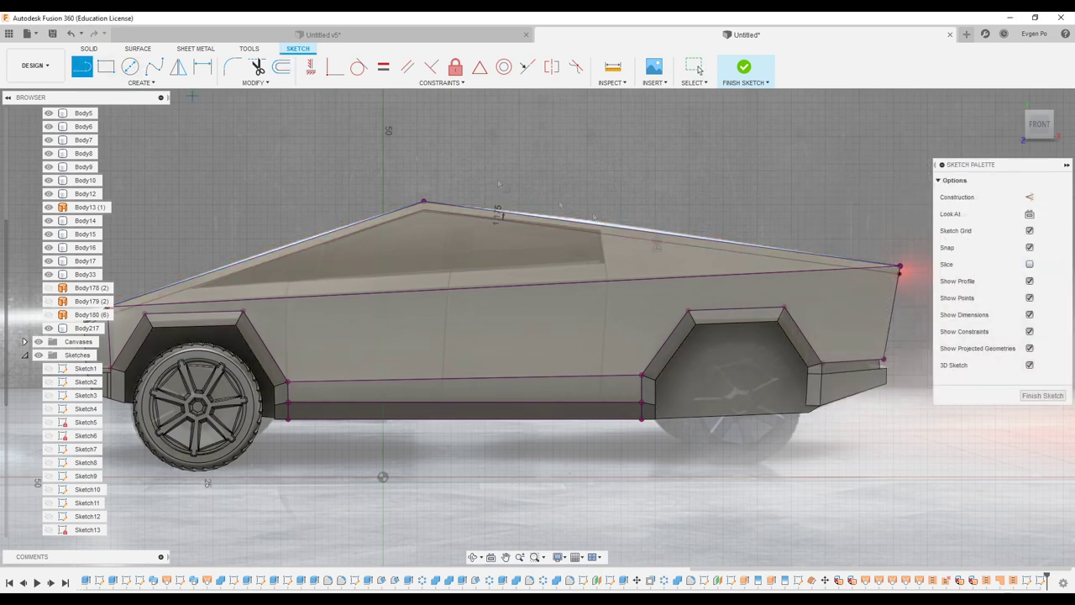
scroll(597, 237, "up", 3)
left_click(599, 232)
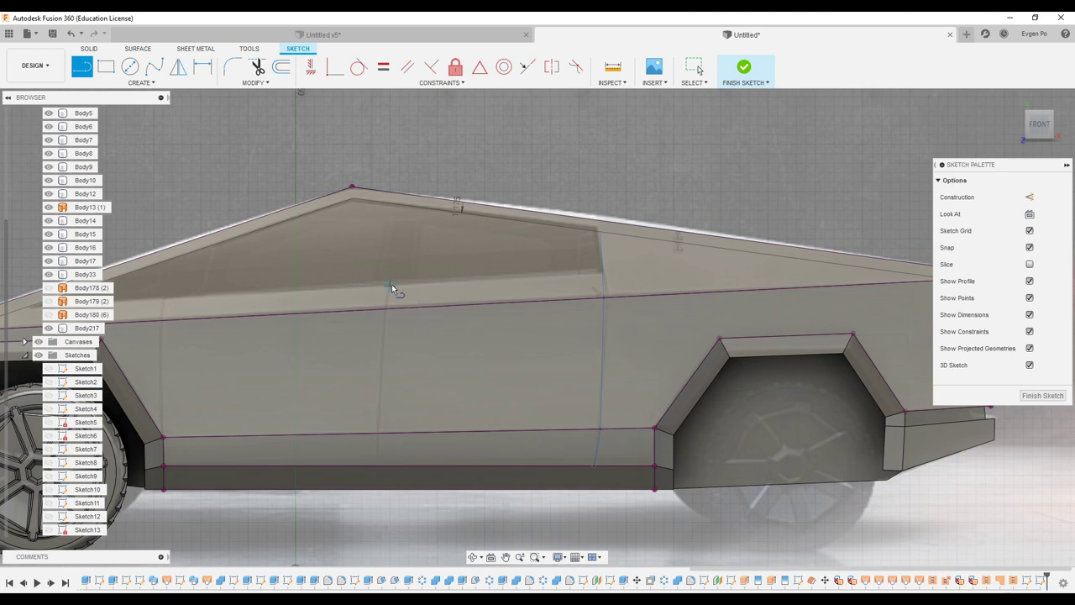
- Draw the door division lines from the roof edge down to the wheel-arch corner
scroll(609, 280, "down", 3)
scroll(154, 307, "up", 4)
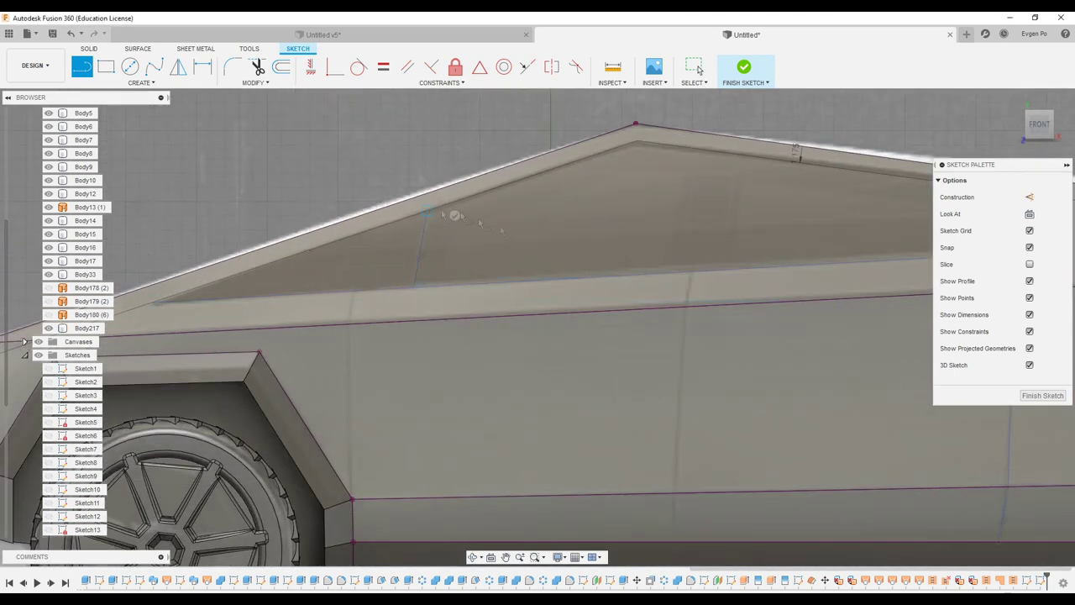
left_click(718, 152)
scroll(693, 272, "up", 2)
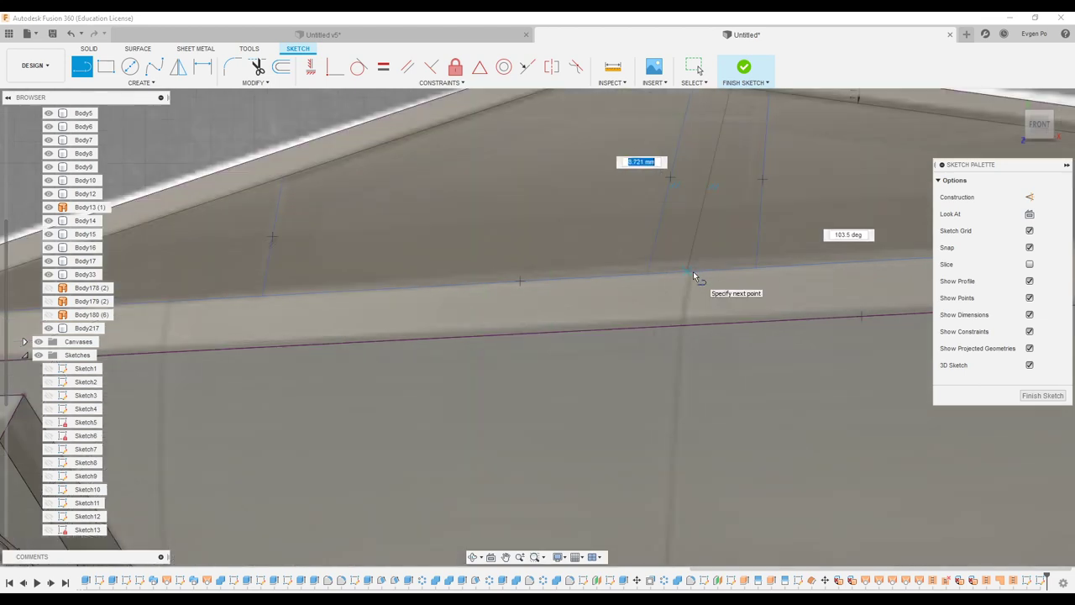
double_click(693, 273)
scroll(689, 323, "down", 3)
scroll(639, 252, "down", 2)
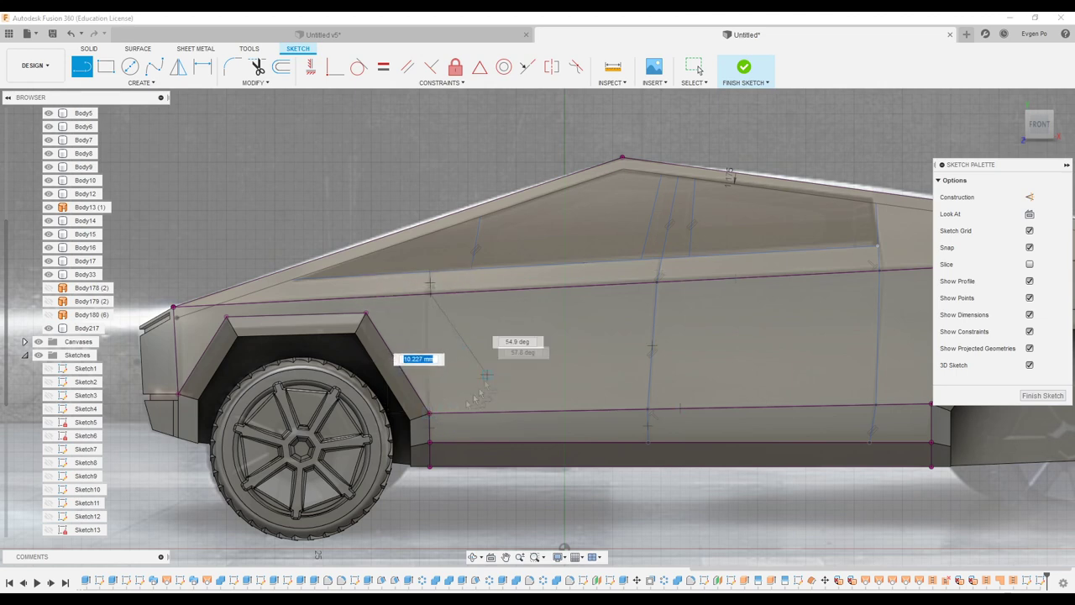
scroll(445, 399, "up", 3)
left_click(430, 433)
scroll(456, 432, "down", 3)
scroll(445, 265, "up", 3)
- Exit the Line tool and check the vertical sketch lines by selecting them
key("Escape")
left_click(431, 277)
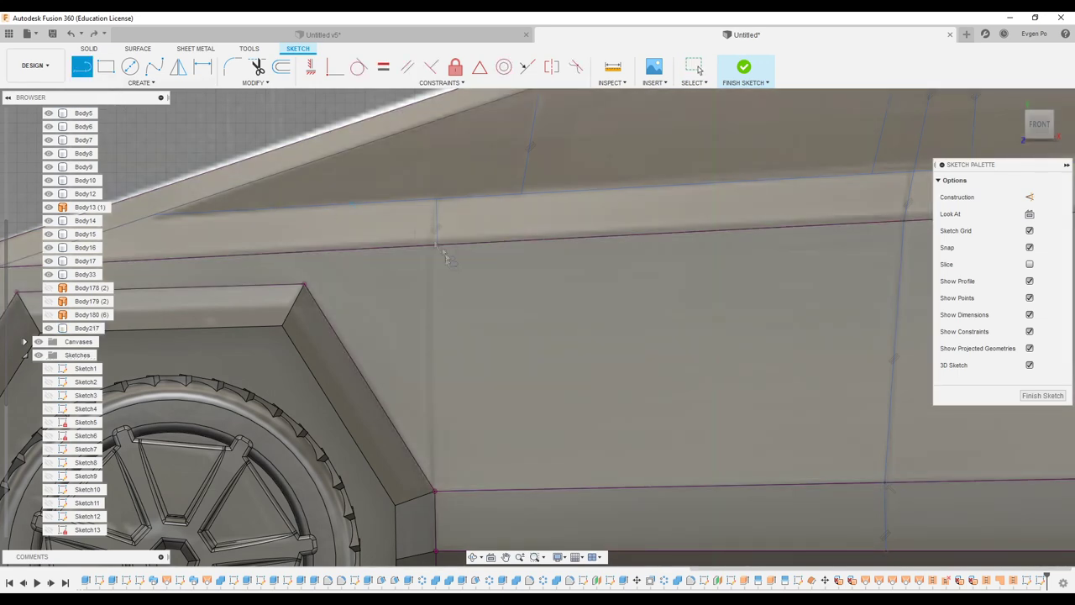
scroll(450, 496, "down", 4)
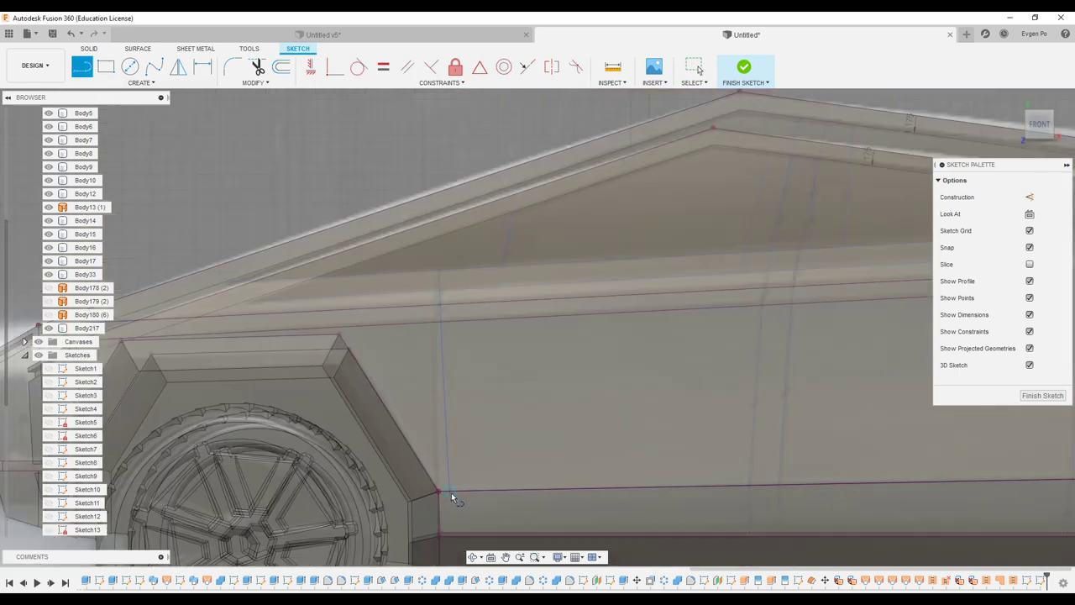
key("Escape")
scroll(438, 357, "up", 3)
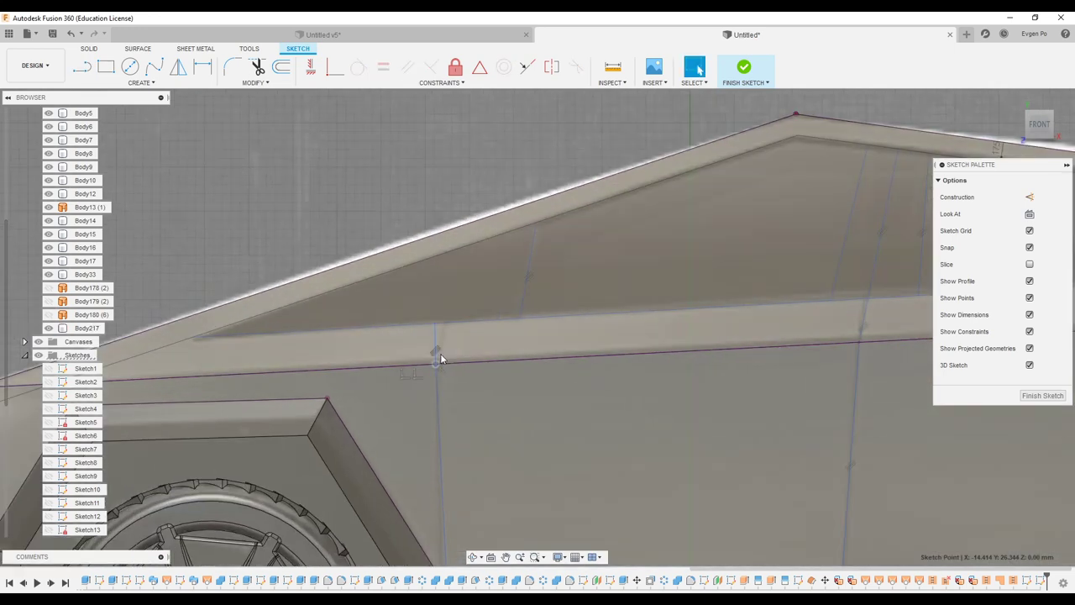
left_click(438, 355)
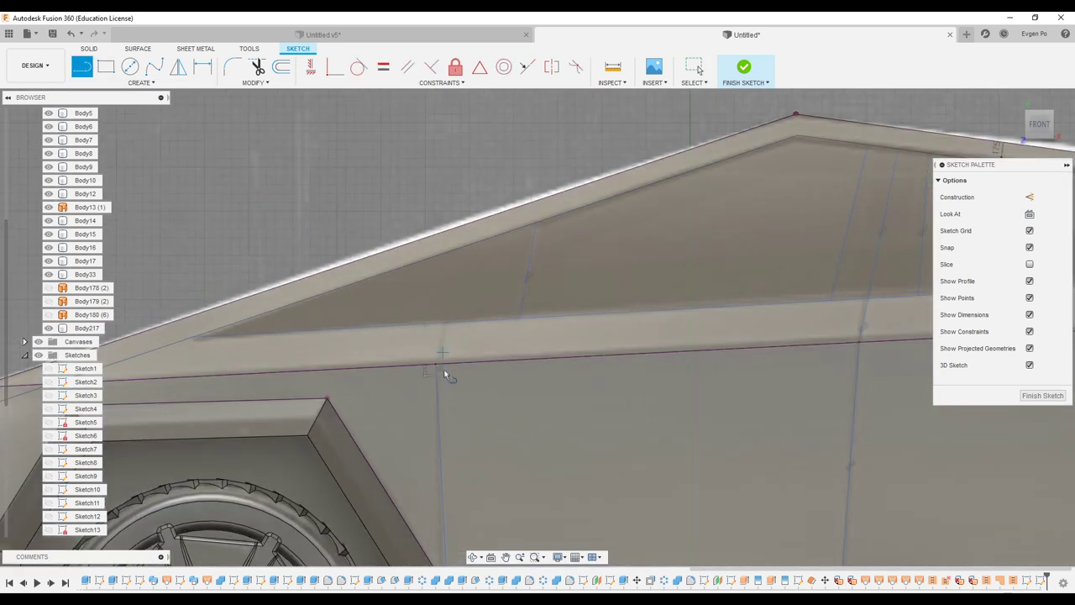
key("Escape")
scroll(451, 326, "down", 3)
scroll(451, 325, "down", 3)
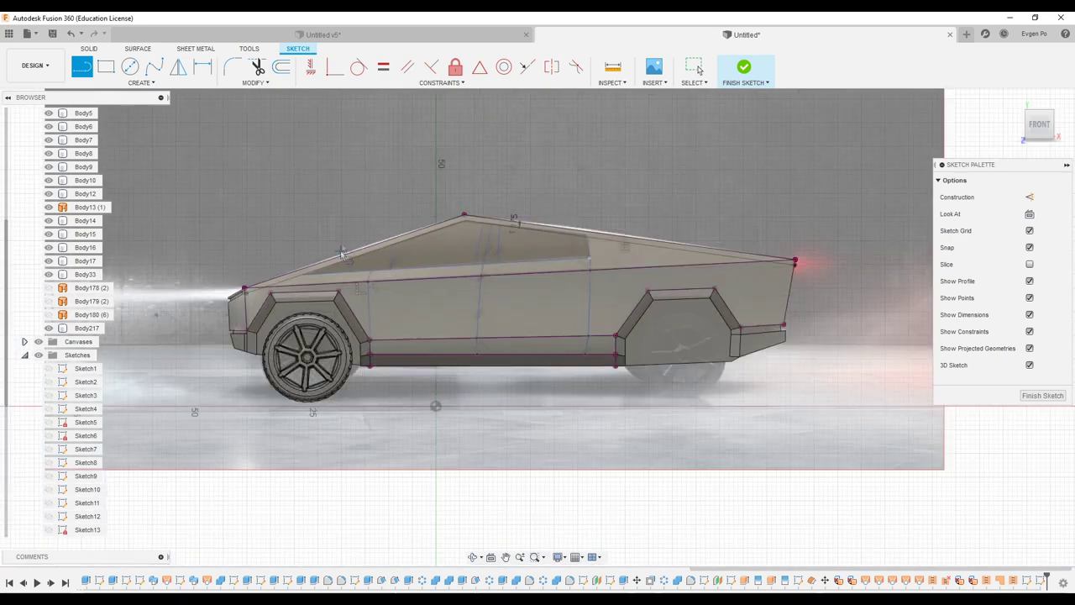
- Finish the window sketch and start a surface Extrude from the Surface tools
middle_click_drag(451, 325, 343, 221, "shift")
left_click(1042, 395)
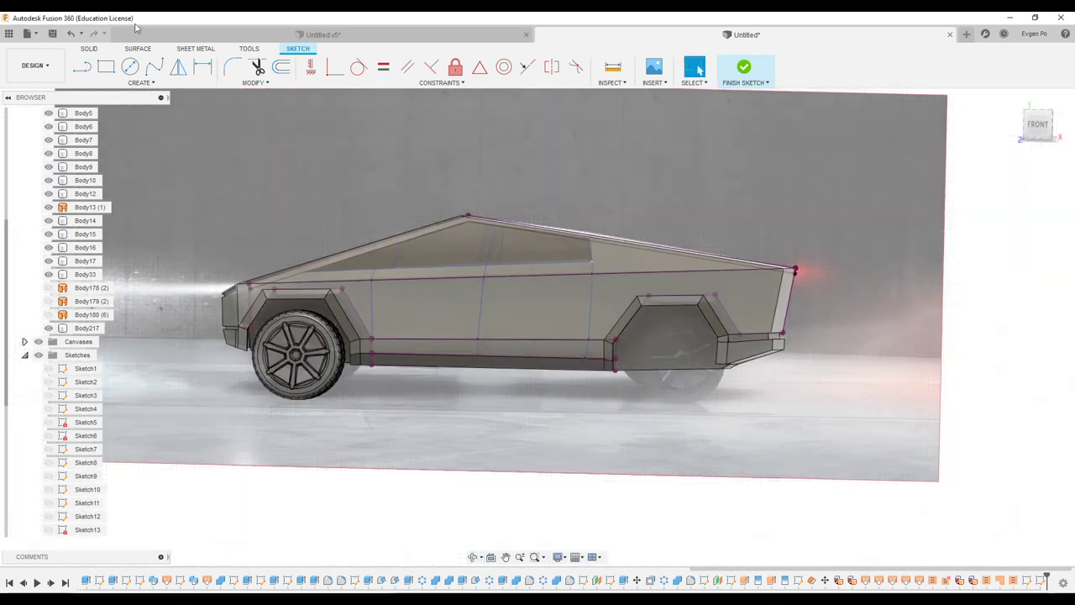
left_click(137, 48)
left_click(81, 66)
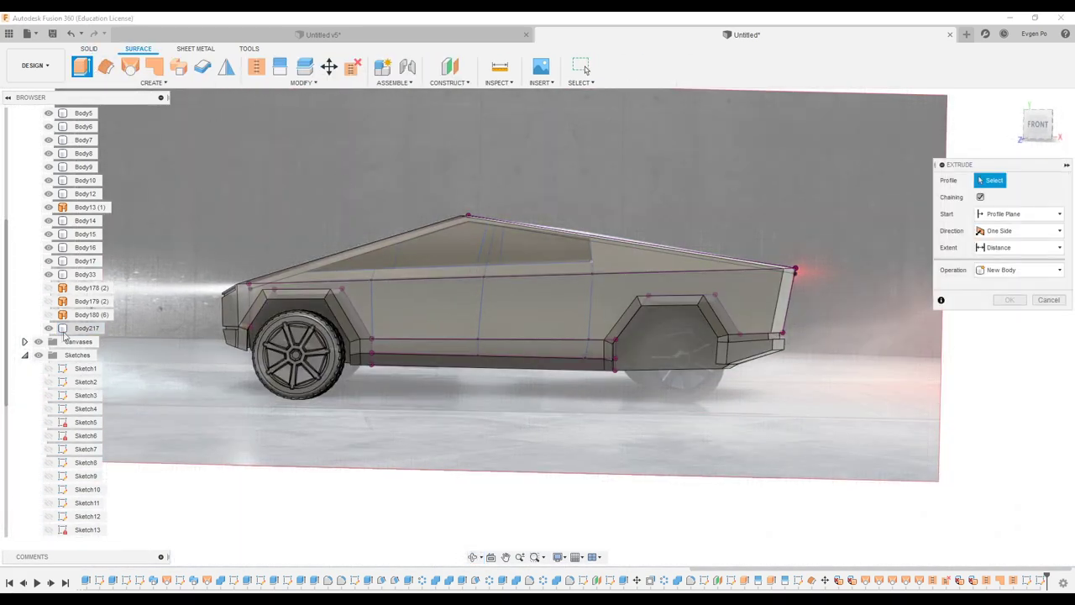
- Pick four window profiles to extrude, then cancel the extrusion to fix the sketch
scroll(67, 394, "down", 1)
middle_click_drag(252, 294, 468, 264, "shift")
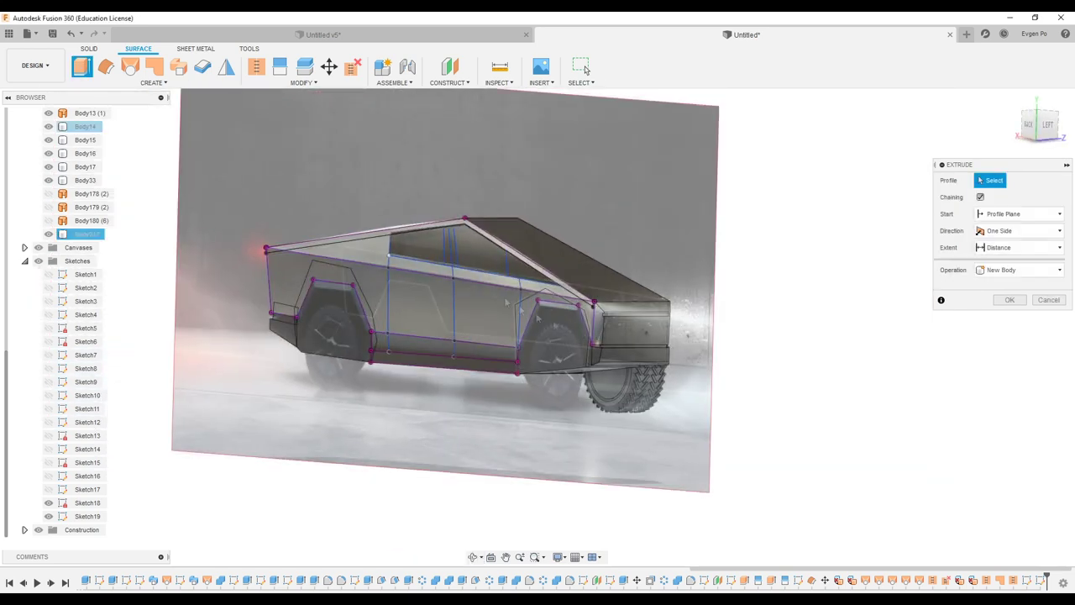
left_click(468, 264)
scroll(468, 253, "up", 3)
scroll(468, 252, "up", 2)
left_click(546, 252)
left_click(375, 226)
left_click(336, 294)
left_click(1047, 334)
- Edit Sketch19 to correct the window corner point, then finish the sketch
right_click(94, 516)
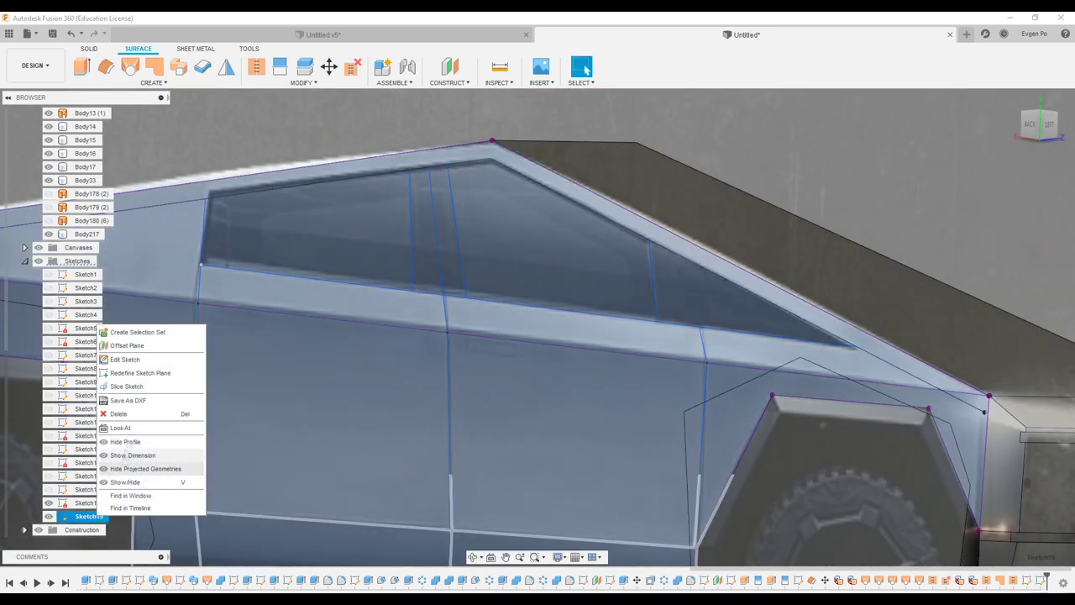
left_click(139, 363)
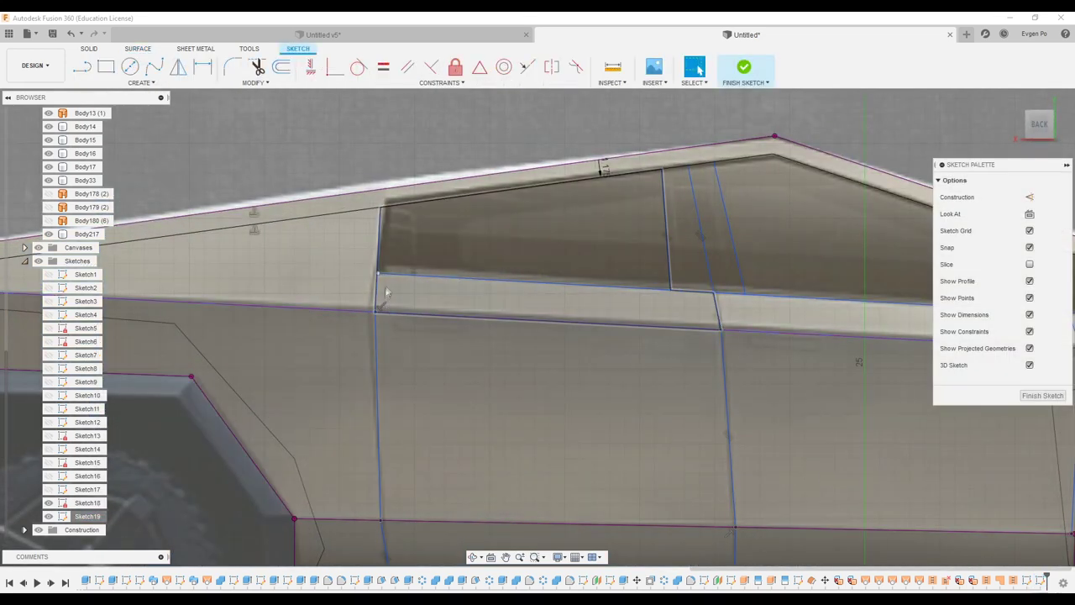
scroll(367, 255, "up", 5)
left_click(366, 253)
scroll(446, 251, "down", 3)
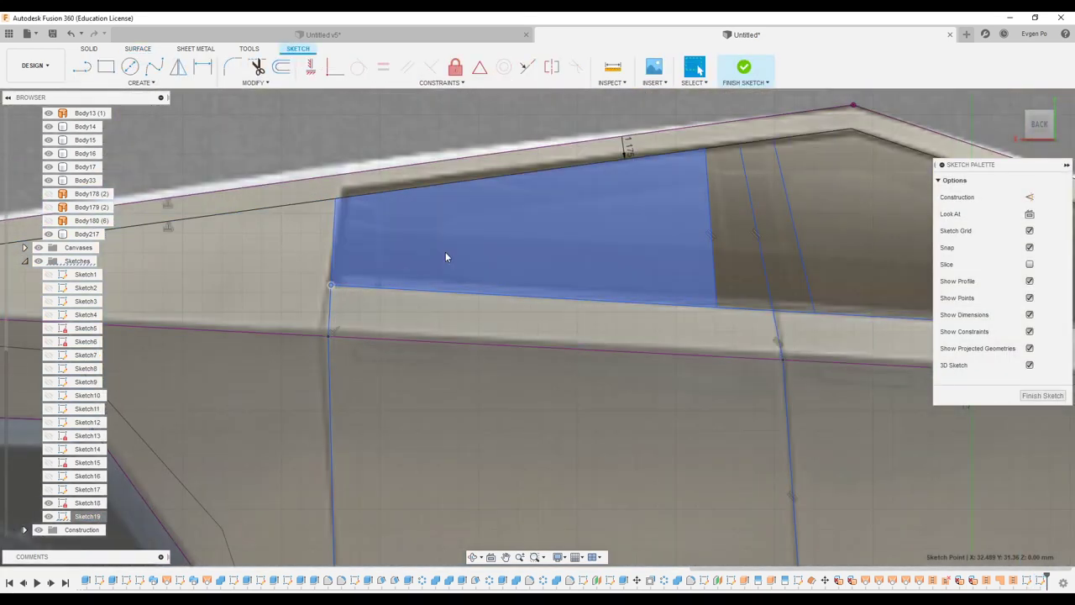
left_click(82, 66)
- Extrude the five window profiles 32 mm into new surface Body218
left_click(504, 222)
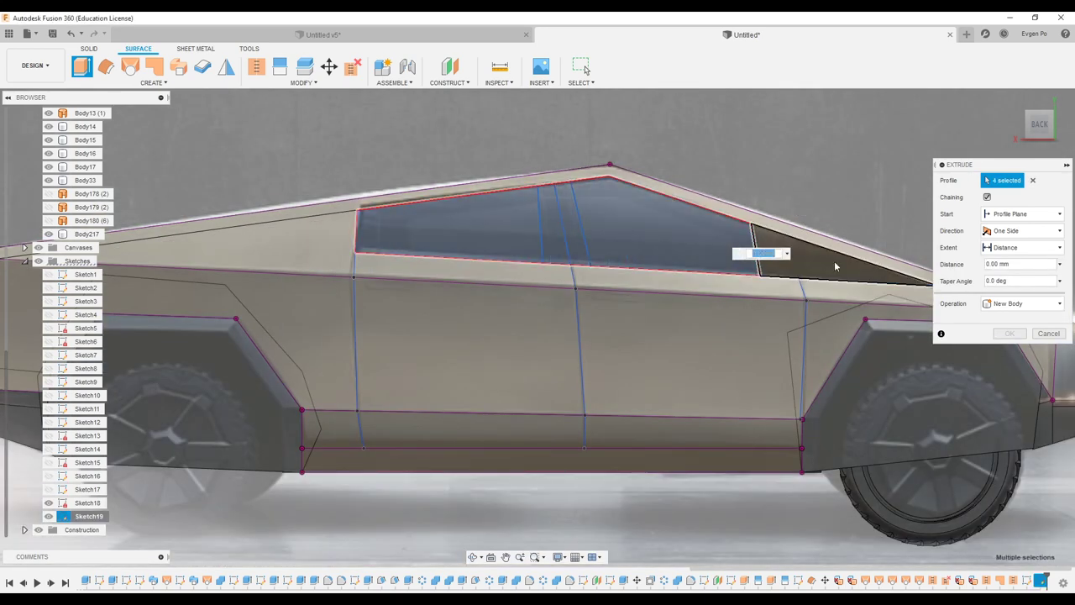
middle_click_drag(835, 266, 554, 310, "shift")
left_click_drag(554, 309, 748, 293)
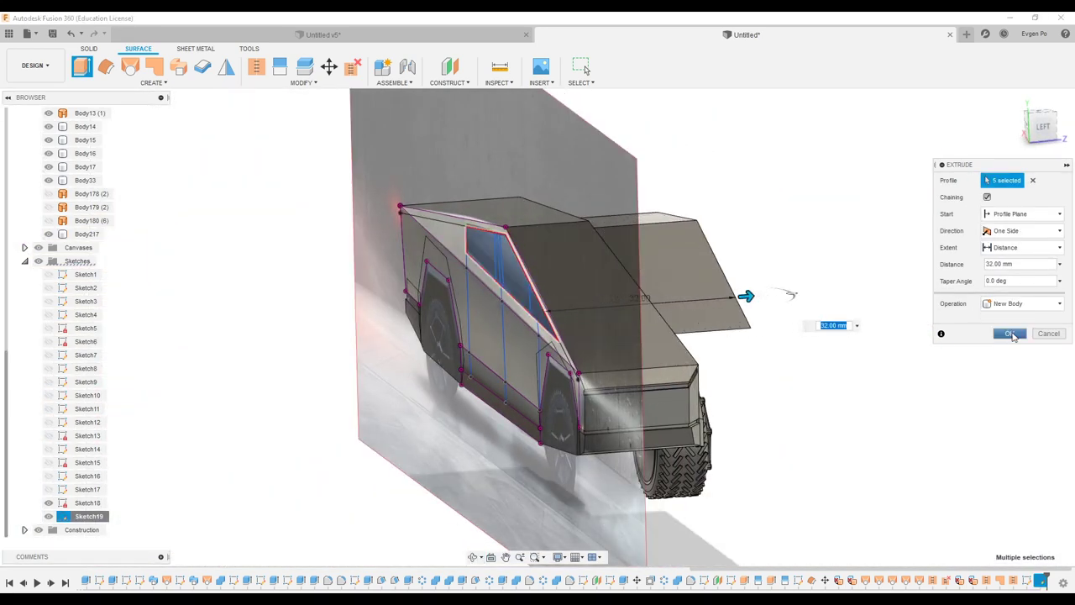
key("Return")
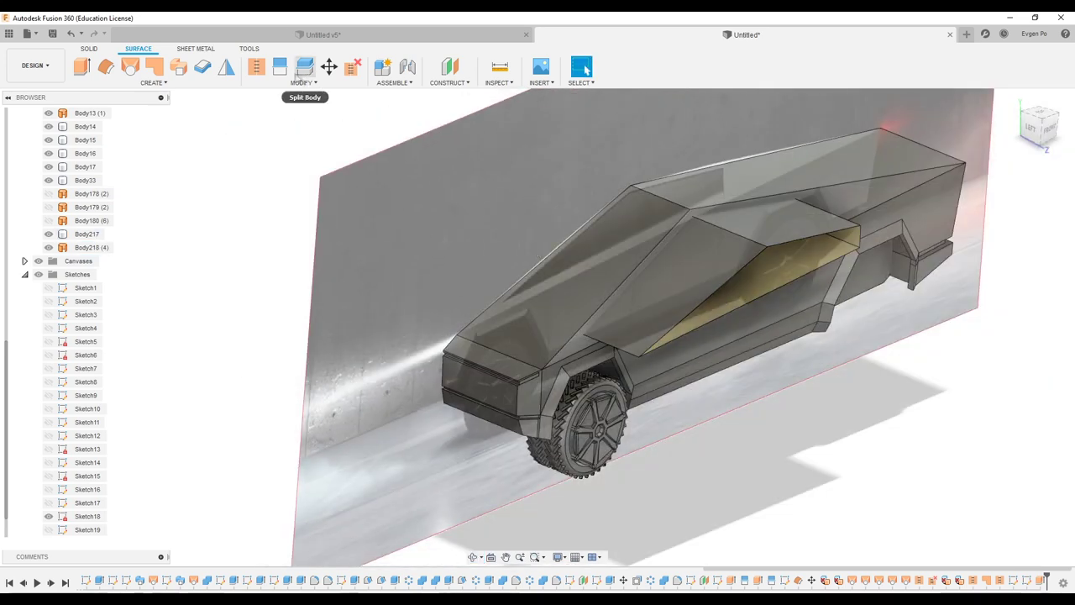
left_click(279, 66)
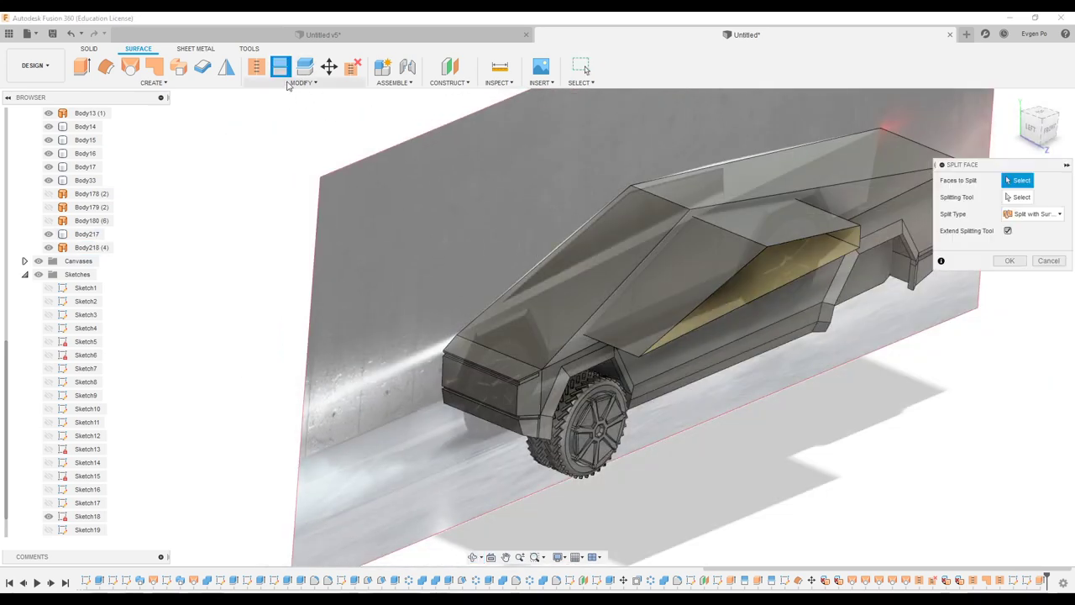
- Split the roof face using Body218 as the cutting surface
left_click(796, 278)
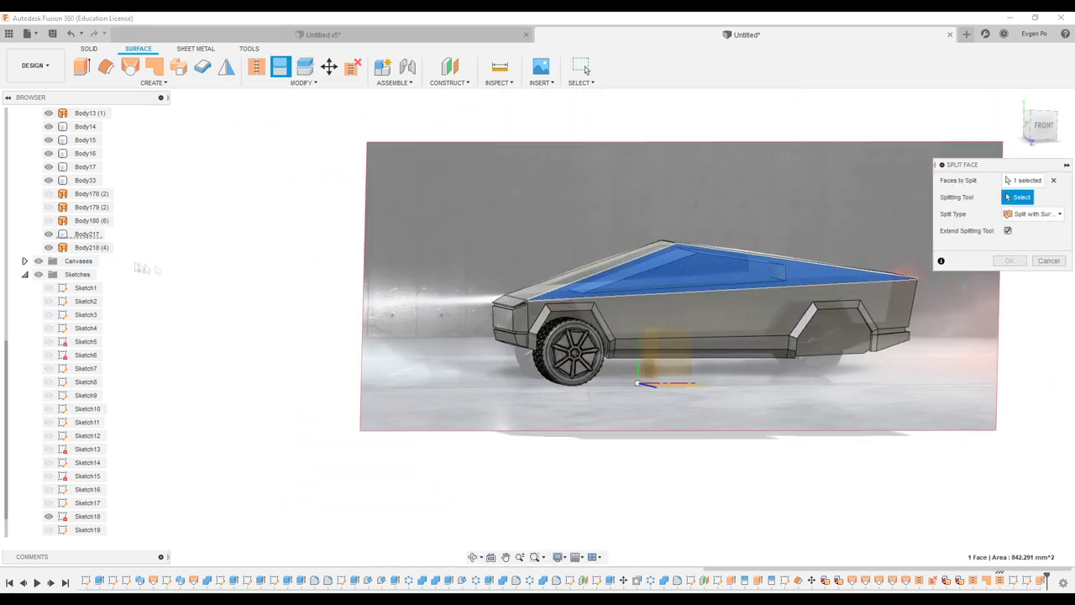
left_click(92, 247)
key("Return")
middle_click_drag(312, 285, 313, 287, "shift")
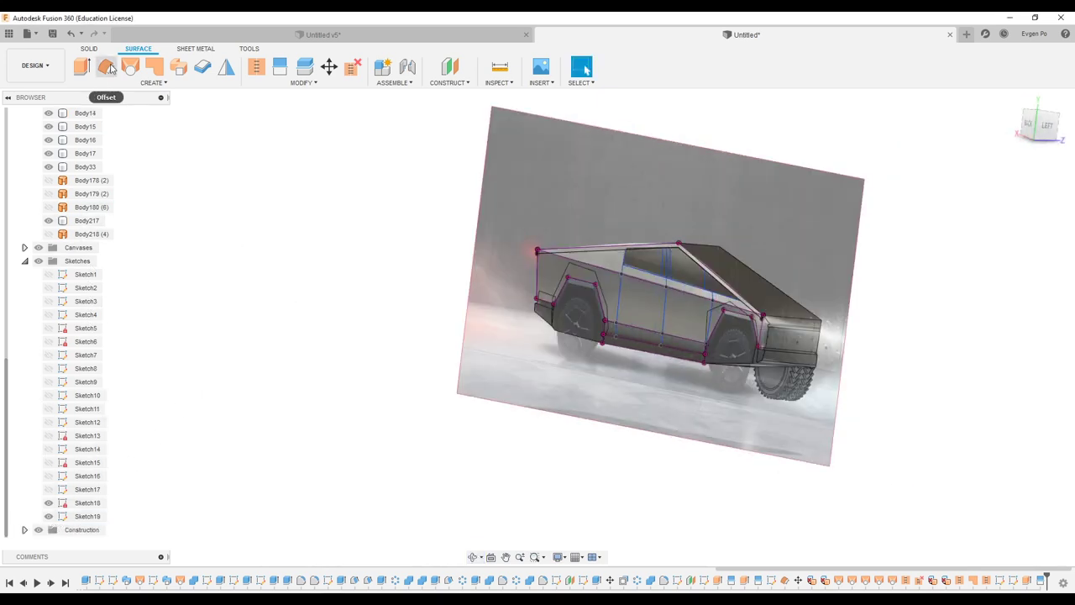
- Extrude another window profile and split the face with Body218–220 as cutting tools
key("e")
left_click(667, 273)
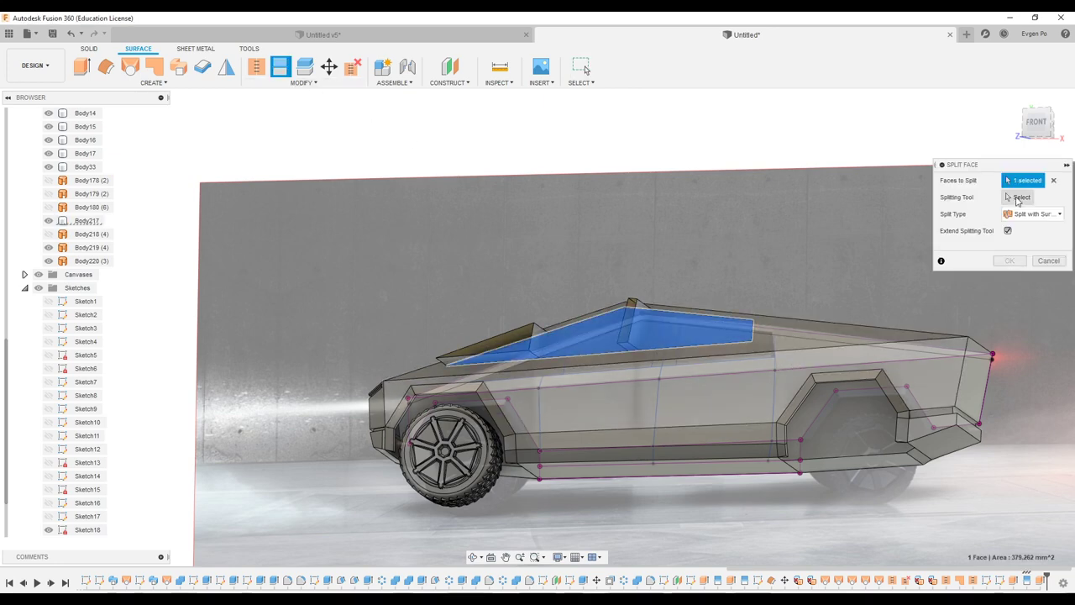
left_click(91, 260)
left_click(1010, 260)
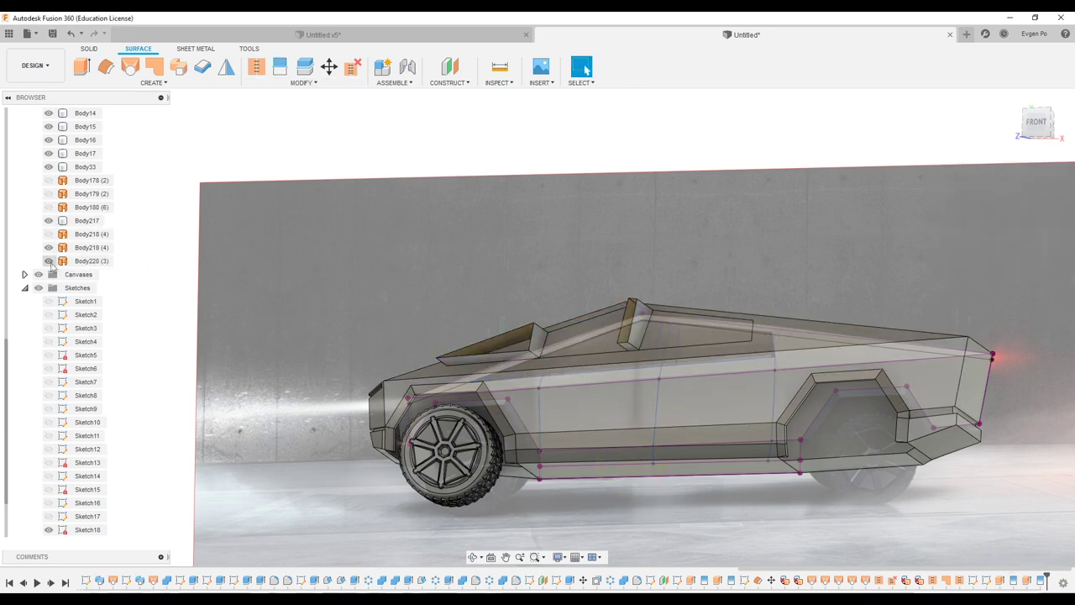
middle_click_drag(285, 237, 176, 274, "shift")
- Extrude the window-pillar profile into a new surface body
key("e")
mouse_move(586, 252)
middle_mouse_down("shift")
mouse_move(643, 343)
mouse_move(669, 270)
mouse_move(689, 308)
middle_mouse_up("shift")
left_click(643, 344)
left_click_drag(688, 307, 689, 375)
key("Return")
- Select the window face for a new Split Face
key("s")
scroll(682, 329, "up", 3)
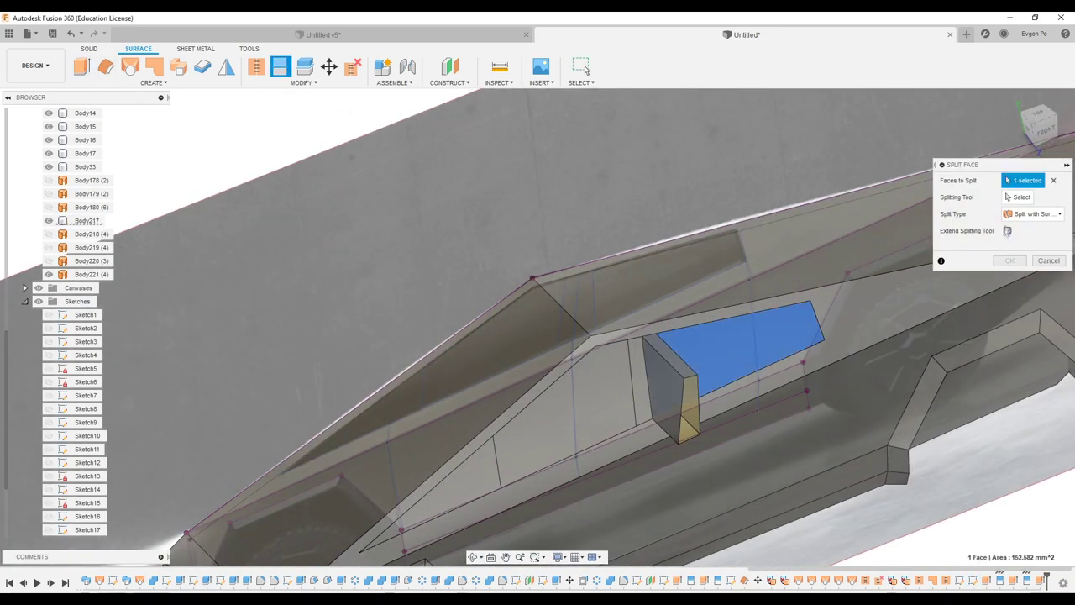
left_click(720, 360)
scroll(756, 352, "up", 2)
scroll(832, 323, "up", 2)
- Split the side-window face using the pillar surface as the splitting tool
left_click(630, 370)
key("Return")
scroll(262, 289, "down", 3)
scroll(262, 289, "down", 3)
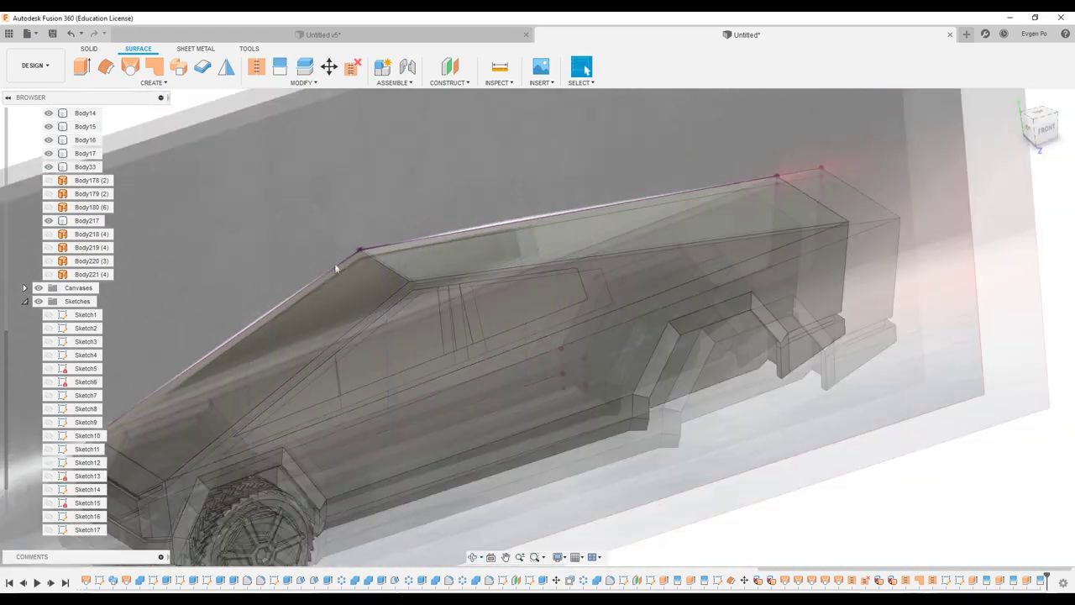
scroll(337, 264, "down", 2)
scroll(368, 273, "up", 4)
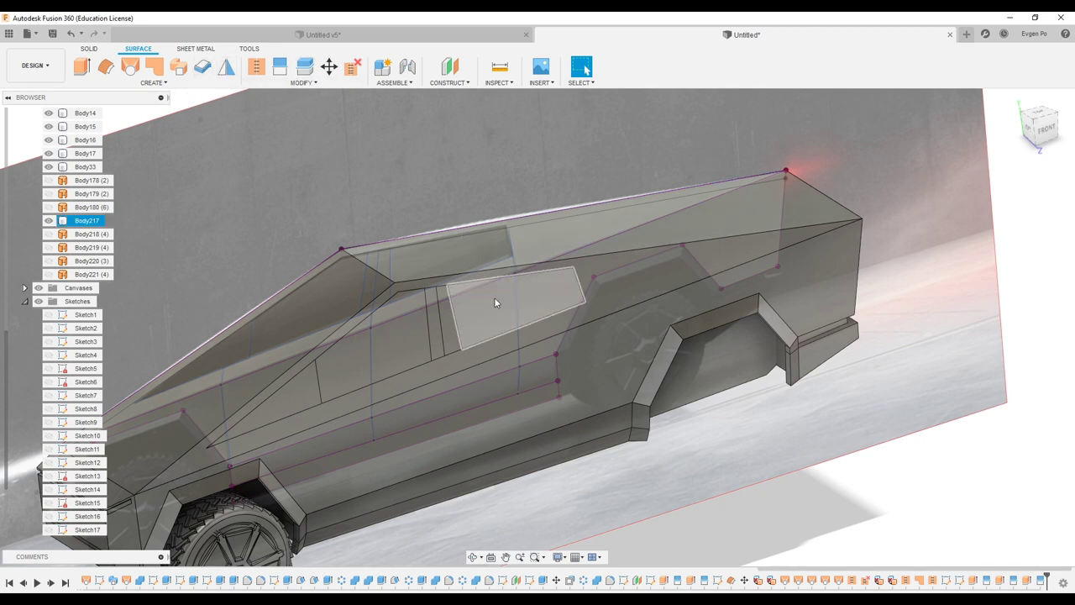
- Offset the three side-window faces inward by -0.2 mm
left_click(298, 395)
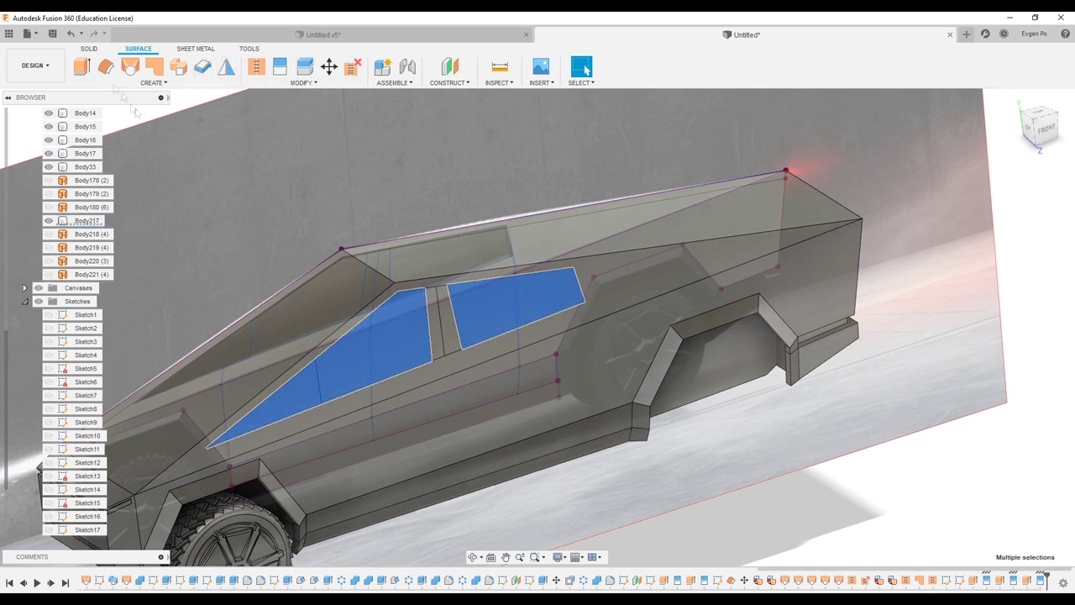
left_click(254, 68)
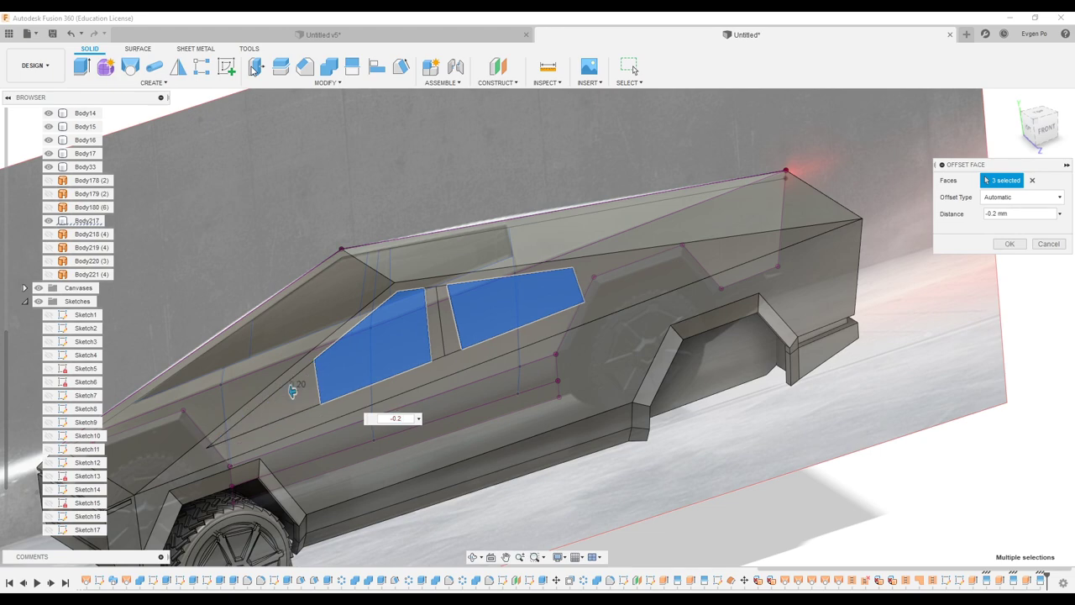
scroll(396, 302, "up", 5)
scroll(511, 338, "down", 5)
middle_click_drag(510, 338, 588, 353, "shift")
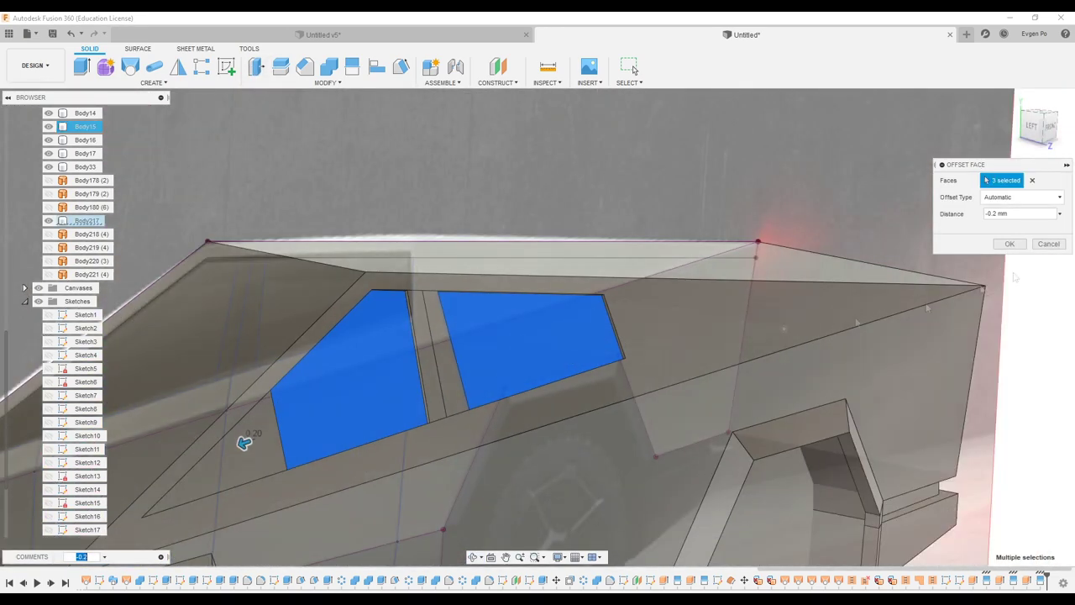
left_click(1009, 243)
key("Escape")
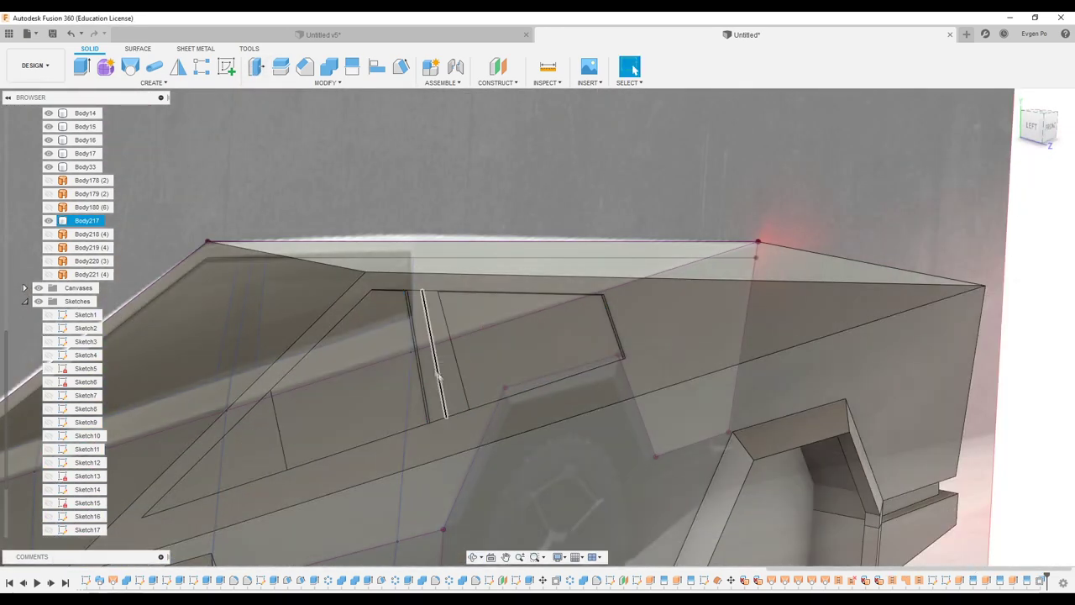
scroll(437, 376, "down", 5)
left_click(138, 49)
- Surface-extrude the three lower door-panel profiles 56 mm, creating Body222–Body224
left_click(81, 65)
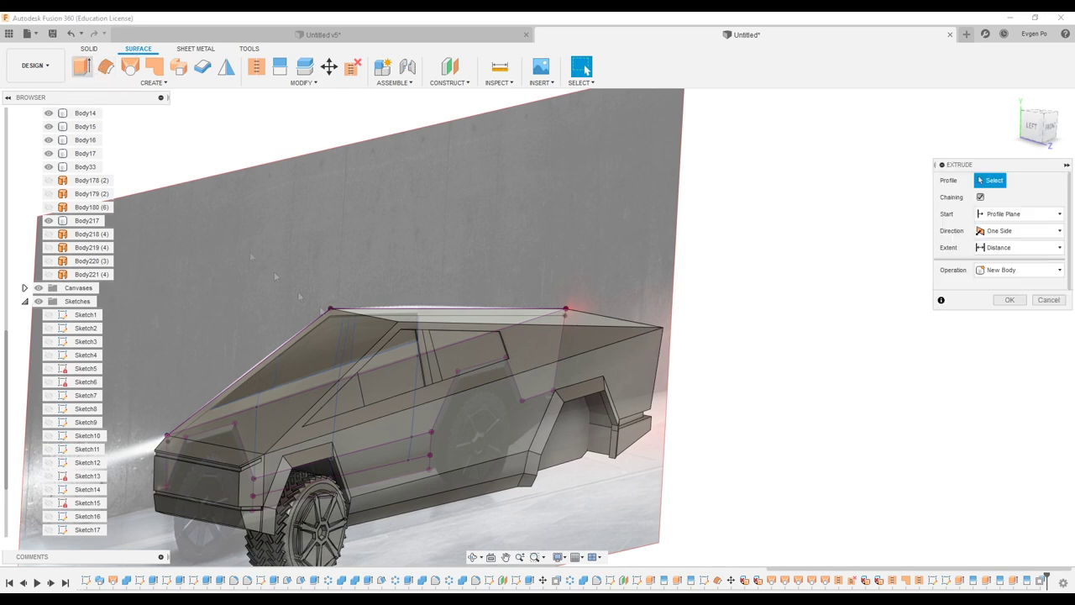
middle_click_drag(336, 352, 471, 387, "shift")
scroll(488, 394, "up", 5)
left_click(486, 392)
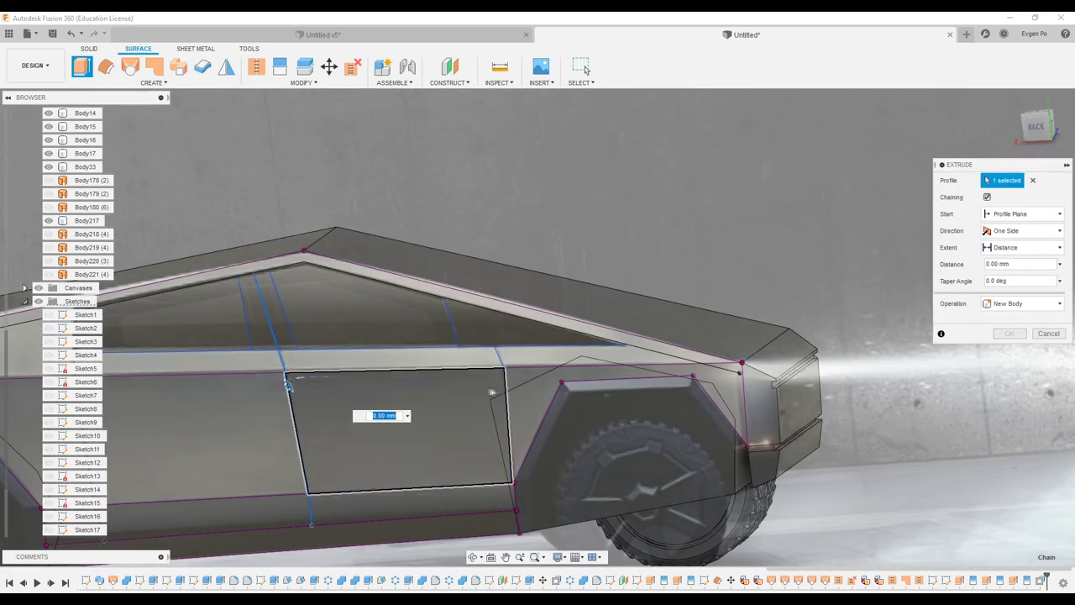
middle_click_drag(503, 367, 537, 369, "shift")
scroll(489, 373, "up", 3)
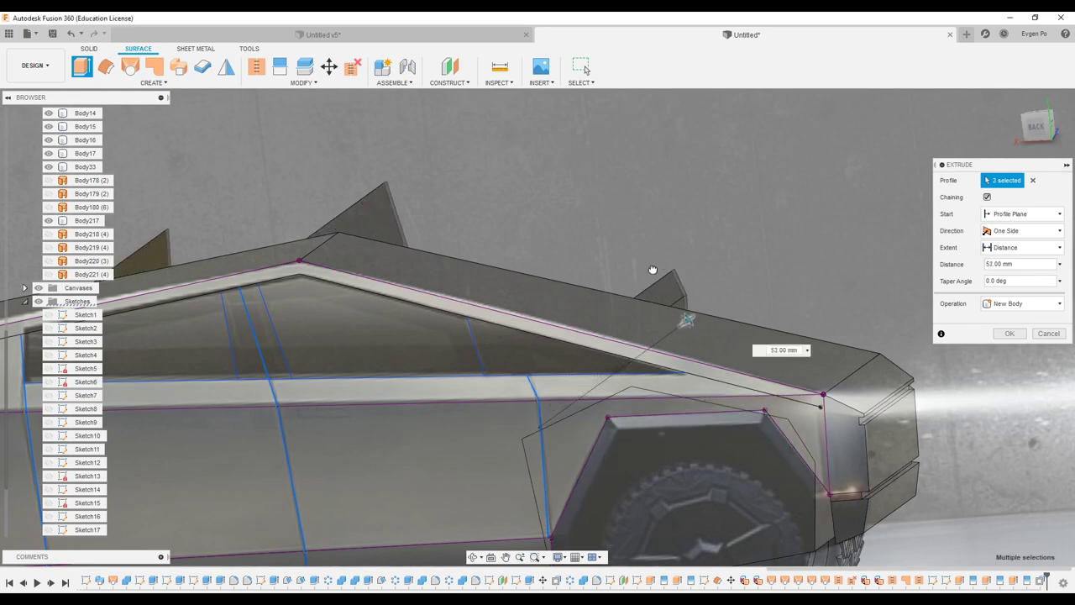
middle_click_drag(653, 271, 629, 463, "shift")
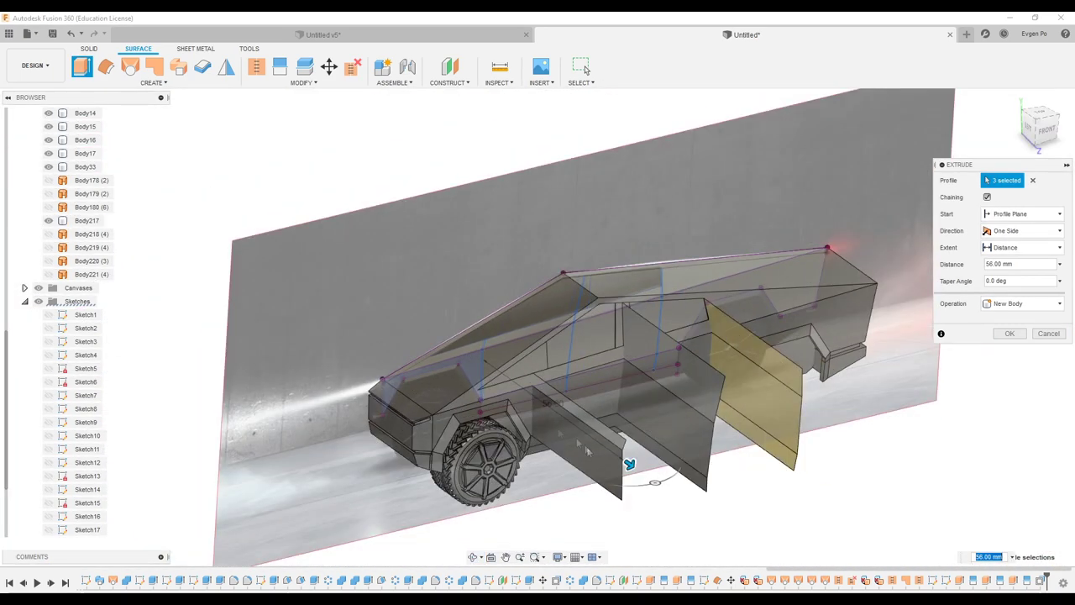
scroll(629, 464, "up", 3)
key("Return")
left_click(279, 67)
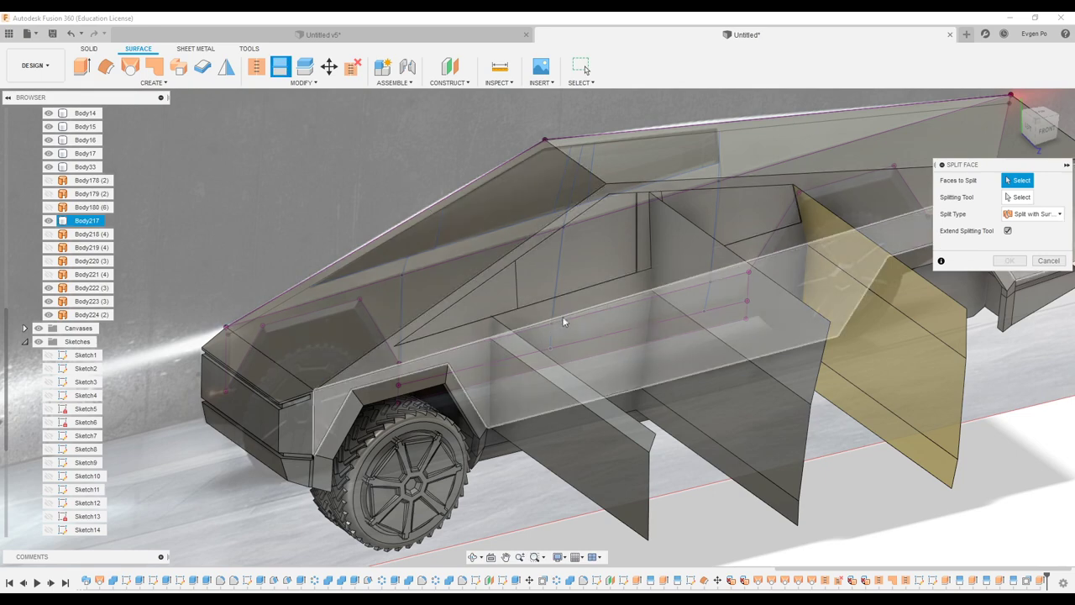
- Split Body217's side faces along the door lines using Body222–Body224 as cutters
left_click(564, 326)
middle_click_drag(598, 342, 599, 420, "shift")
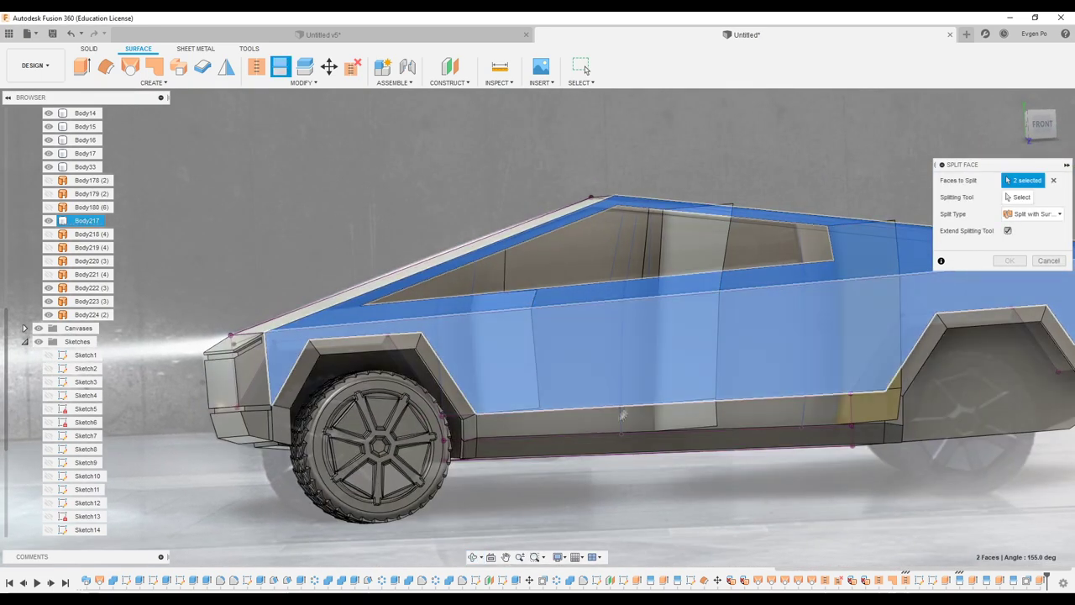
left_click(599, 420)
middle_click_drag(604, 360, 590, 351, "shift")
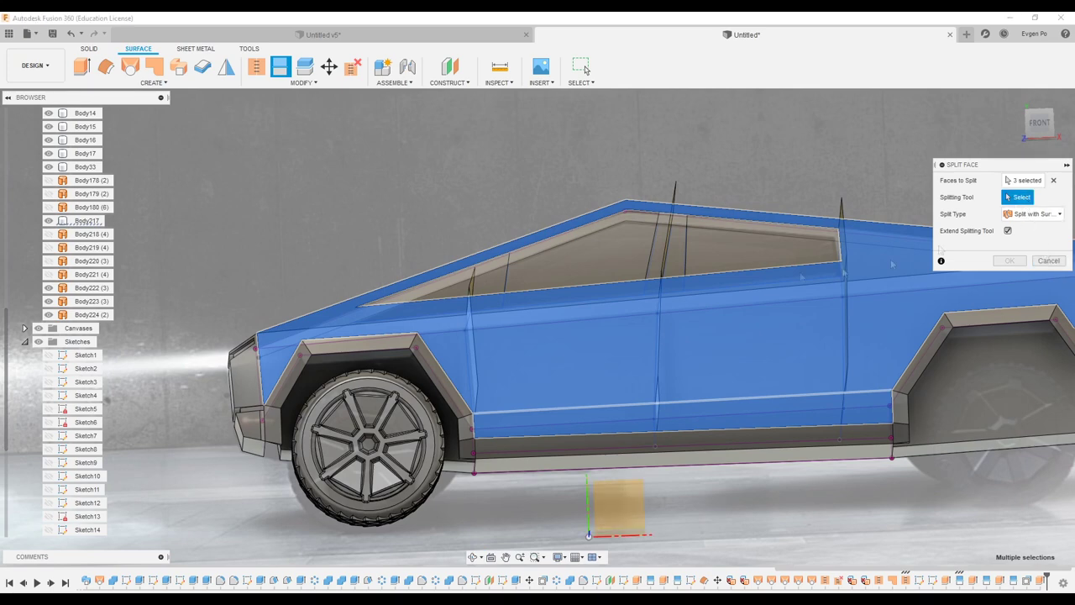
middle_click_drag(990, 223, 924, 252, "shift")
left_click(92, 315)
left_click(92, 287, "shift")
- Hide the door-panel cutting surfaces Body222–Body224
key("Escape")
left_click(48, 314)
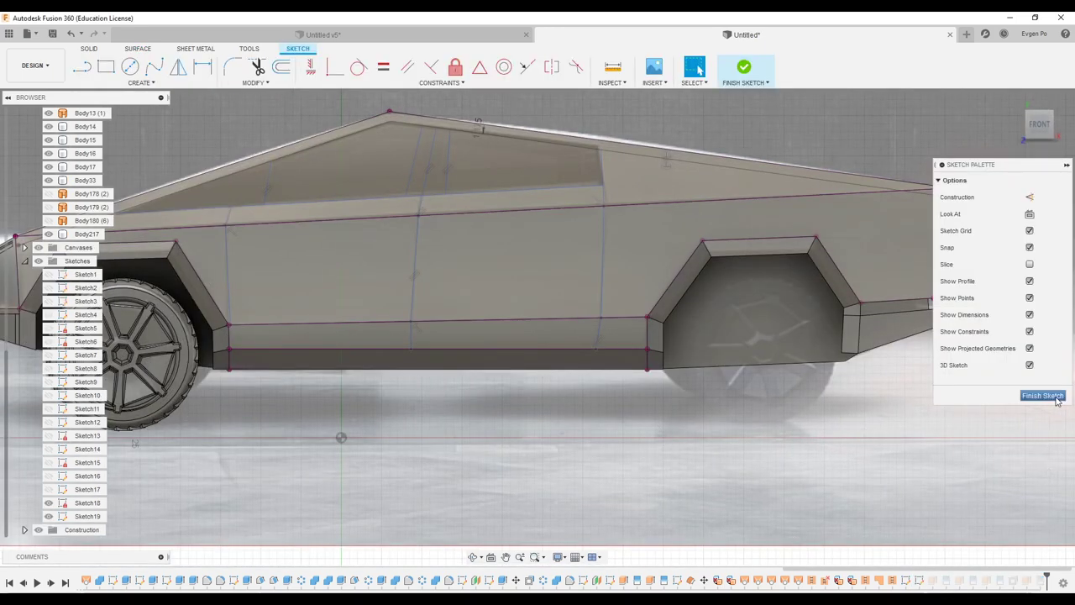
left_click(1056, 399)
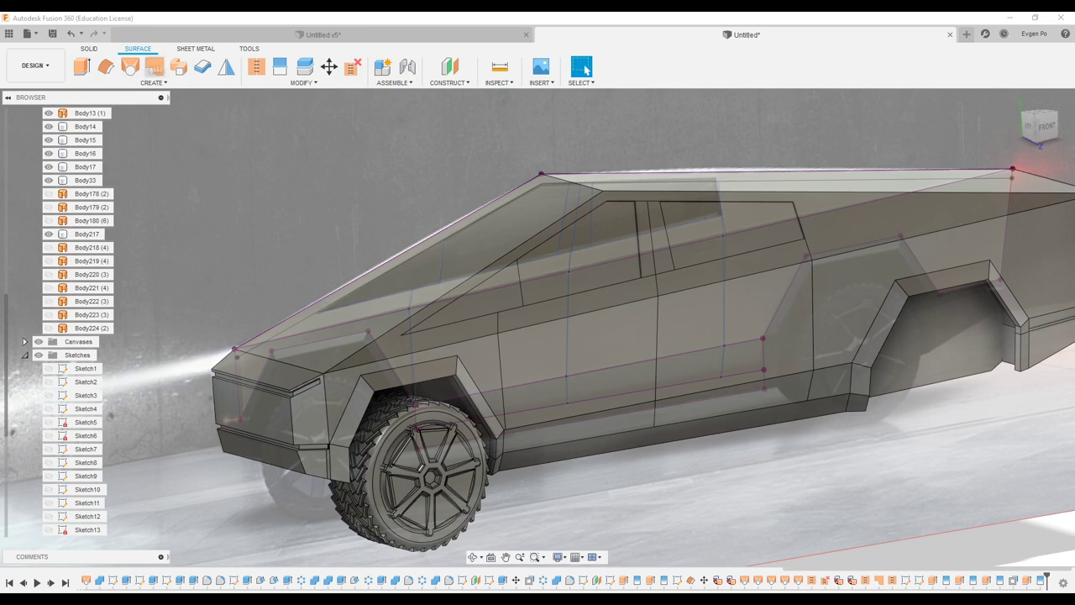
- Cut a 0.80 mm square-section pipe groove along a vertical door seam line
left_click(658, 283)
scroll(658, 284, "up", 3)
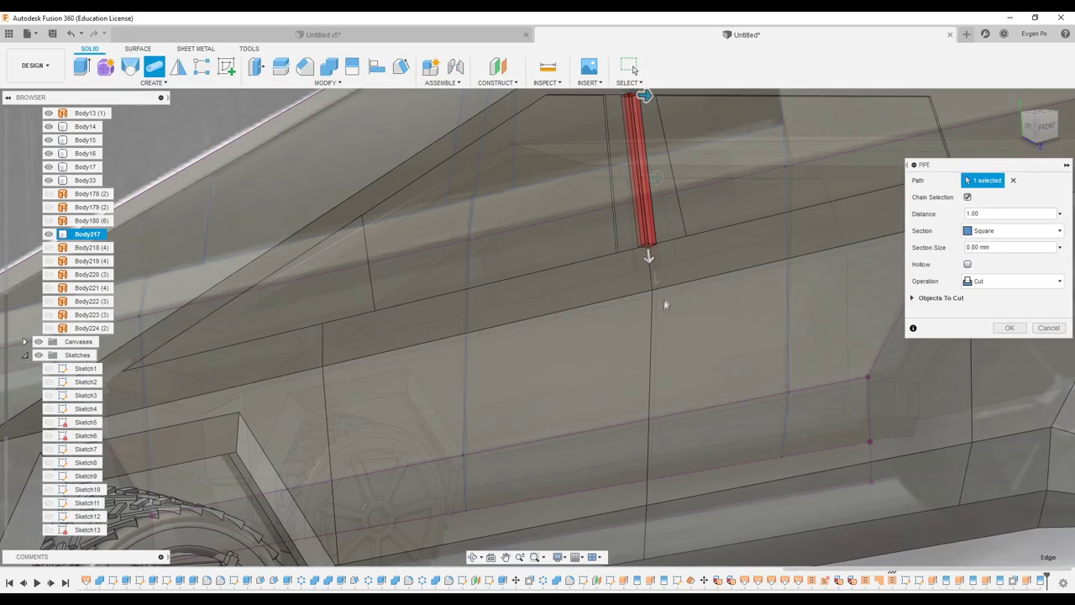
key("Escape")
scroll(698, 248, "down", 2)
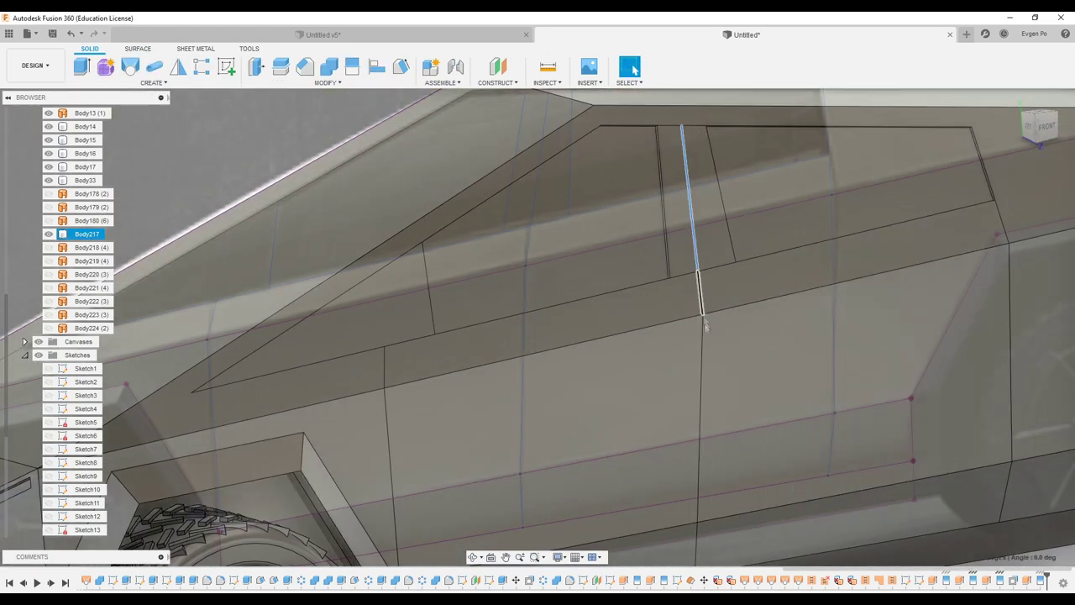
left_click(705, 326)
scroll(706, 326, "down", 2)
scroll(672, 336, "up", 3)
left_click(153, 66)
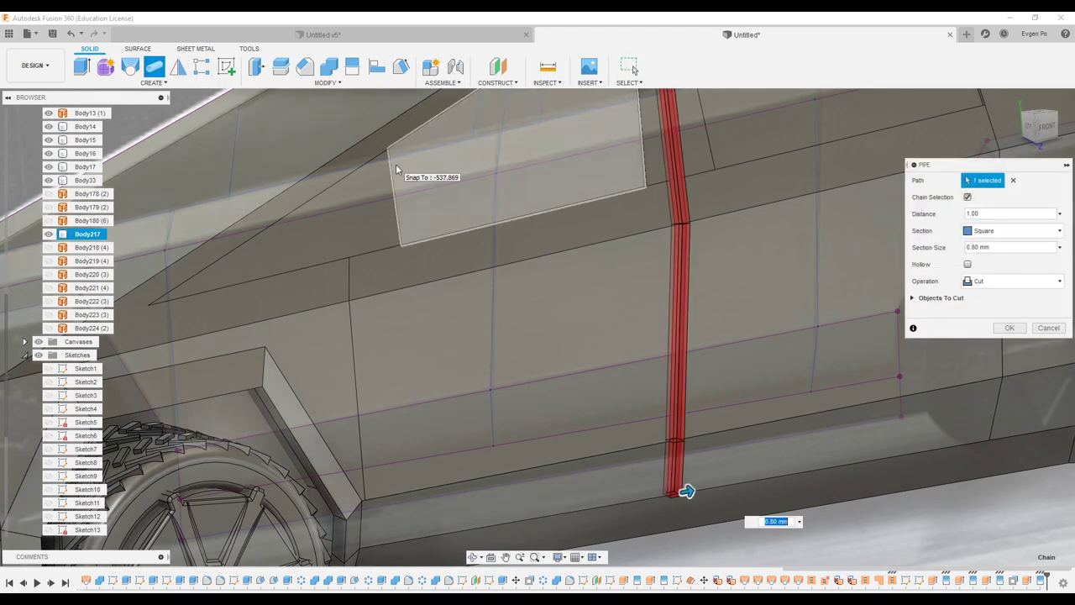
left_click(1009, 328)
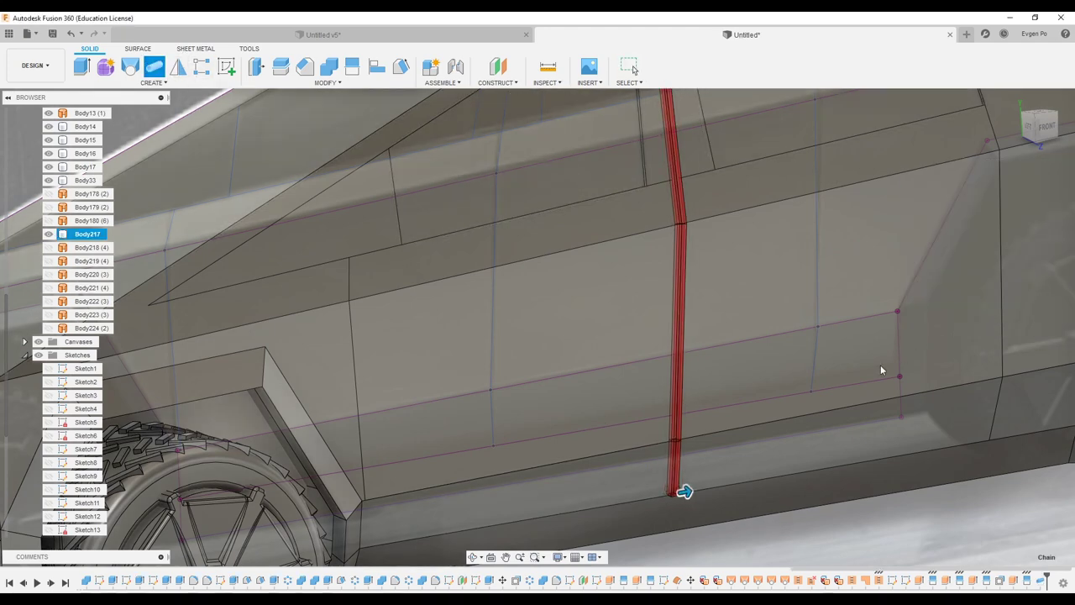
key("Escape")
- Cut the same 0.80 mm square groove along the front door seam line
scroll(827, 366, "down", 3)
scroll(456, 202, "up", 3)
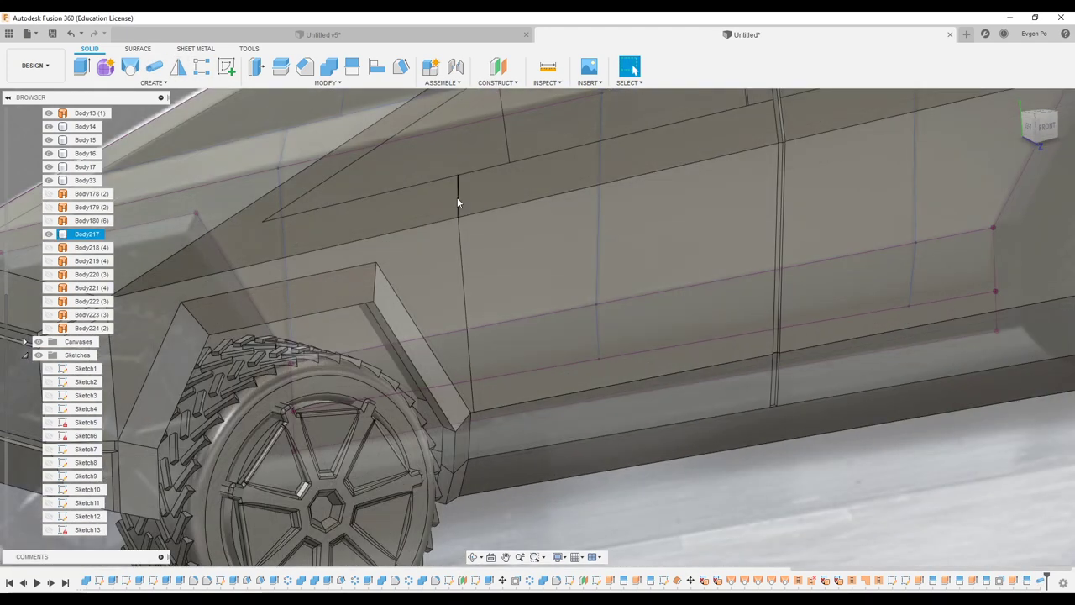
left_click(158, 69)
key("Return")
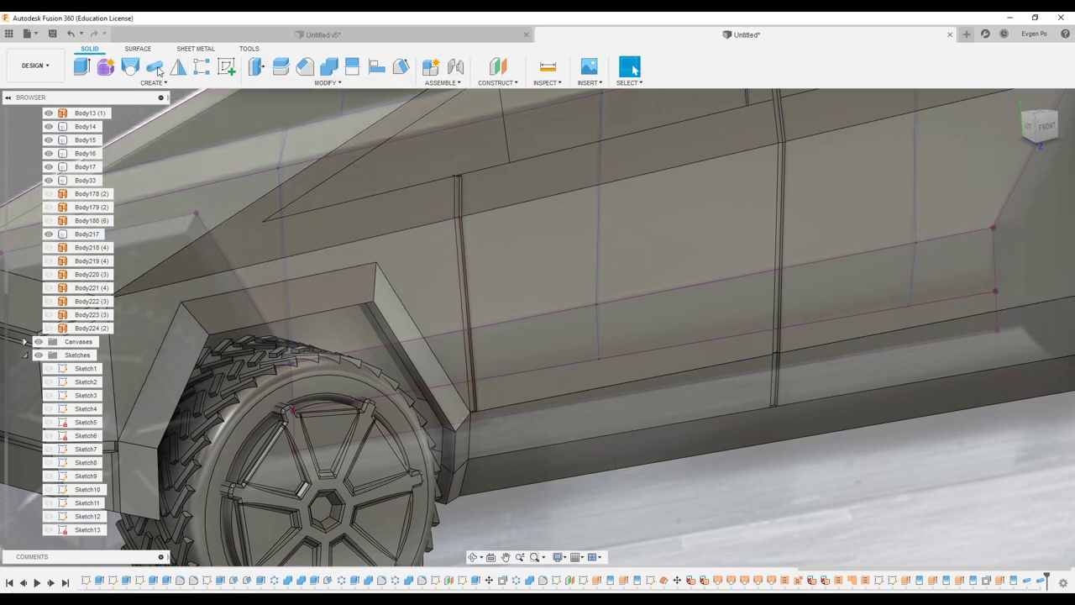
scroll(456, 187, "up", 5)
- Inspect the door-seam grooves from several angles, then start a sketch on the body face
middle_click_drag(474, 178, 411, 207, "shift")
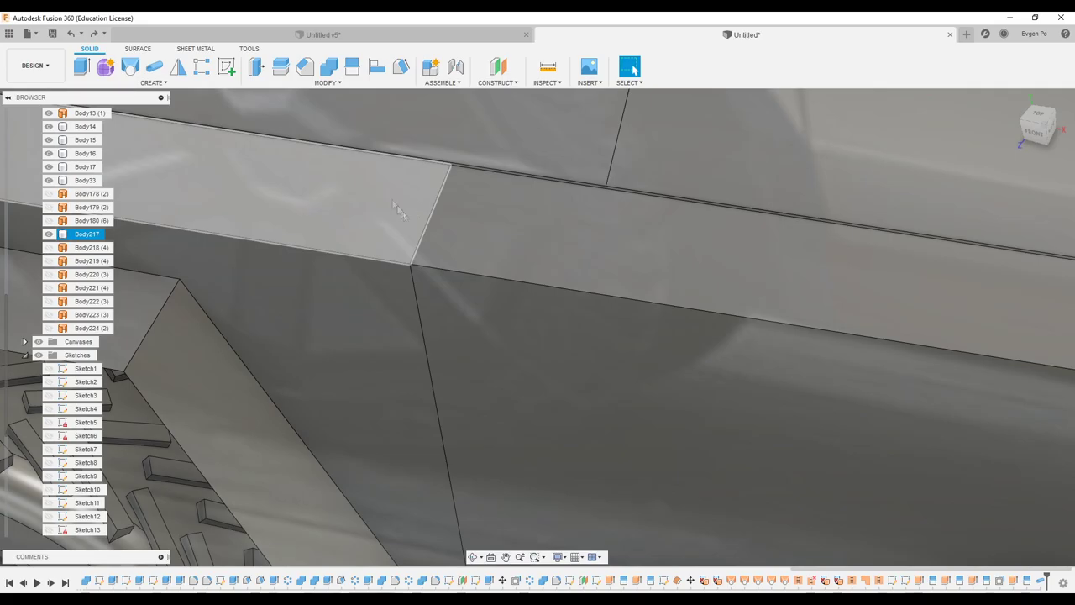
scroll(390, 201, "down", 3)
scroll(668, 225, "up", 3)
mouse_move(669, 225)
middle_mouse_down("shift")
mouse_move(625, 204)
mouse_move(807, 313)
middle_mouse_up("shift")
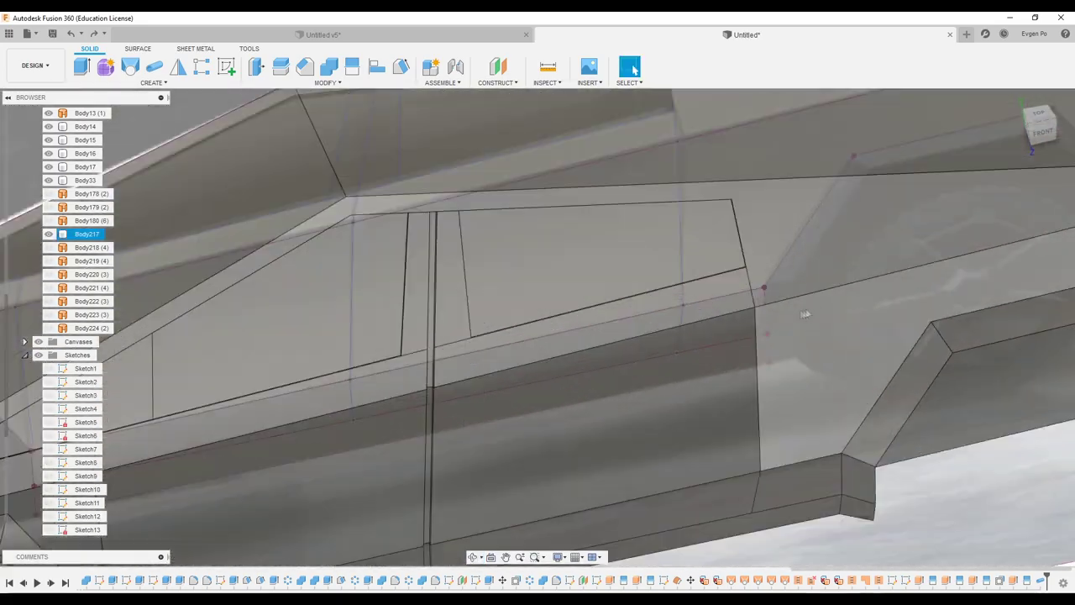
scroll(807, 313, "up", 3)
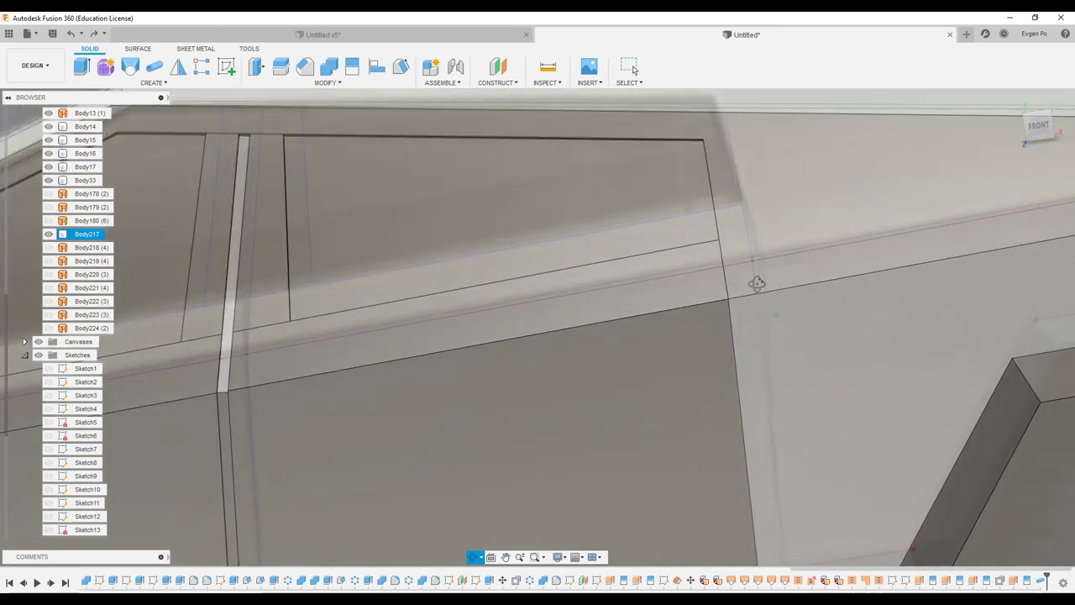
mouse_move(807, 313)
middle_mouse_down("shift")
mouse_move(509, 359)
mouse_move(566, 374)
mouse_move(516, 267)
middle_mouse_up("shift")
scroll(501, 377, "down", 3)
scroll(566, 374, "up", 3)
scroll(517, 266, "up", 4)
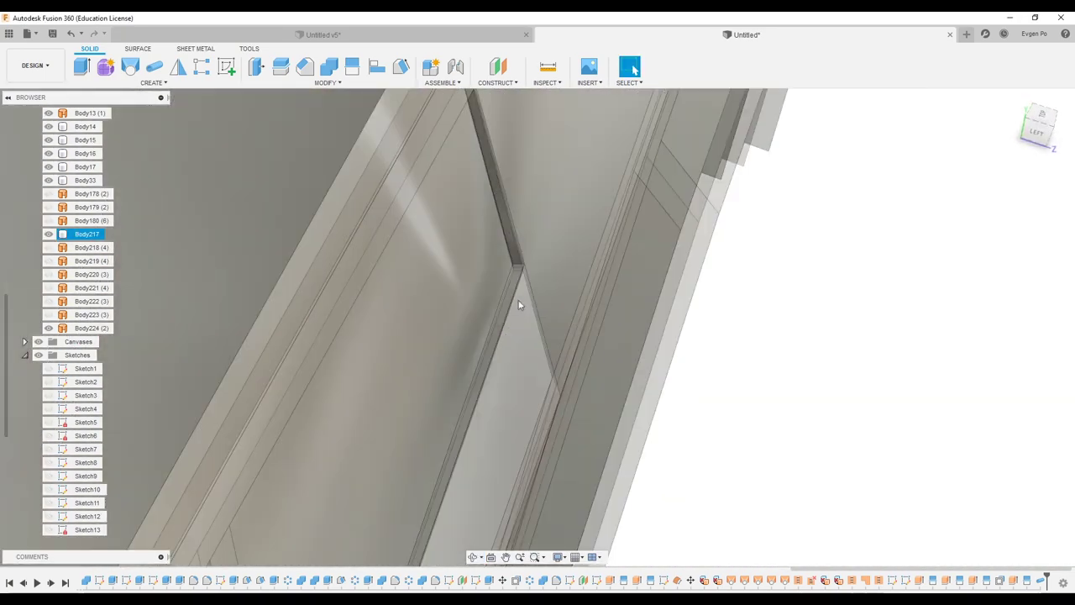
left_click(521, 322)
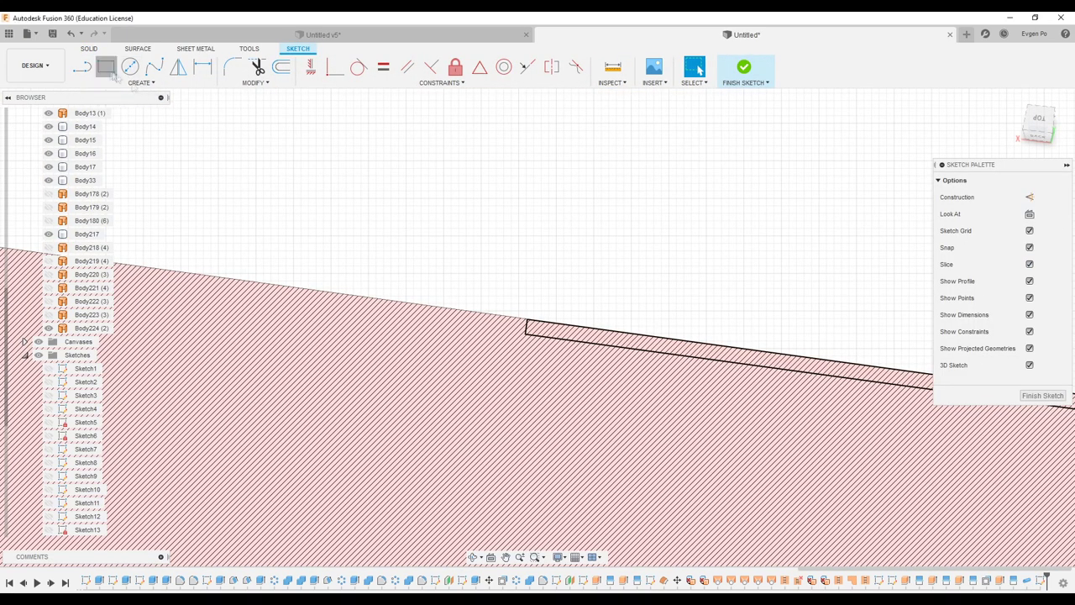
- Sketch a small profile at the body edge with projected edges and a 0.20 mm dimension
left_click(106, 67)
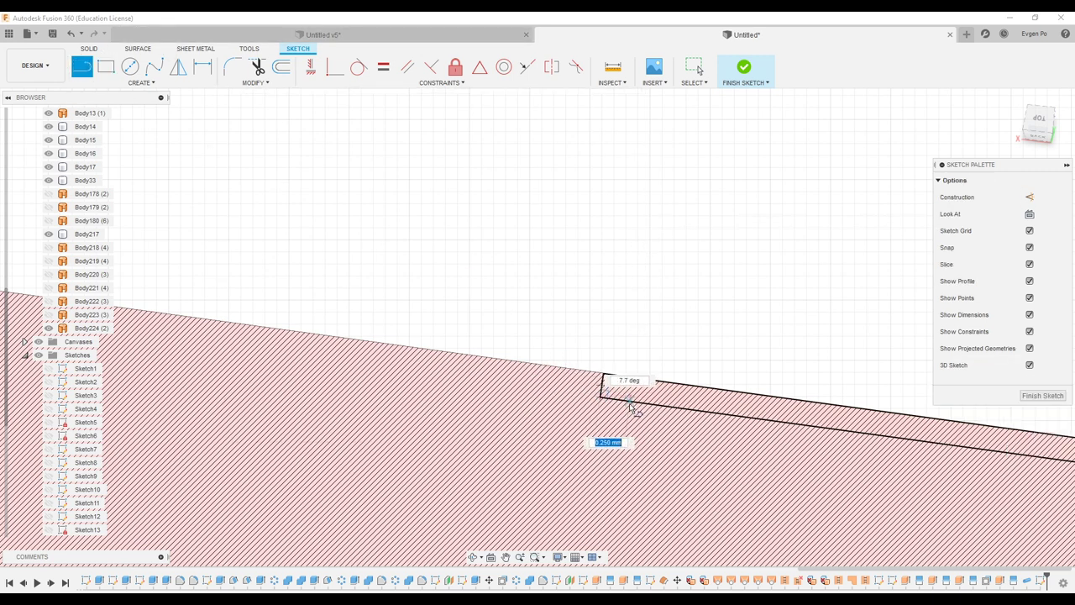
left_click_drag(632, 406, 475, 223)
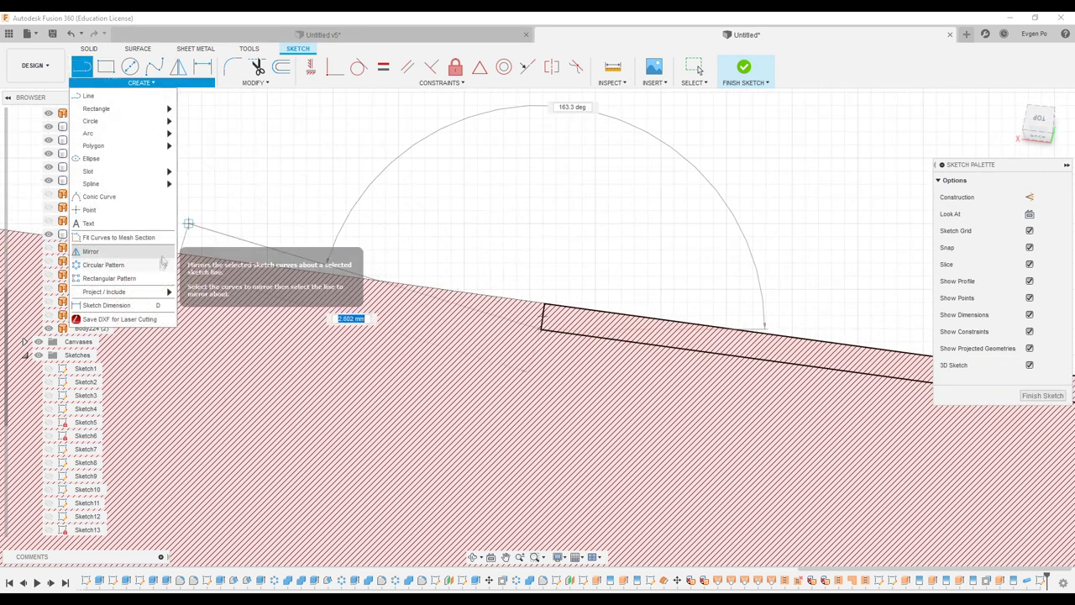
left_click(187, 294)
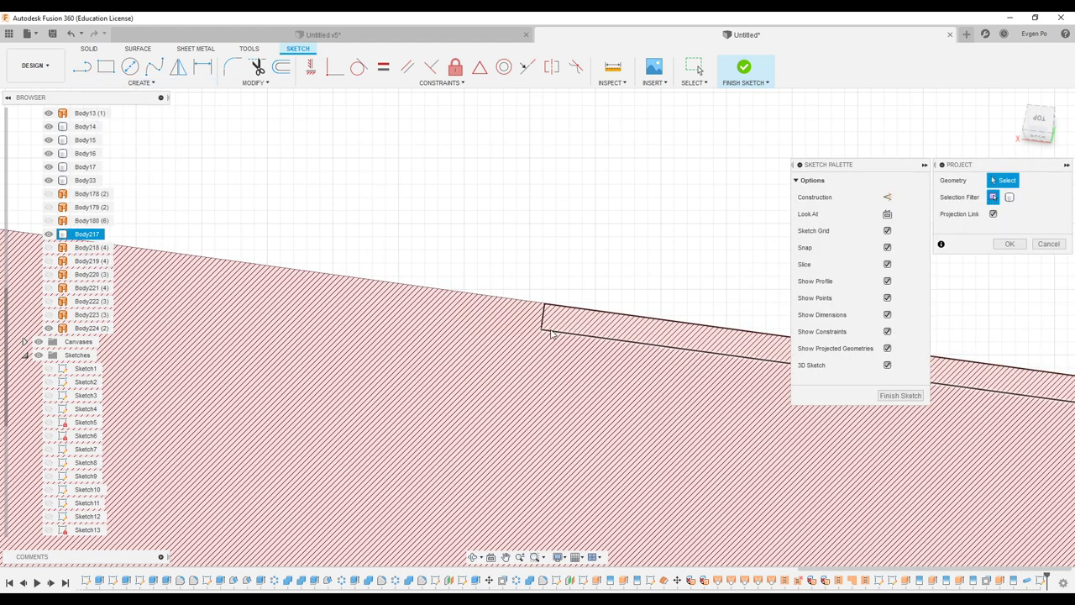
middle_click_drag(540, 261, 647, 272, "shift")
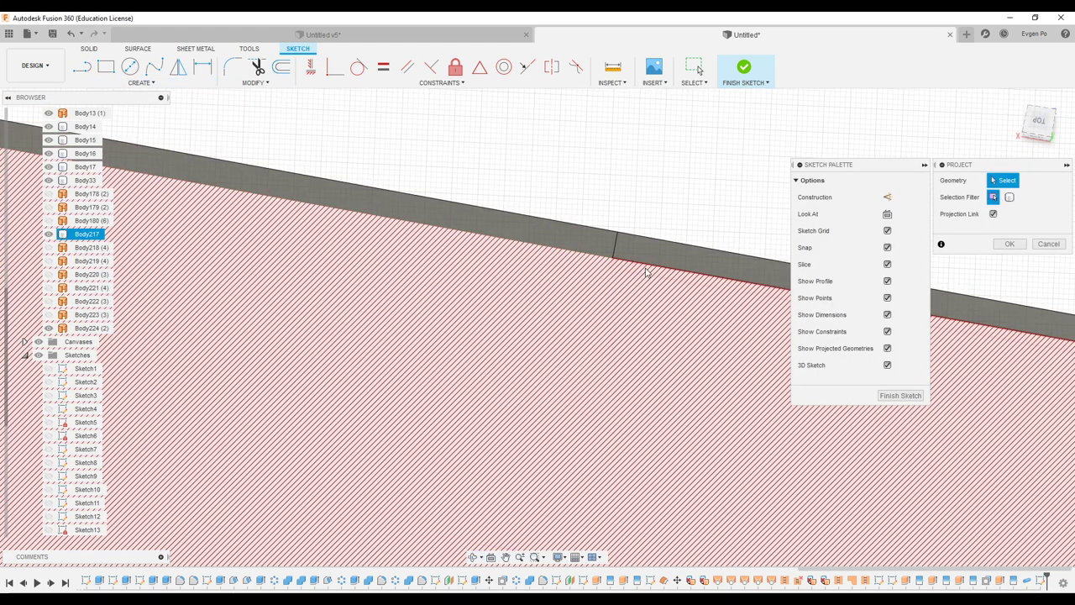
left_click(1010, 245)
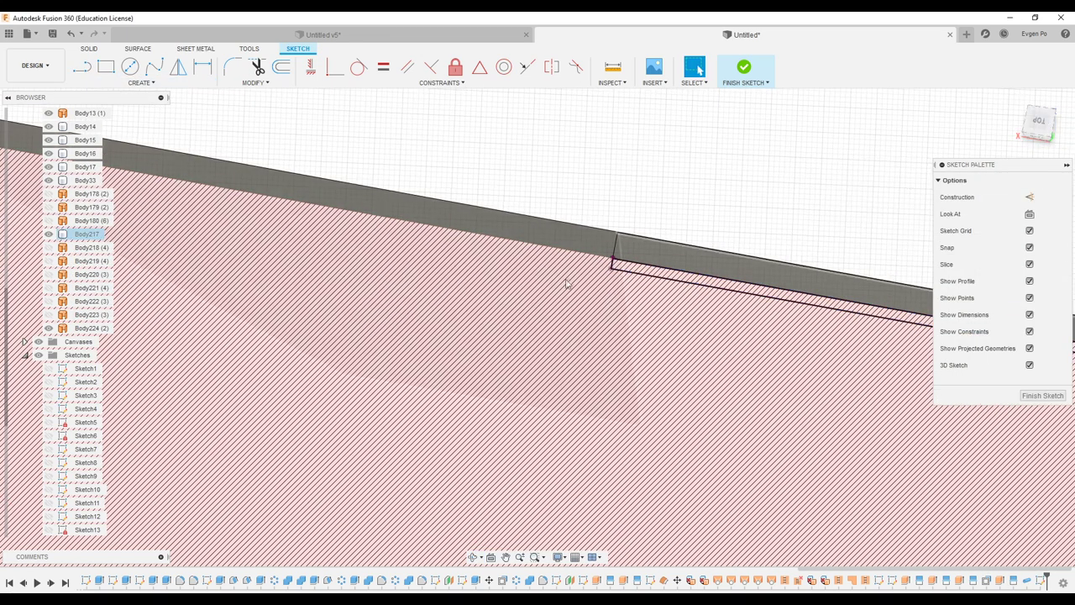
middle_click_drag(566, 283, 301, 216, "shift")
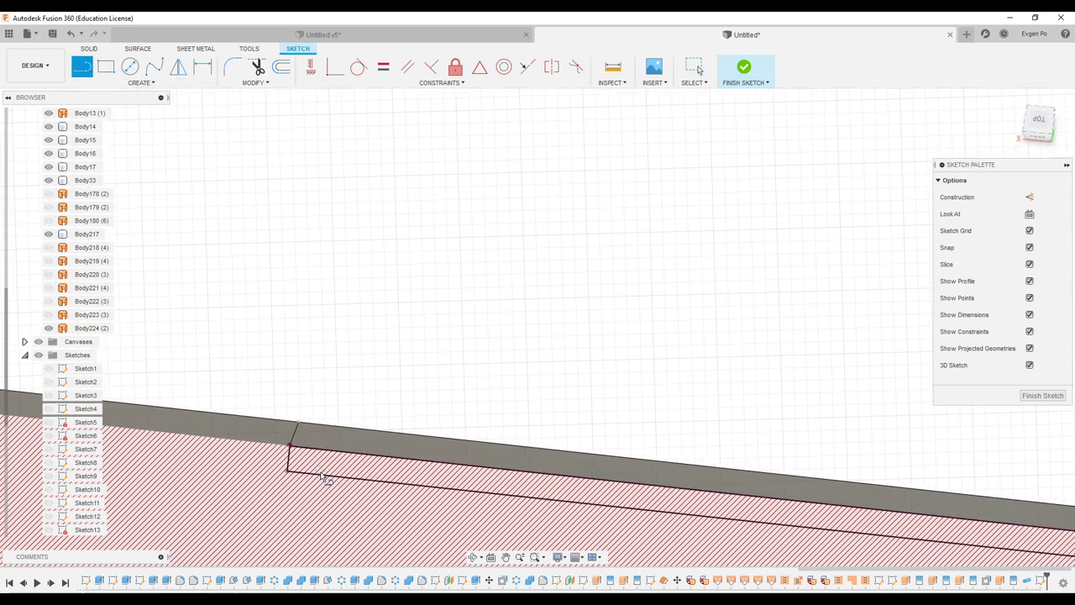
key("d")
middle_click_drag(328, 454, 323, 468, "shift")
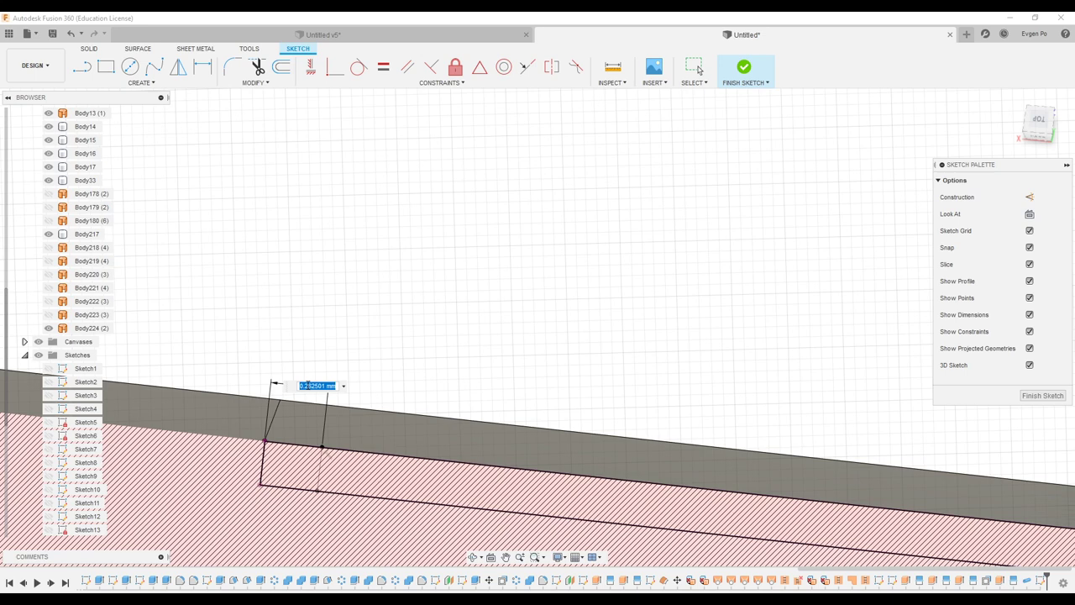
left_click(1042, 395)
- Start a sweep and pick the small 0.20 mm sketch as its profile
mouse_move(756, 361)
middle_mouse_down("shift")
mouse_move(547, 272)
mouse_move(420, 252)
middle_mouse_up("shift")
left_click(152, 83)
left_click(92, 177)
left_click(534, 224)
middle_click_drag(534, 224, 559, 251, "shift")
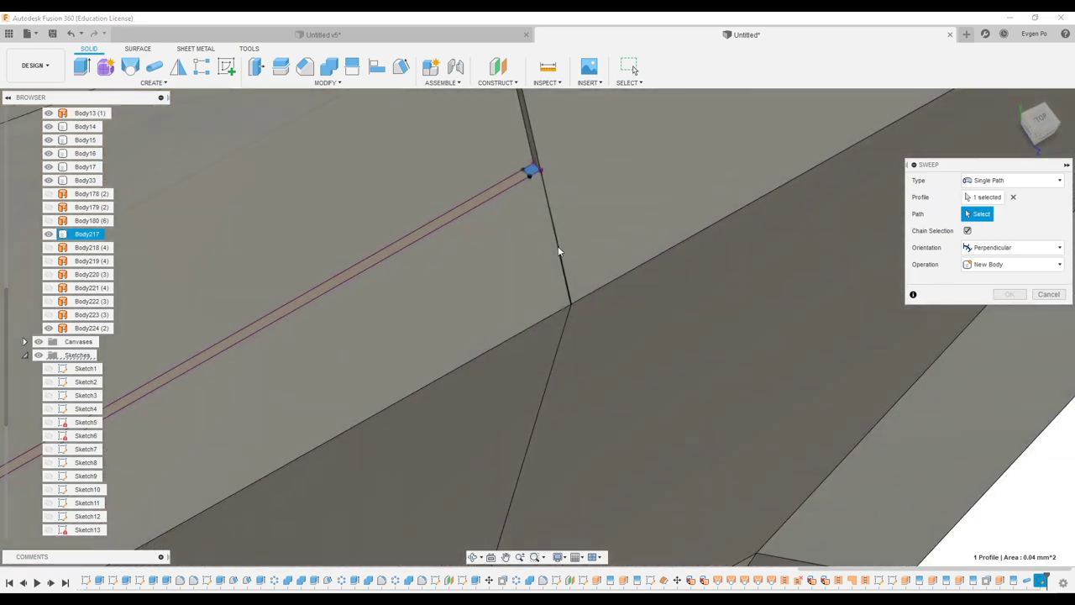
- Sweep-cut the 0.20 mm profile along the vertical pillar edge into the body
left_click(559, 252)
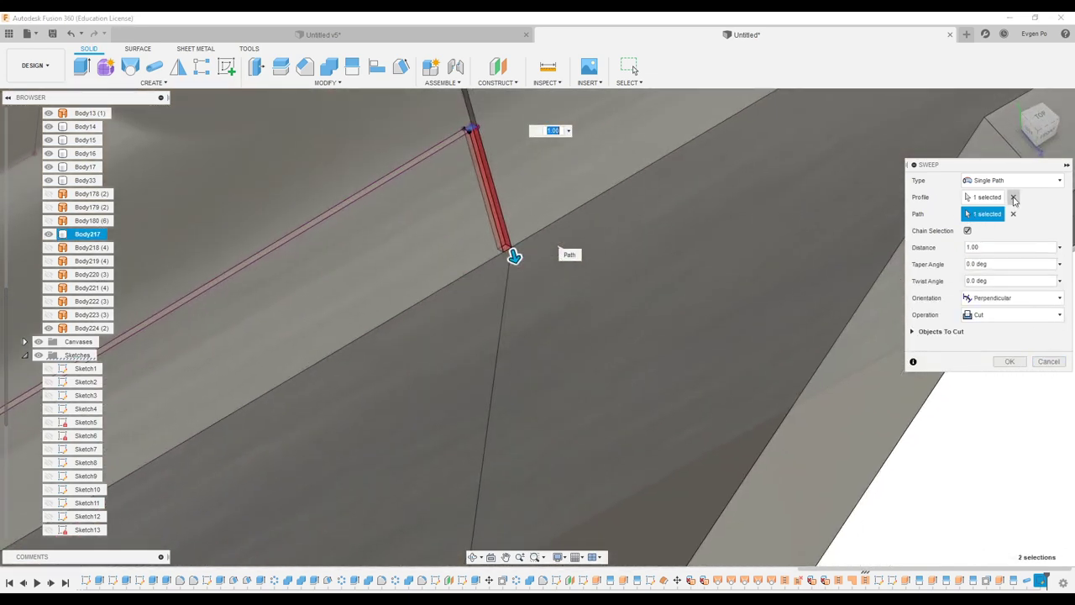
left_click(1013, 197)
middle_click_drag(511, 291, 455, 502, "shift")
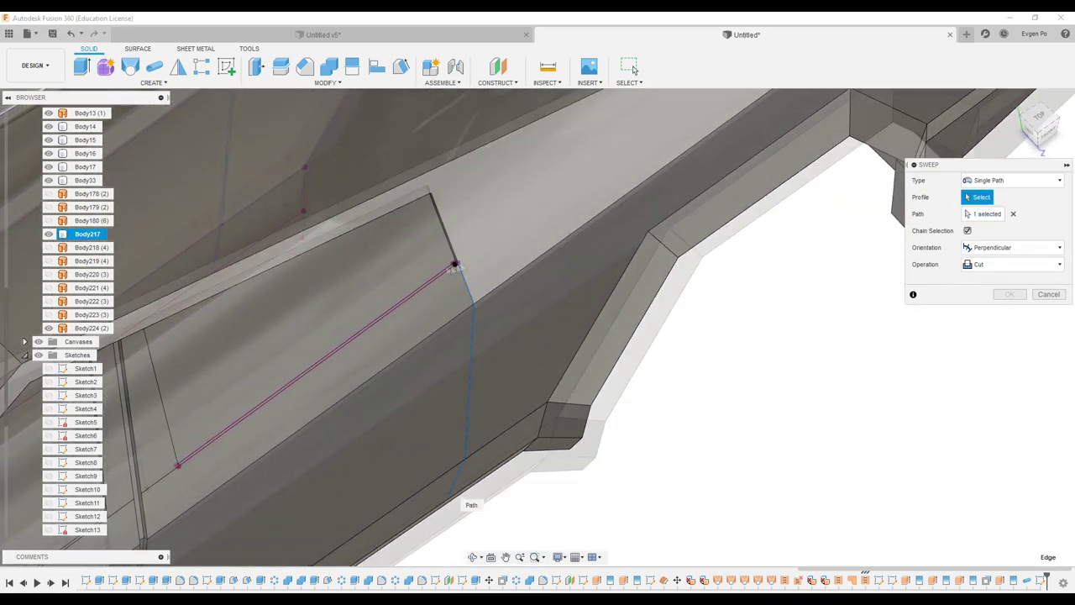
scroll(487, 273, "up", 5)
left_click(490, 273)
key("Return")
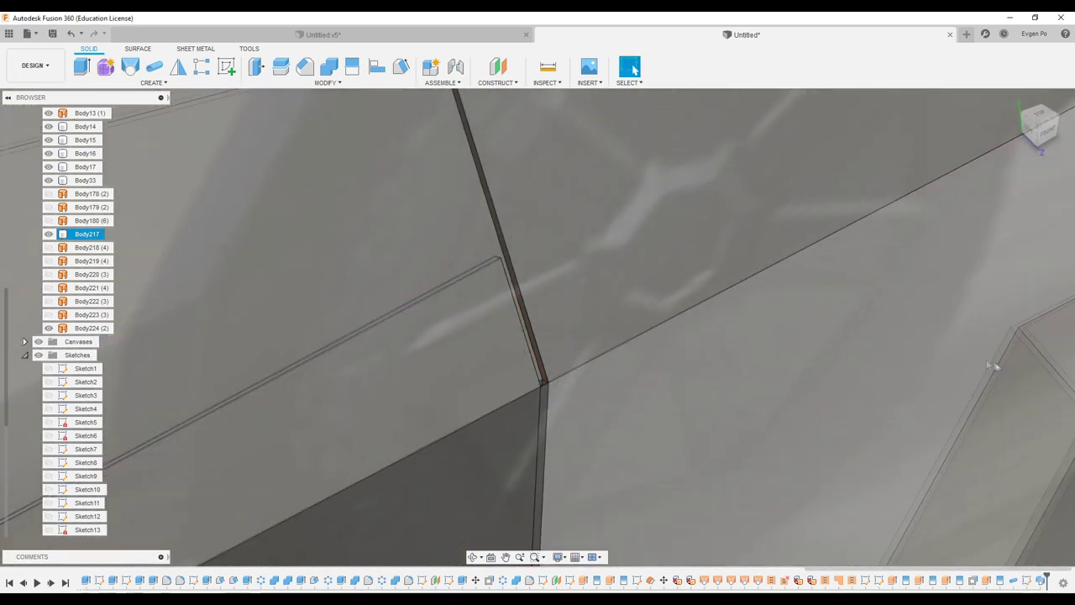
scroll(681, 218, "up", 5)
scroll(681, 220, "down", 5)
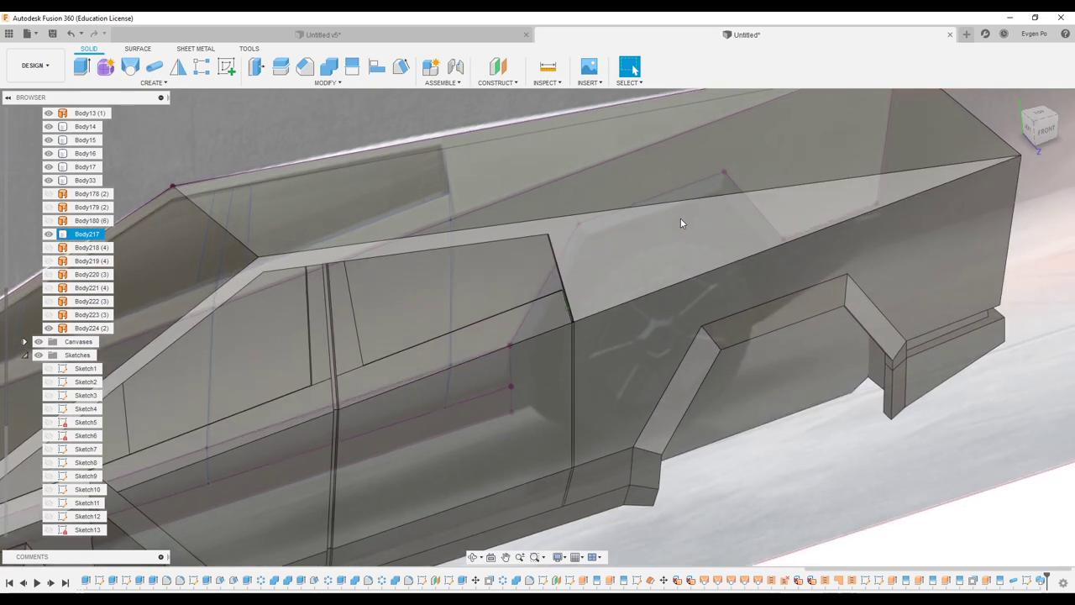
middle_click_drag(680, 220, 766, 240, "shift")
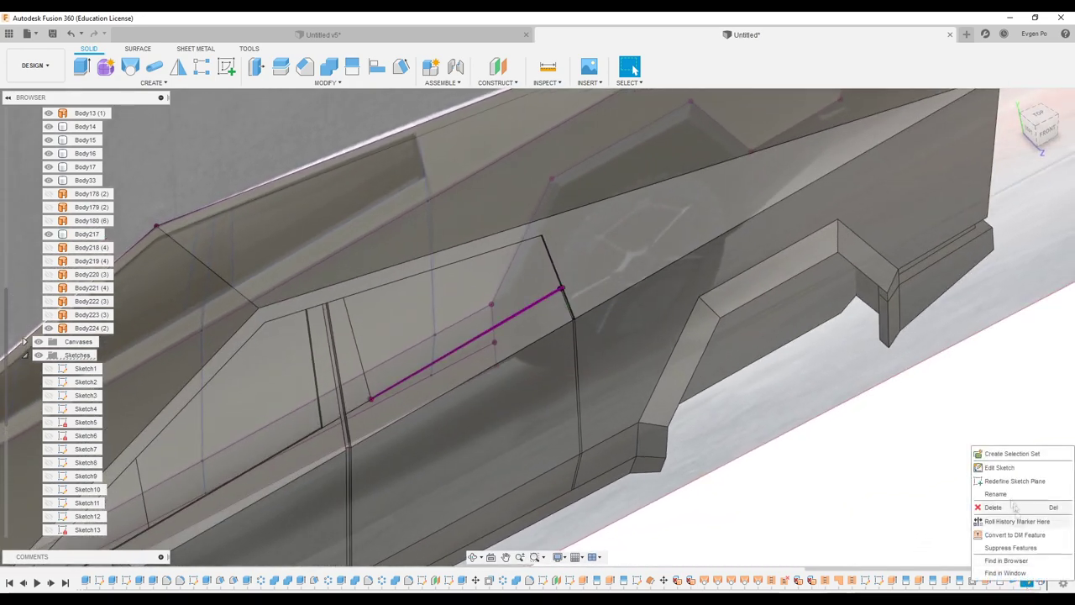
- Add a 0.20 × 0.20 mm three-point rectangle to the profile sketch and reopen the sweep
left_click(1000, 467)
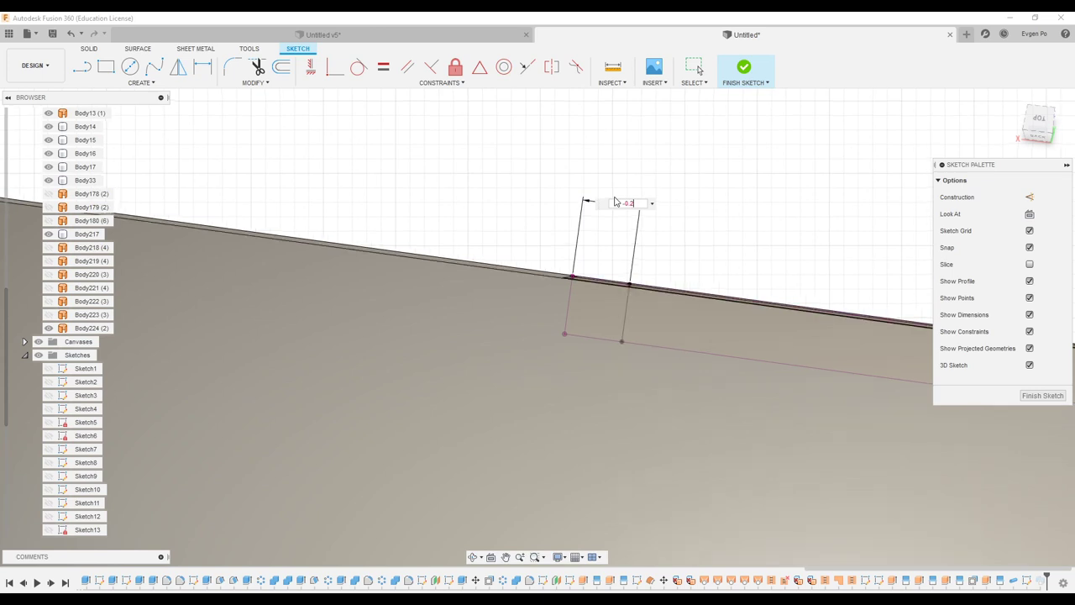
middle_click_drag(614, 202, 717, 255, "shift")
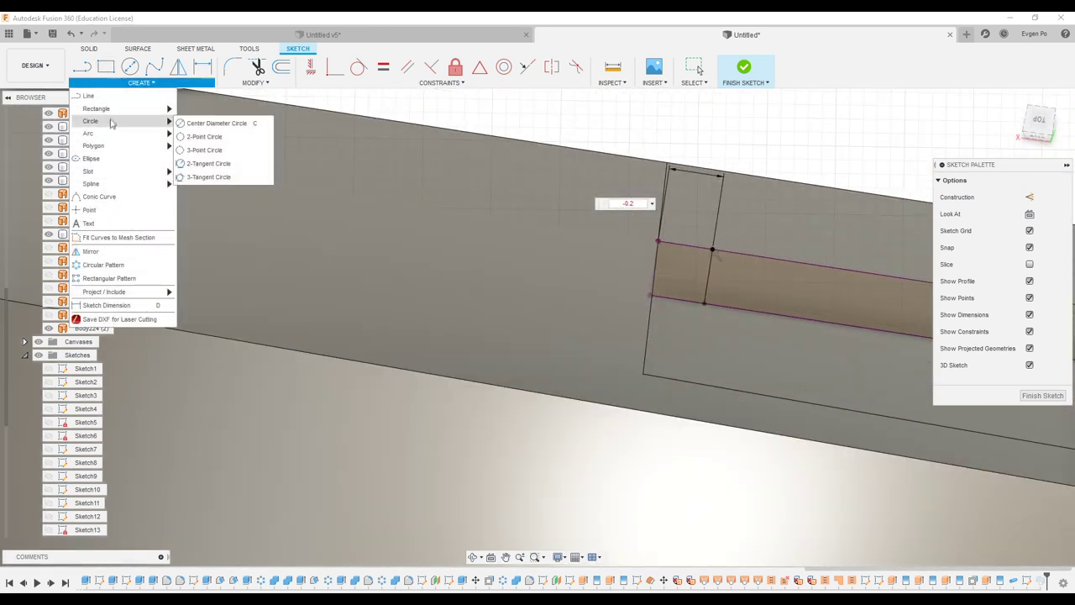
left_click(209, 125)
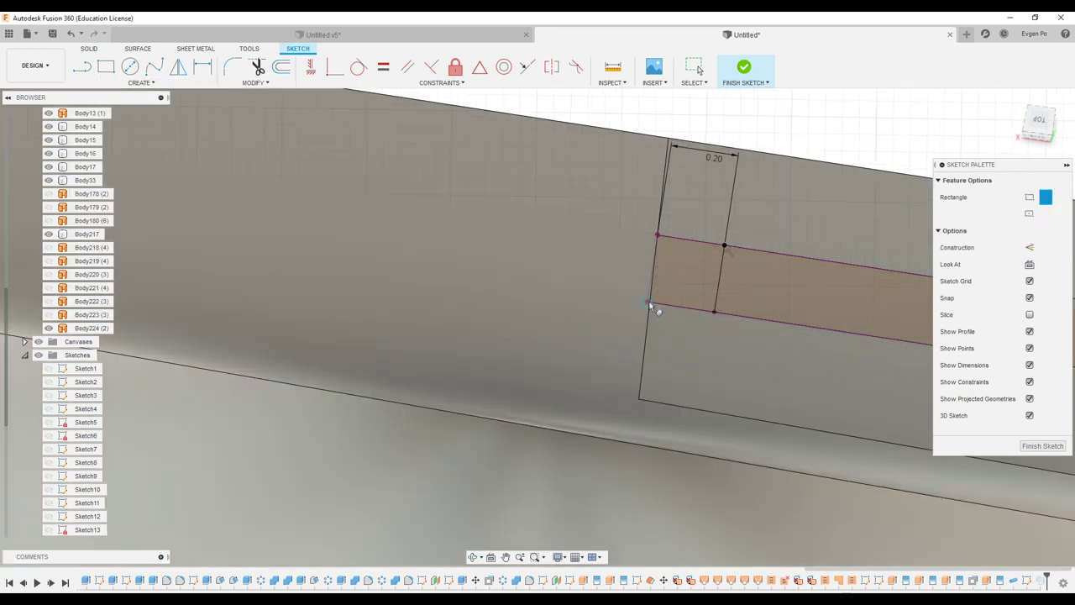
left_click(588, 225)
key("d")
left_click(589, 238)
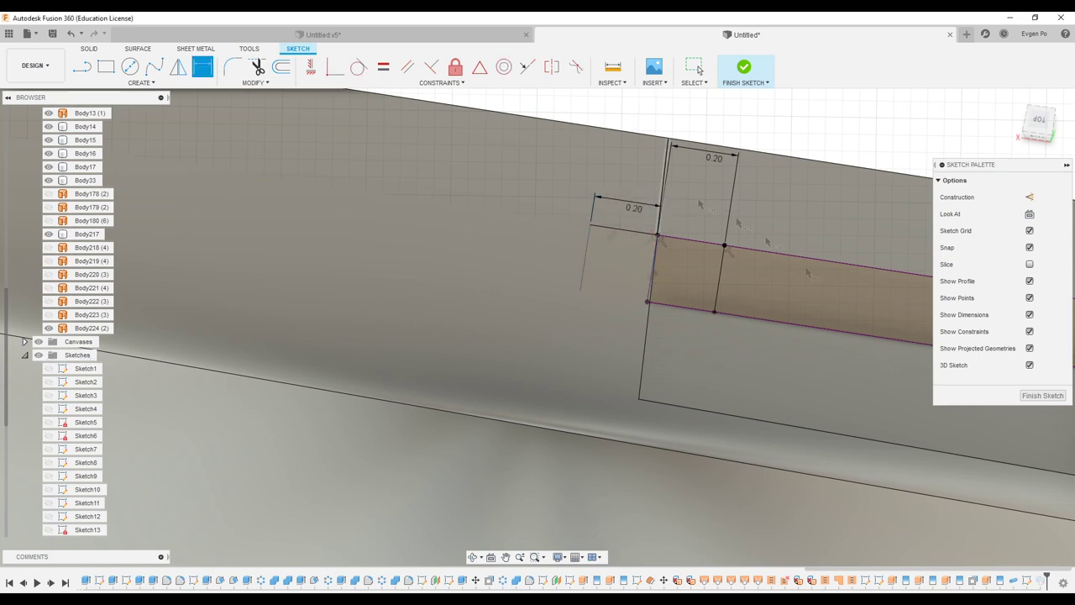
left_click(1043, 395)
middle_click_drag(778, 375, 688, 277, "shift")
scroll(676, 266, "up", 3)
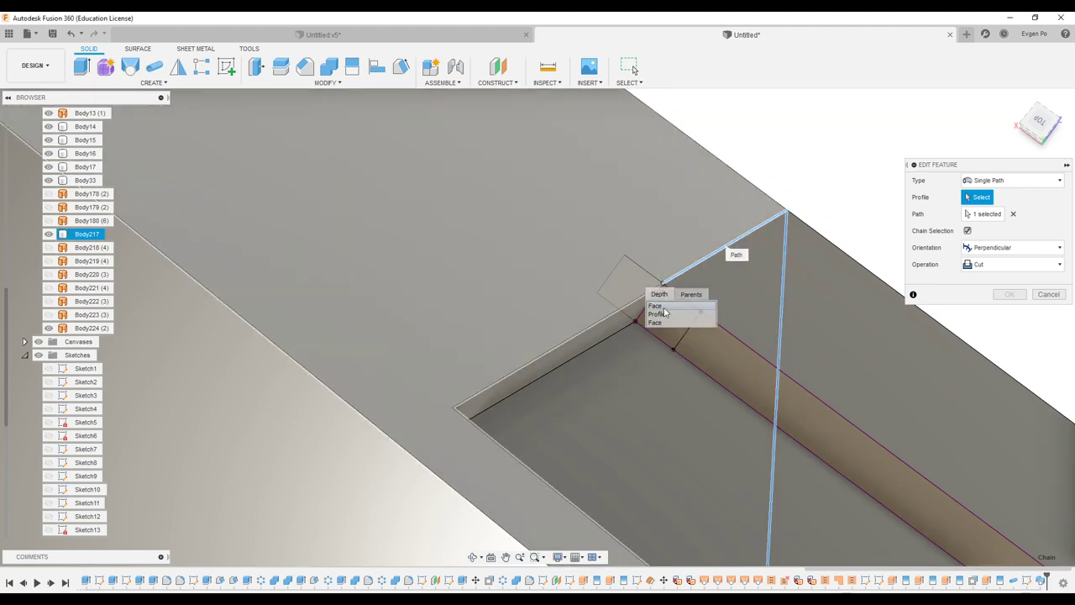
- Reselect the 0.20 mm square profile and apply the edited sweep cut
left_click(645, 280)
left_click(1005, 363)
mouse_move(1005, 363)
middle_mouse_down("shift")
mouse_move(551, 252)
mouse_move(555, 260)
middle_mouse_up("shift")
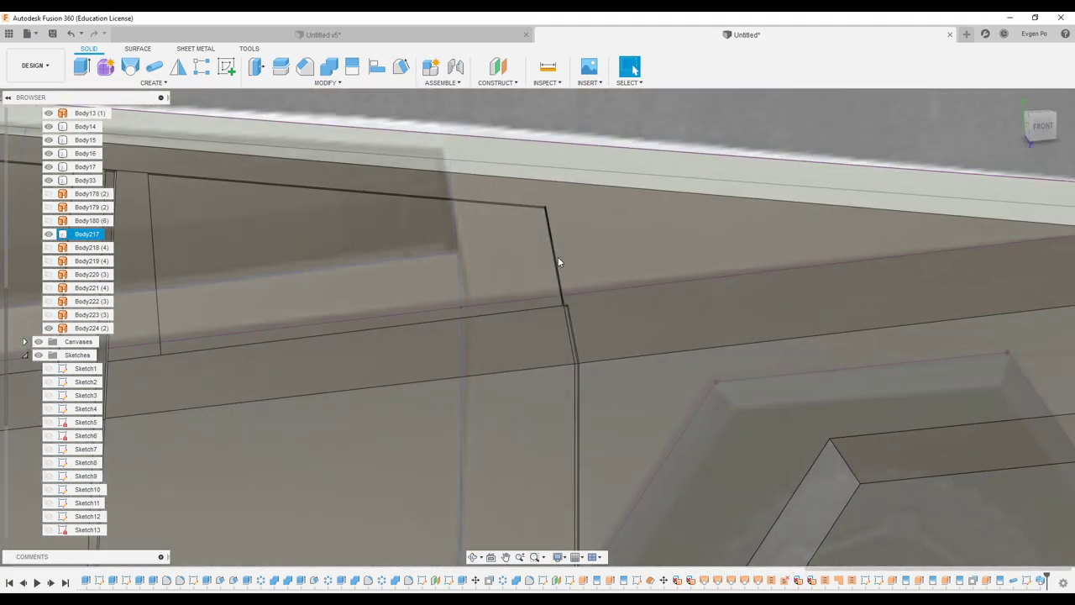
scroll(557, 260, "down", 5)
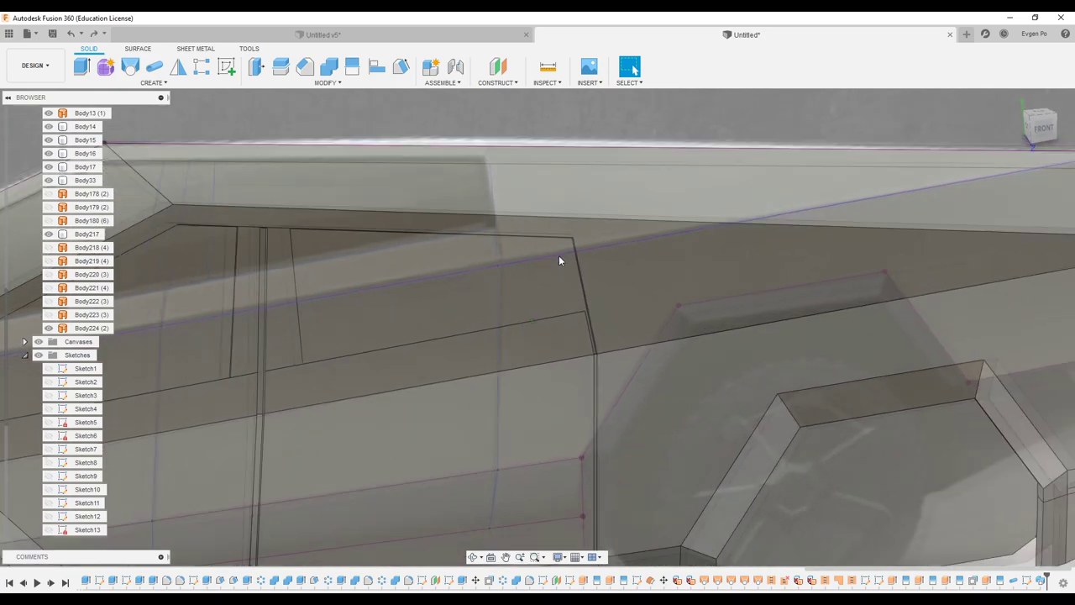
scroll(559, 255, "down", 3)
mouse_move(558, 255)
middle_mouse_down("shift")
mouse_move(548, 247)
mouse_move(562, 246)
middle_mouse_up("shift")
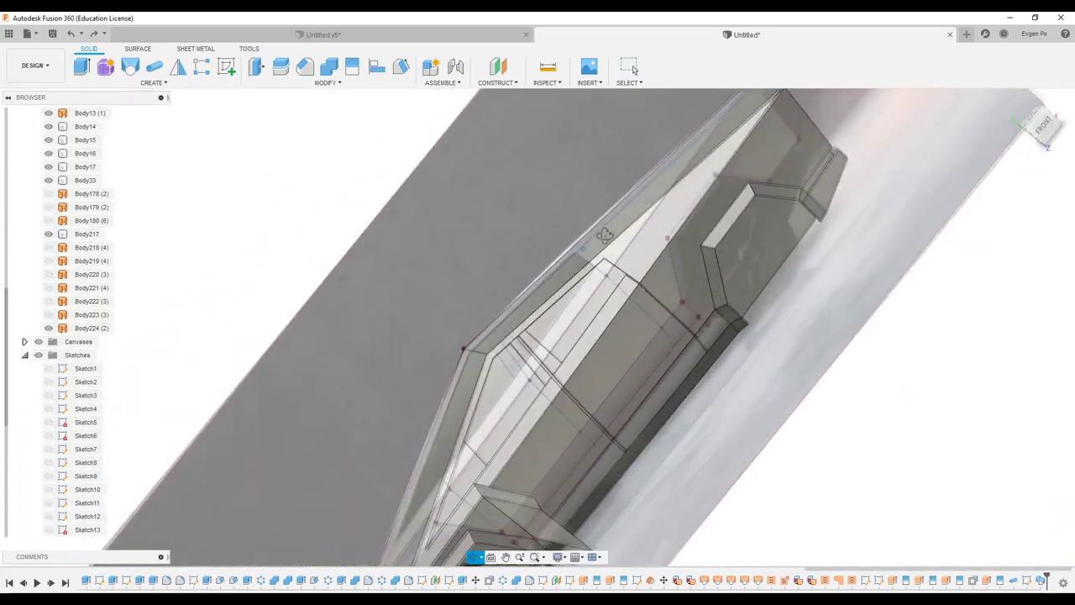
- Return to a side view of the truck and open the Solid Create menu
mouse_move(562, 246)
middle_mouse_down("shift")
mouse_move(627, 346)
mouse_move(675, 360)
mouse_move(611, 326)
middle_mouse_up("shift")
scroll(626, 346, "up", 5)
scroll(616, 365, "up", 3)
scroll(663, 361, "up", 2)
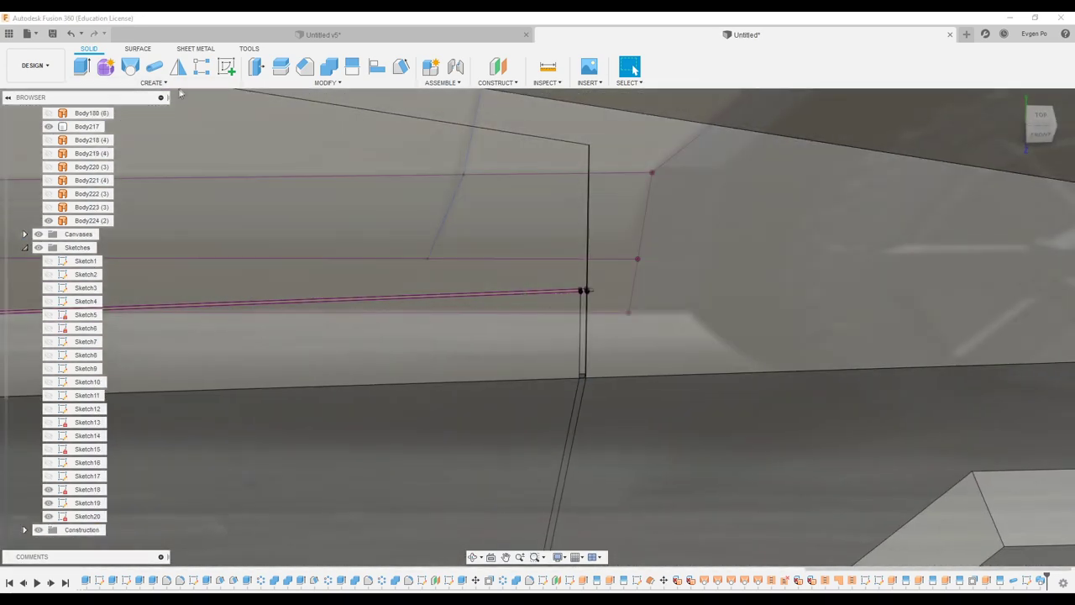
left_click(152, 82)
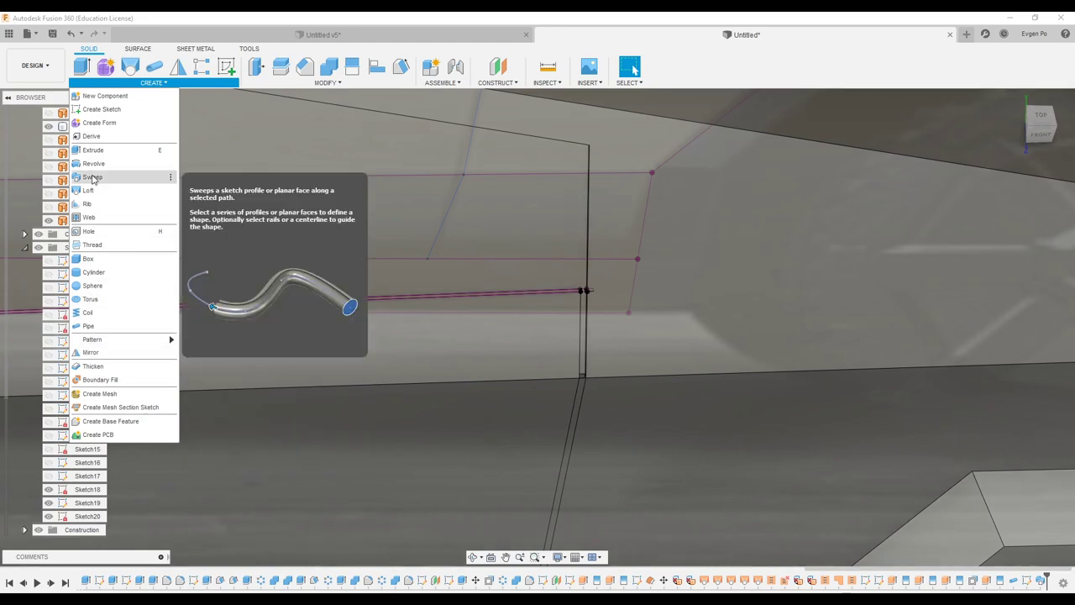
- Dismiss the Create menu, then undo the sketch started on the panel face to remove Sketch20
mouse_move(585, 348)
middle_mouse_down("shift")
mouse_move(569, 350)
mouse_move(539, 233)
mouse_move(576, 283)
mouse_move(976, 521)
middle_mouse_up("shift")
scroll(538, 232, "up", 2)
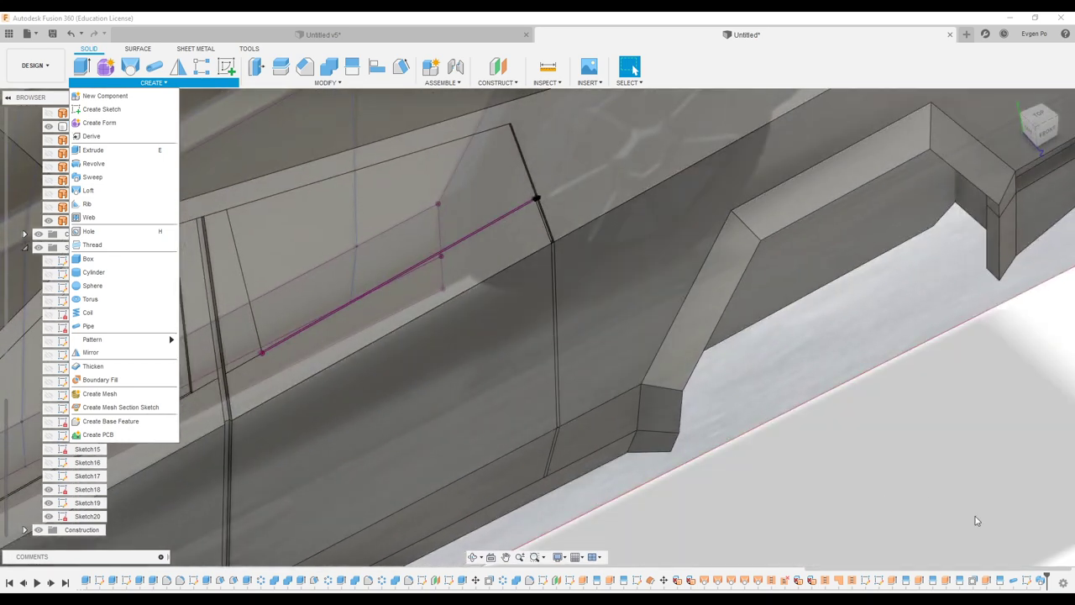
left_click(930, 473)
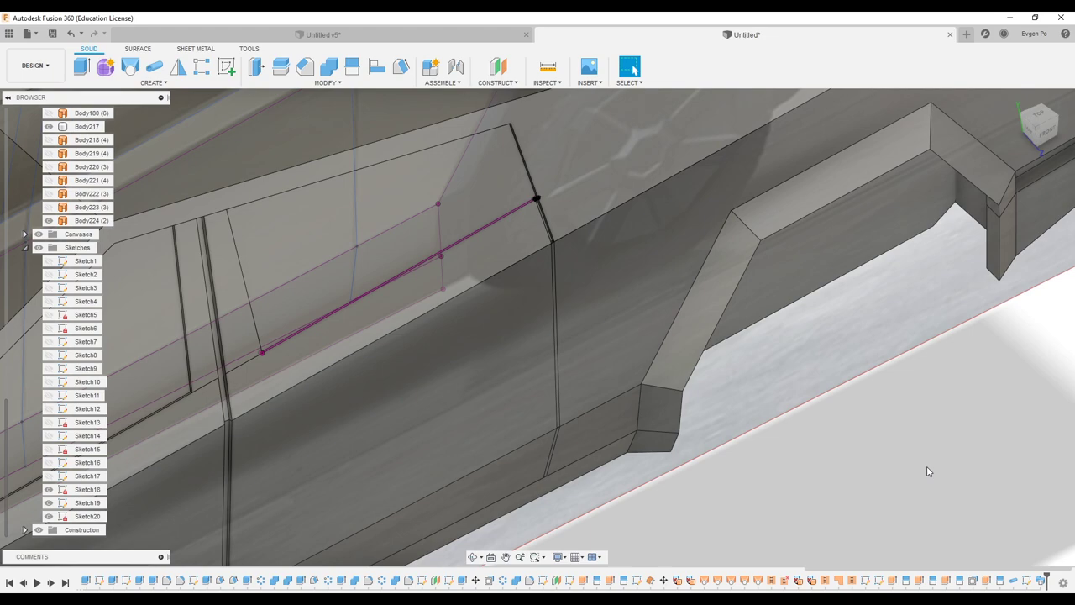
middle_click_drag(928, 472, 632, 290, "shift")
scroll(633, 291, "up", 3)
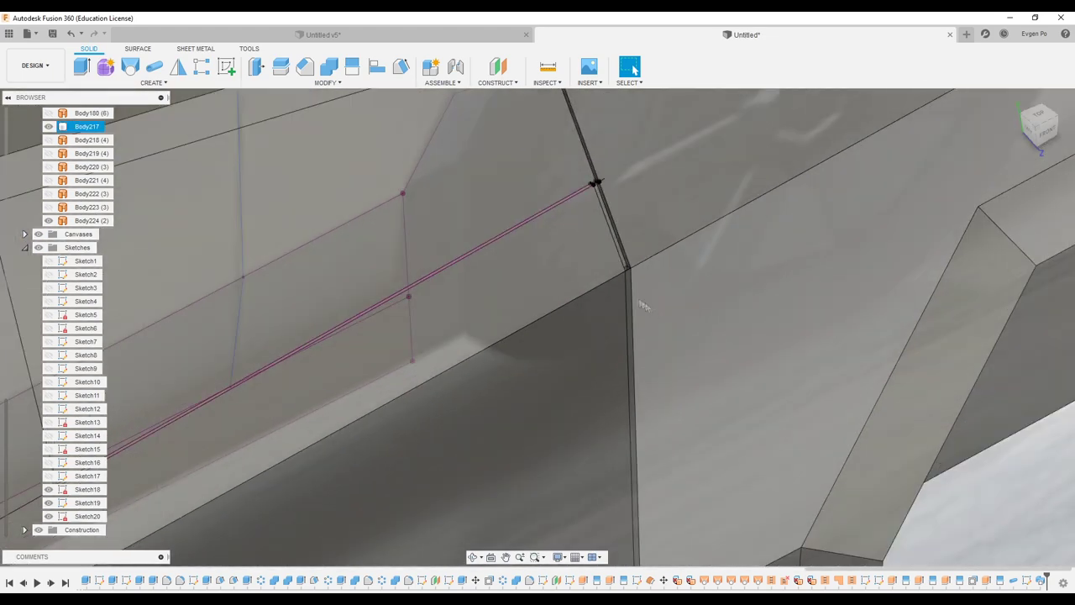
left_click(645, 319)
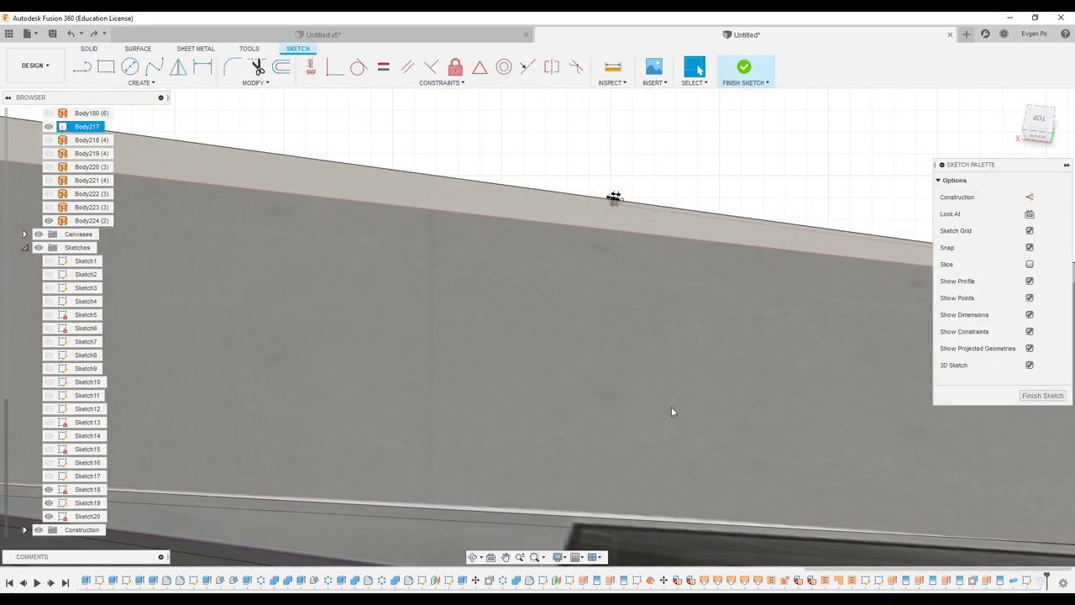
key("ctrl+z")
key("ctrl+z")
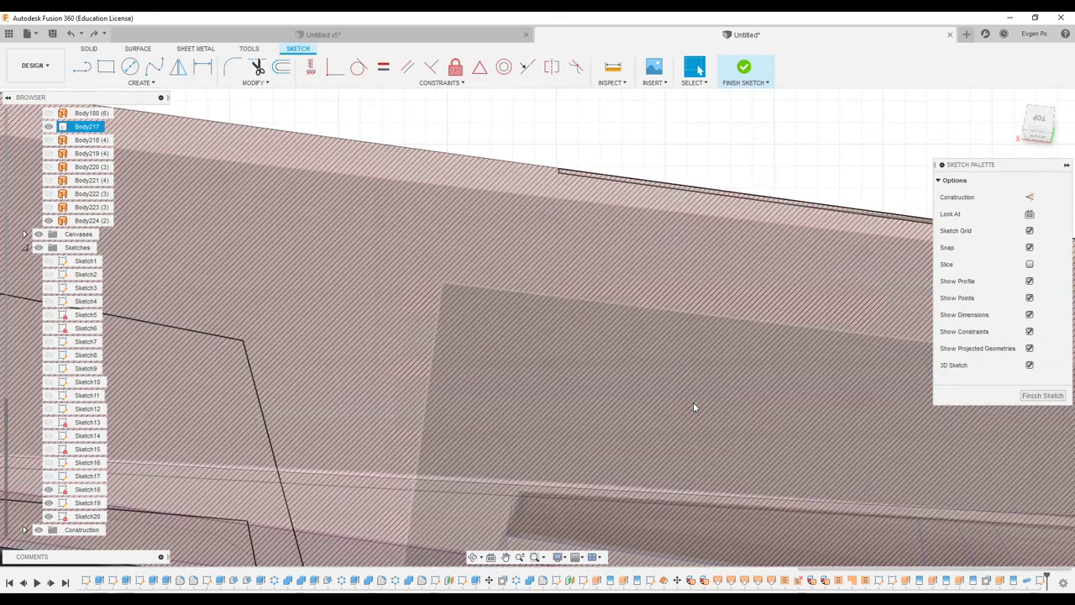
key("ctrl+z")
key("ctrl+z")
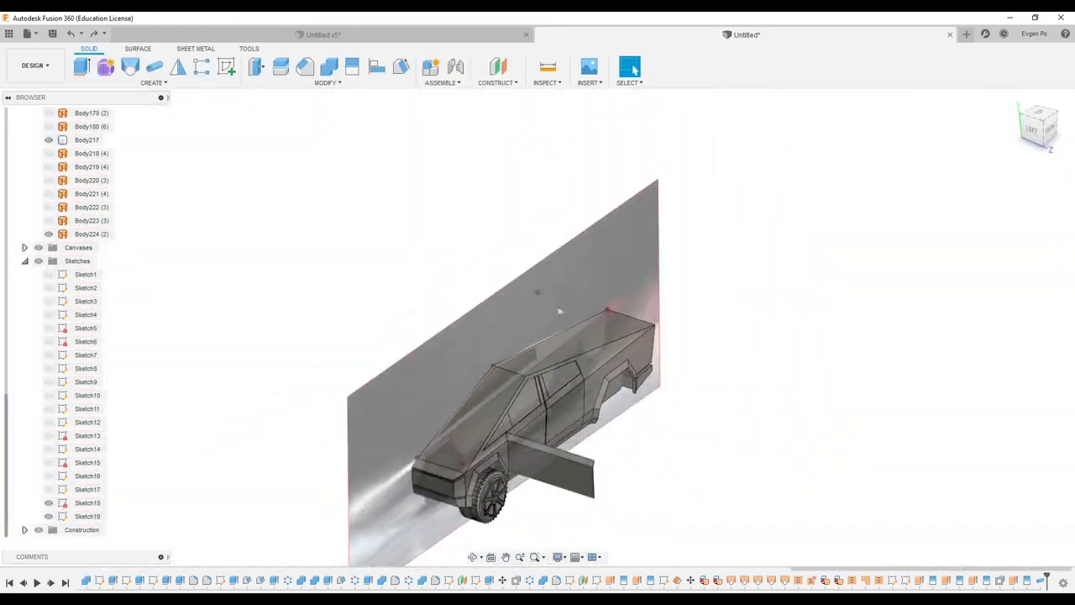
- Cut a 0.20 mm square Pipe groove along the upper door seam
key("ctrl+z")
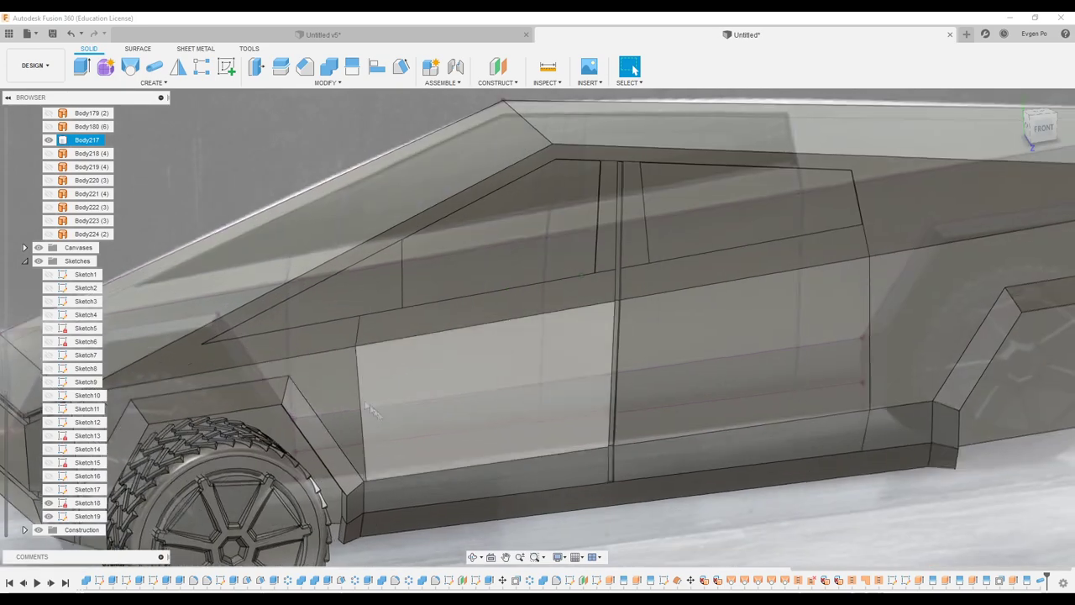
key("ctrl+z")
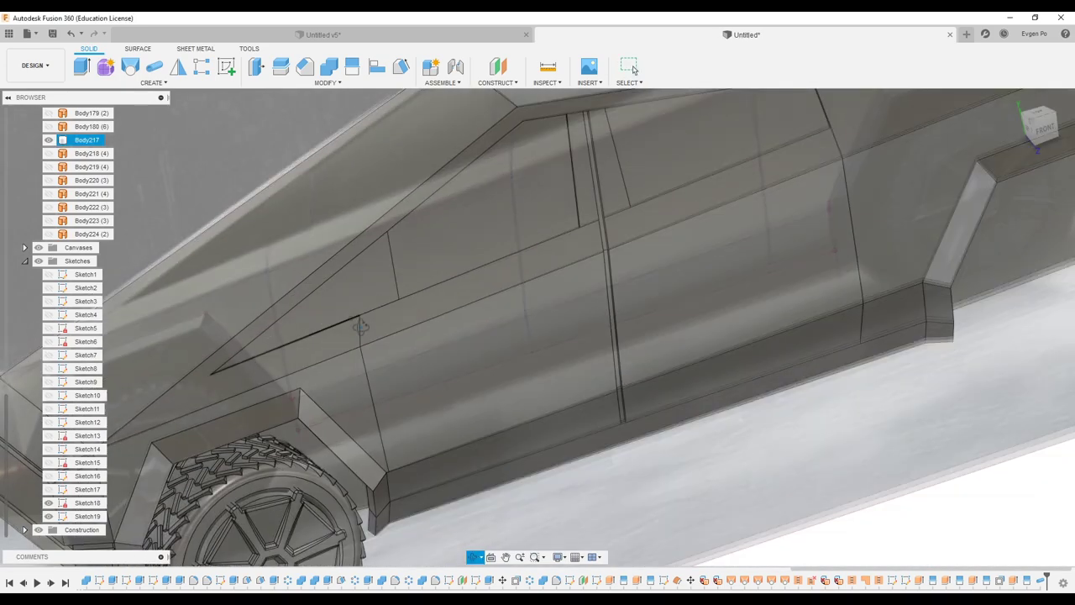
key("ctrl+z")
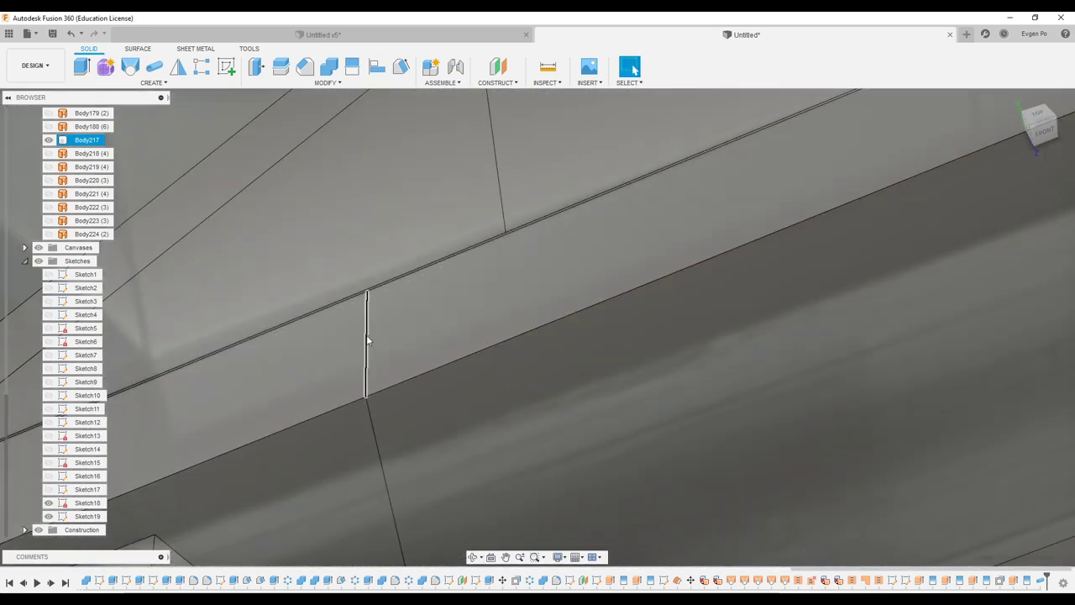
left_click(154, 82)
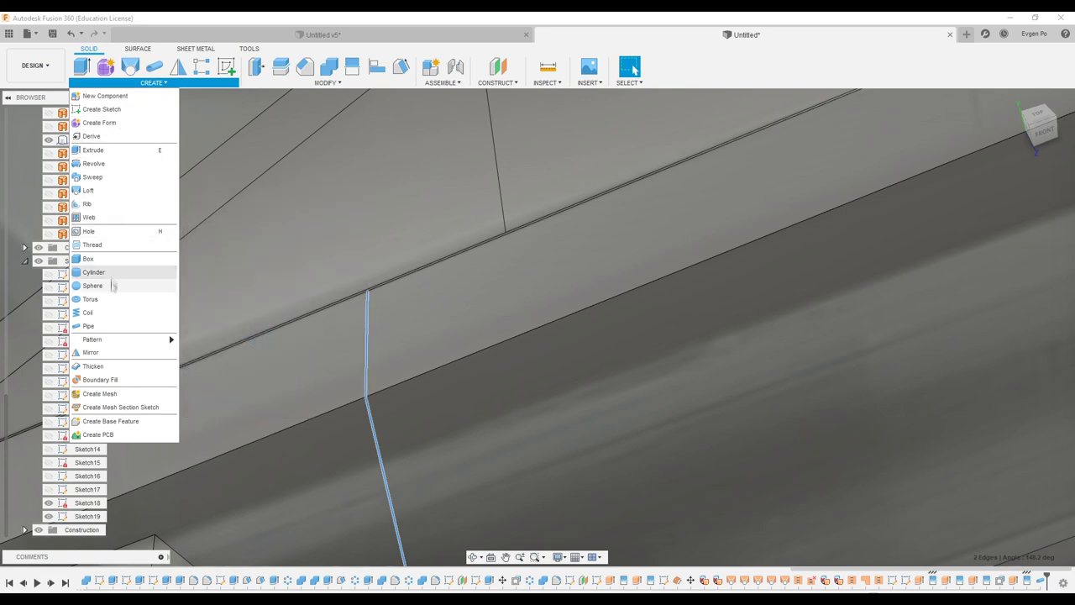
left_click(154, 73)
left_click(154, 74)
type("0.2")
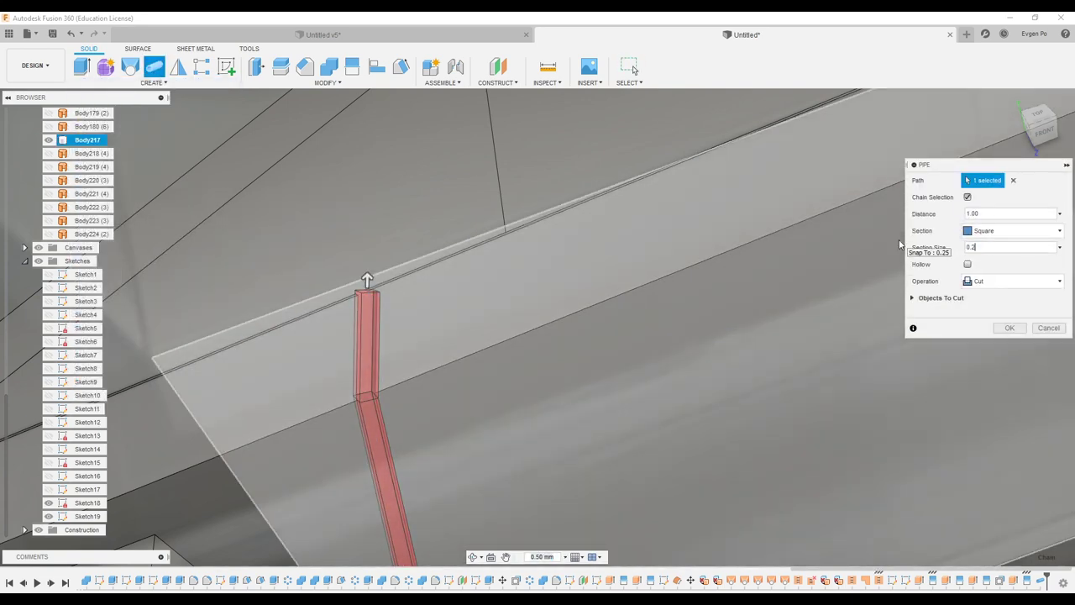
key("Return")
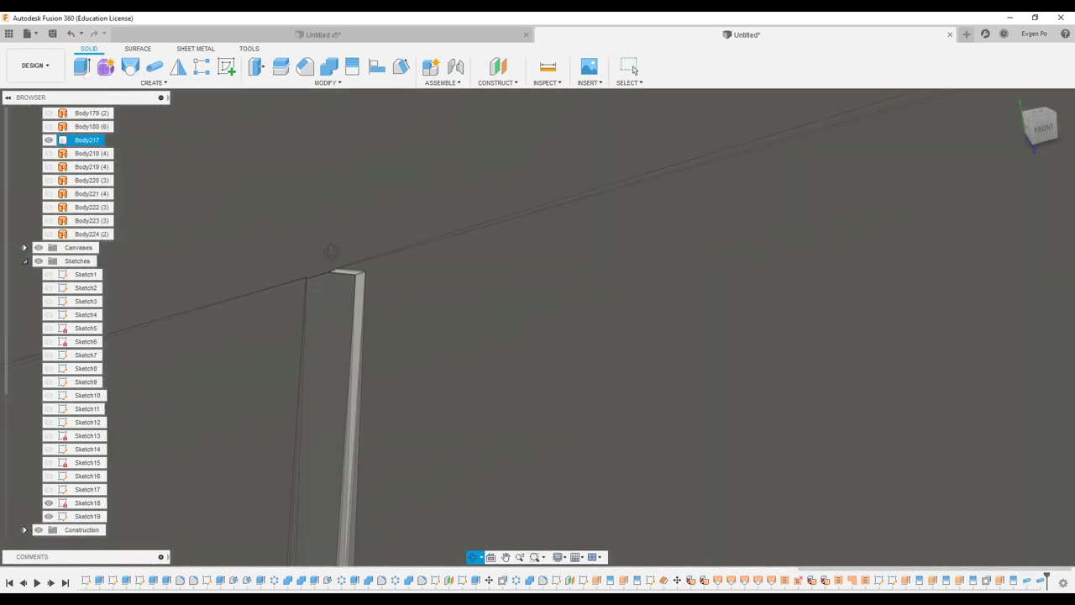
- Edit the Pipe1 seam cut from the timeline and confirm it
left_click(632, 69)
left_click(347, 267)
scroll(321, 230, "down", 3)
scroll(320, 230, "down", 3)
scroll(321, 235, "down", 3)
scroll(320, 235, "down", 2)
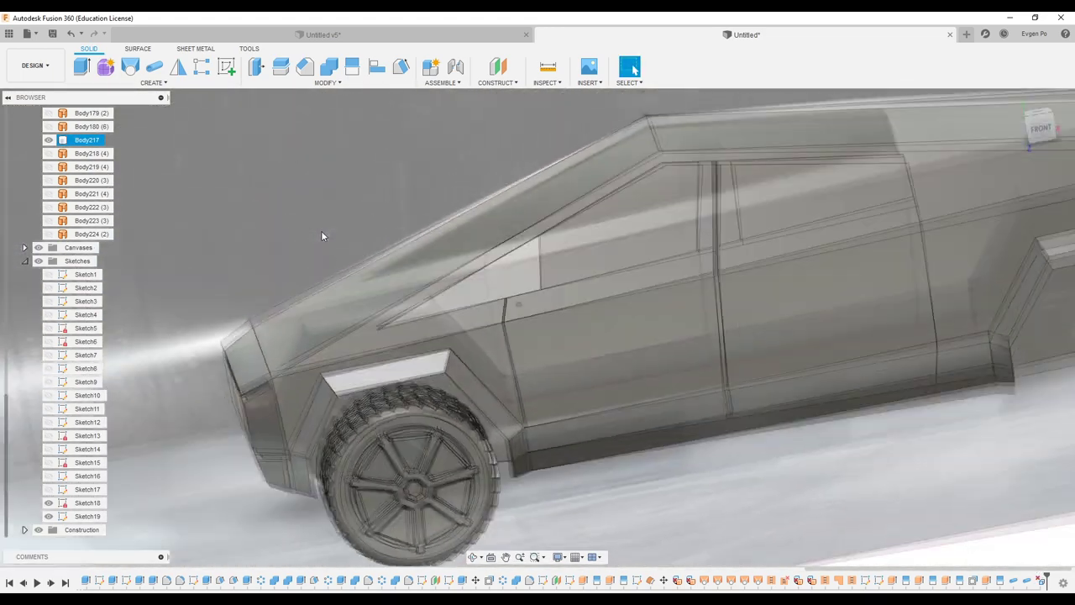
scroll(321, 236, "down", 2)
scroll(321, 235, "down", 2)
scroll(321, 235, "down", 2)
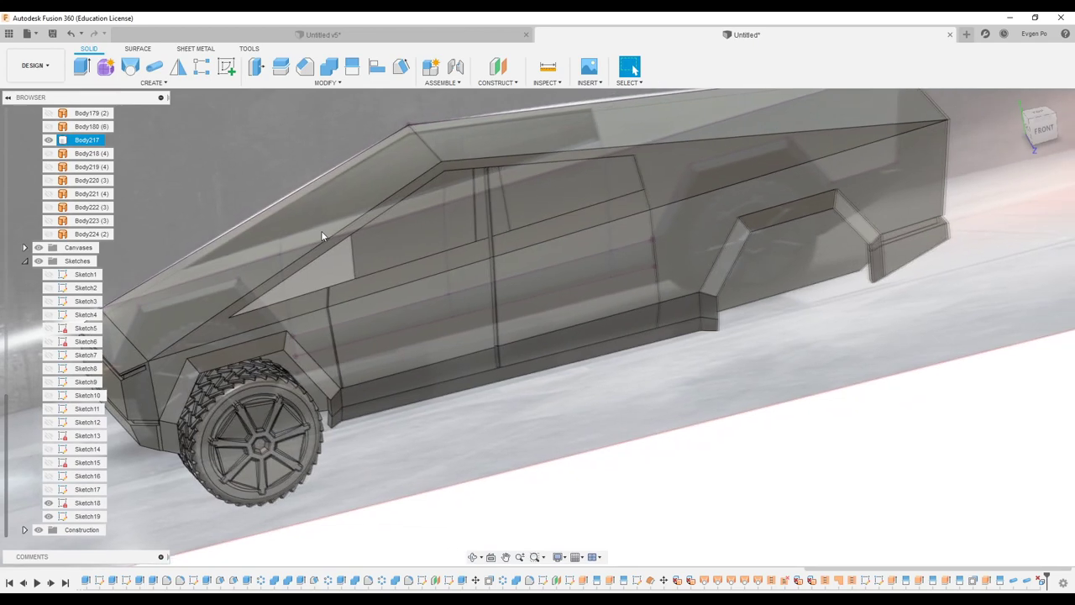
scroll(321, 235, "down", 2)
scroll(446, 213, "up", 3)
scroll(445, 212, "up", 1)
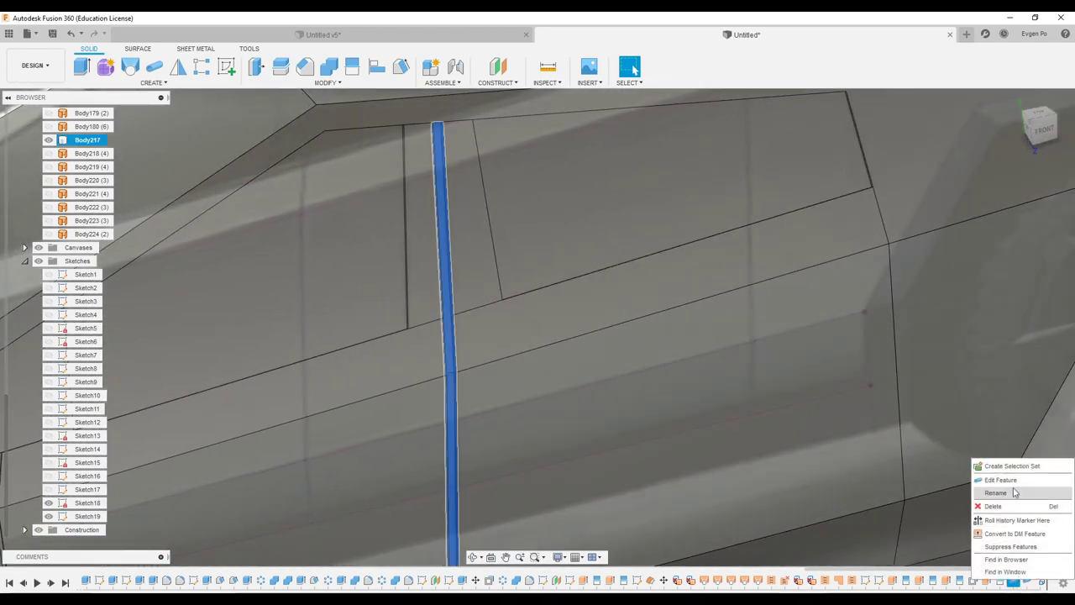
left_click(1011, 480)
key("Return")
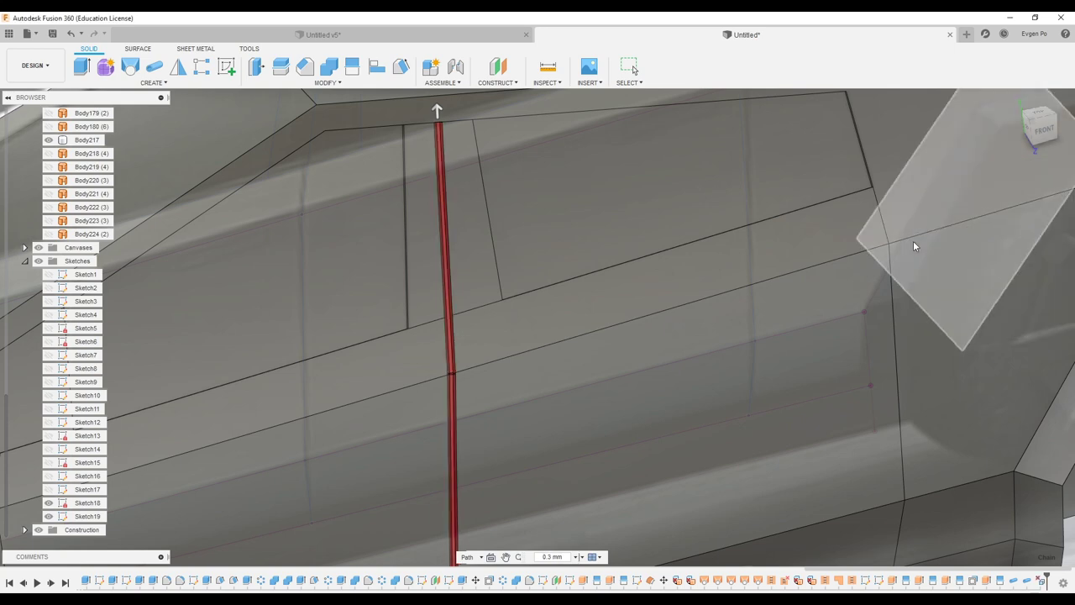
- Cut a second 0.20 mm square groove along the rear door edge
left_click(827, 436)
left_click(154, 69)
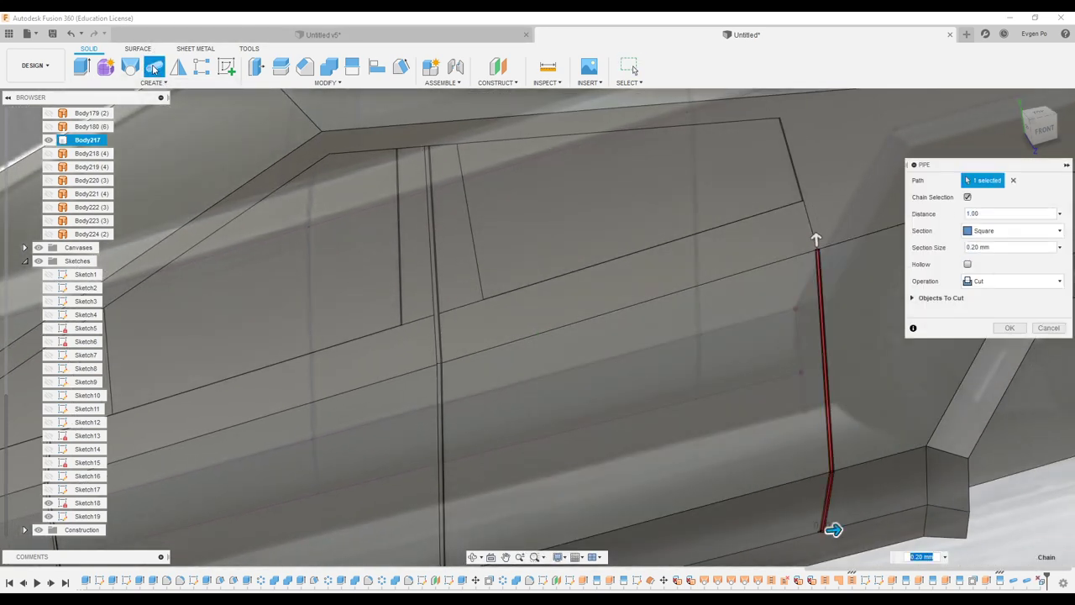
key("Escape")
scroll(539, 233, "down", 10)
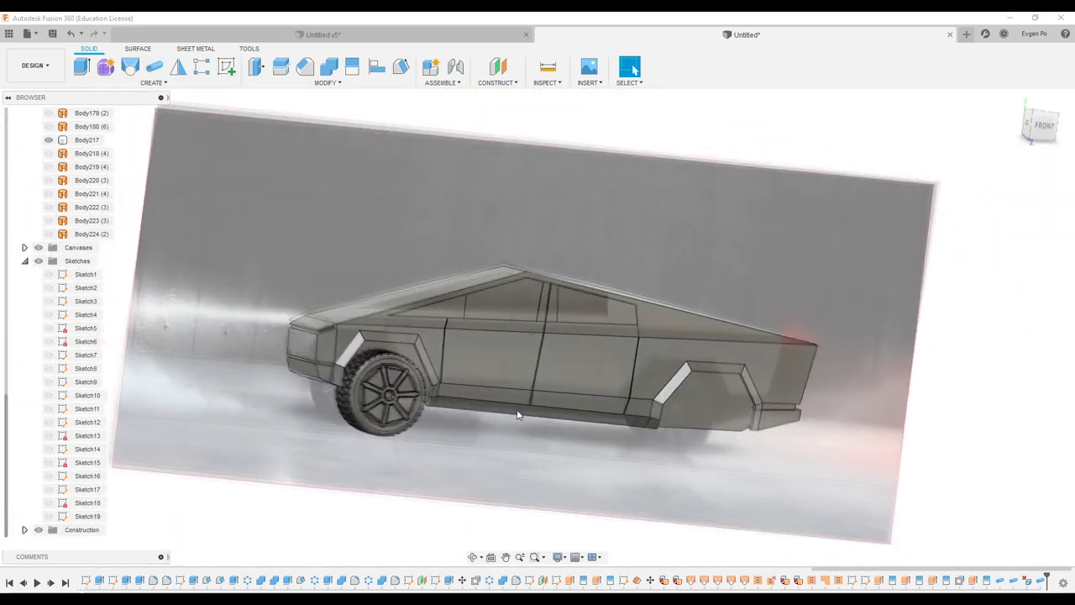
left_click(1040, 126)
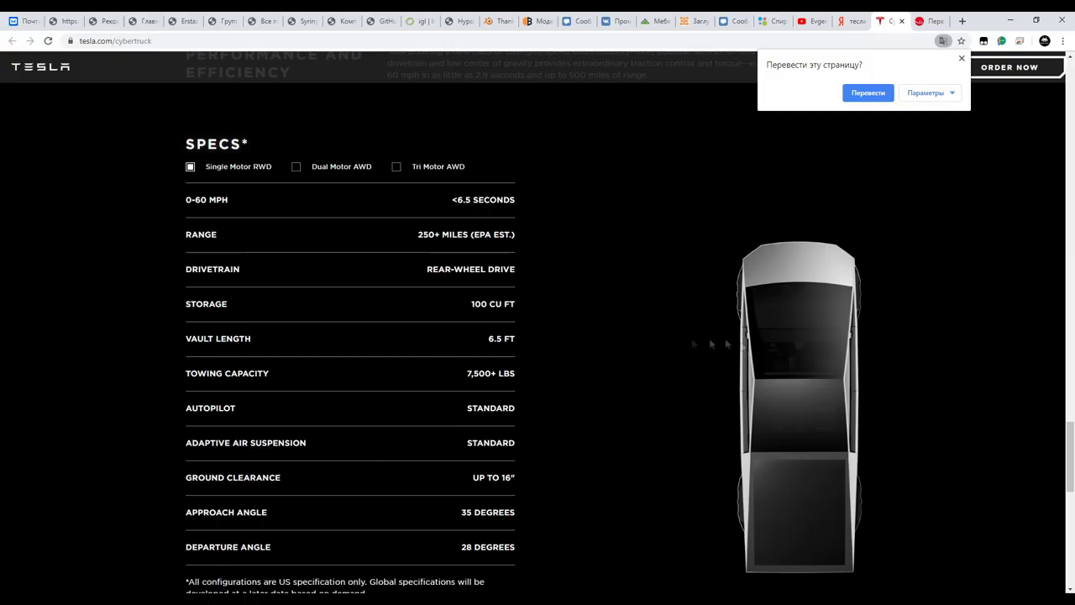
- Scroll the tesla.com Cybertruck page to the Versatile Utility carousel and close the Translate popup
scroll(716, 389, "up", 15)
scroll(761, 396, "up", 10)
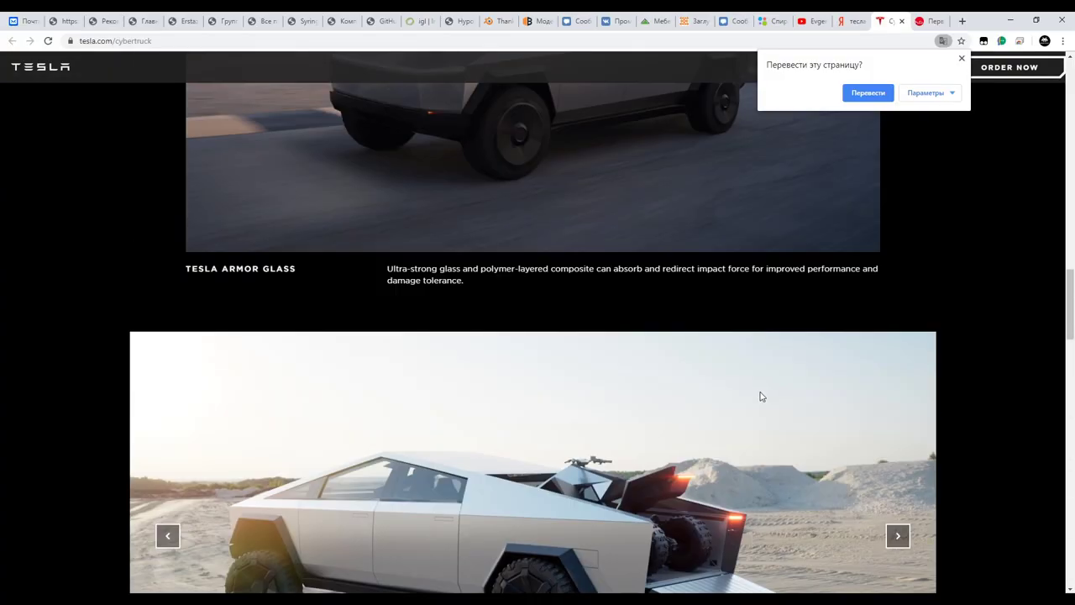
scroll(759, 395, "down", 3)
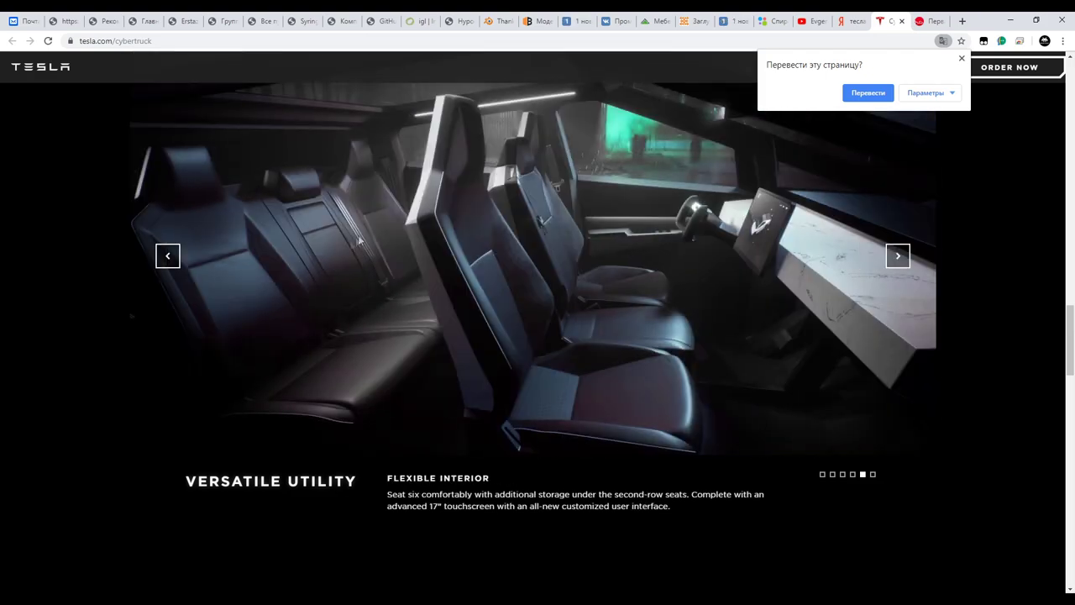
left_click(168, 258)
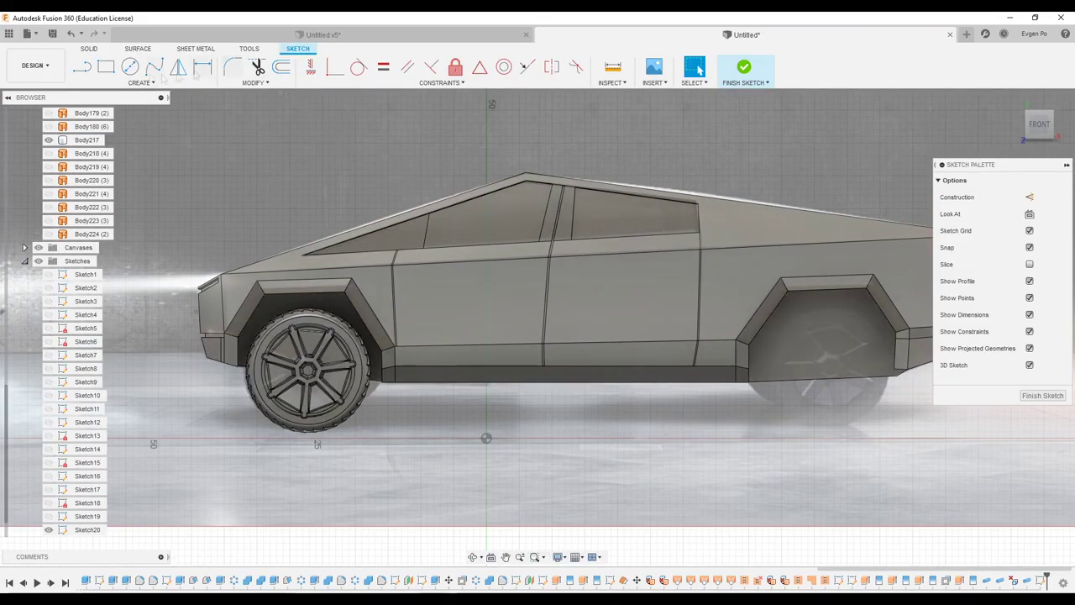
- Project the door panel edges into the new side sketch
key("r")
scroll(487, 285, "up", 3)
scroll(488, 286, "up", 2)
left_click(484, 290)
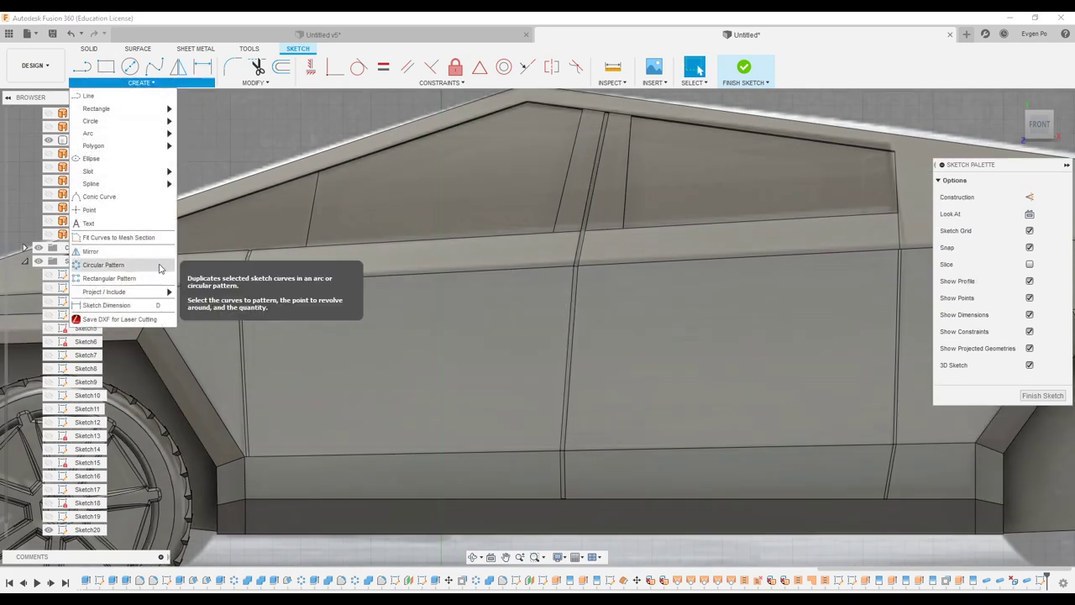
left_click(196, 294)
key("Return")
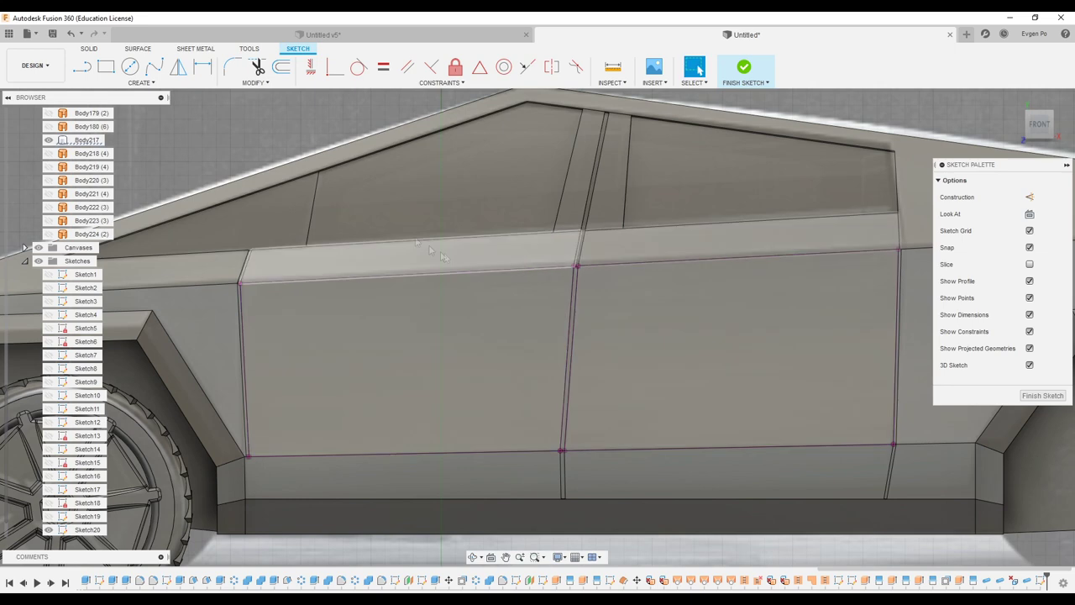
scroll(444, 252, "down", 3)
- Offset the top edges of both door panels 1.50 down as guide lines
key("o")
left_click(472, 257)
type("-1.5")
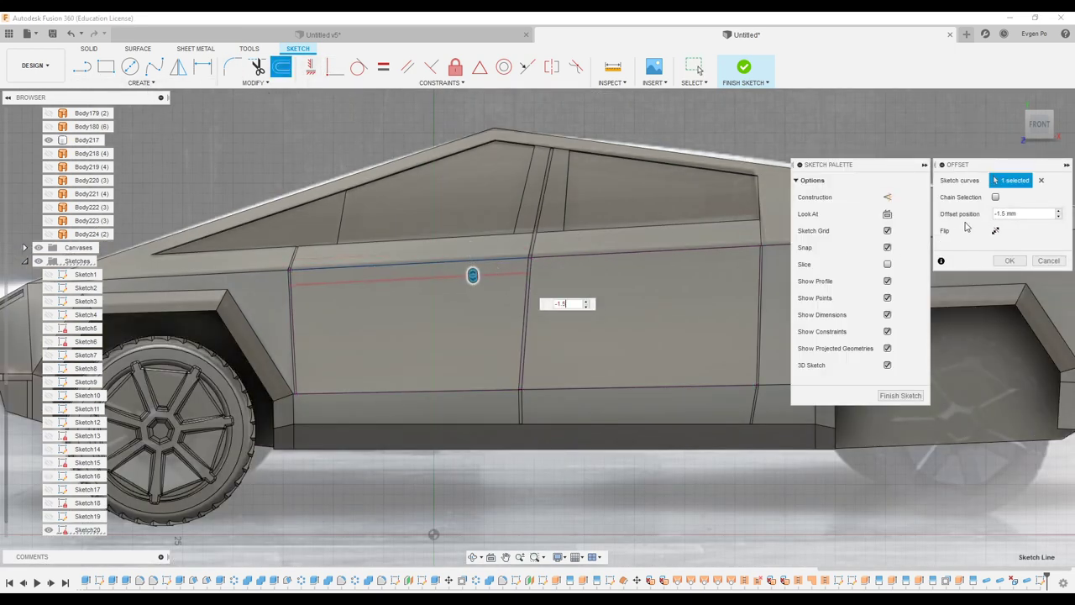
key("Return")
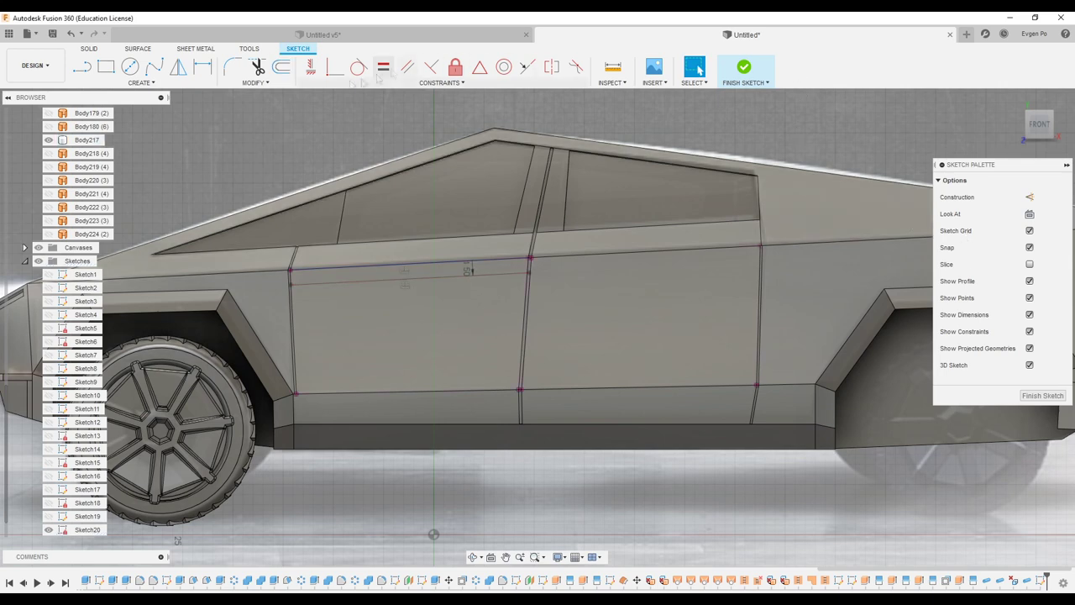
key("o")
type("-1.5")
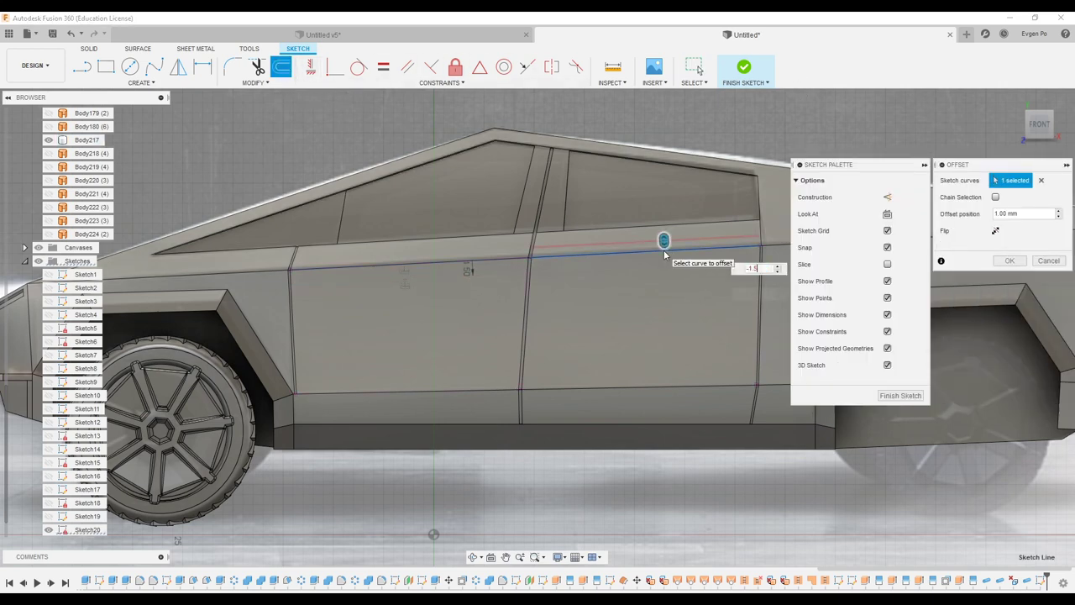
key("Return")
- Orbit around the door panels and snap back to a straight side view of the truck
scroll(512, 301, "up", 5)
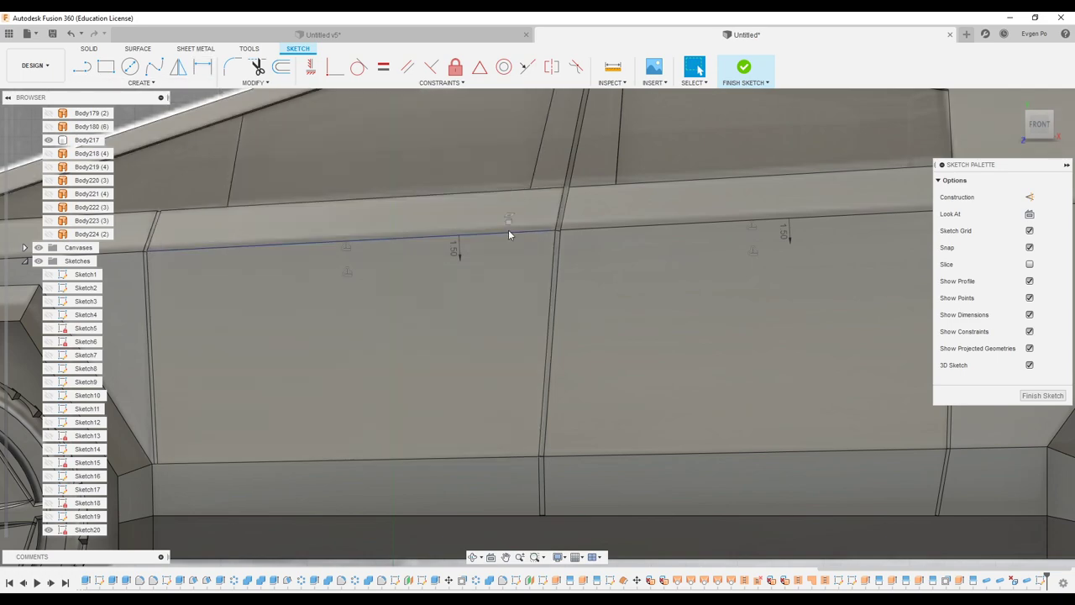
middle_click_drag(509, 230, 646, 260, "shift")
scroll(646, 260, "down", 3)
scroll(646, 260, "down", 2)
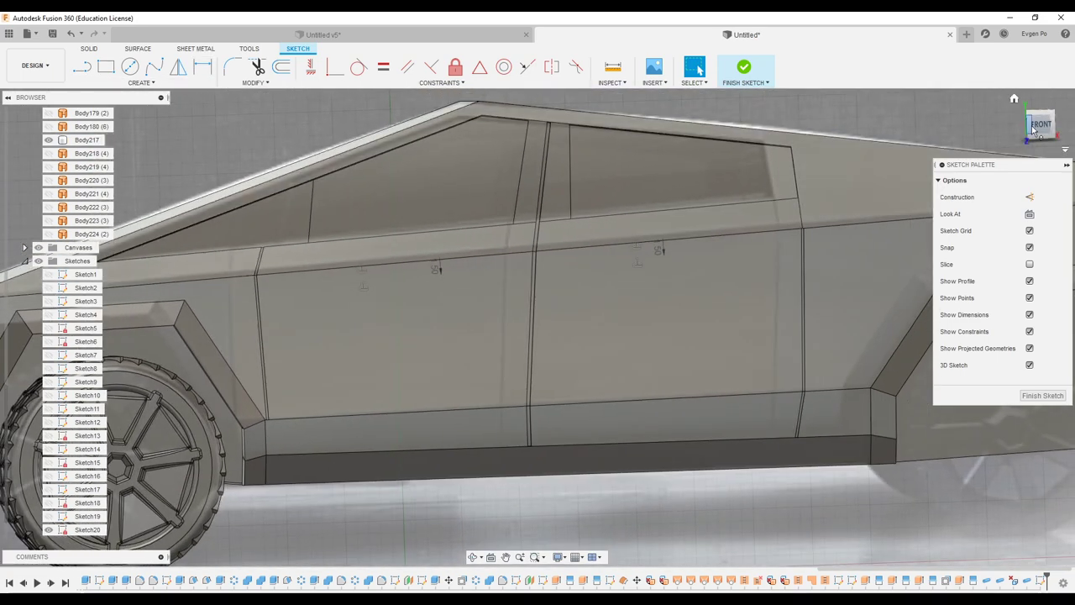
scroll(646, 260, "down", 2)
left_click(1049, 126)
scroll(415, 273, "up", 5)
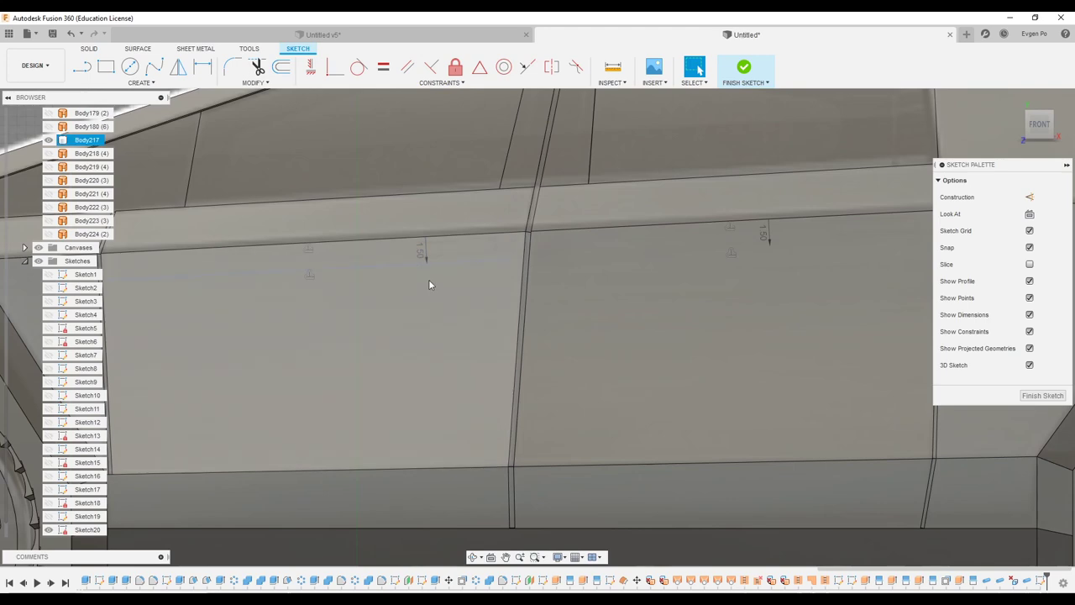
scroll(49, 523, "down", 1)
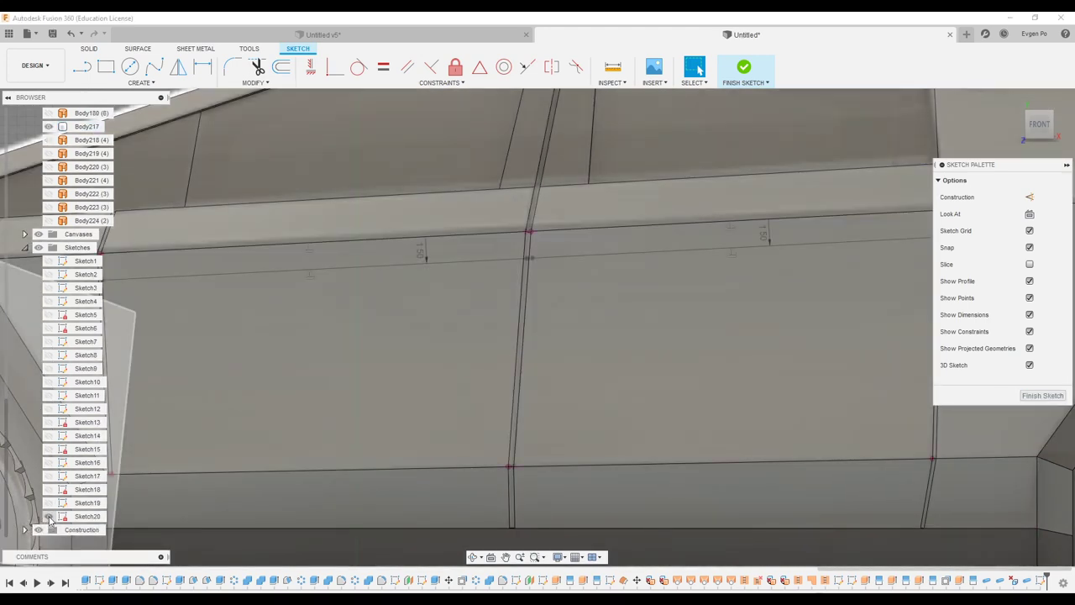
scroll(180, 435, "down", 1)
middle_click_drag(179, 435, 367, 409, "shift")
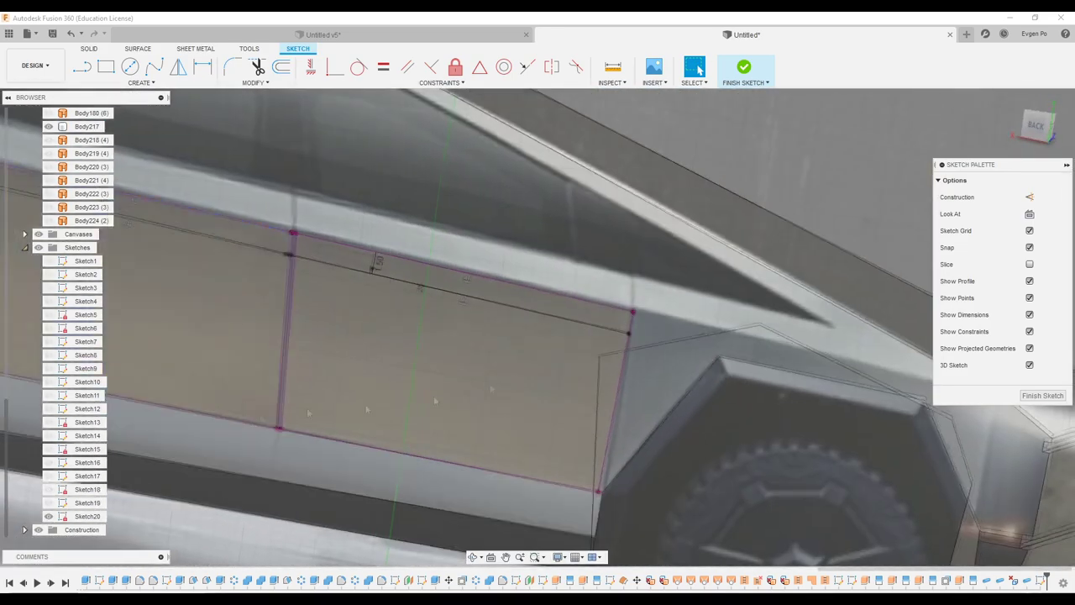
scroll(364, 403, "down", 3)
mouse_move(364, 403)
middle_mouse_down("shift")
mouse_move(430, 292)
mouse_move(265, 521)
middle_mouse_up("shift")
scroll(430, 292, "up", 1)
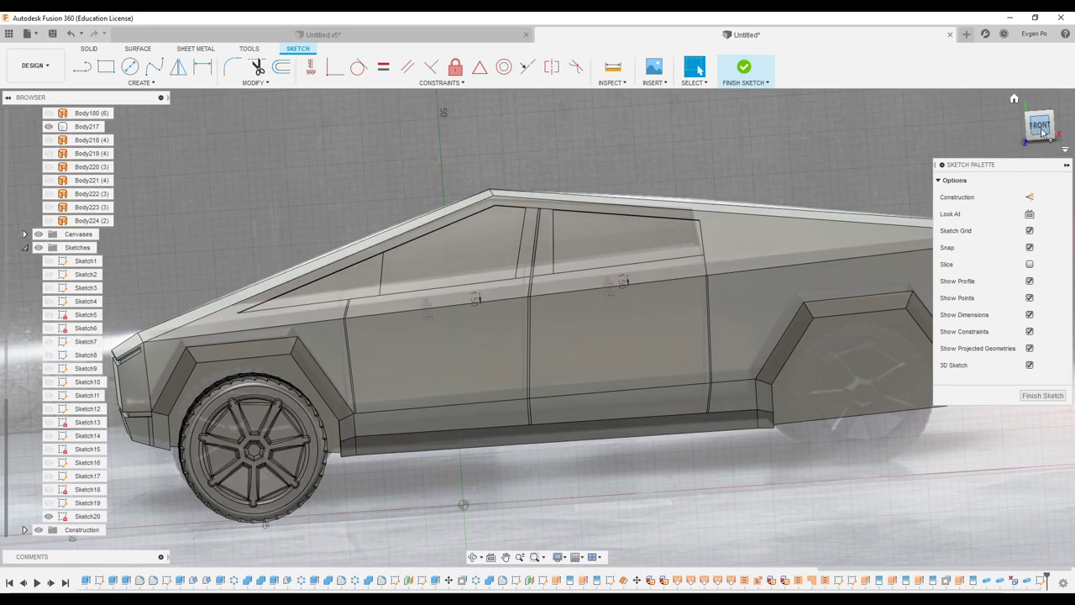
left_click(1040, 126)
scroll(488, 288, "up", 3)
scroll(486, 294, "up", 2)
- Draw a handle rectangle under the guide line on each door panel
left_click(130, 67)
left_click(142, 83)
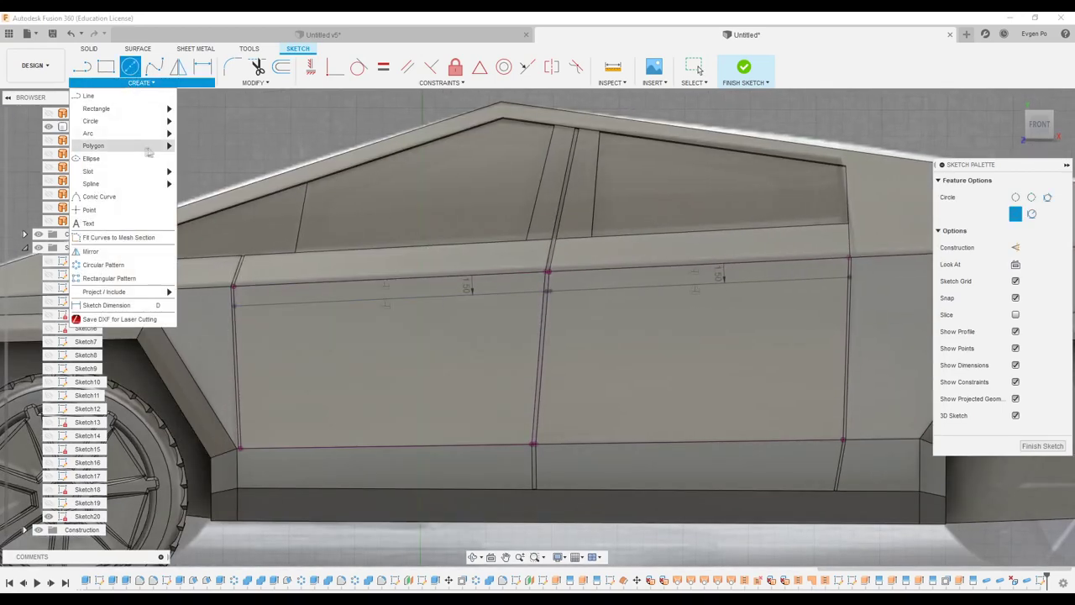
left_click(178, 124)
scroll(453, 290, "up", 2)
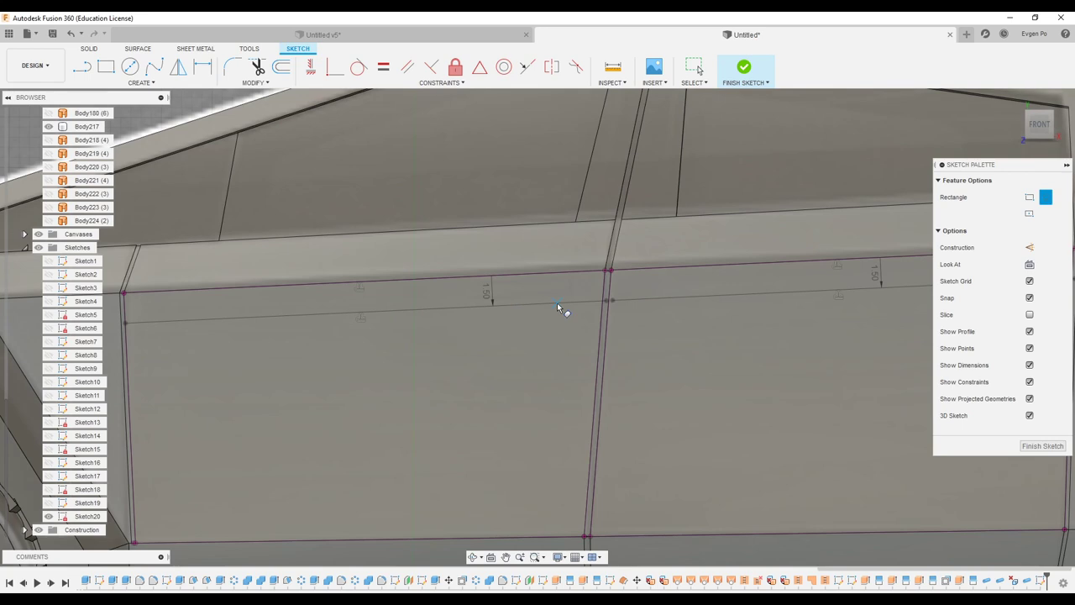
scroll(431, 323, "down", 2)
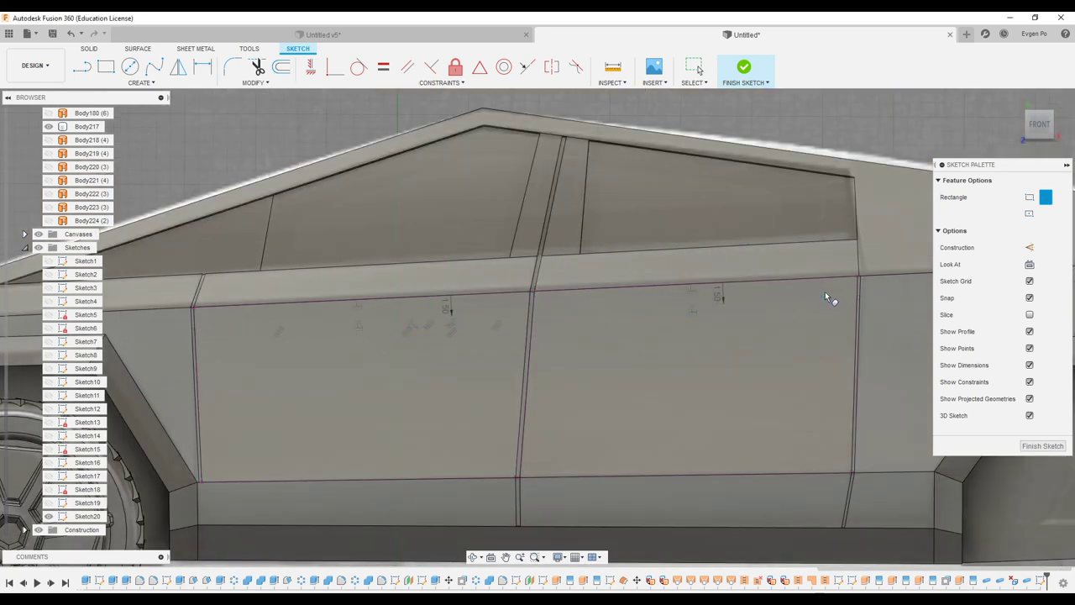
scroll(827, 307, "up", 2)
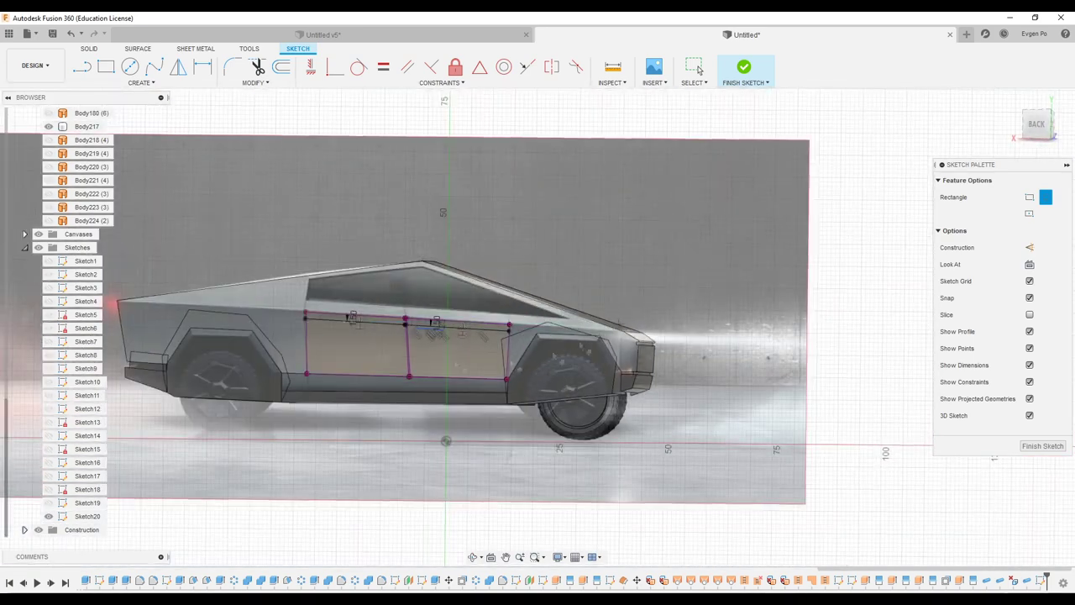
scroll(275, 322, "up", 2)
type("d")
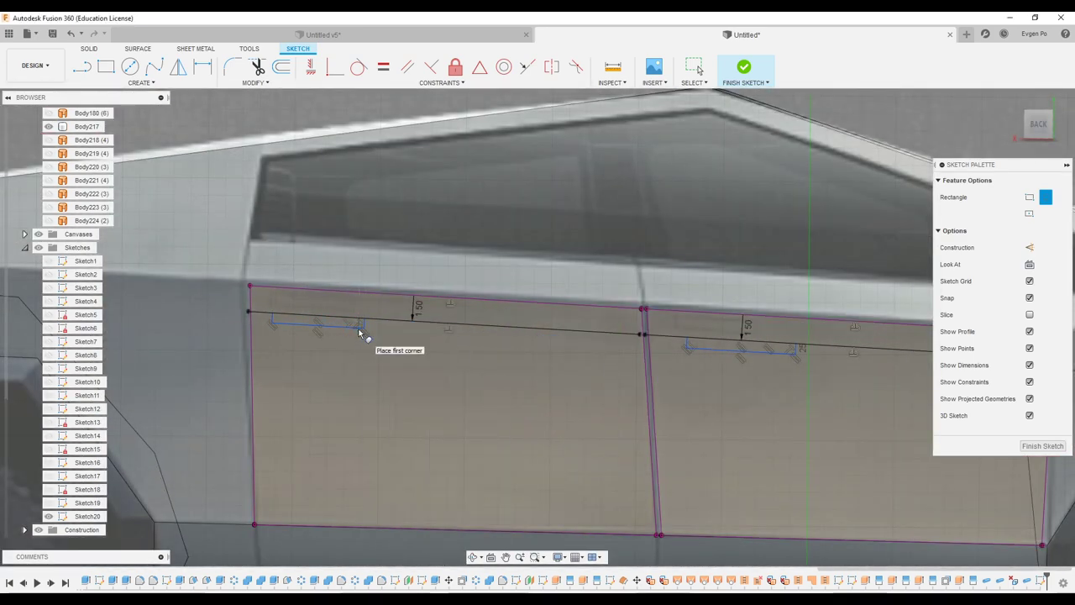
type("d")
key("Return")
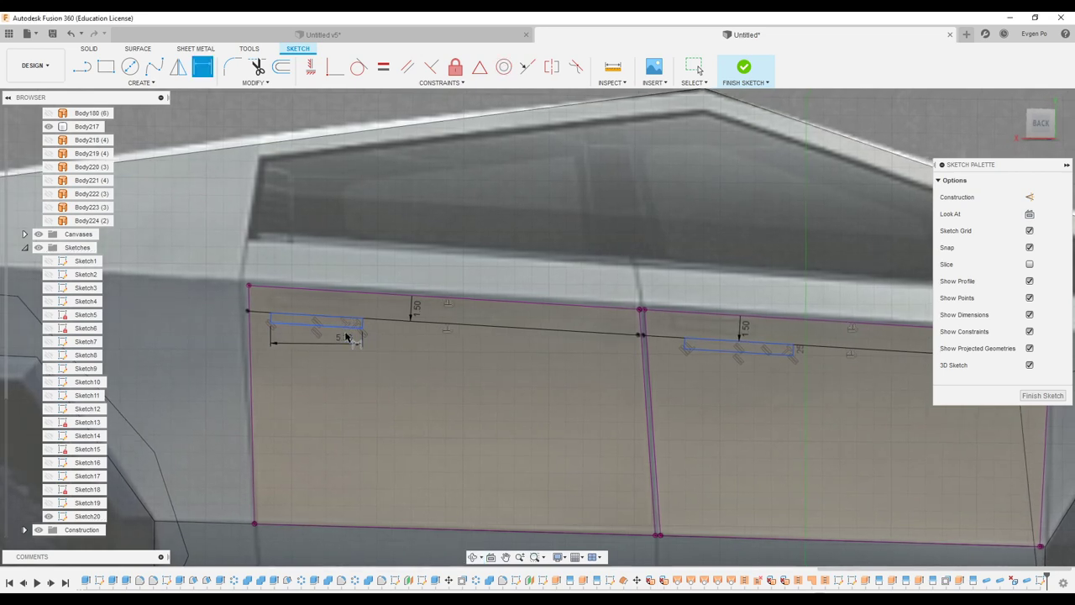
scroll(336, 339, "up", 3)
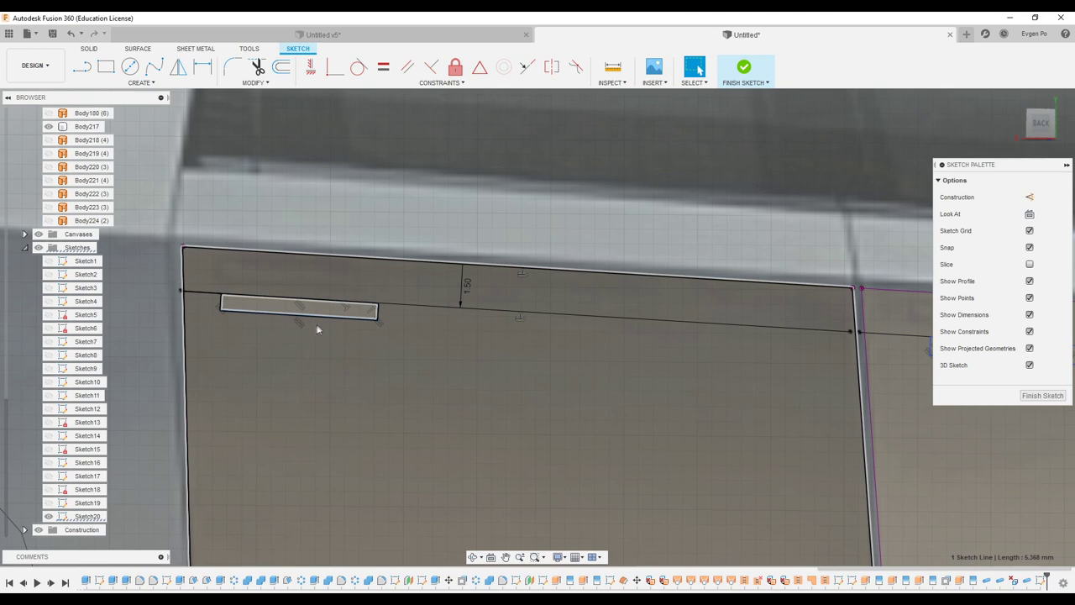
key("Escape")
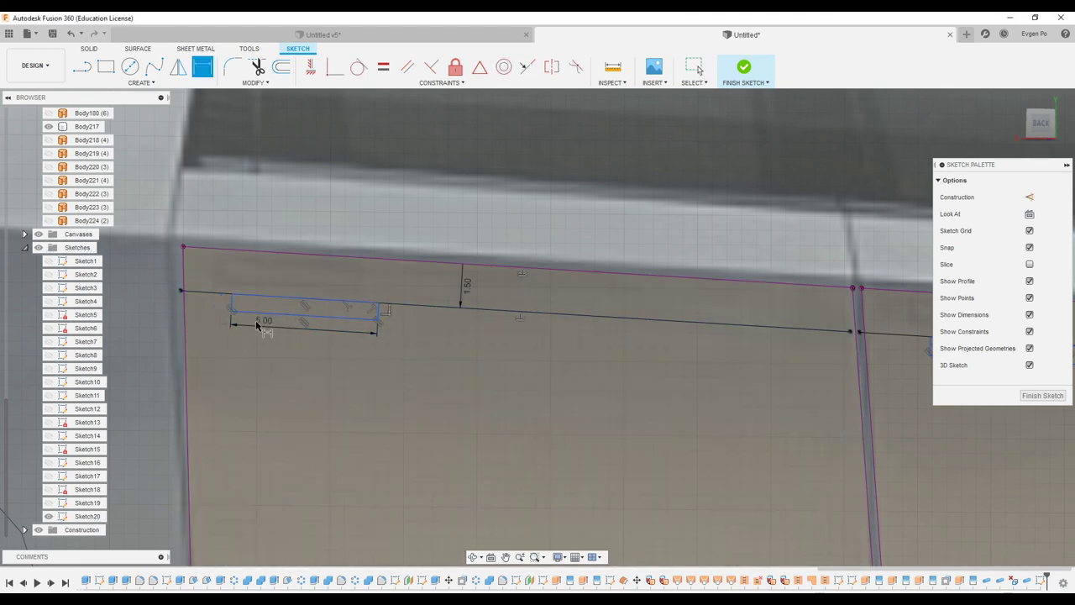
- Dimension the handle rectangle length to 5.00
scroll(256, 326, "down", 5)
scroll(819, 357, "up", 5)
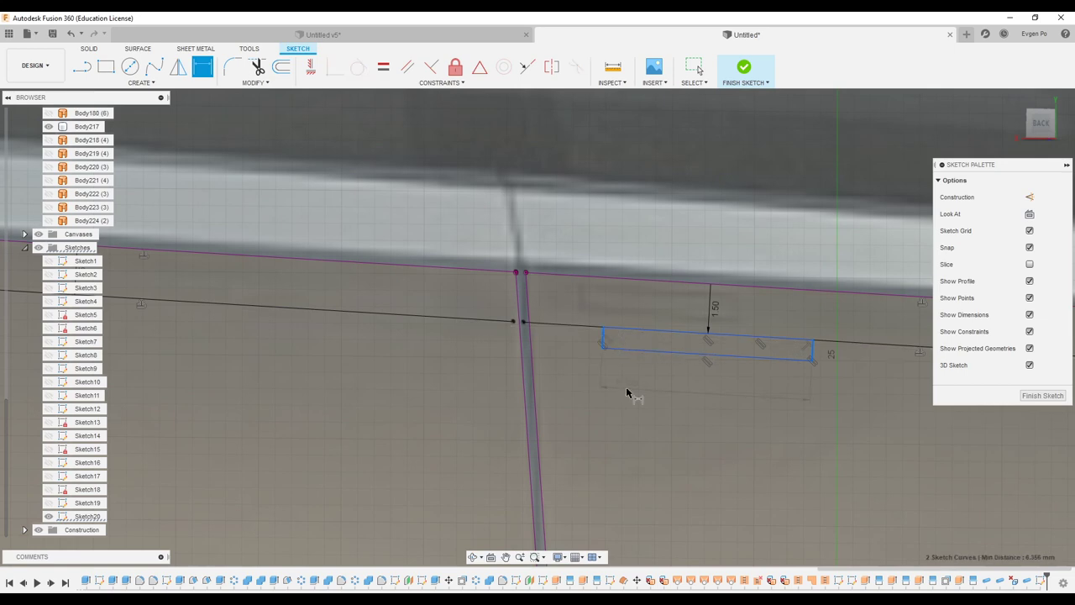
key("Return")
scroll(518, 325, "down", 4)
key("Escape")
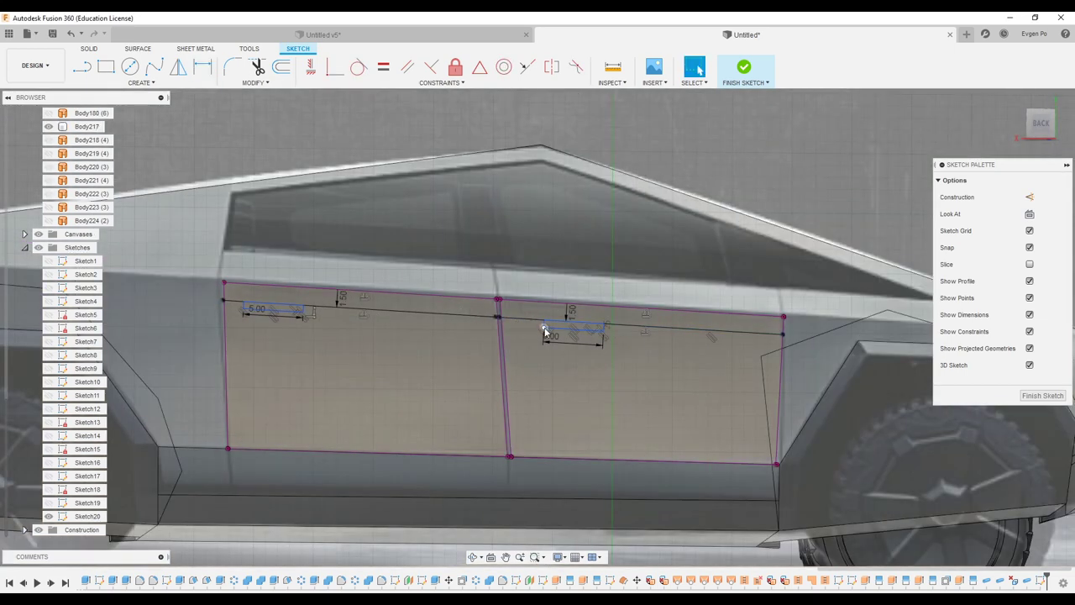
- Finish Sketch20 and start an Extrude on a handle profile
scroll(539, 330, "up", 4)
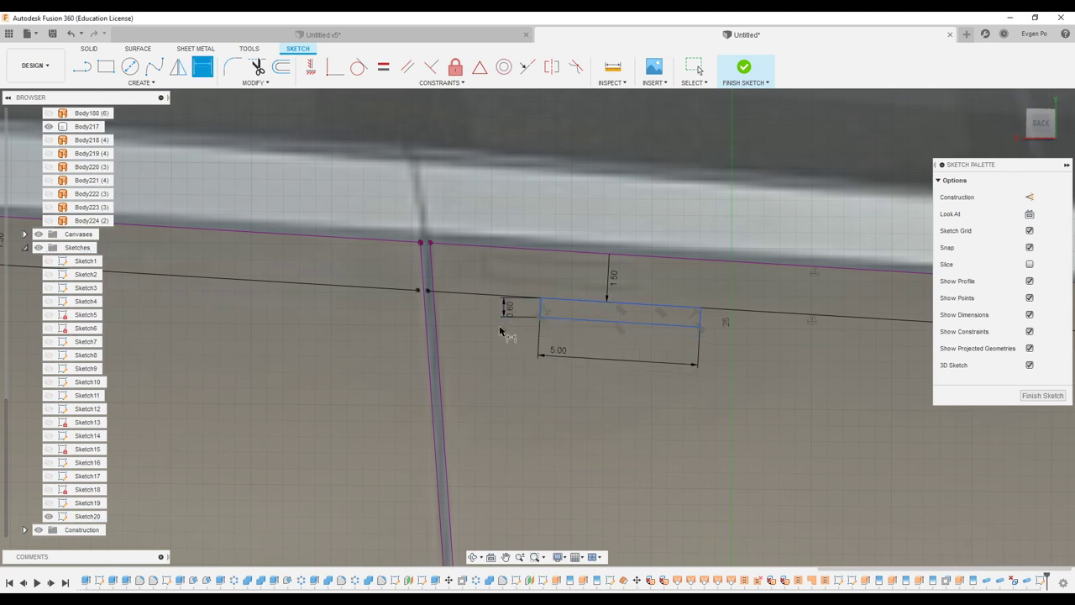
scroll(499, 330, "down", 5)
scroll(239, 314, "up", 5)
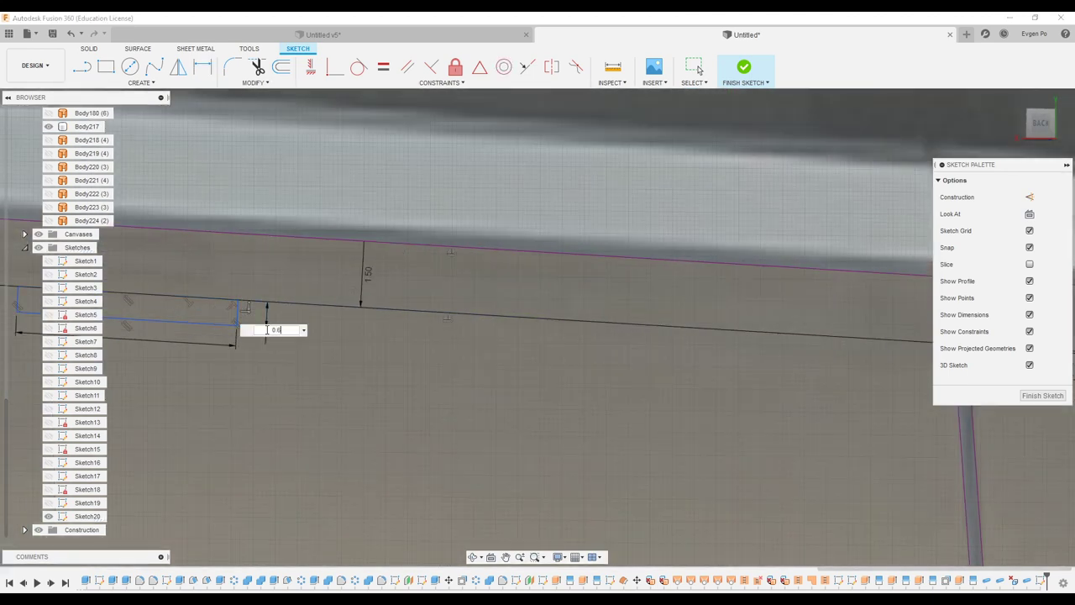
scroll(267, 332, "down", 3)
scroll(360, 288, "down", 2)
scroll(359, 288, "down", 3)
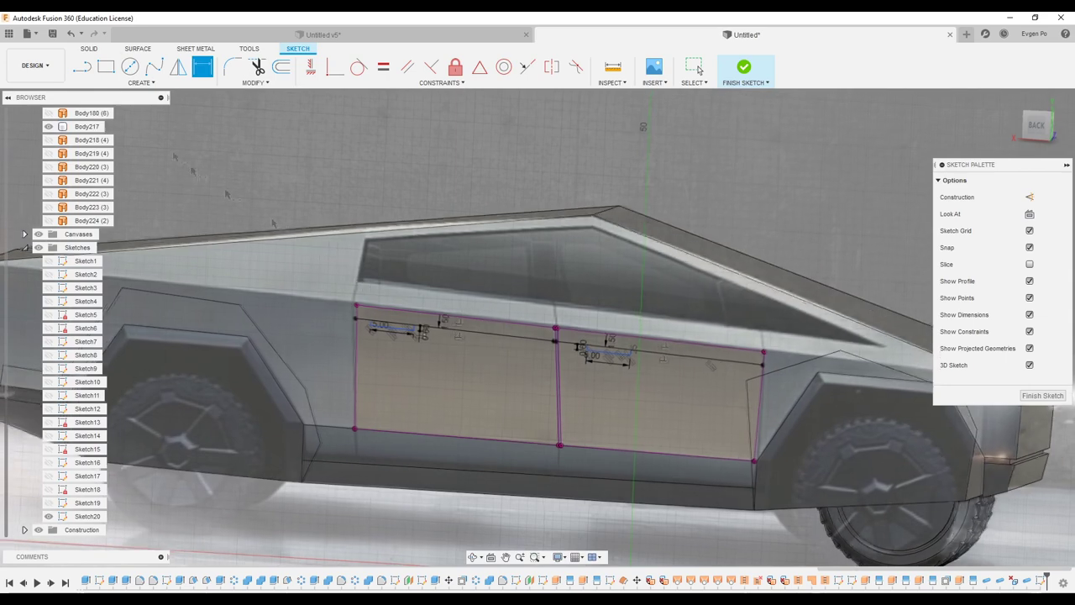
left_click(106, 68)
left_click(395, 343)
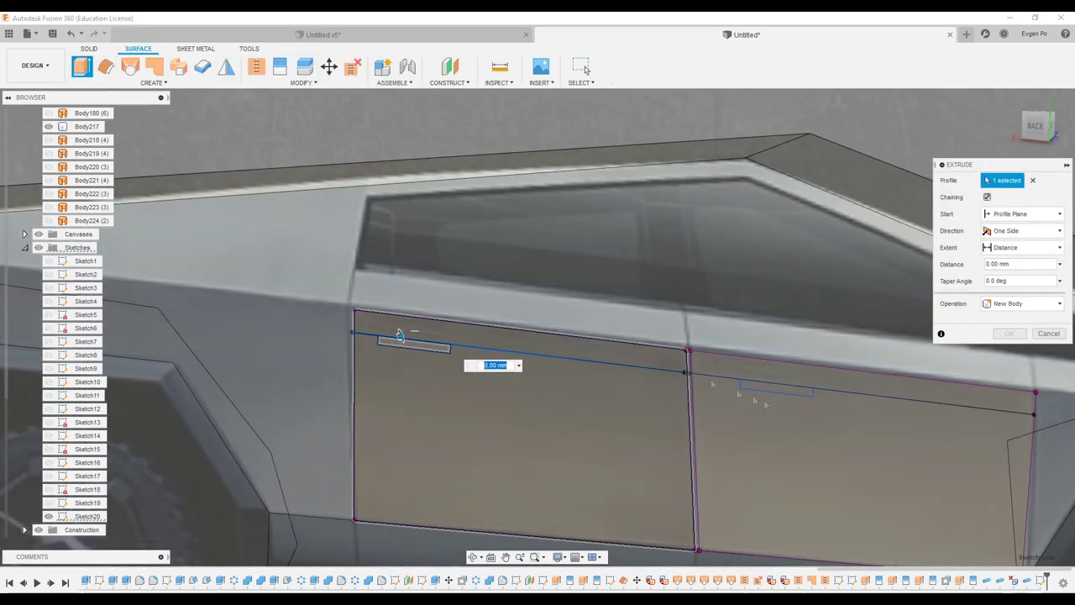
- Extrude both handle rectangles into two new bodies
scroll(202, 301, "up", 5)
scroll(201, 301, "down", 3)
left_click(408, 330)
scroll(413, 312, "down", 3)
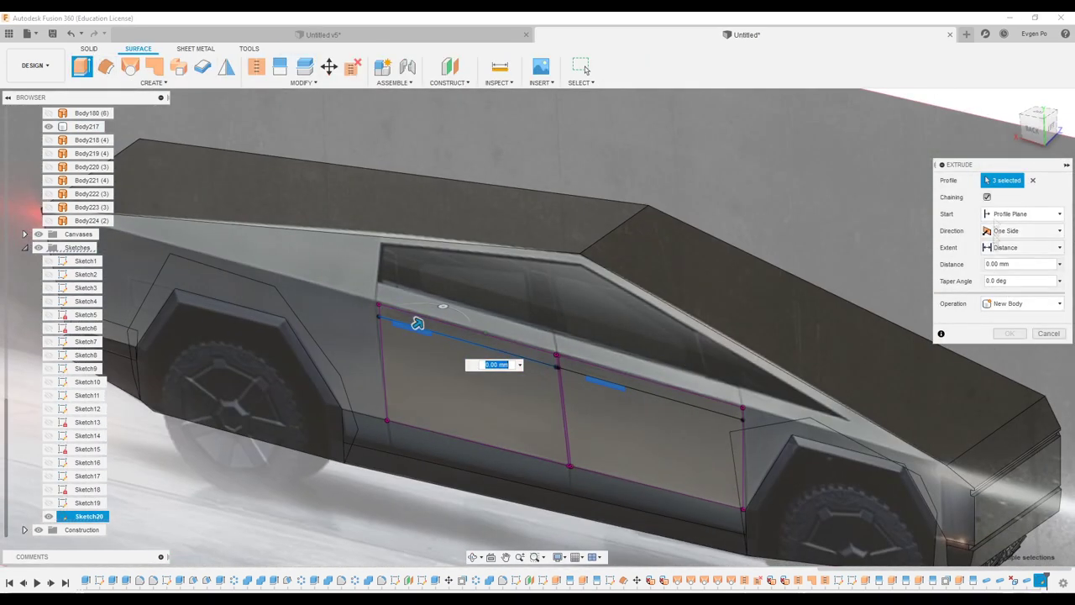
scroll(561, 374, "up", 2)
scroll(561, 374, "up", 3)
left_click(684, 396)
scroll(684, 396, "down", 3)
left_click(264, 355)
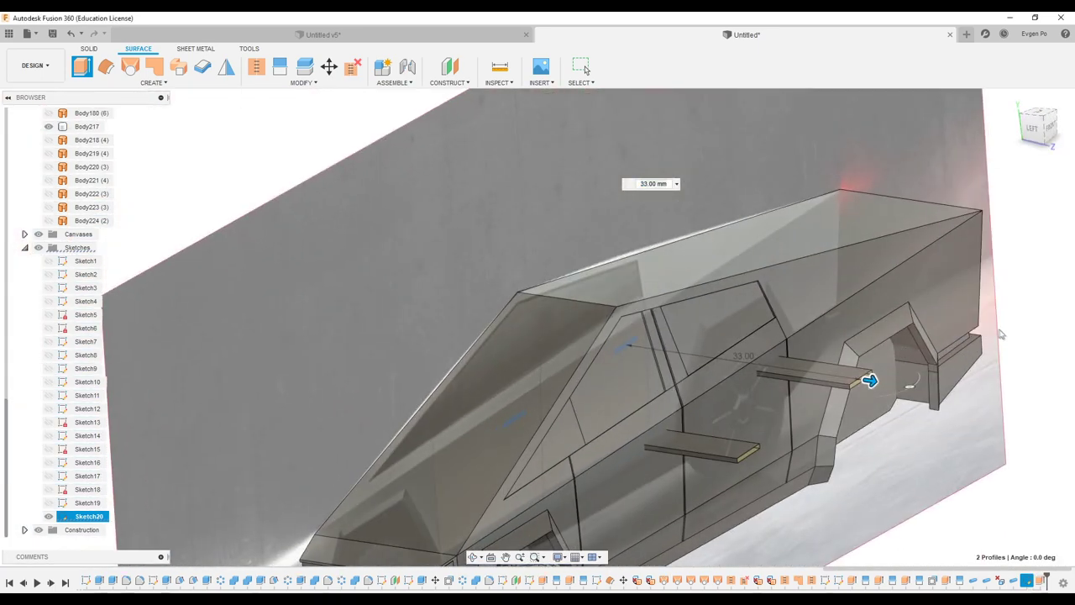
key("Return")
- Split the front and rear door faces using handle bodies Body225 and Body226
left_click(280, 65)
left_click(575, 454)
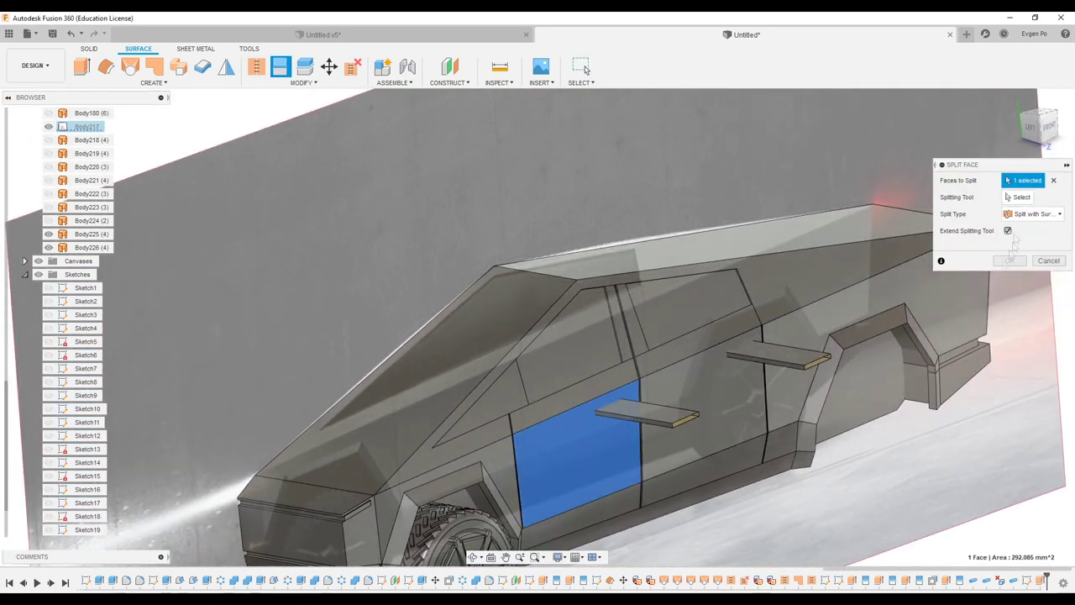
middle_click_drag(385, 289, 91, 237, "shift")
left_click(1008, 231)
left_click(1009, 260)
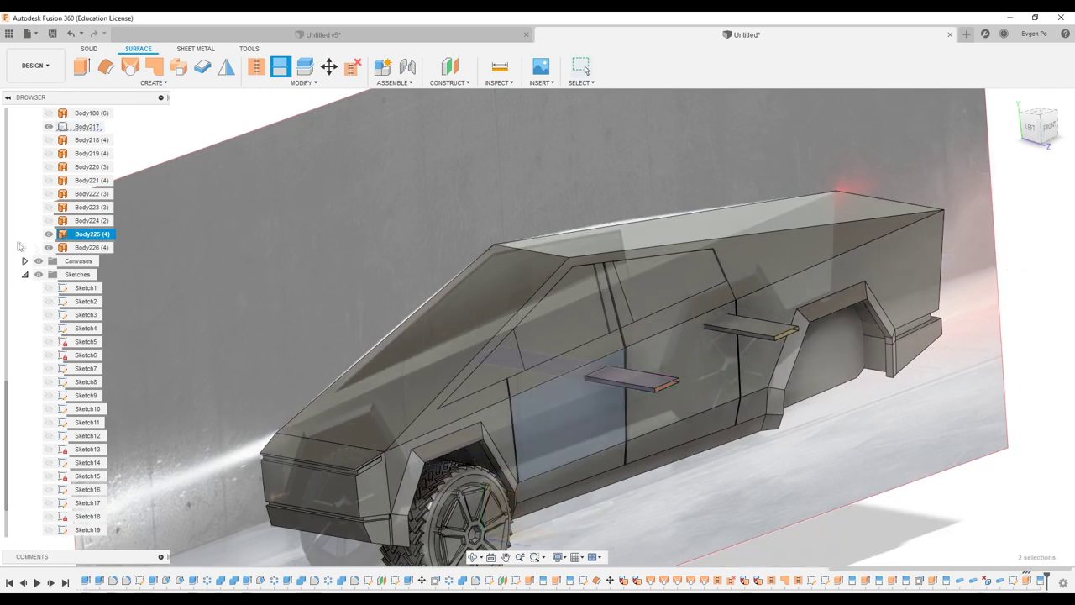
left_click(279, 65)
left_click(680, 369)
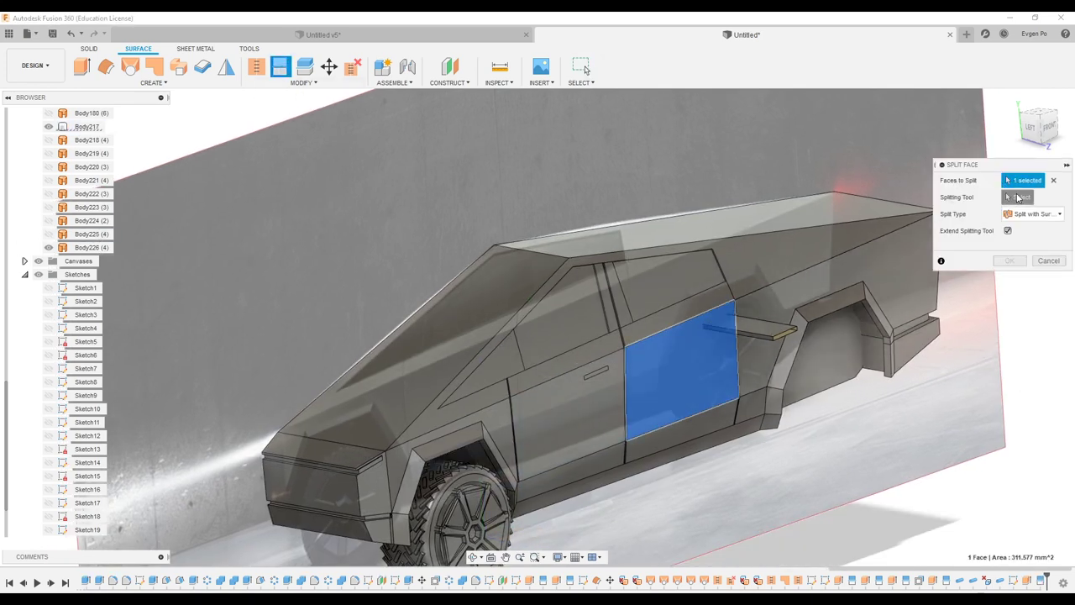
left_click(91, 247)
key("Return")
middle_click_drag(538, 336, 588, 319, "shift")
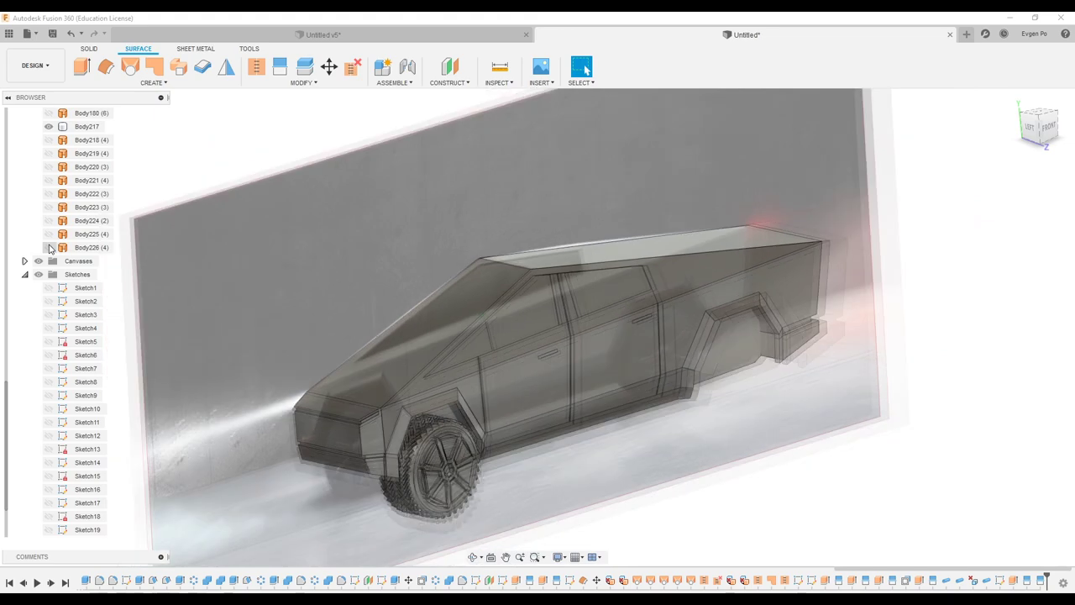
scroll(588, 353, "up", 5)
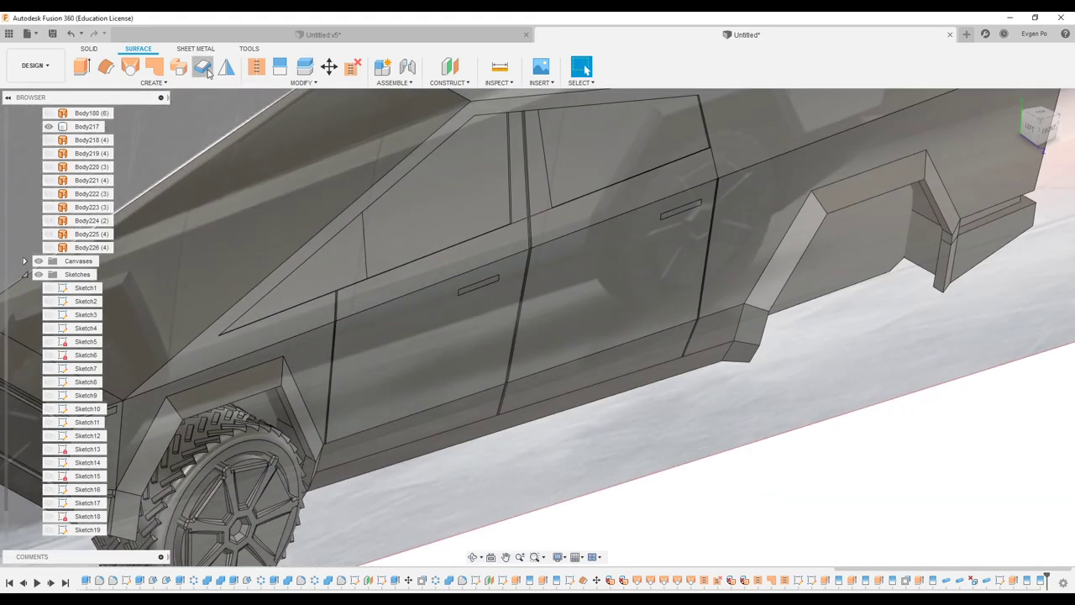
- Cut a 0.20 mm square Pipe groove around the first door-handle outline
left_click(202, 67)
scroll(473, 297, "up", 5)
left_click(88, 49)
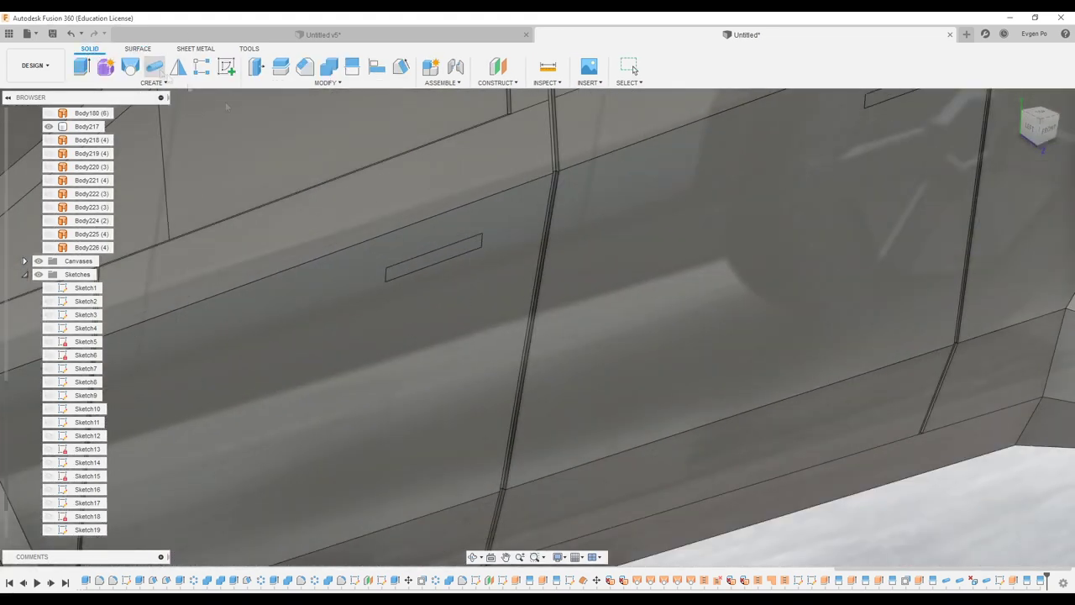
left_click(154, 67)
scroll(443, 250, "up", 2)
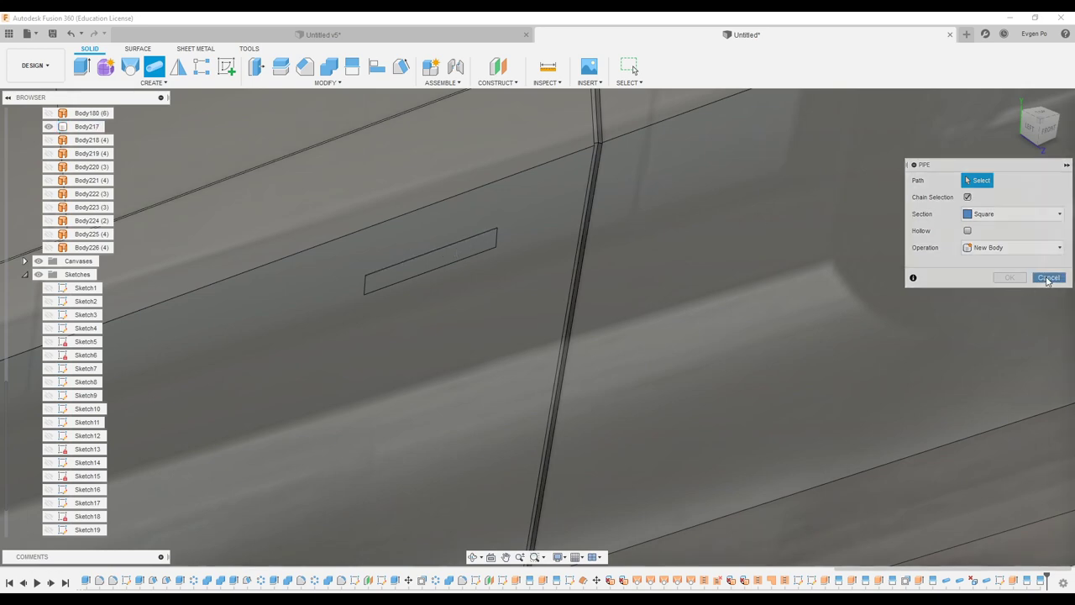
key("Escape")
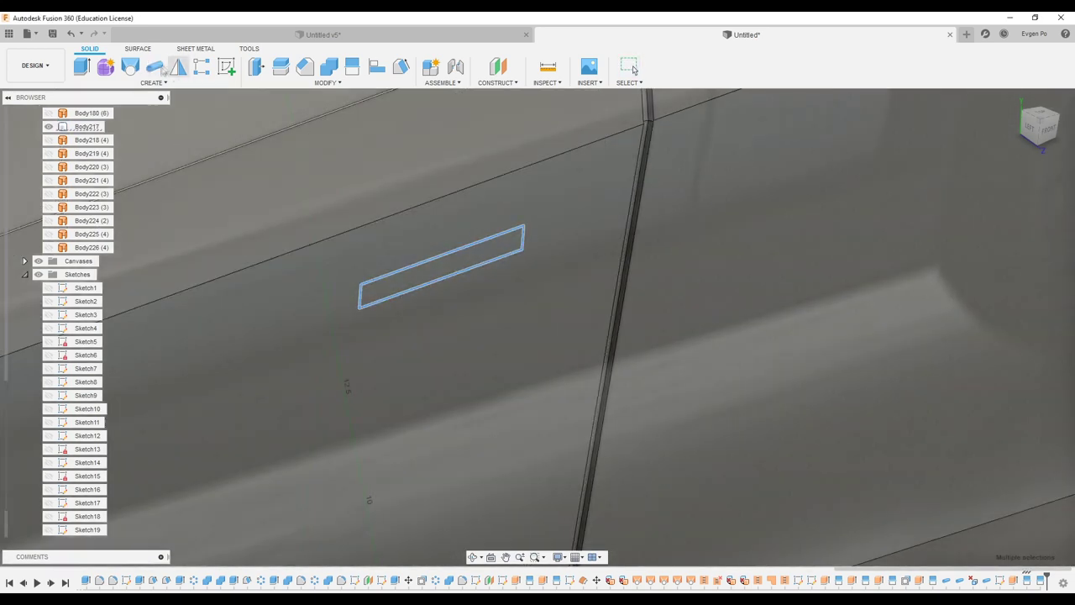
left_click(155, 67)
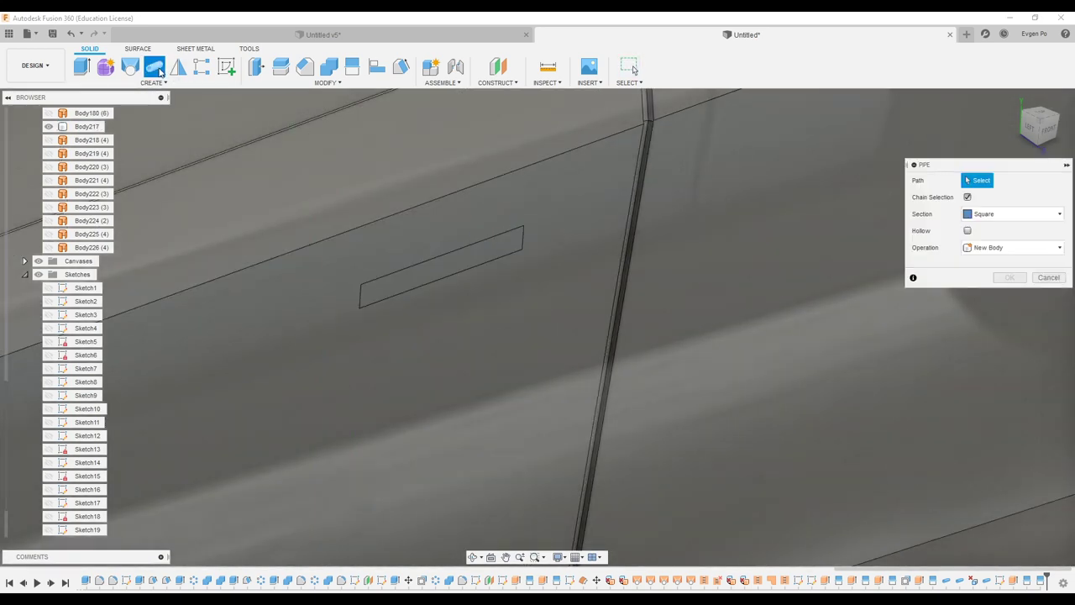
left_click(523, 243)
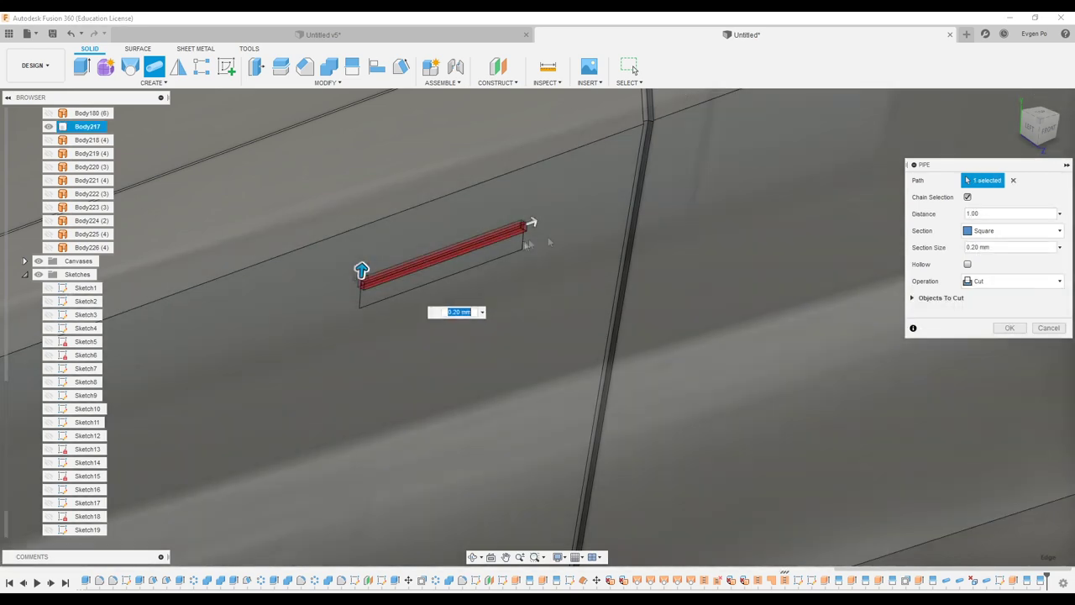
left_click(1054, 312)
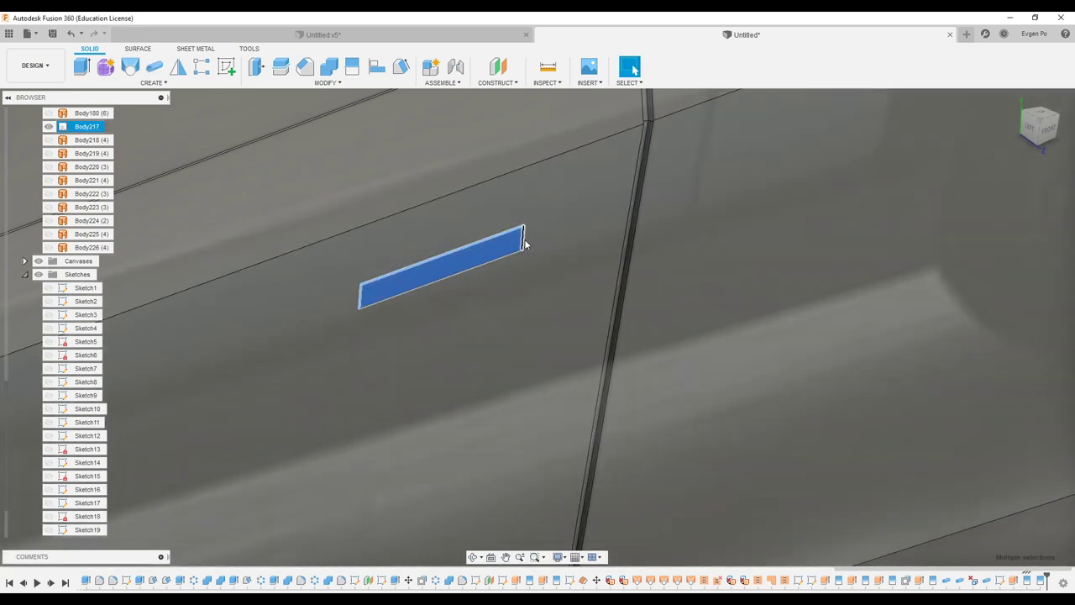
key("Return")
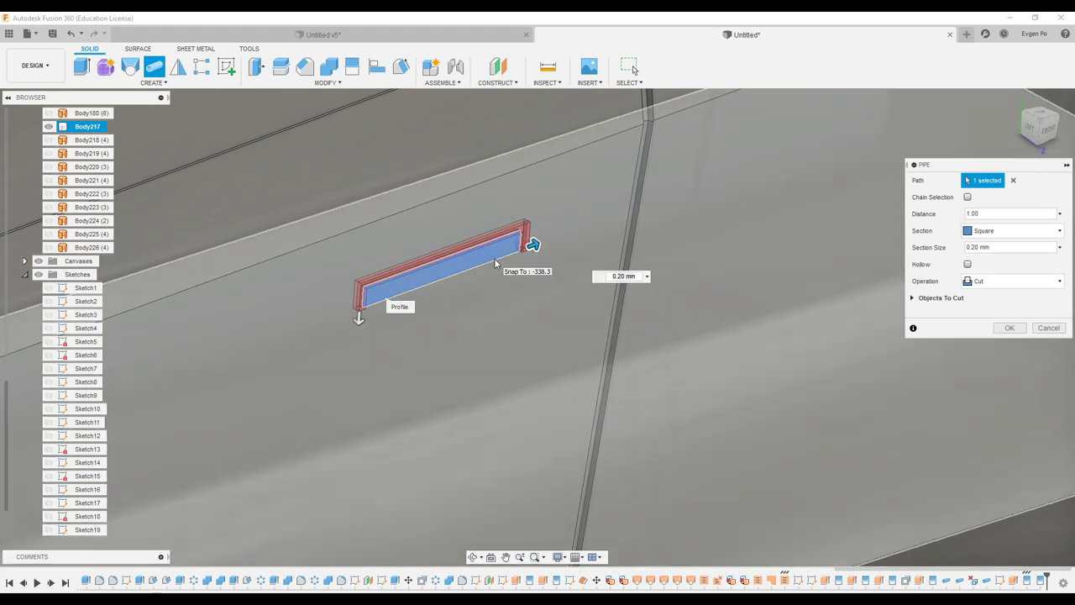
middle_click_drag(504, 336, 592, 290)
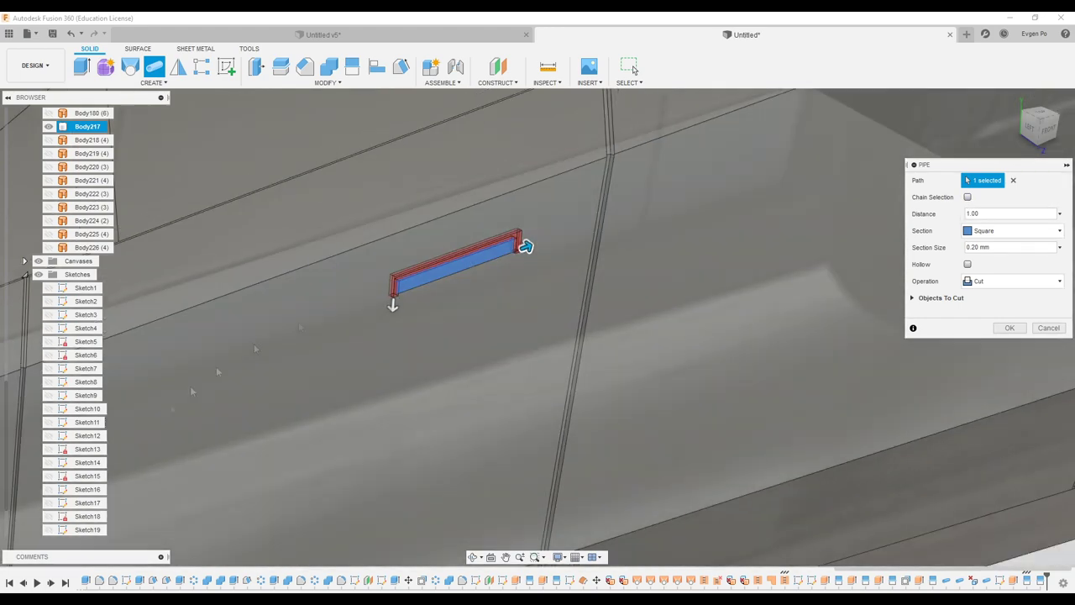
scroll(73, 487, "down", 1)
middle_click_drag(504, 336, 437, 277, "shift")
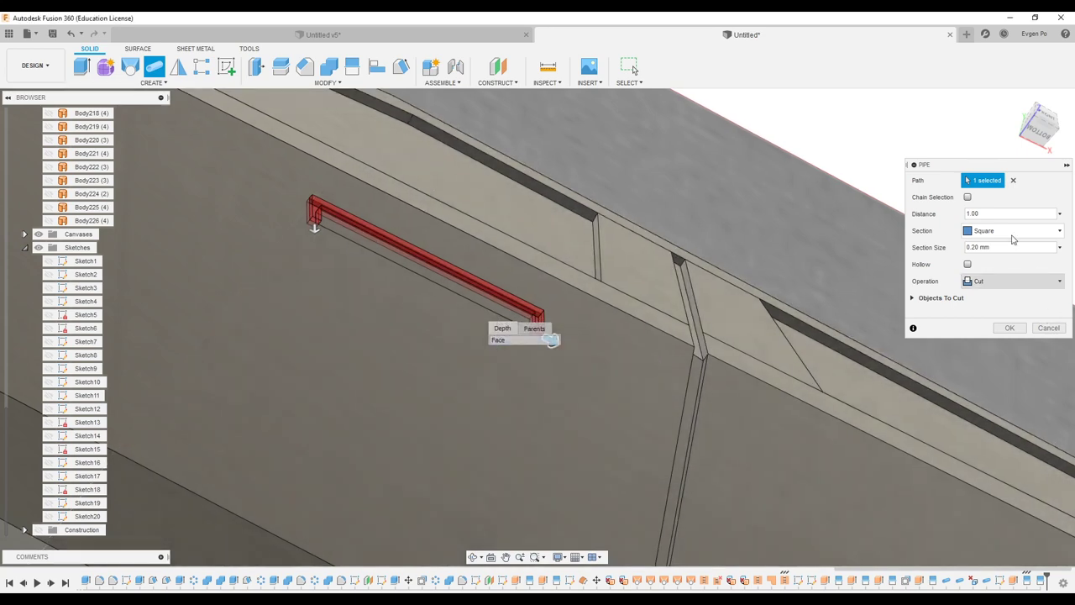
left_click(1010, 327)
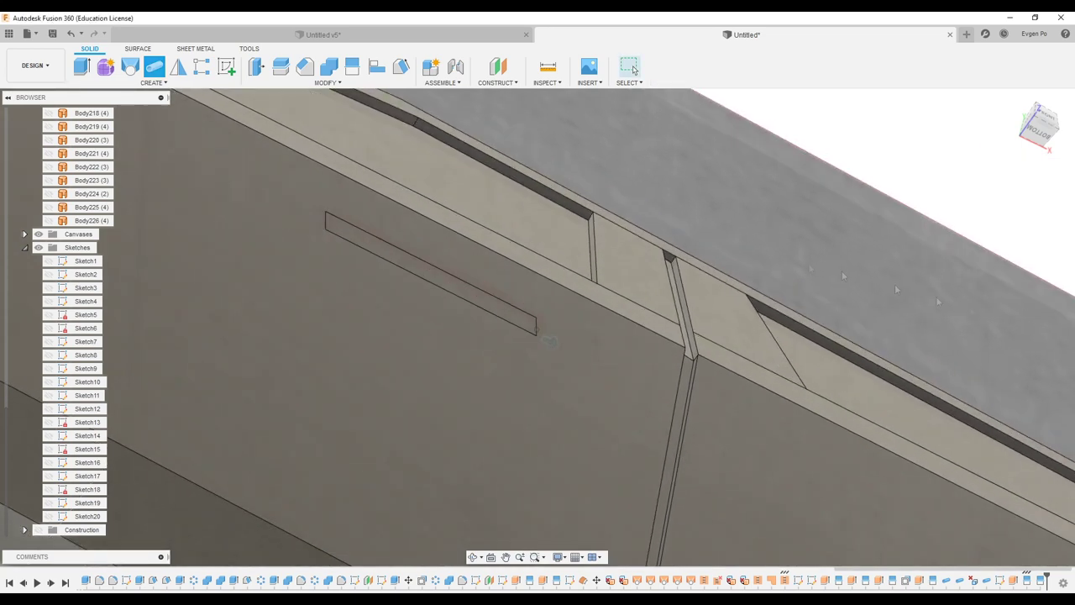
middle_click_drag(549, 342, 402, 287, "shift")
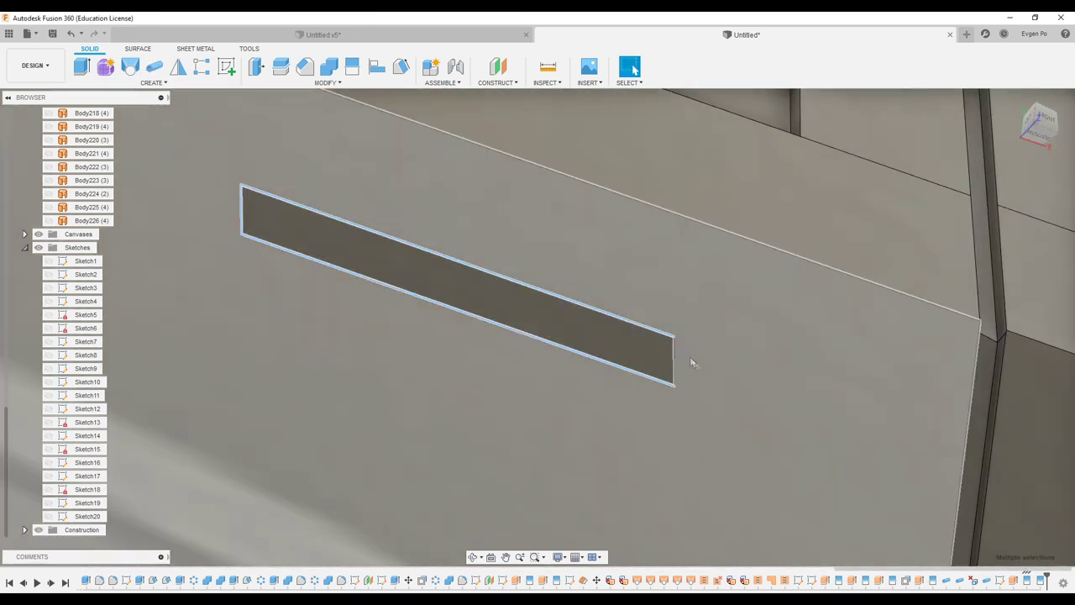
- Cut a matching 0.20 mm square groove around the second handle rectangle loop
key("Return")
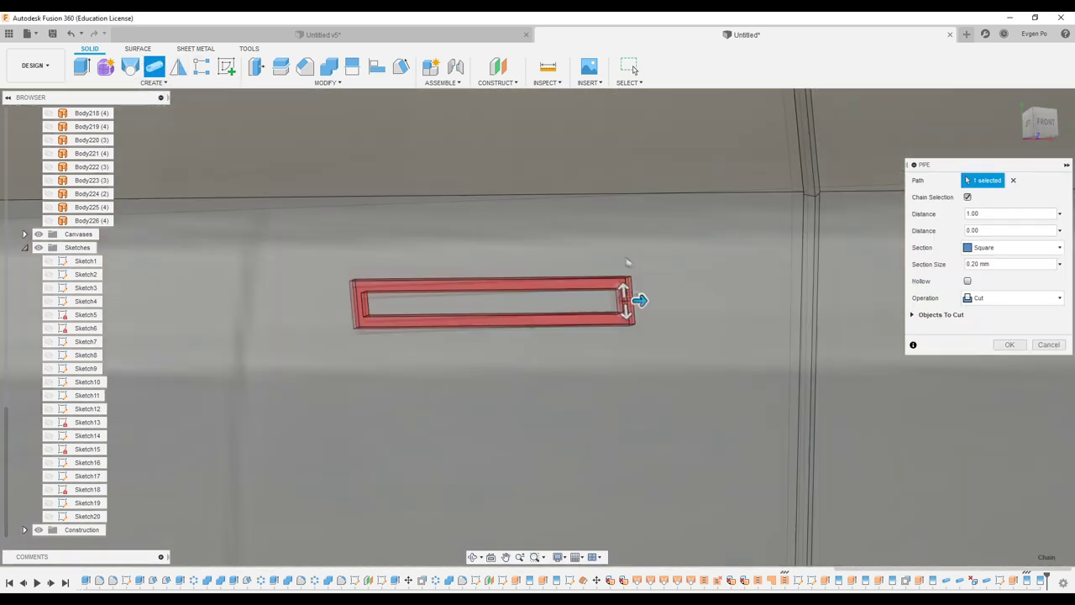
mouse_move(840, 245)
middle_mouse_down("shift")
mouse_move(885, 255)
mouse_move(919, 320)
middle_mouse_up("shift")
key("Return")
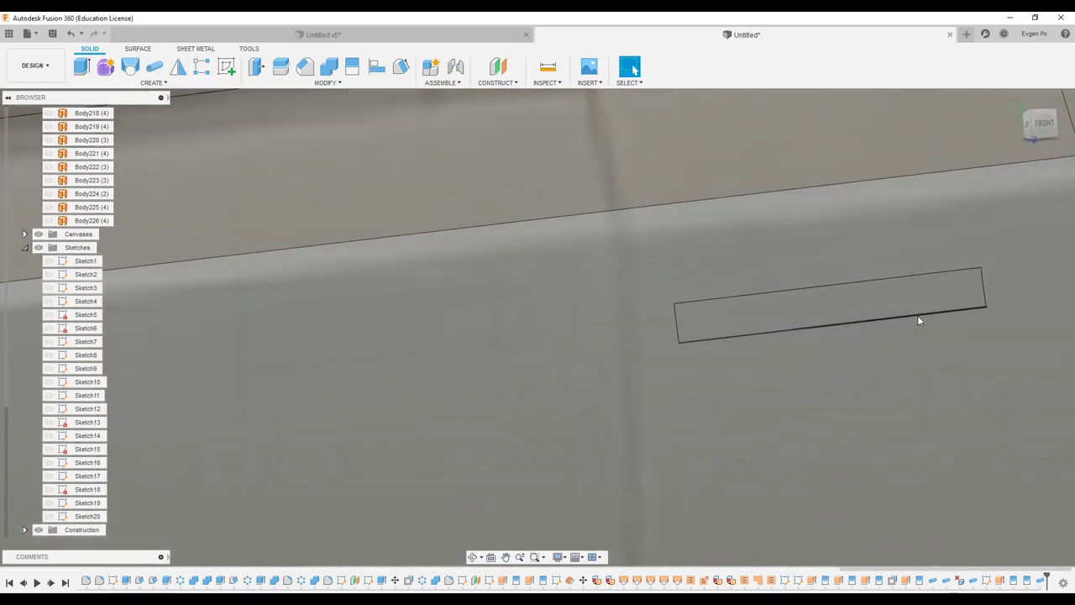
left_click(918, 317)
left_click(960, 273)
left_click(677, 311)
left_click(154, 68)
key("Return")
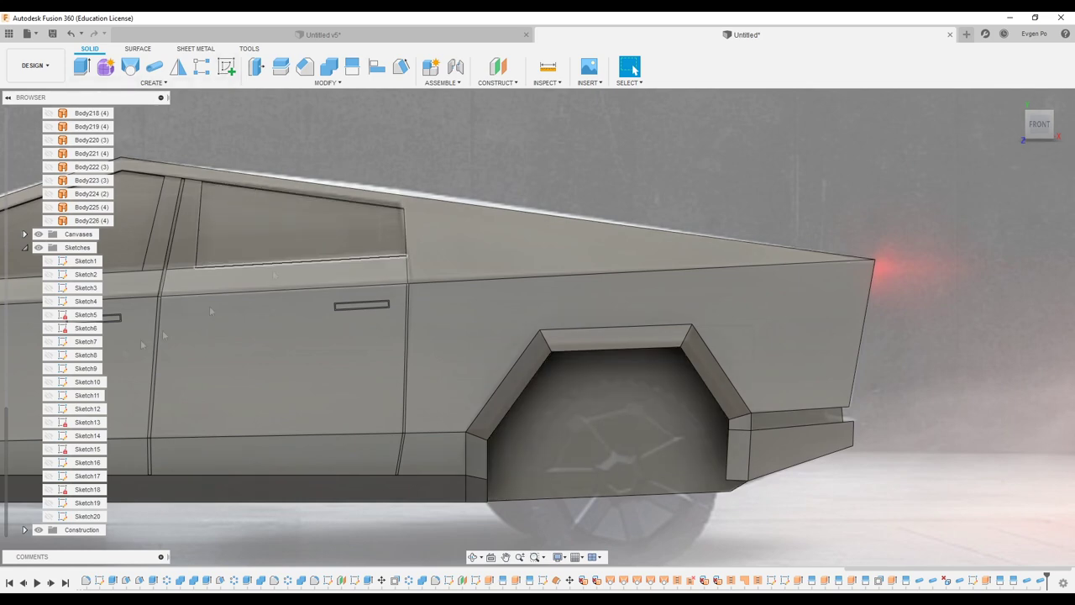
- Reopen Sketch20 and draw a vertical line up from the wheel-arch corner to close the flap outline
right_click(87, 516)
left_click(109, 307)
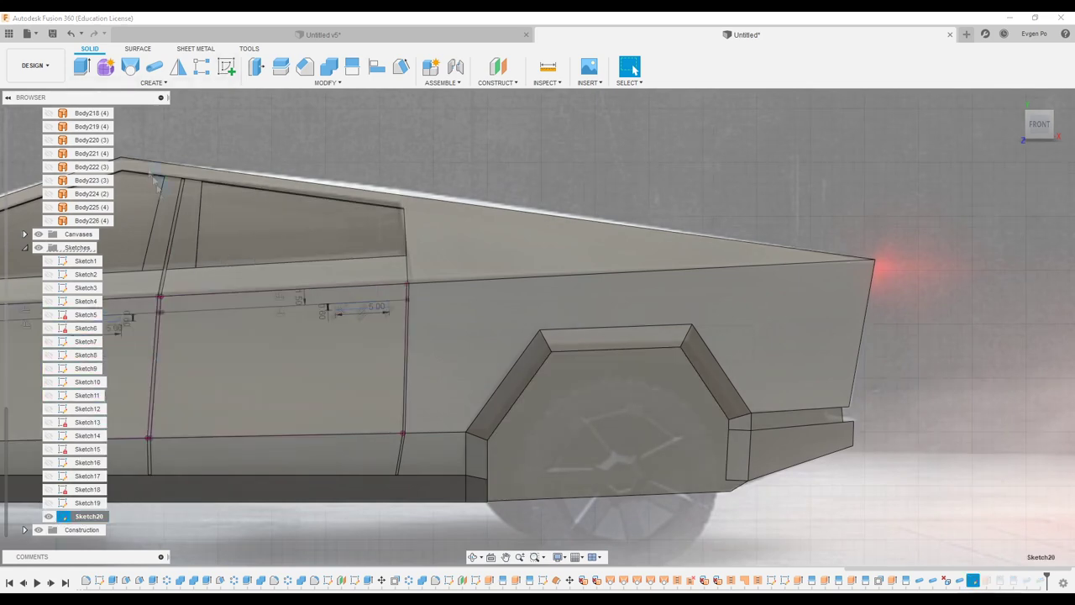
scroll(708, 342, "up", 5)
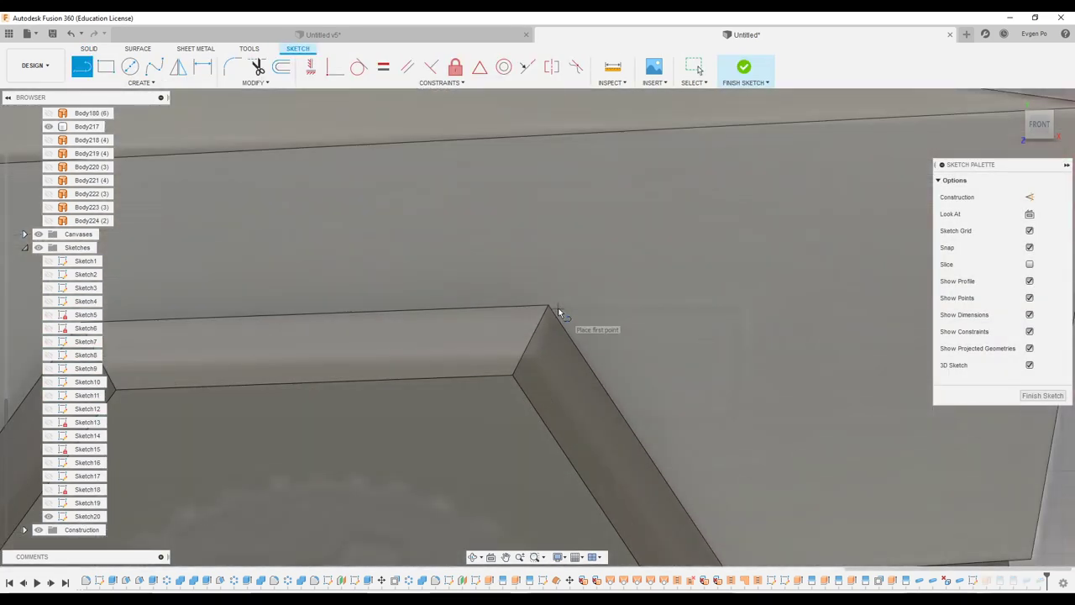
left_click(738, 417)
left_click(739, 305)
- Extrude the small flap profile into a new box body
left_click(82, 66)
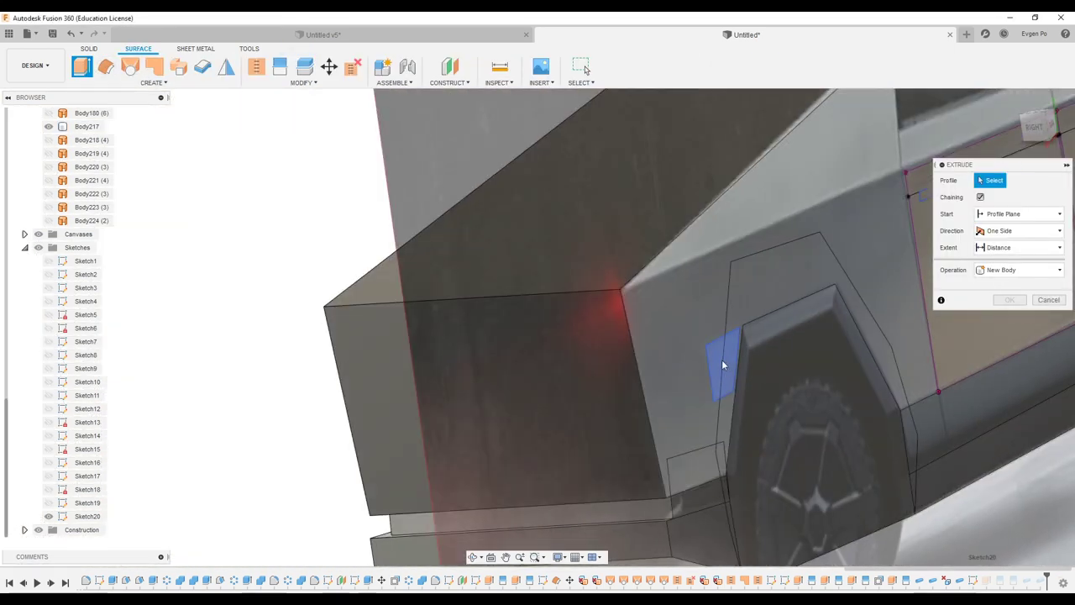
left_click(722, 365)
left_click_drag(662, 361, 120, 379)
key("Return")
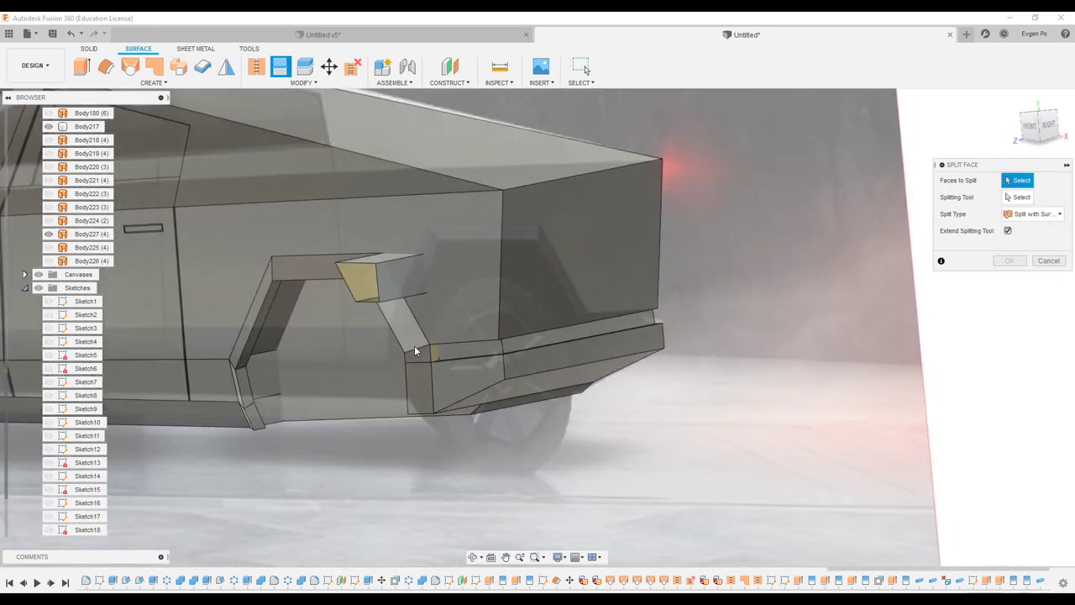
- Split the rear side face using the flap box body as the splitting tool
left_click(312, 334)
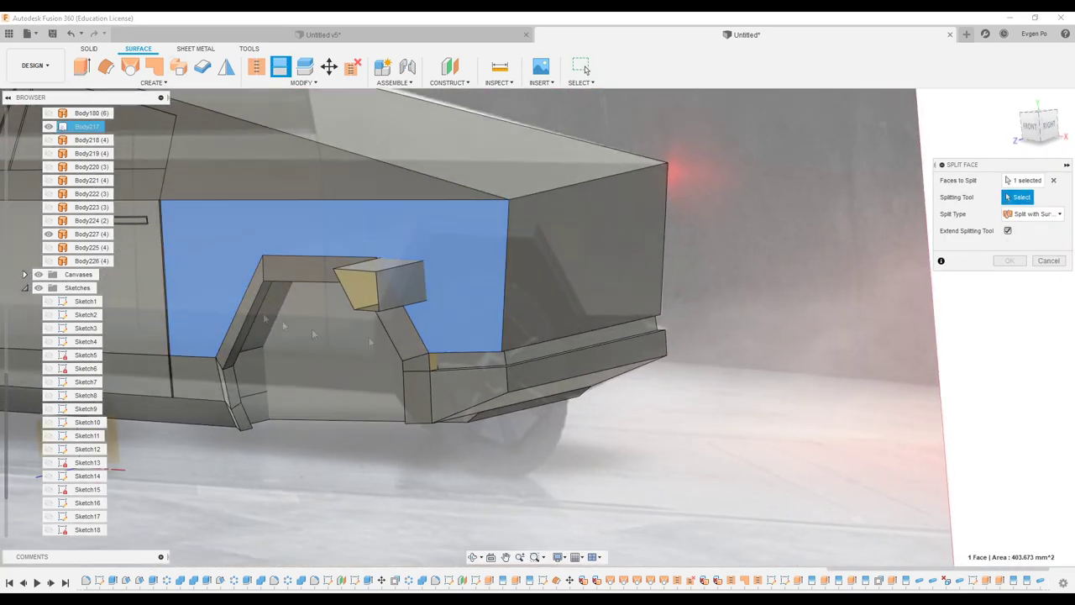
left_click(395, 277)
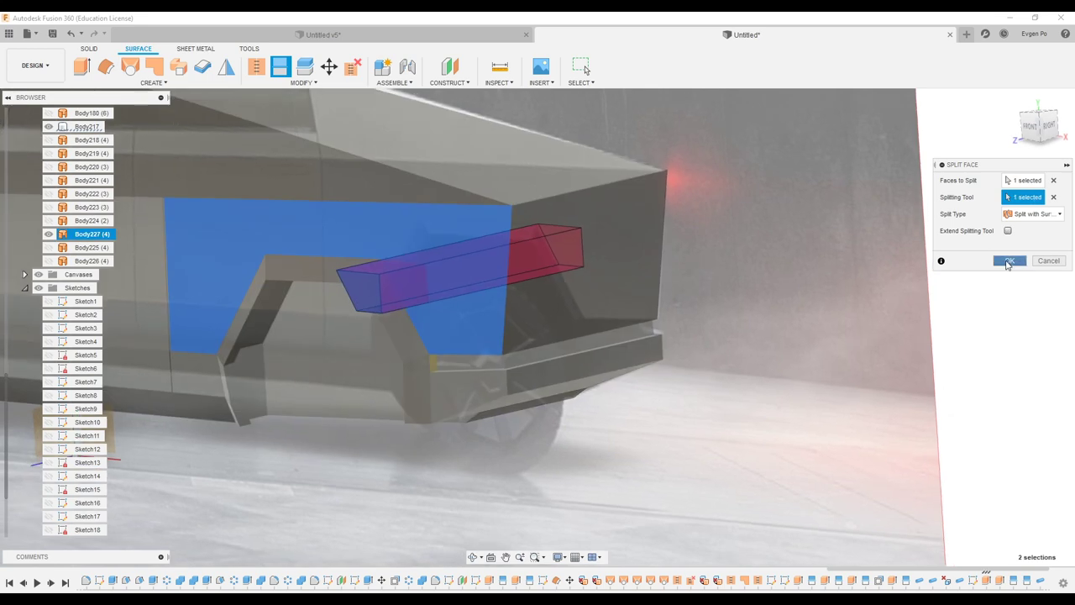
left_click(1008, 263)
- Select Body217 and the flap patch edges, cancel a pipe attempt, and orbit around the truck
left_click(86, 126)
scroll(434, 308, "up", 2)
scroll(434, 307, "up", 3)
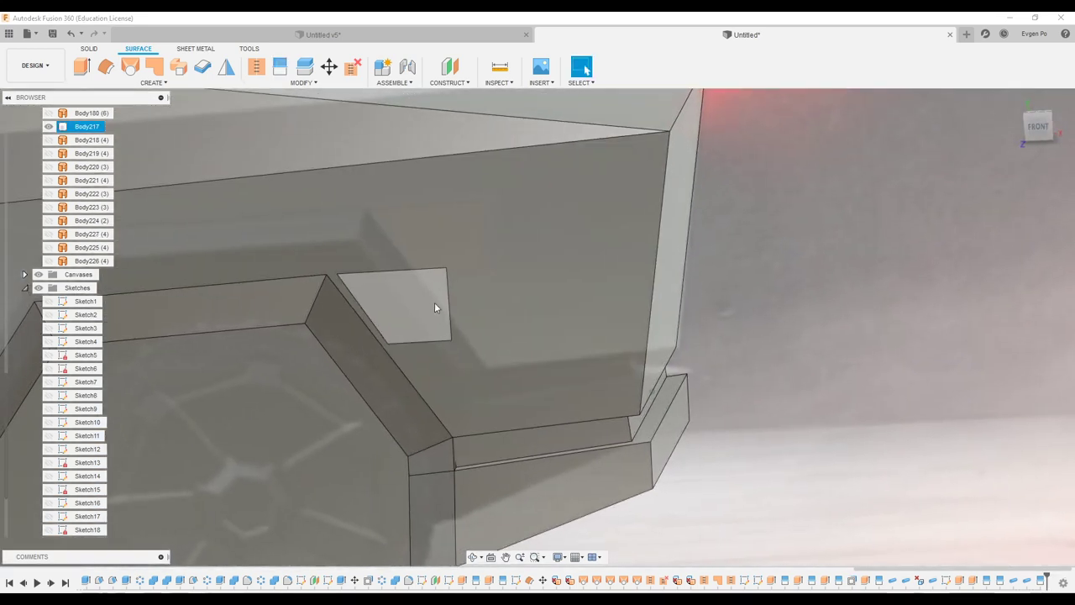
scroll(408, 272, "up", 3)
left_click(395, 310)
left_click(384, 370)
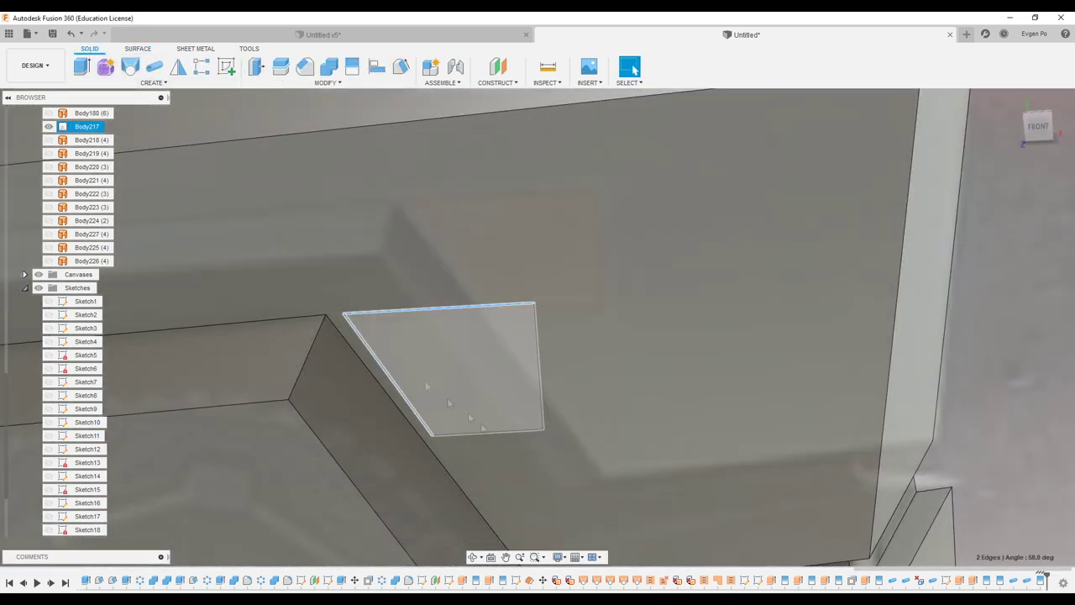
left_click(154, 67)
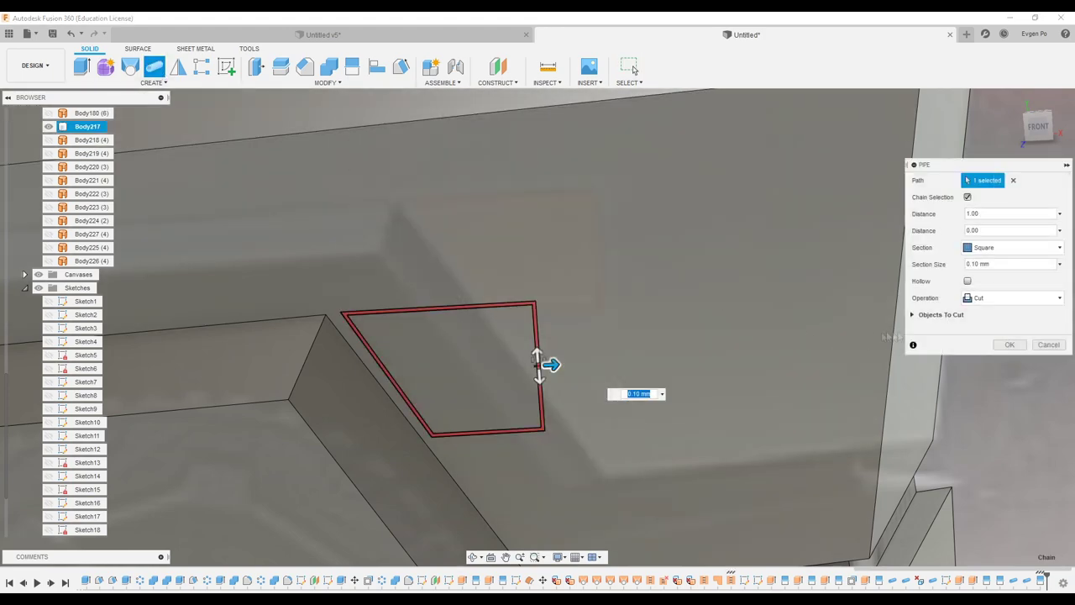
key("Escape")
scroll(603, 263, "down", 5)
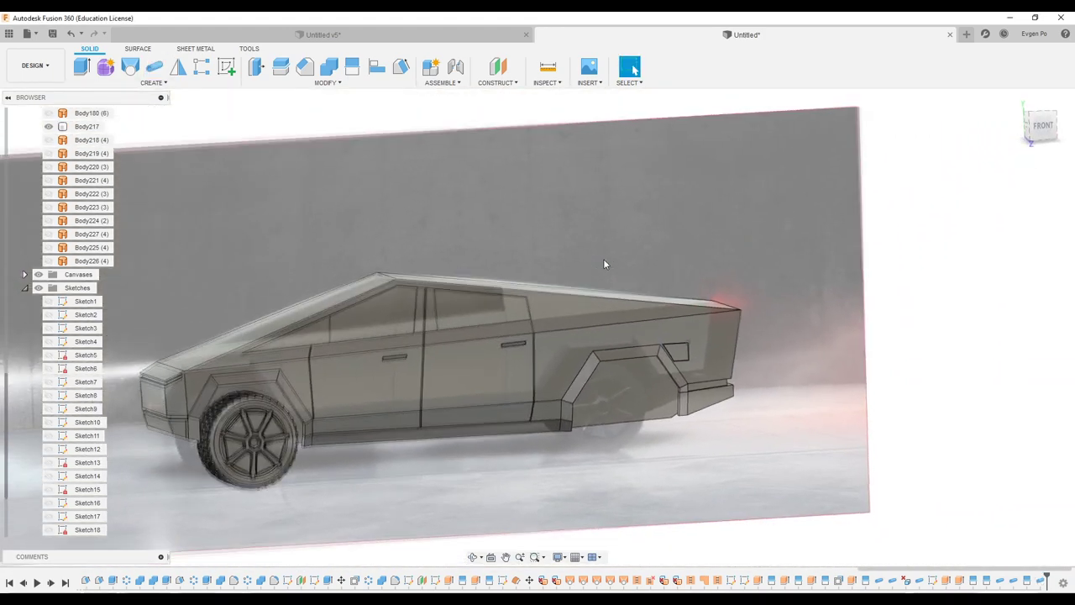
mouse_move(603, 263)
middle_mouse_down("shift")
mouse_move(233, 343)
mouse_move(214, 325)
mouse_move(1057, 213)
middle_mouse_up("shift")
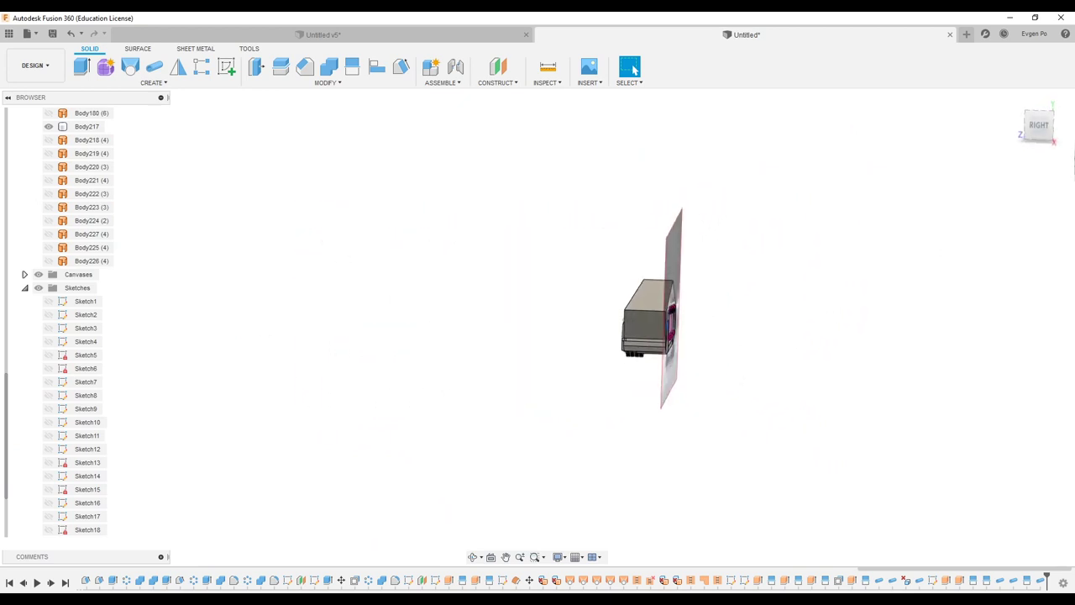
- Create a construction plane offset 110 mm from the YZ Plane
scroll(848, 223, "up", 5)
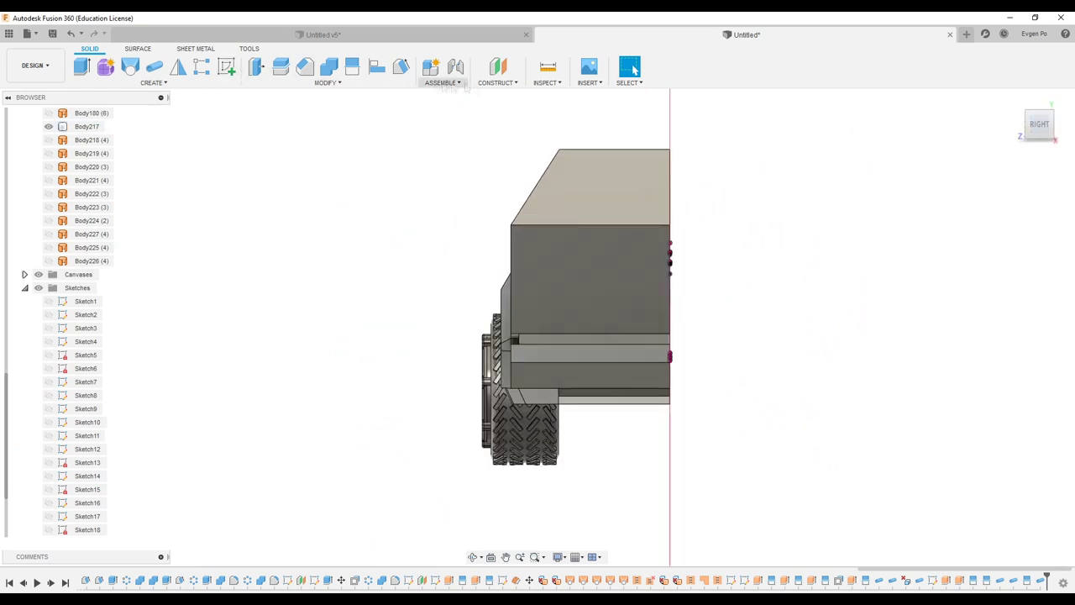
left_click(498, 83)
left_click(509, 109)
left_click(449, 323)
left_click_drag(449, 323, 502, 422)
left_click(1011, 245)
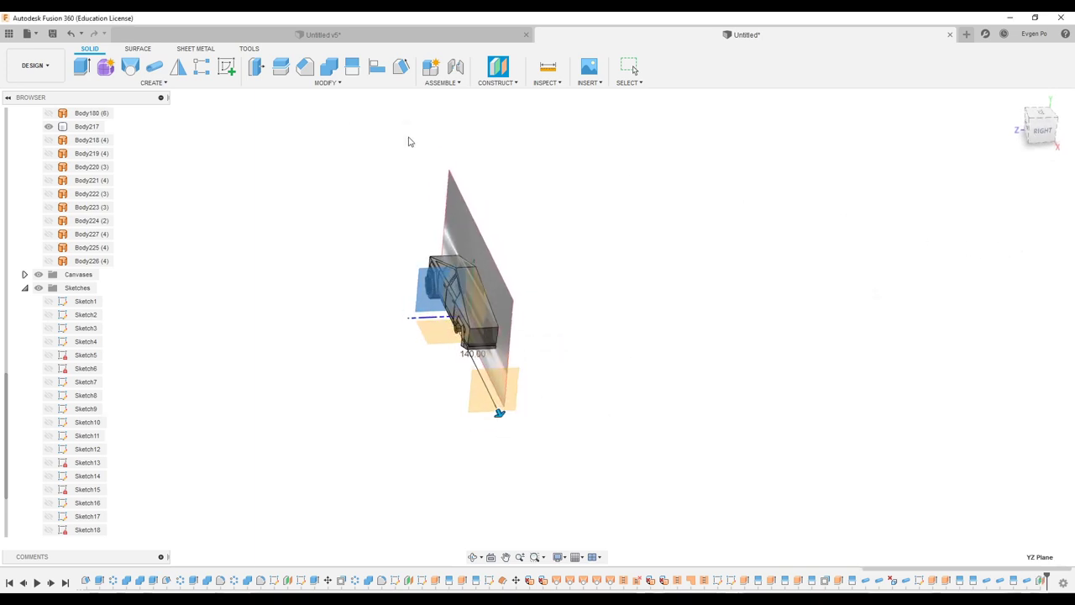
- Sketch on the offset plane, projecting the truck's rear face outline into it
left_click(227, 67)
left_click(483, 269)
left_click(141, 82)
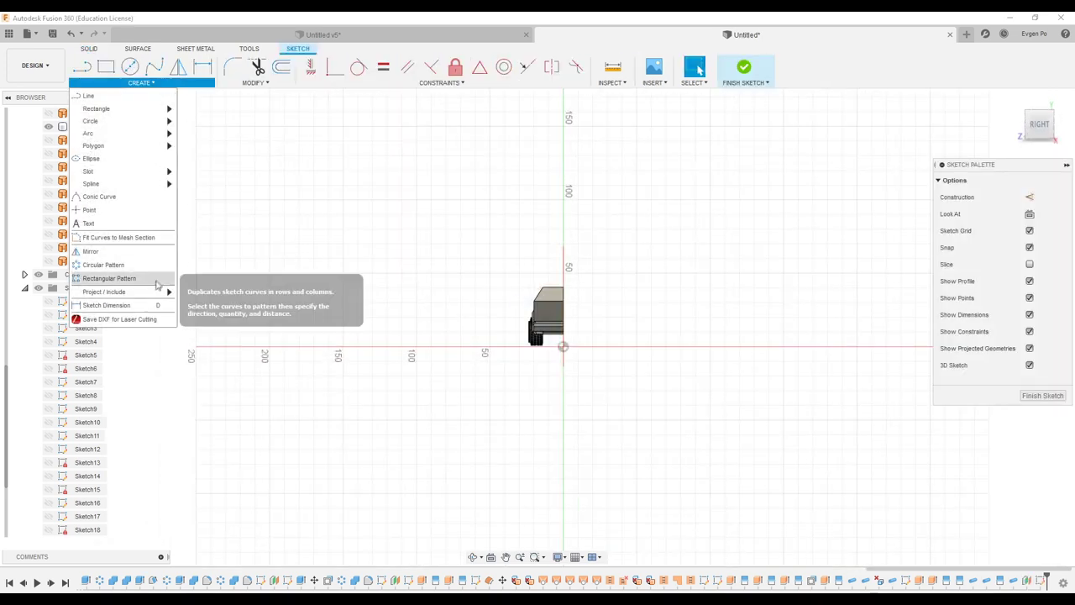
left_click(202, 292)
scroll(554, 311, "up", 5)
left_click(598, 292)
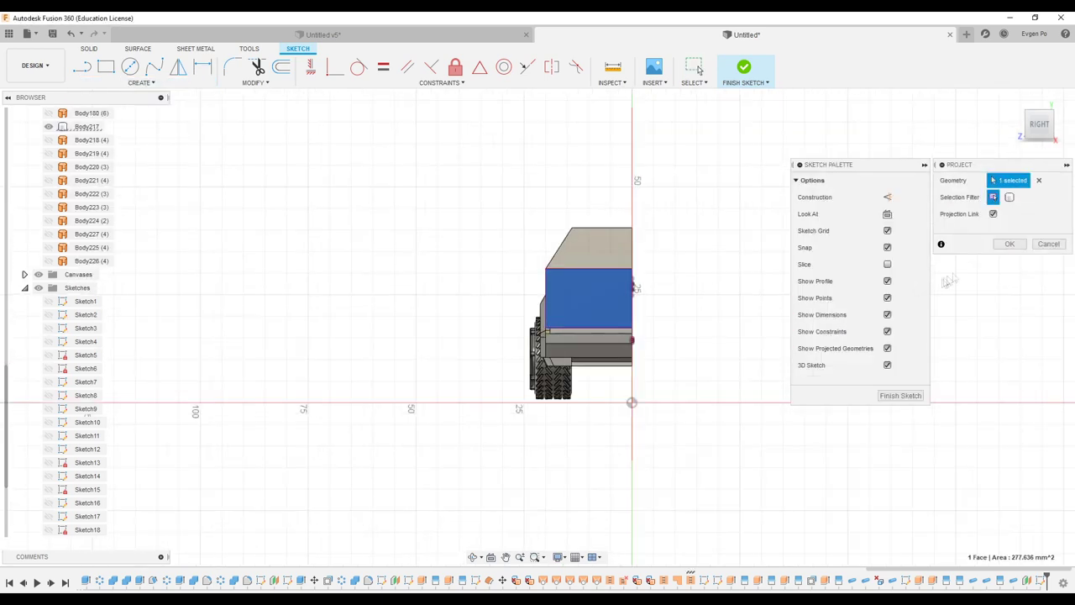
left_click(1008, 244)
left_click(82, 67)
scroll(569, 294, "up", 5)
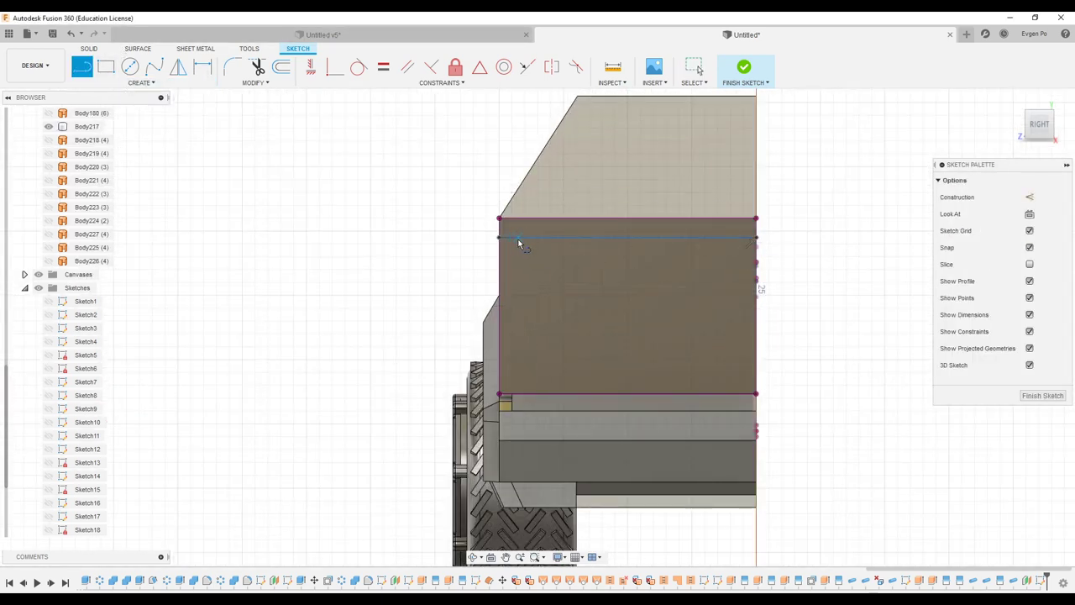
middle_click_drag(756, 263, 134, 55, "shift")
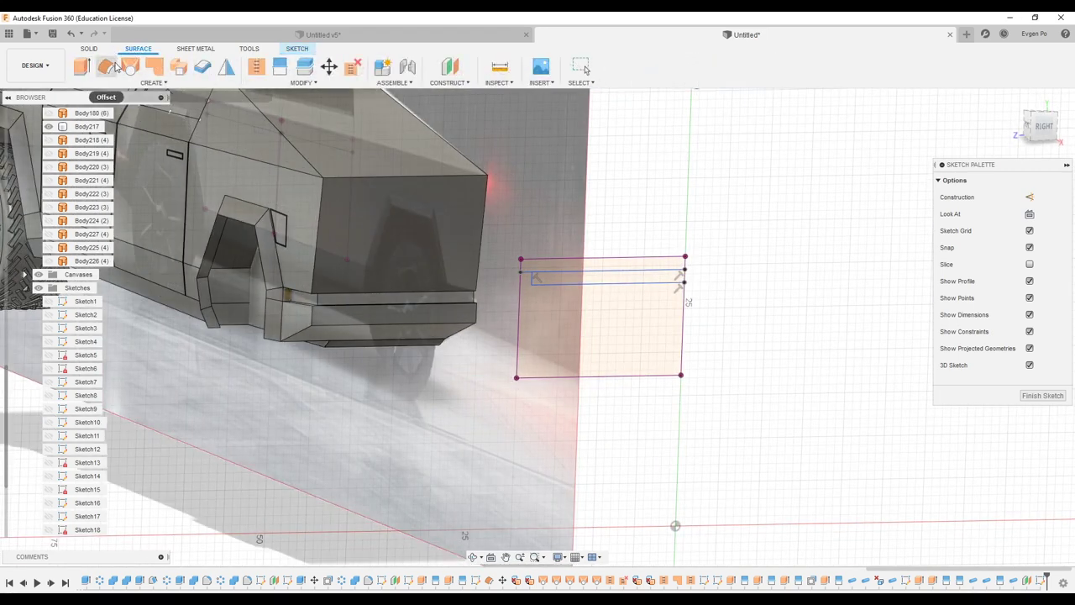
- Extrude the thin strip into a slab and split the truck's rear face with it
left_click(89, 68)
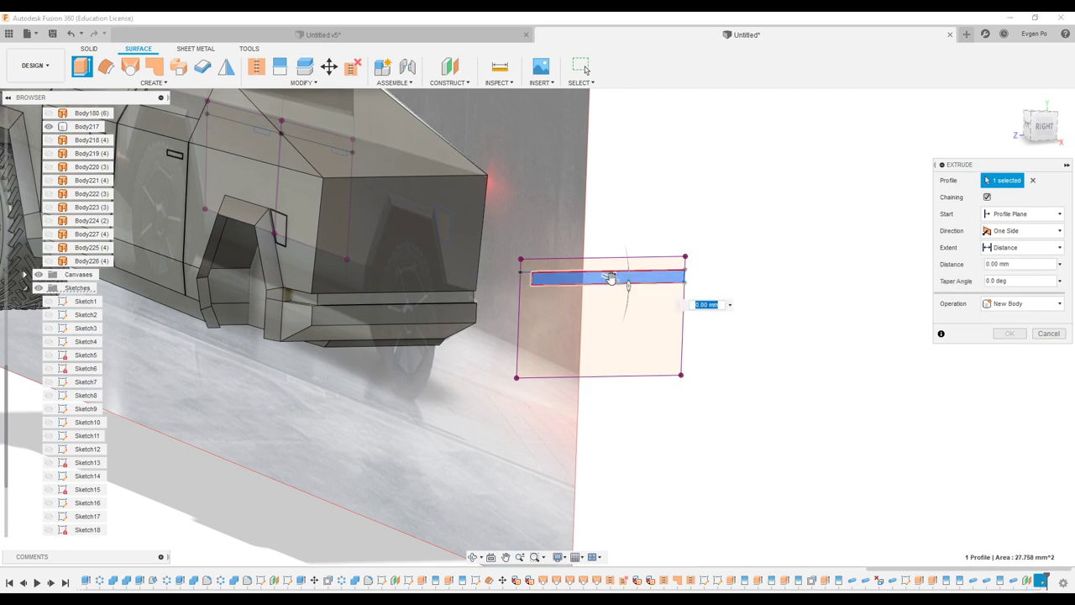
left_click_drag(611, 277, 384, 185)
key("Return")
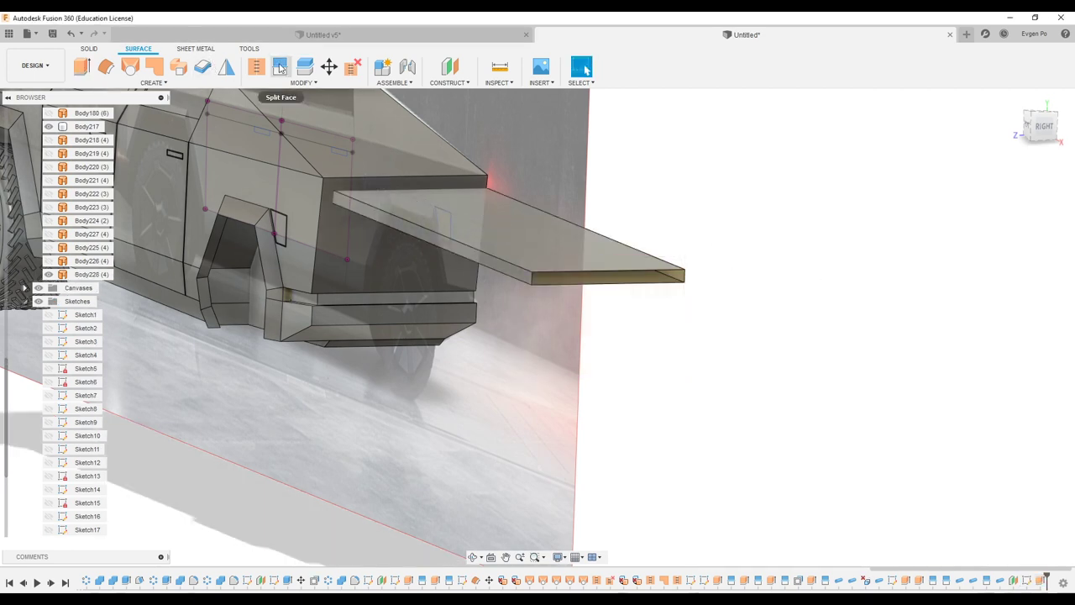
left_click(281, 68)
left_click(395, 243)
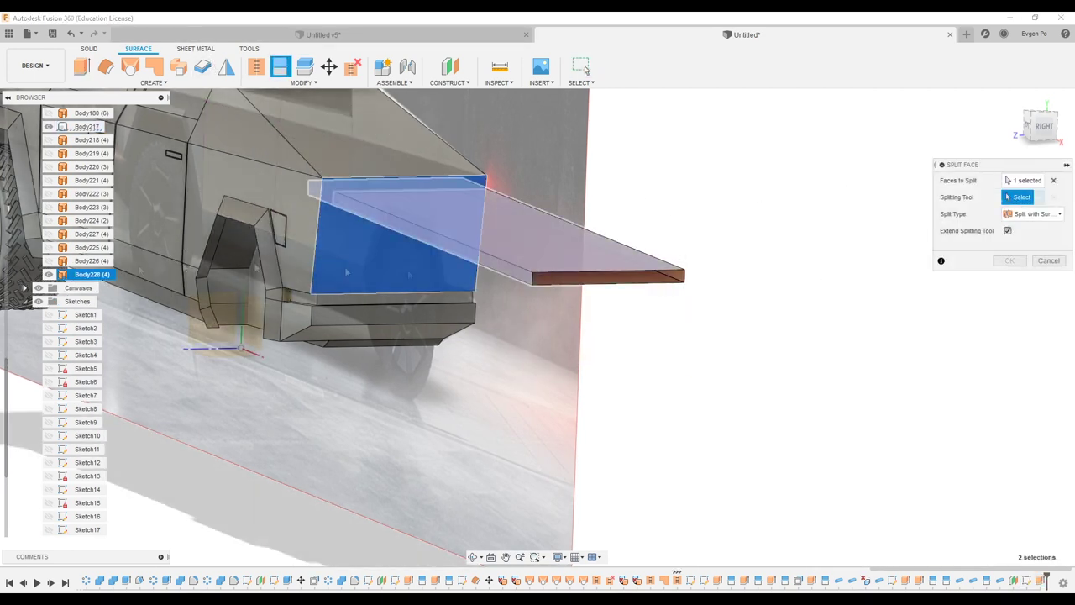
left_click(622, 268)
key("Return")
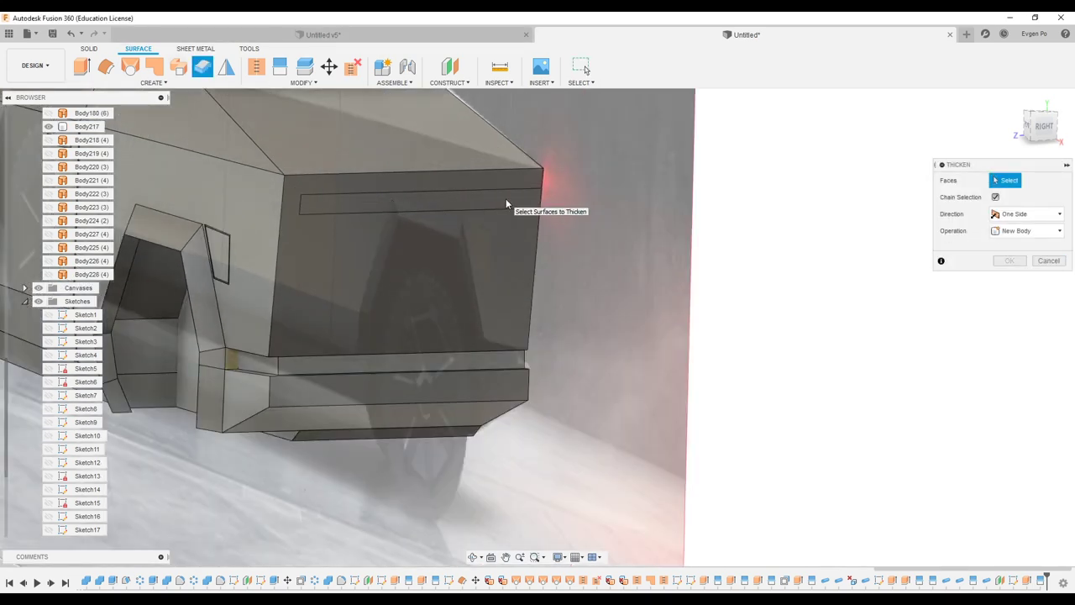
- Press Pull the new strip face inward by 1 mm
left_click(1063, 265)
left_click(493, 203)
left_click(204, 70)
left_click(1050, 260)
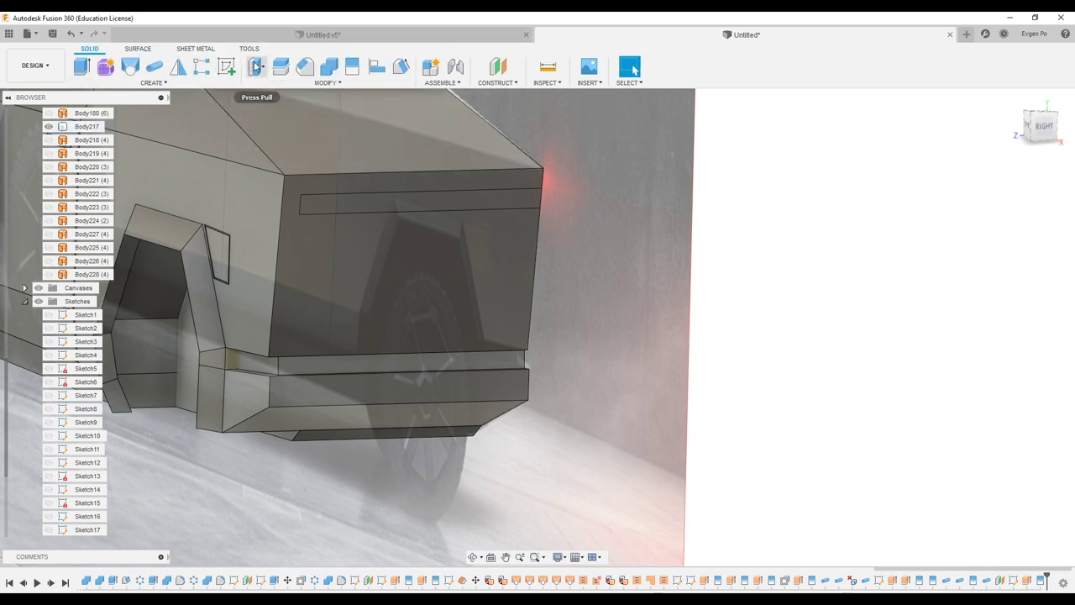
left_click(256, 66)
left_click(426, 205)
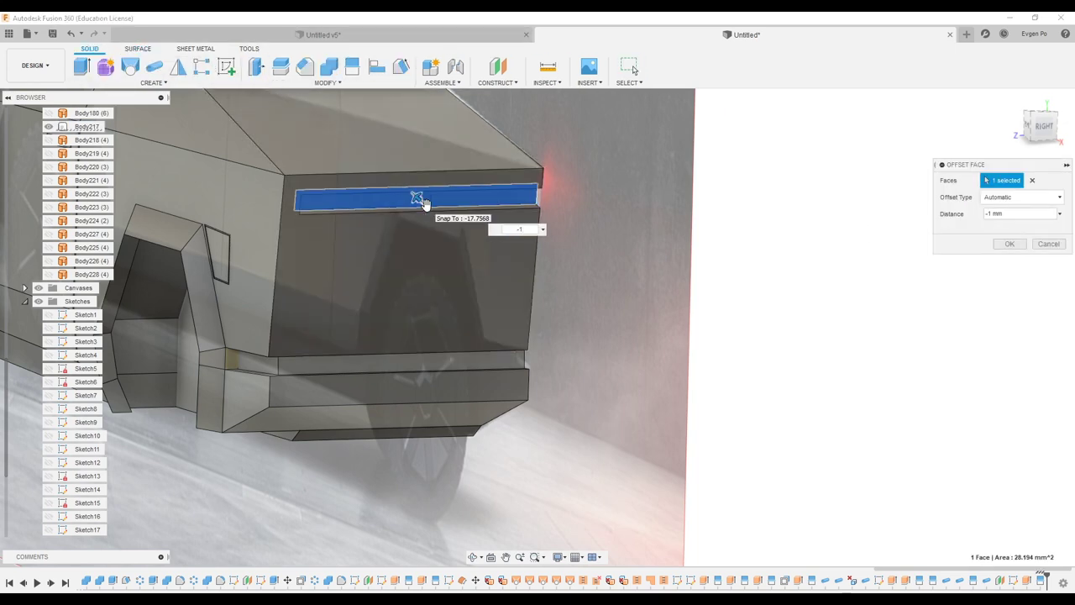
scroll(416, 206, "down", 3)
left_click(1009, 243)
scroll(1012, 241, "down", 5)
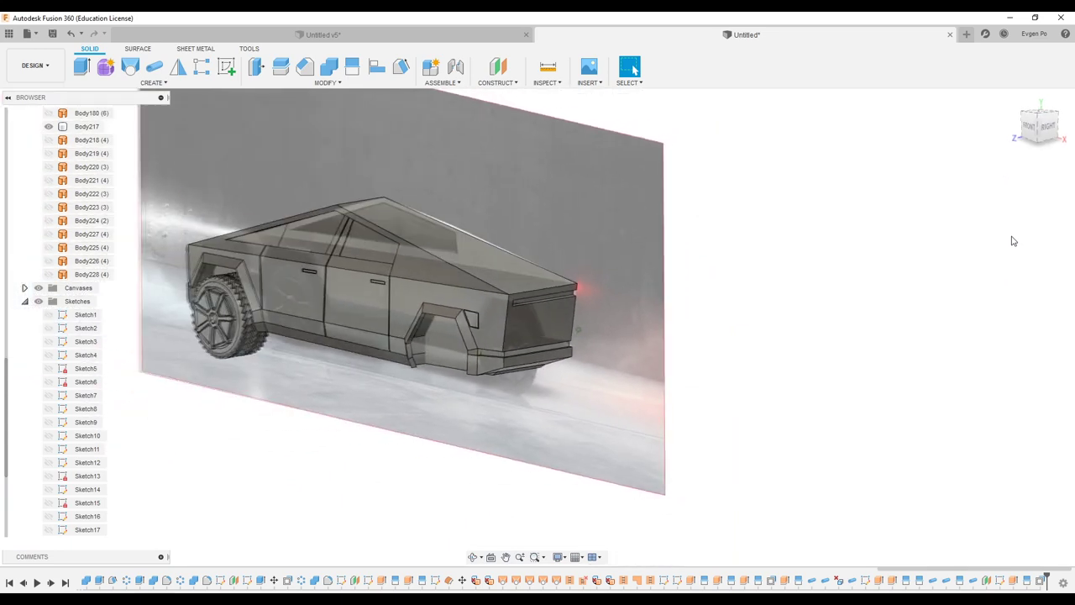
- Start a sketch on the origin plane and project the body's outline into it
middle_click_drag(1012, 241, 580, 327, "shift")
key("F6")
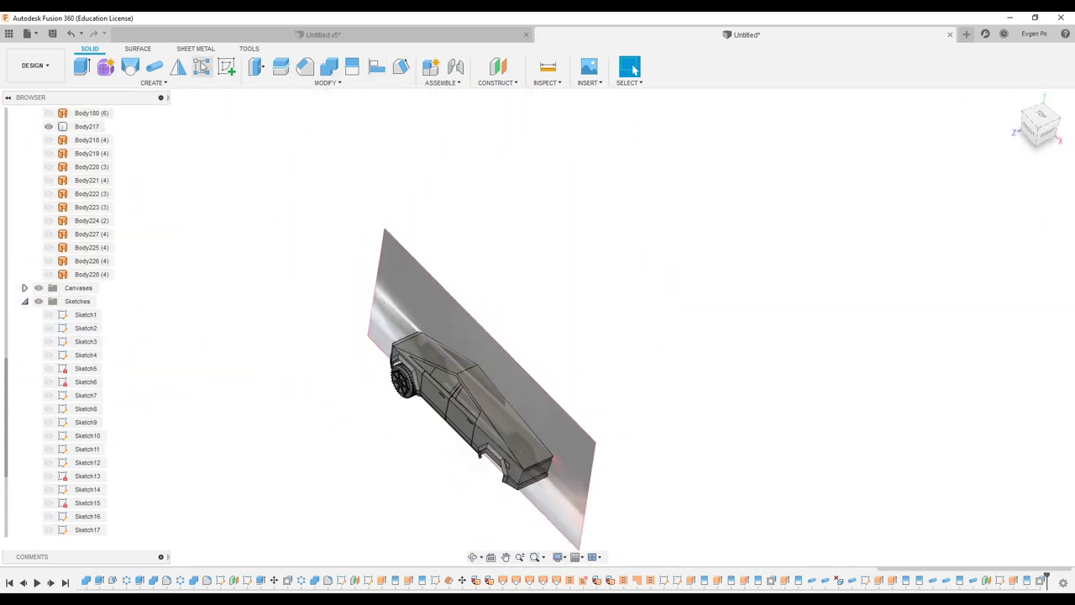
left_click(452, 443)
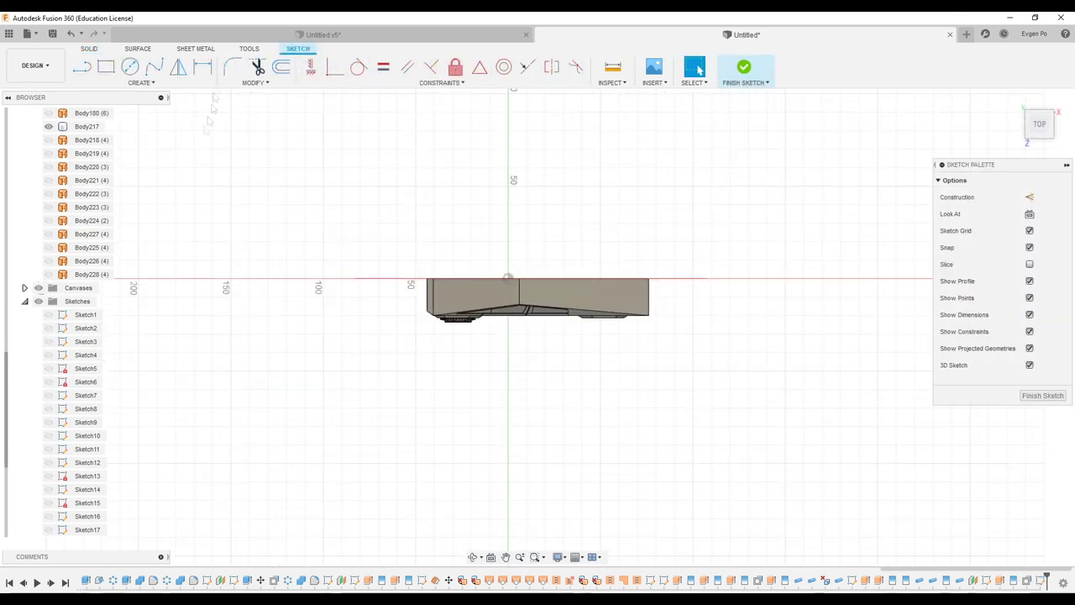
left_click(142, 82)
left_click(110, 279)
left_click(141, 83)
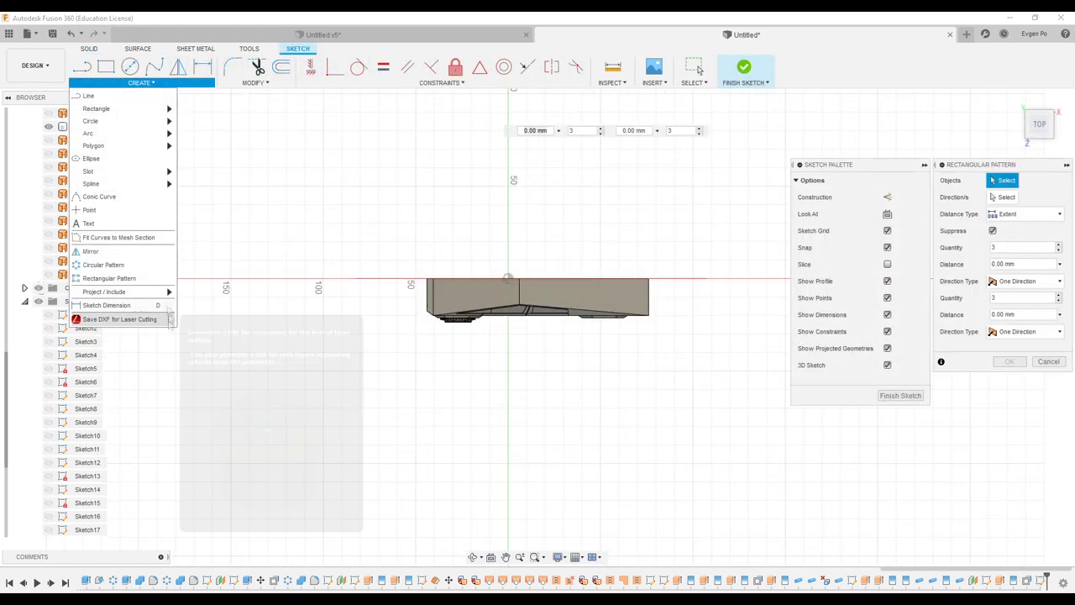
left_click(214, 295)
scroll(473, 278, "up", 2)
left_click(470, 273)
key("Return")
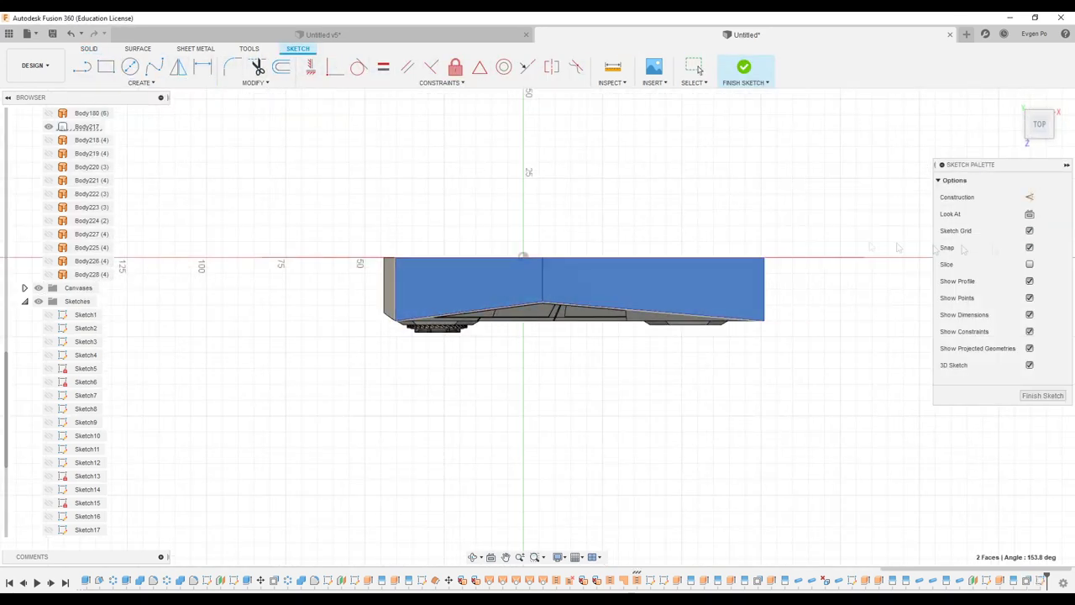
scroll(474, 300, "up", 5)
- Offset the two body edges and the vertical line into parallel panel lines
left_click(290, 71)
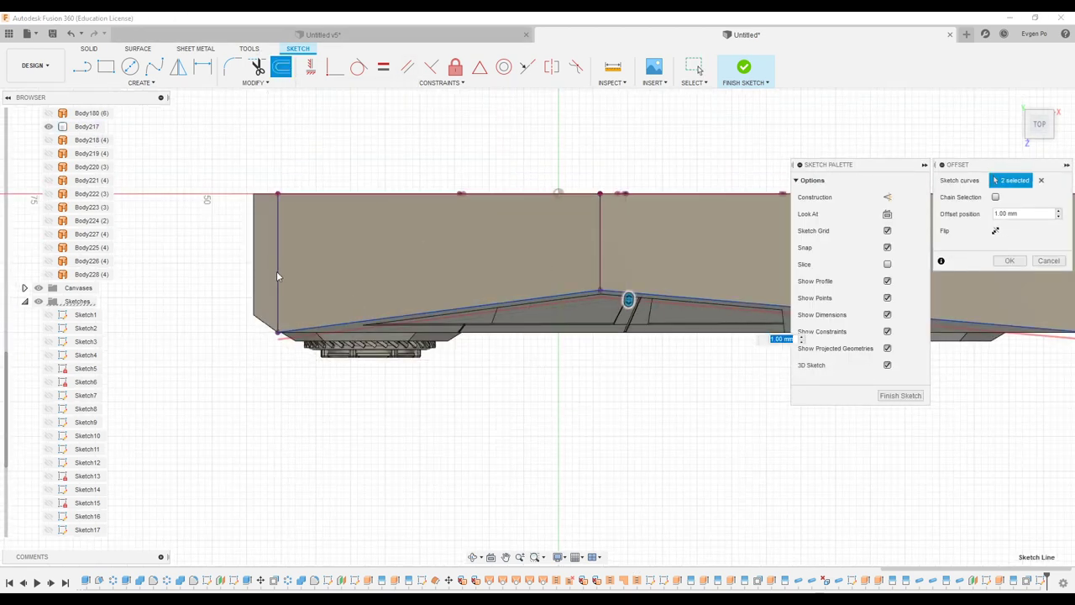
scroll(277, 271, "down", 3)
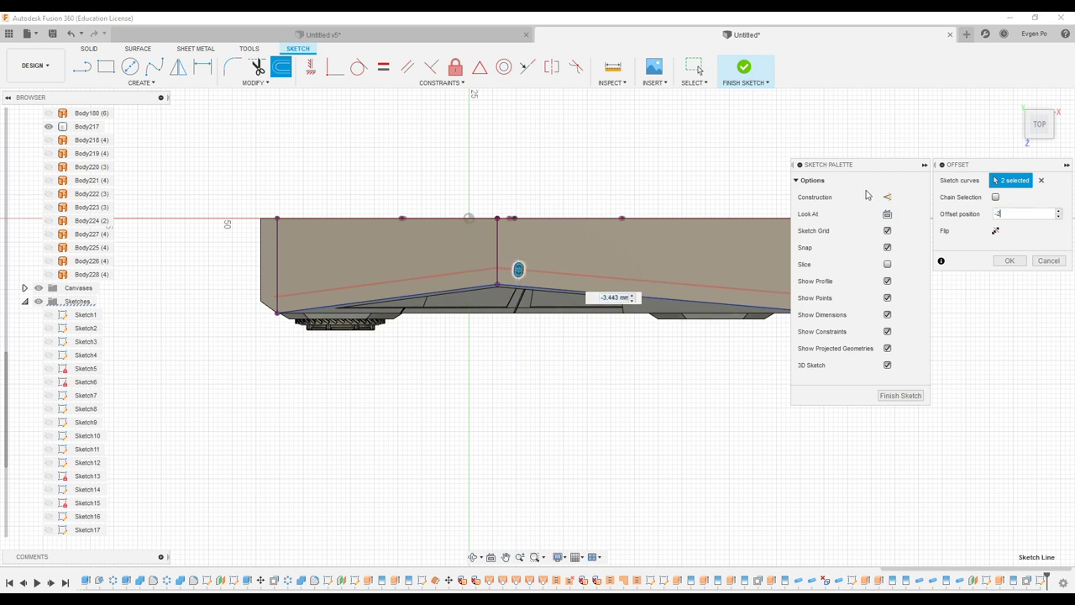
left_click(1008, 261)
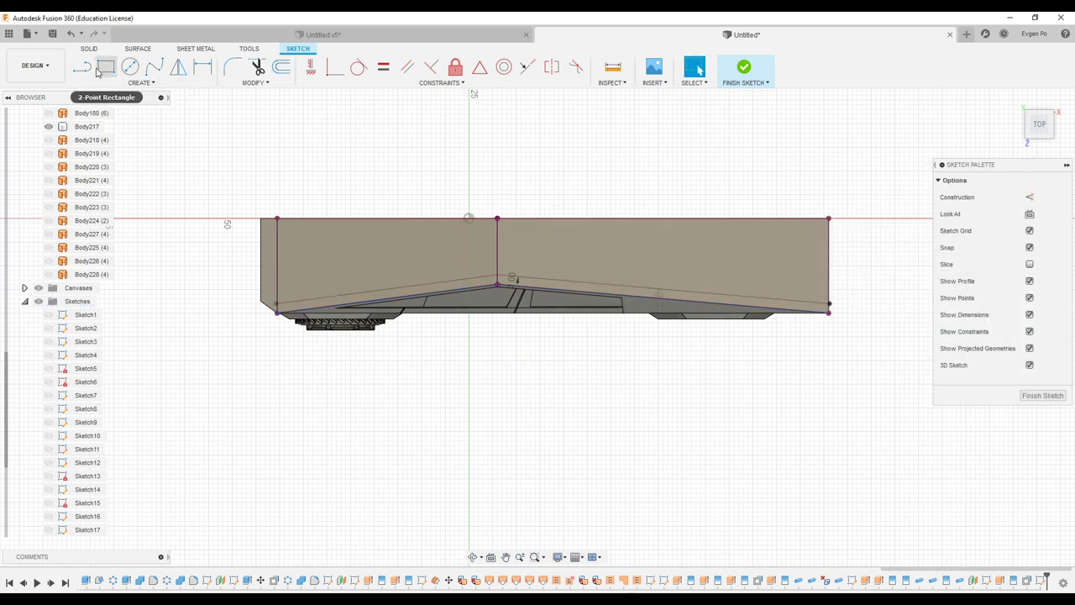
left_click(284, 73)
left_click(497, 250)
key("Return")
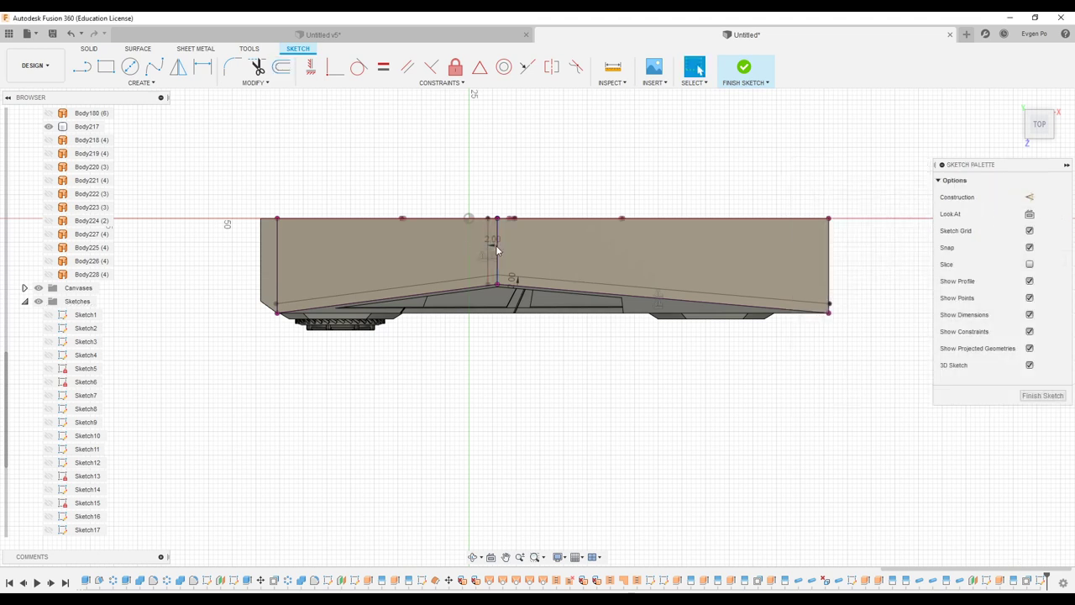
left_click(284, 73)
left_click(497, 231)
key("Return")
- Undo the last offset and re-offset the vertical line by -2 mm
left_click(71, 33)
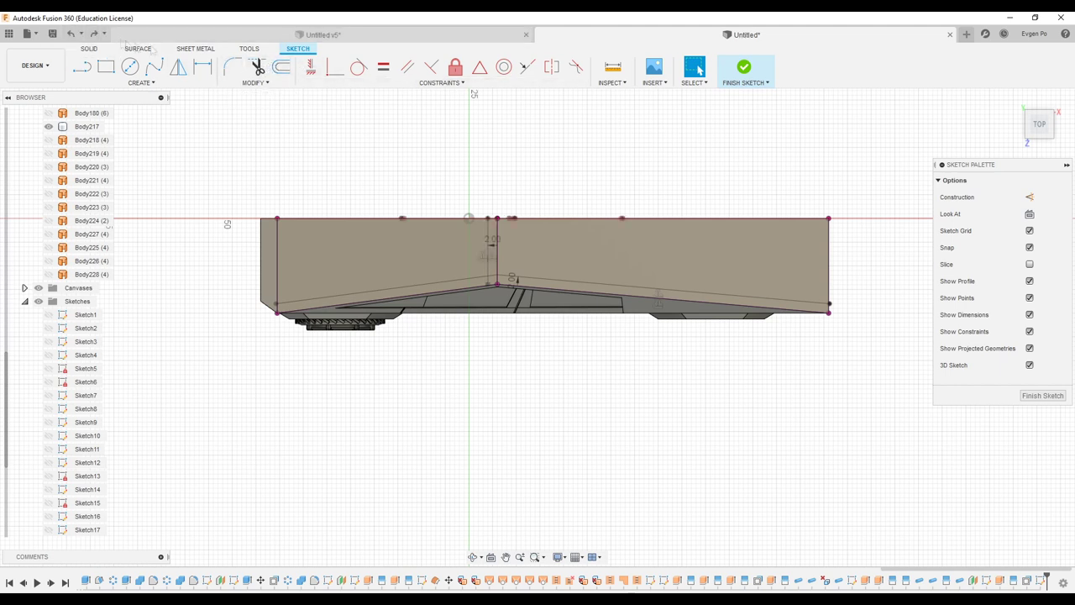
left_click(281, 68)
left_click(497, 232)
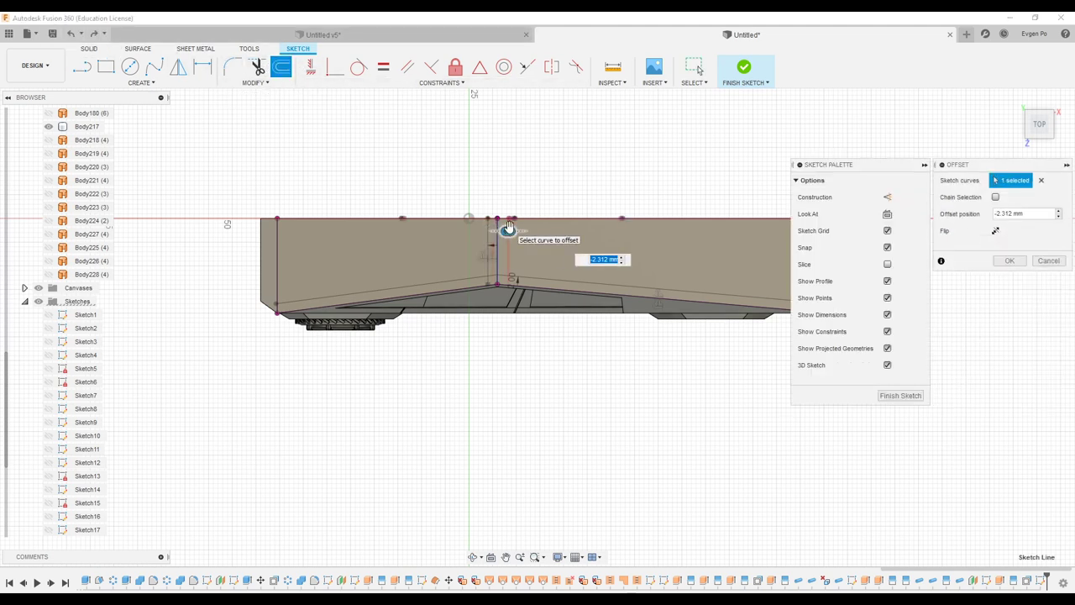
type("-2")
key("Return")
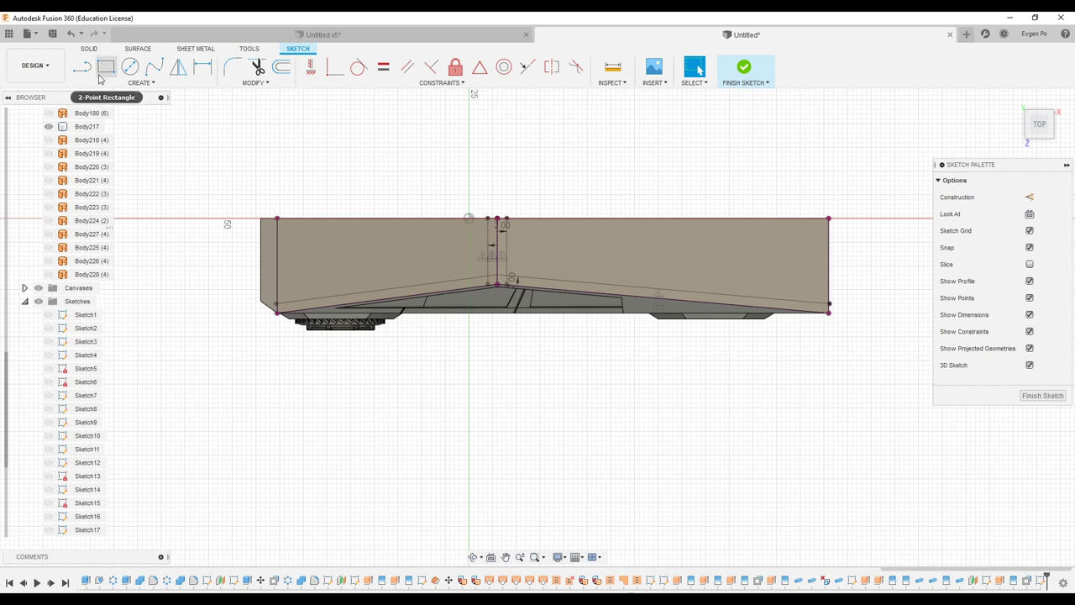
- Draw a vertical line from the slanted edge to the top edge, then finish the sketch
left_click(625, 286)
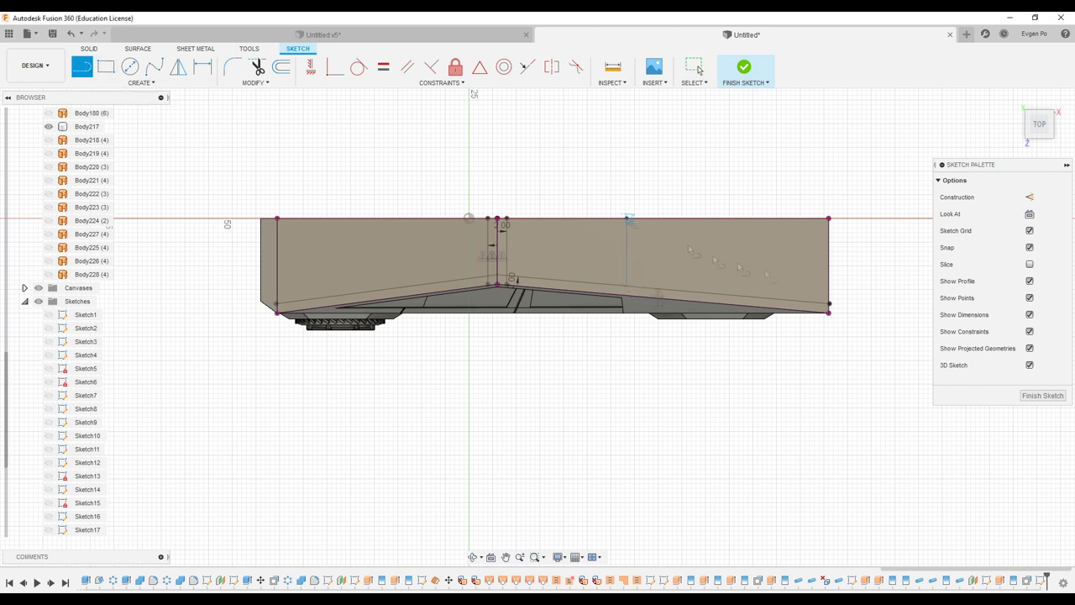
double_click(787, 216)
left_click(138, 47)
left_click(82, 67)
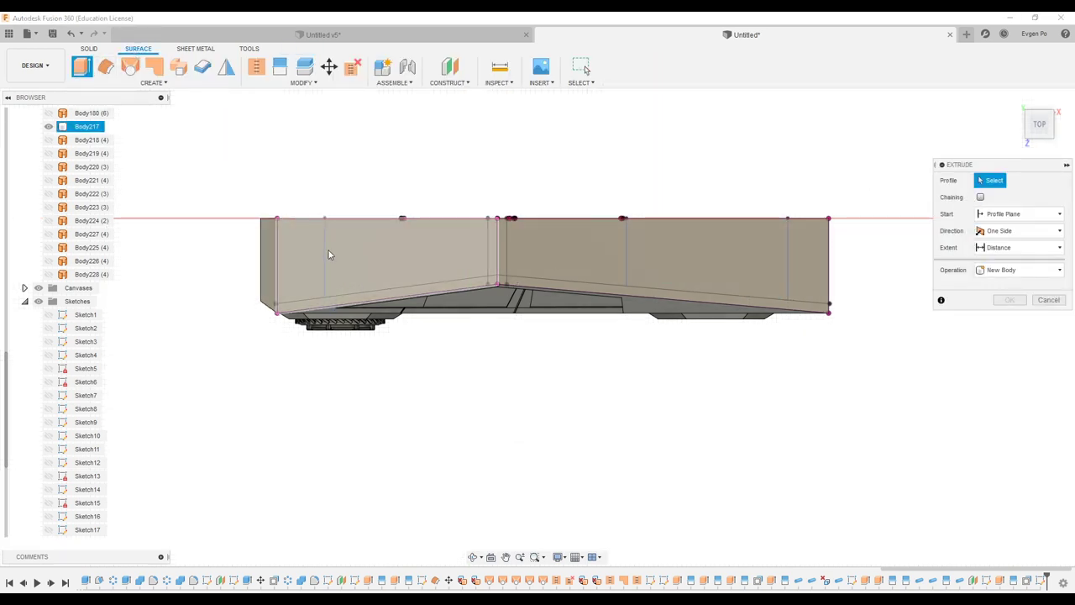
- Cancel the extrude and trim the extra line segments from the panel sketch
left_click(328, 254)
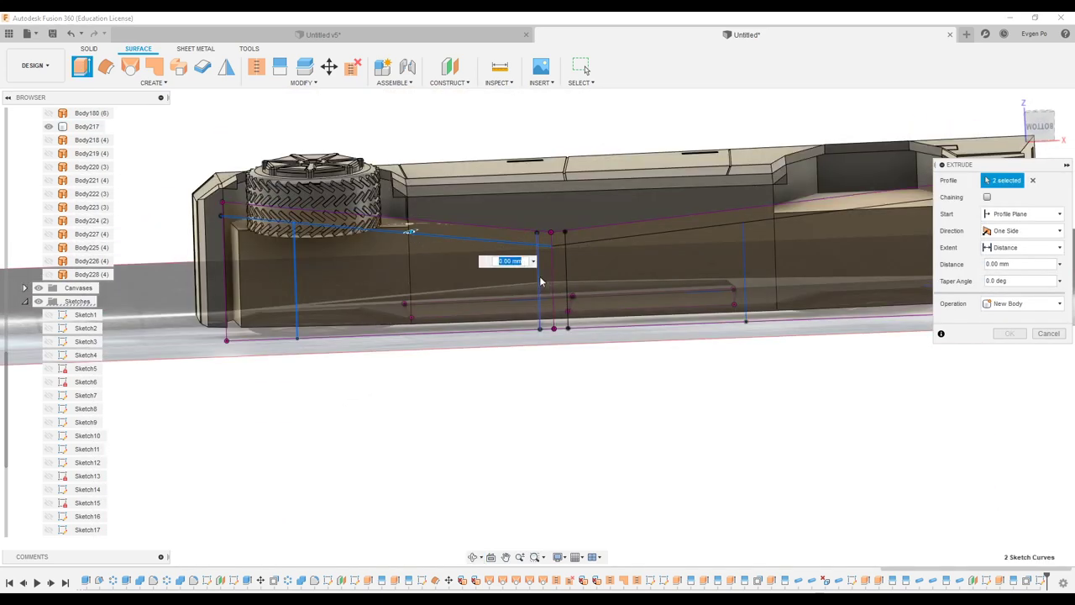
key("Escape")
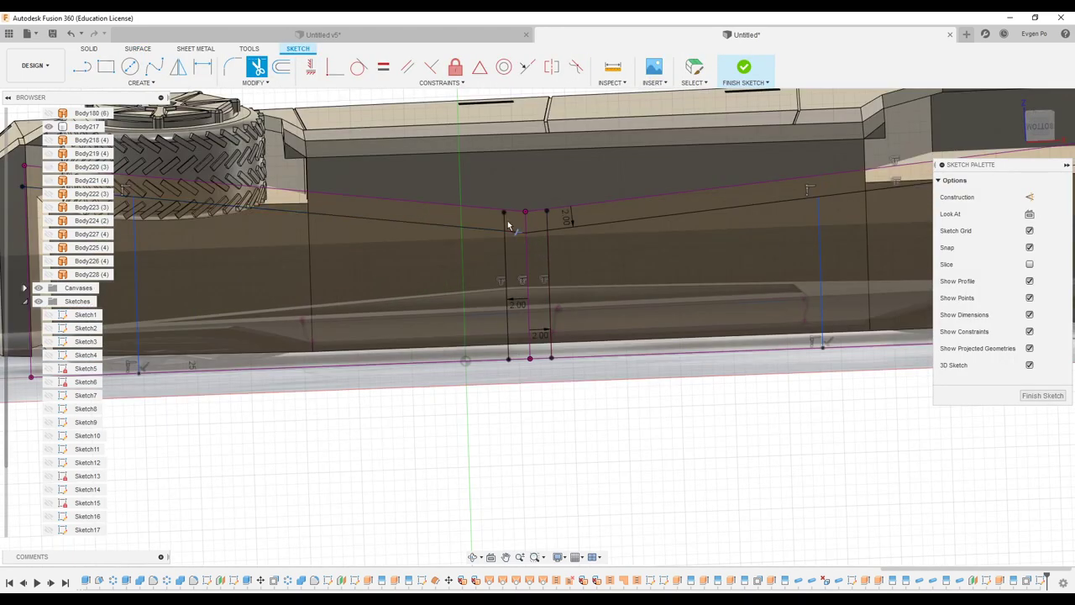
left_click(515, 235)
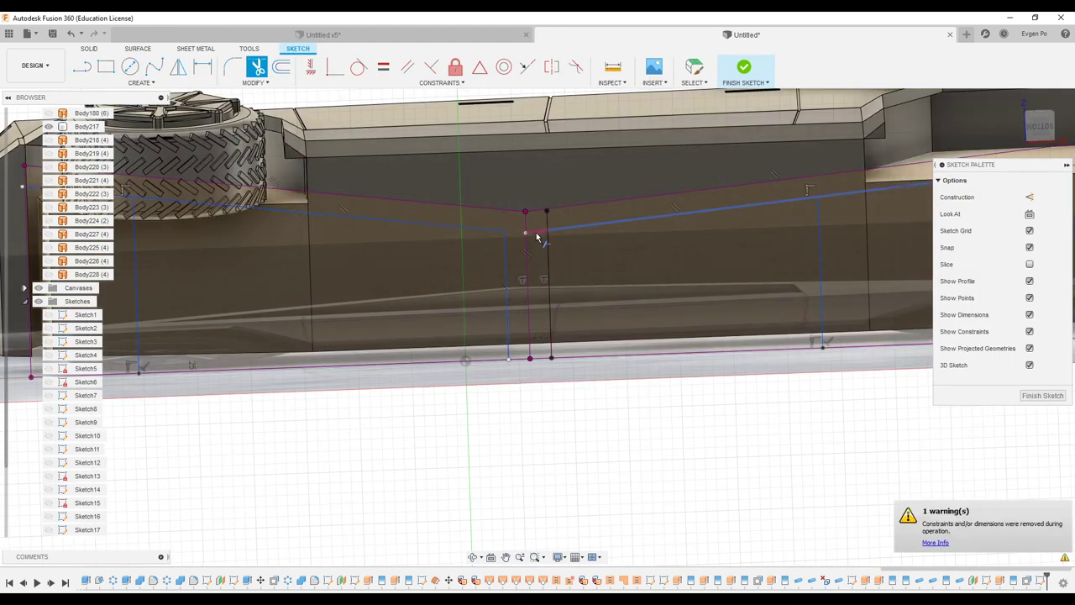
scroll(537, 238, "down", 5)
scroll(536, 238, "up", 5)
scroll(529, 218, "down", 5)
scroll(525, 210, "up", 5)
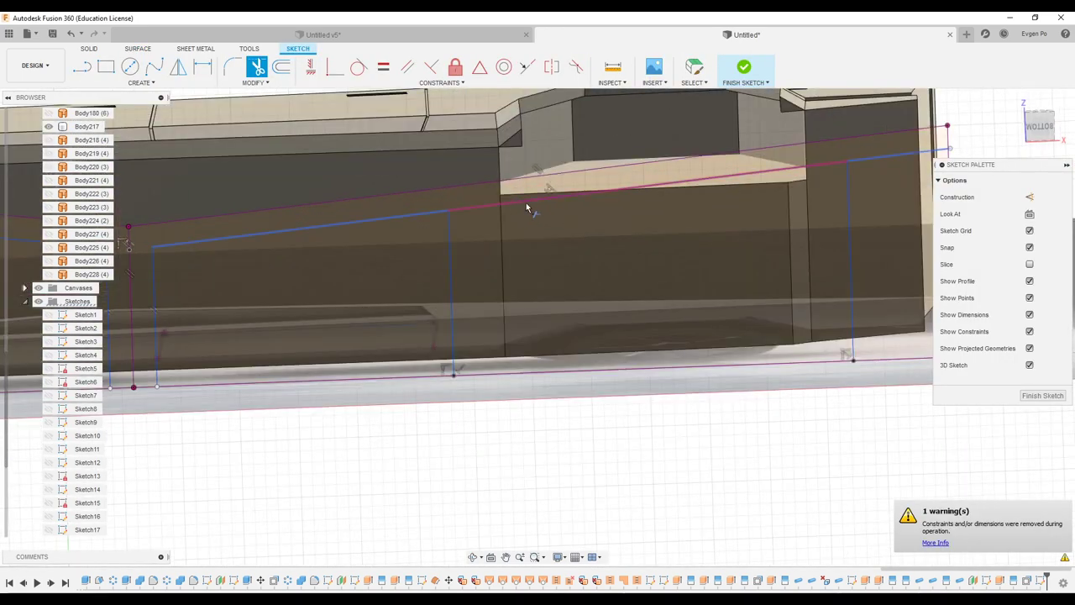
scroll(525, 209, "down", 2)
key("Escape")
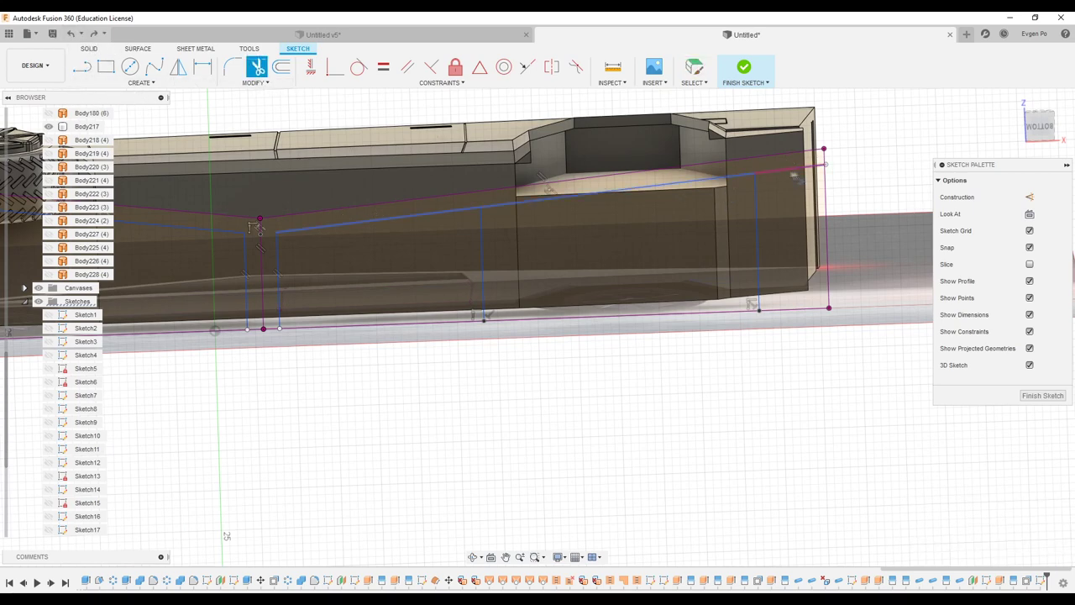
- Extrude the lower division profiles upward into new surface bodies Body229 and Body230
key("e")
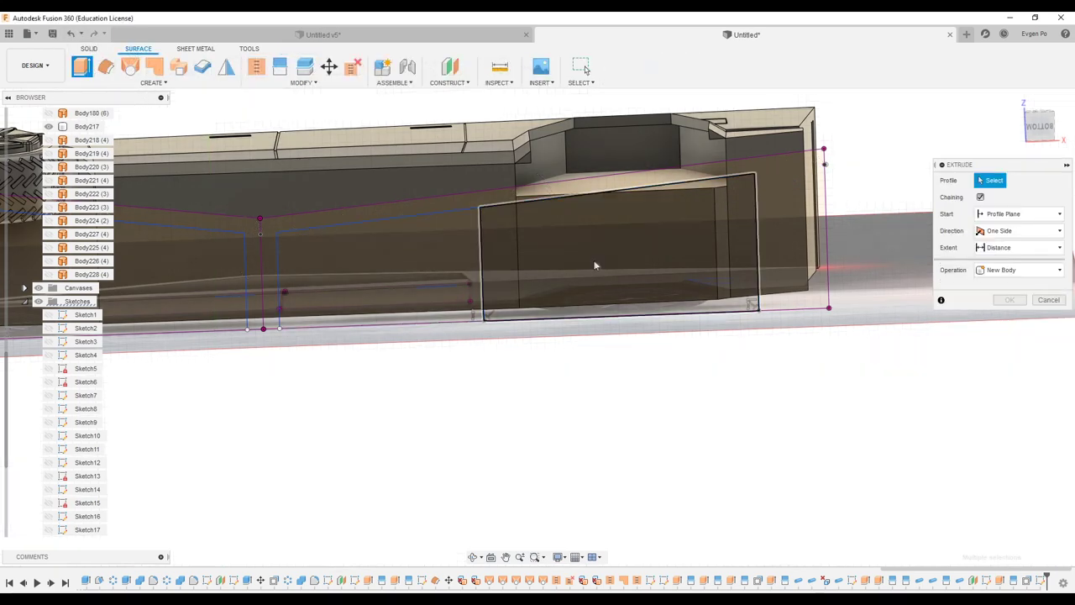
left_click(594, 266)
left_click(348, 280)
middle_click_drag(348, 281, 315, 384, "shift")
left_click_drag(336, 382, 305, 173)
key("Return")
middle_click_drag(305, 173, 636, 156, "shift")
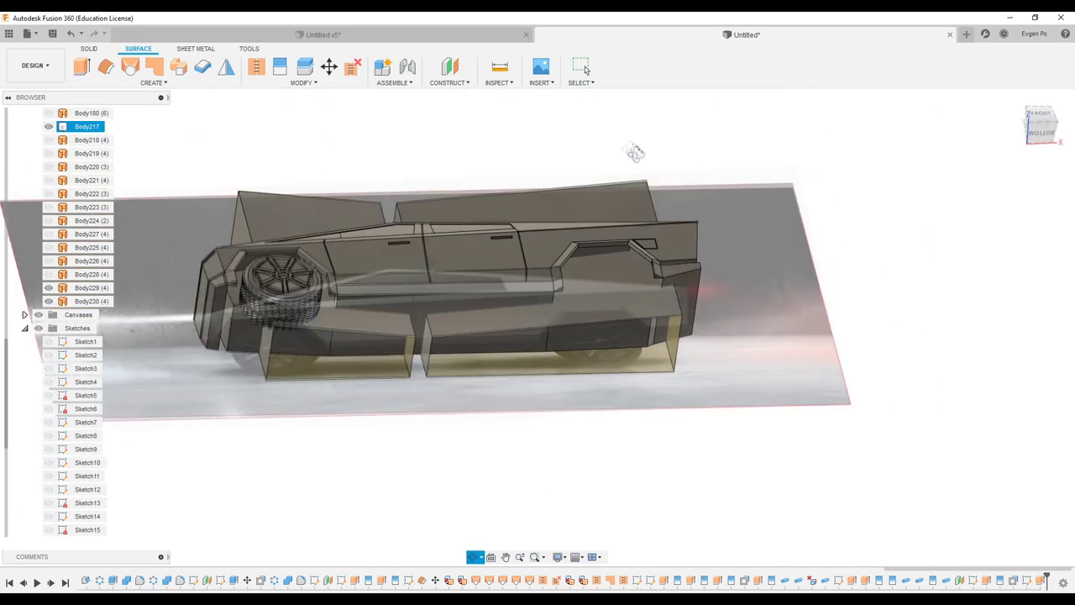
- Start a Split Face and select the windshield face
left_click(280, 66)
middle_click_drag(504, 336, 378, 294, "shift")
left_click(319, 327)
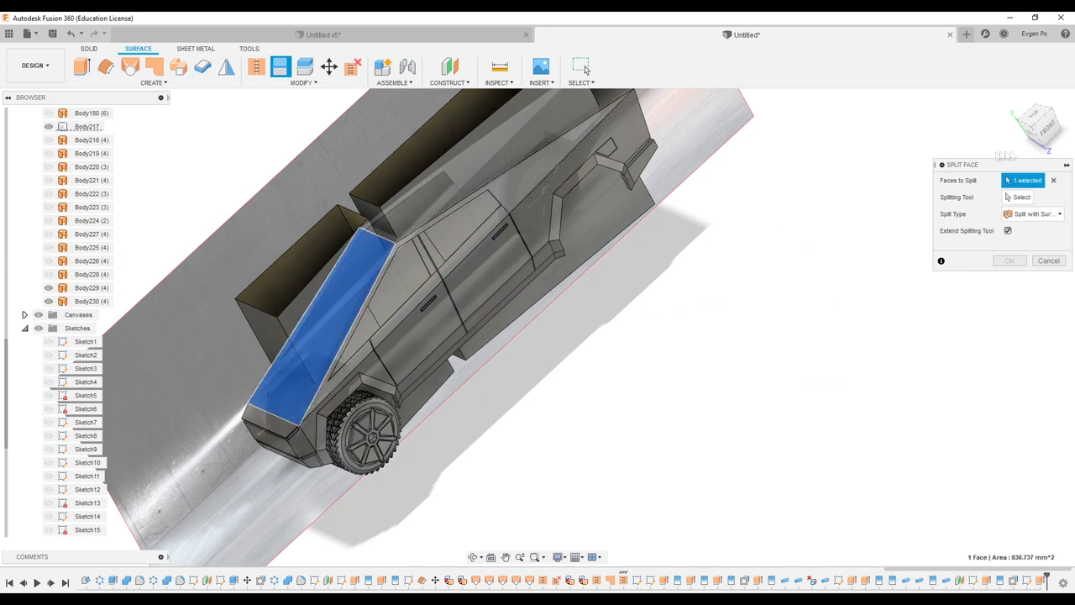
- Split the windshield face with Body230, then extrude the sketch line into a cutting plane
left_click(63, 300)
key("Return")
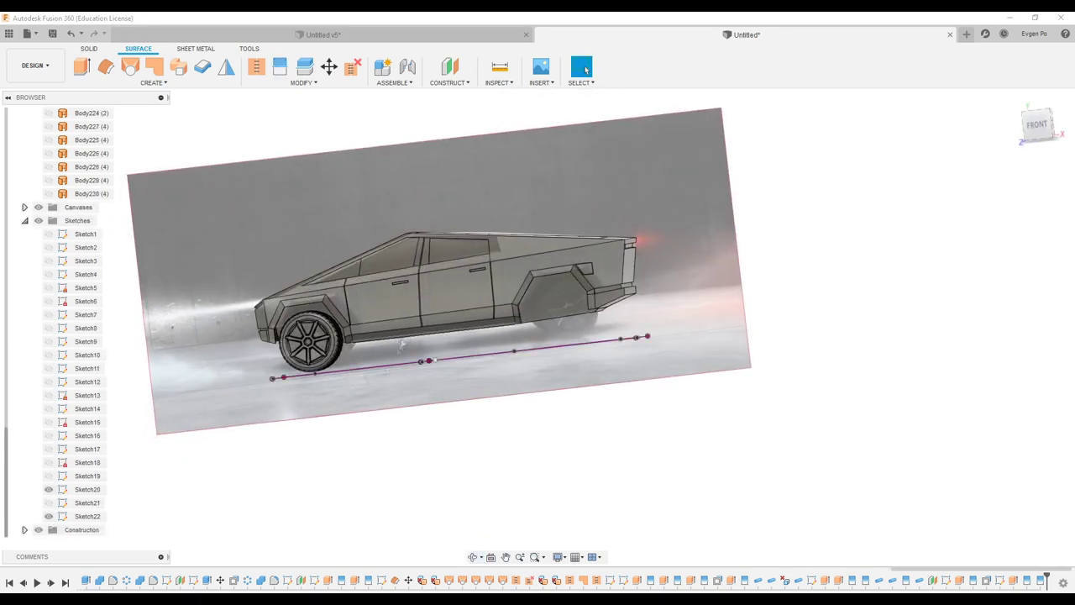
key("e")
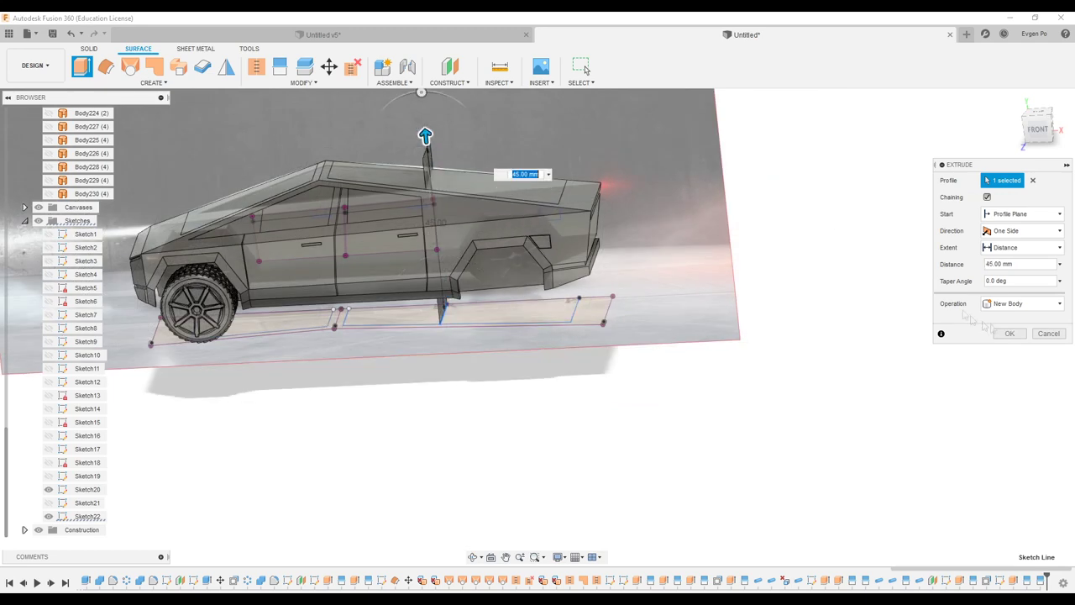
left_click(1009, 334)
- Split the roof face with the extruded plane Body231, then hide that plane
left_click(279, 66)
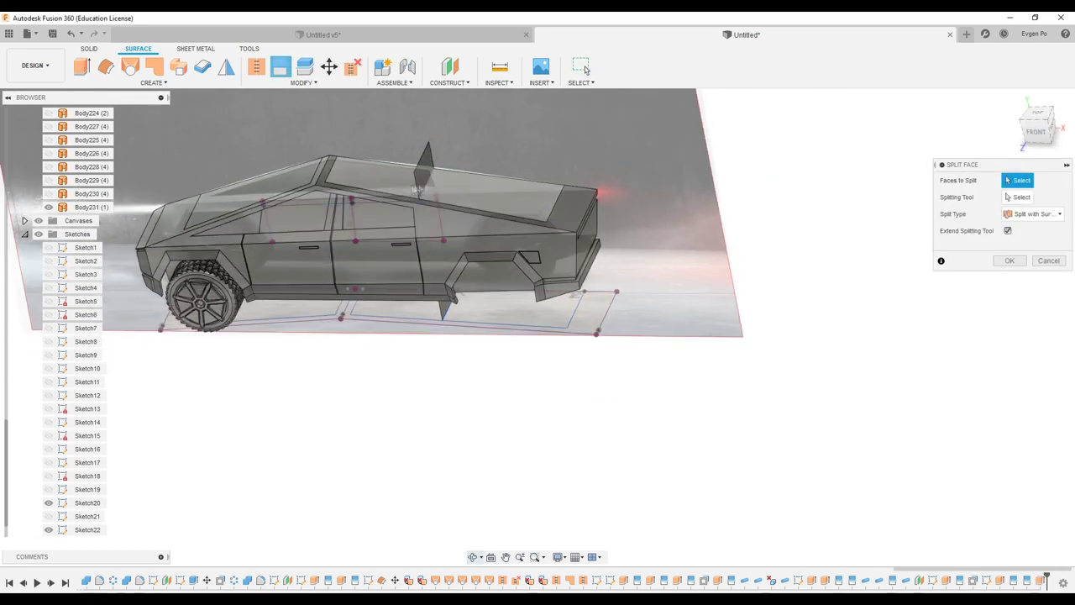
left_click(478, 188)
left_click(426, 157)
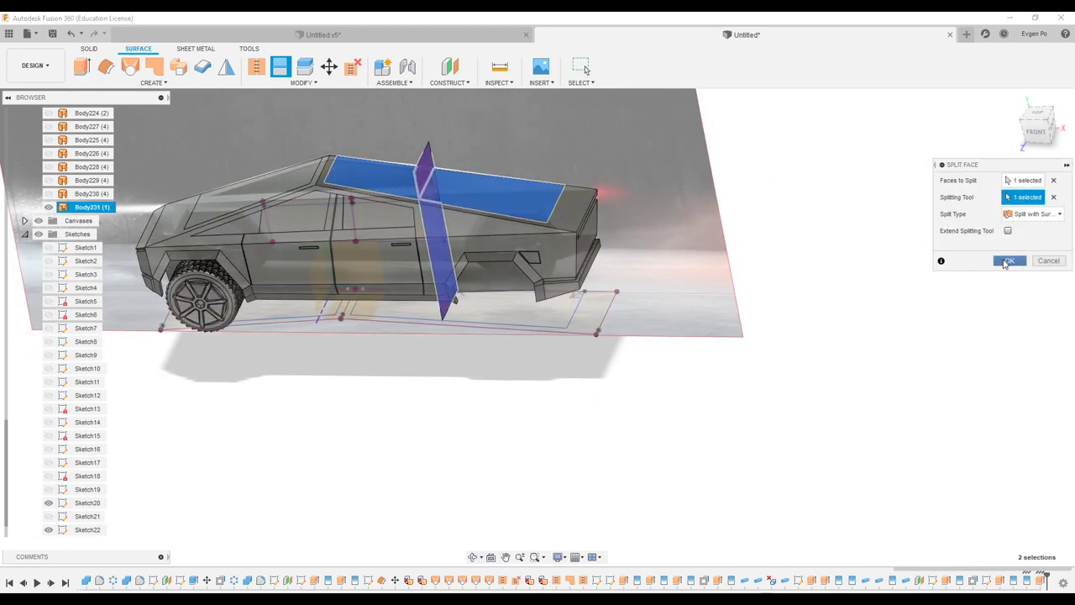
left_click(1010, 260)
left_click(48, 207)
scroll(27, 402, "down", 1)
mouse_move(271, 420)
middle_mouse_down("shift")
mouse_move(209, 396)
mouse_move(354, 406)
mouse_move(387, 253)
mouse_move(481, 264)
mouse_move(178, 277)
mouse_move(208, 302)
middle_mouse_up("shift")
scroll(424, 354, "up", 5)
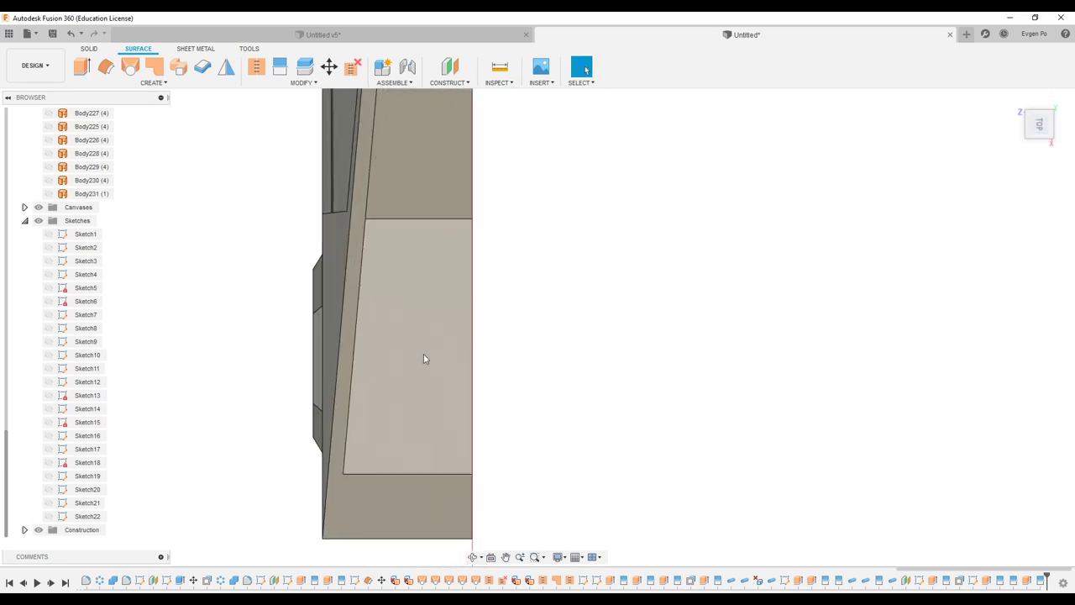
middle_click_drag(424, 354, 584, 67, "shift")
- Start Sketch23 on the bed-cover face and draw a line near its bottom edge
right_click(408, 319)
left_click(404, 374)
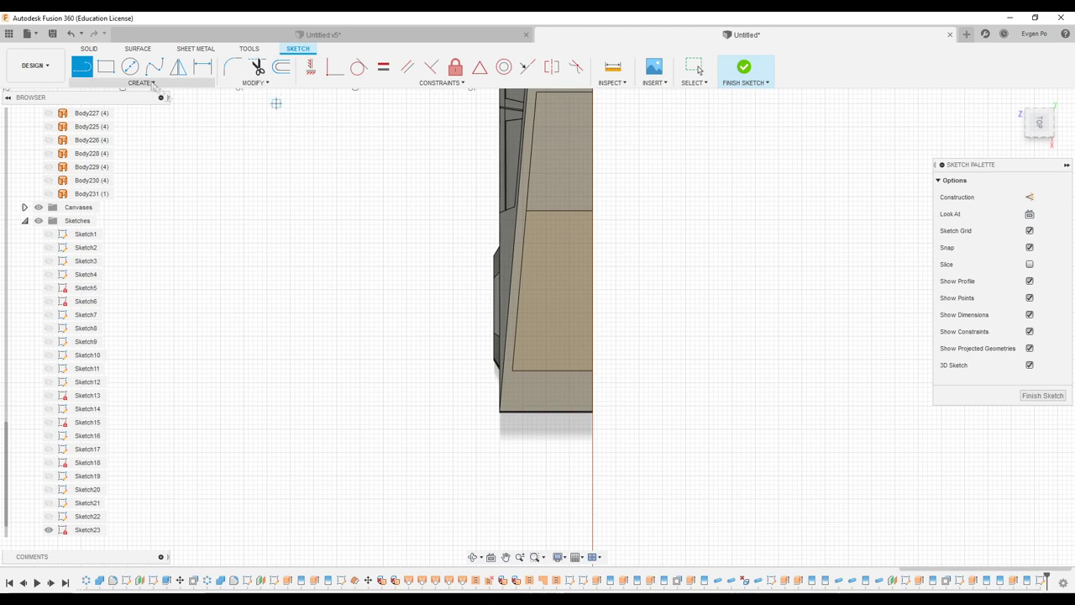
left_click(137, 83)
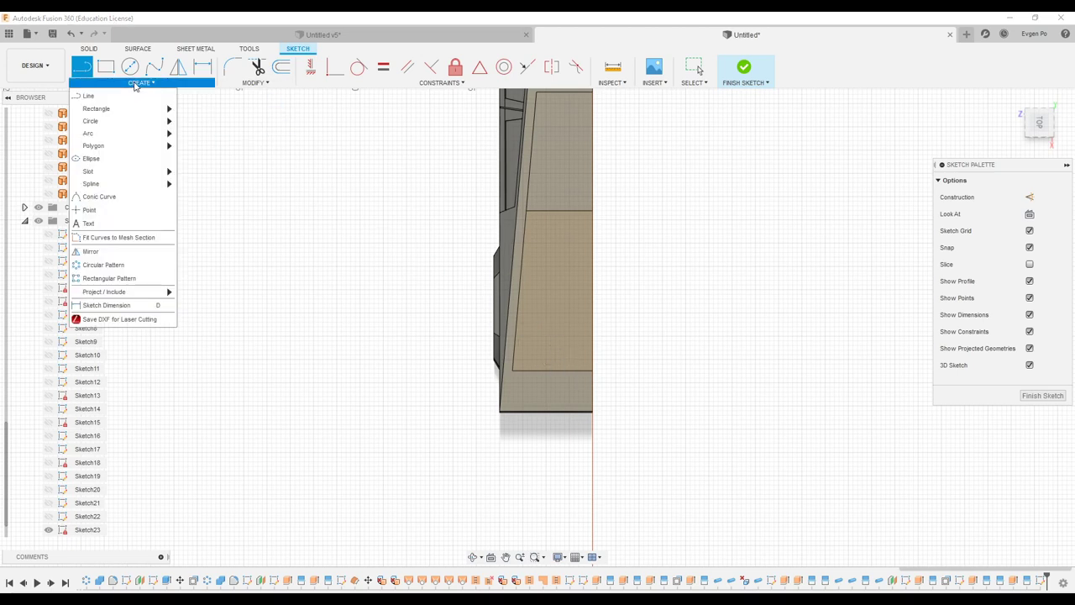
scroll(524, 226, "up", 3)
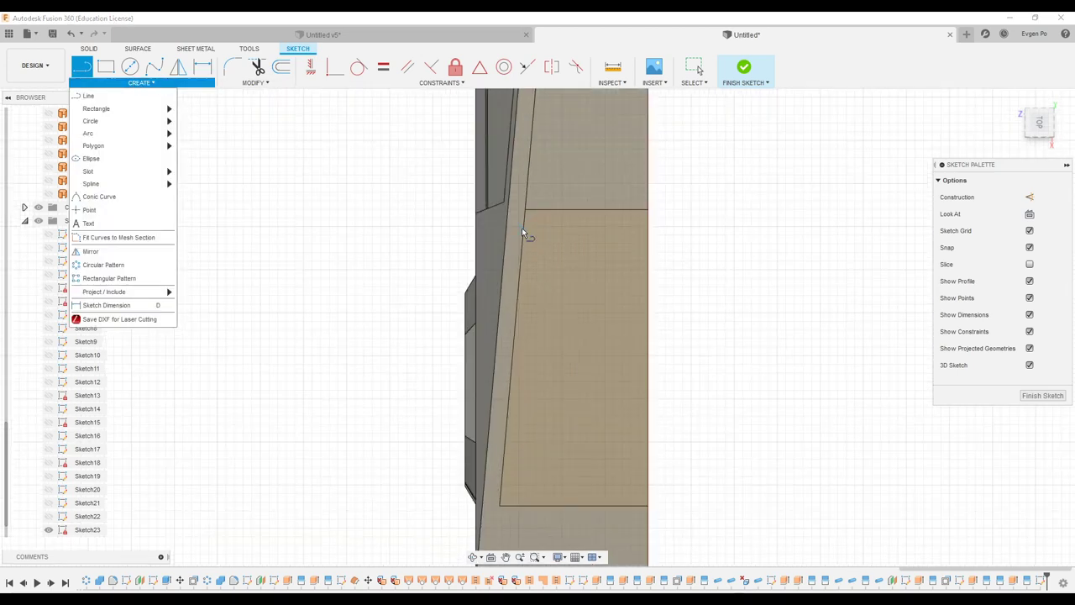
key("l")
left_click(523, 235)
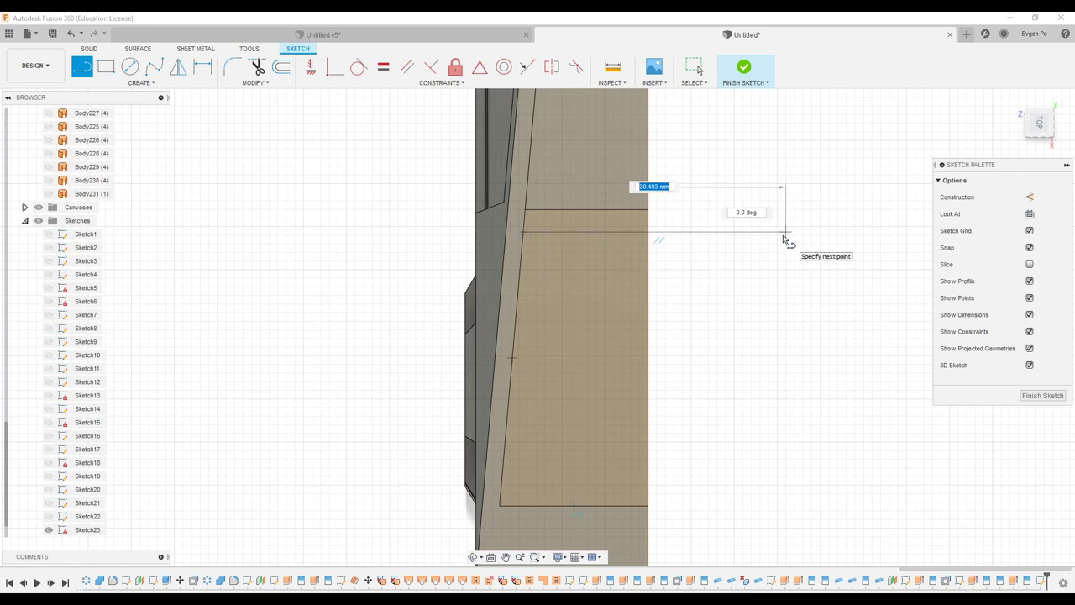
key("Escape")
left_click(148, 85)
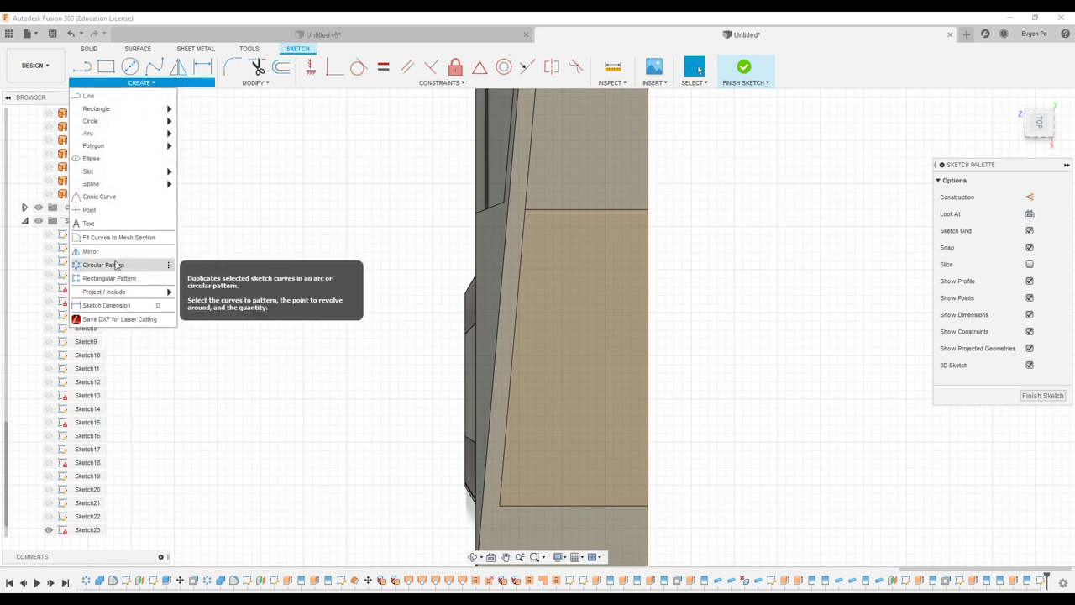
left_click(134, 95)
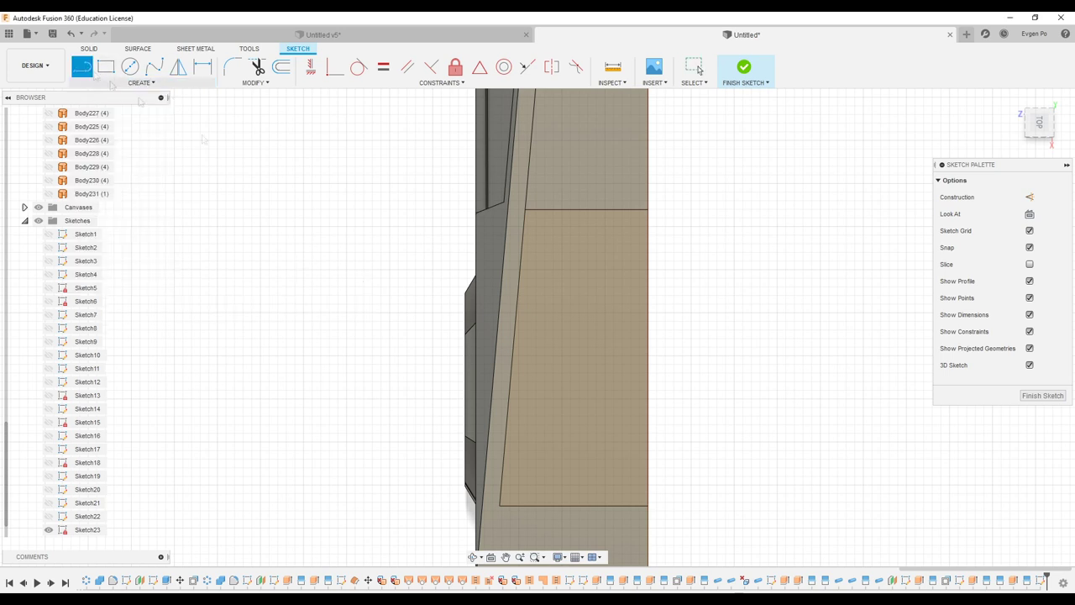
left_click(502, 480)
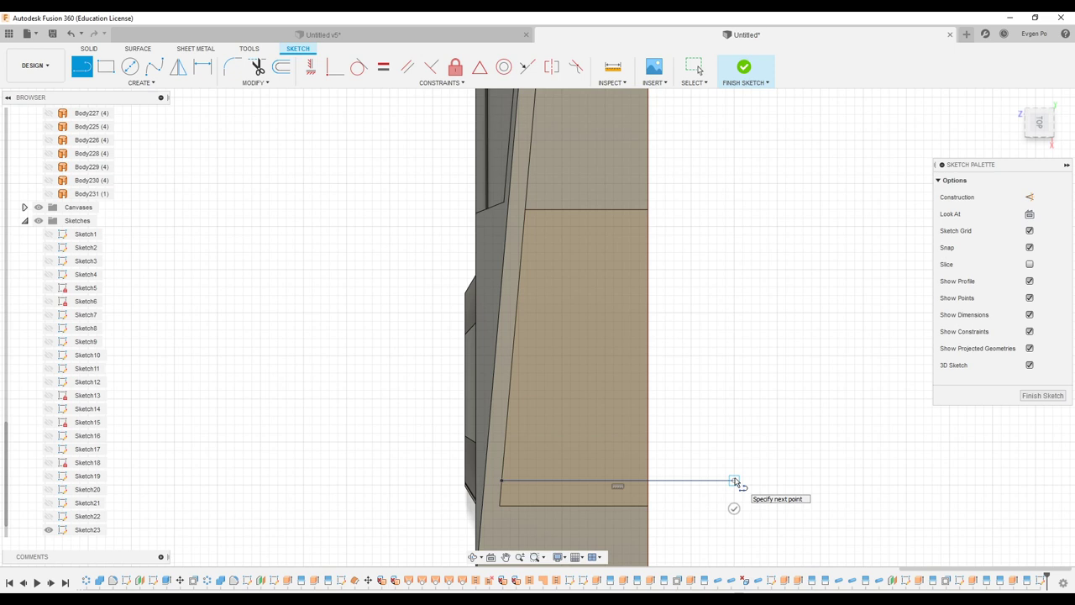
- Pattern the line into 10 copies over -28 mm along the left edge and finish the sketch
left_click(141, 83)
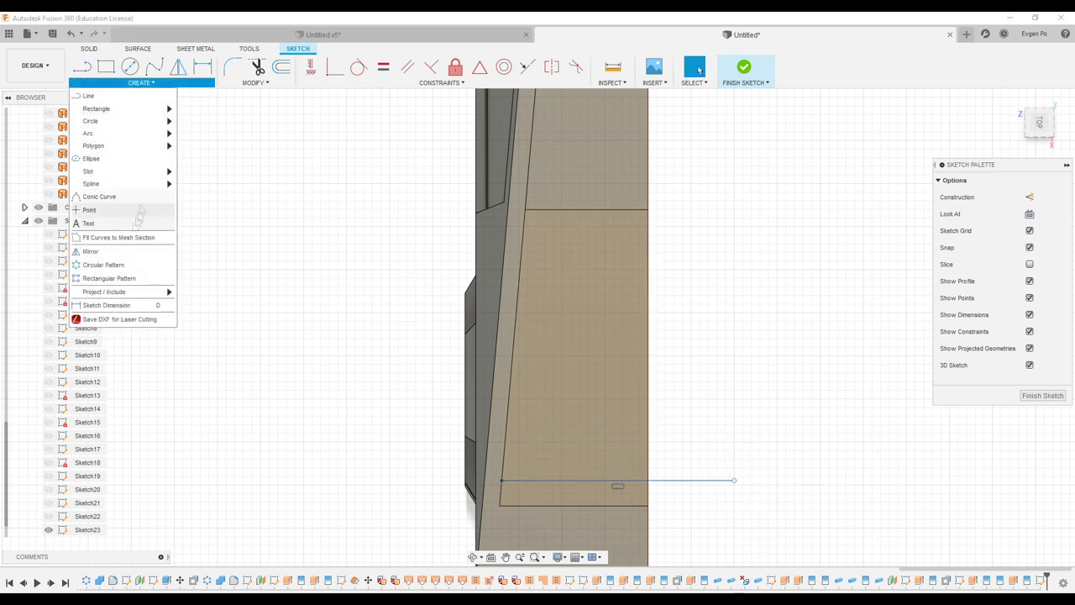
left_click(109, 270)
left_click(619, 480)
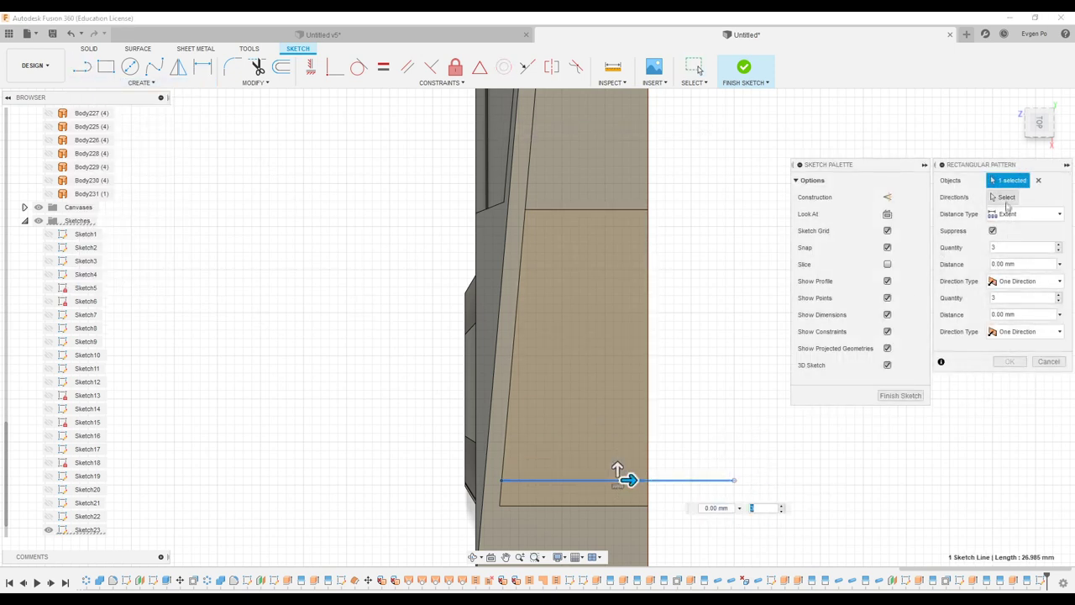
left_click(504, 421)
left_click_drag(621, 486, 654, 254)
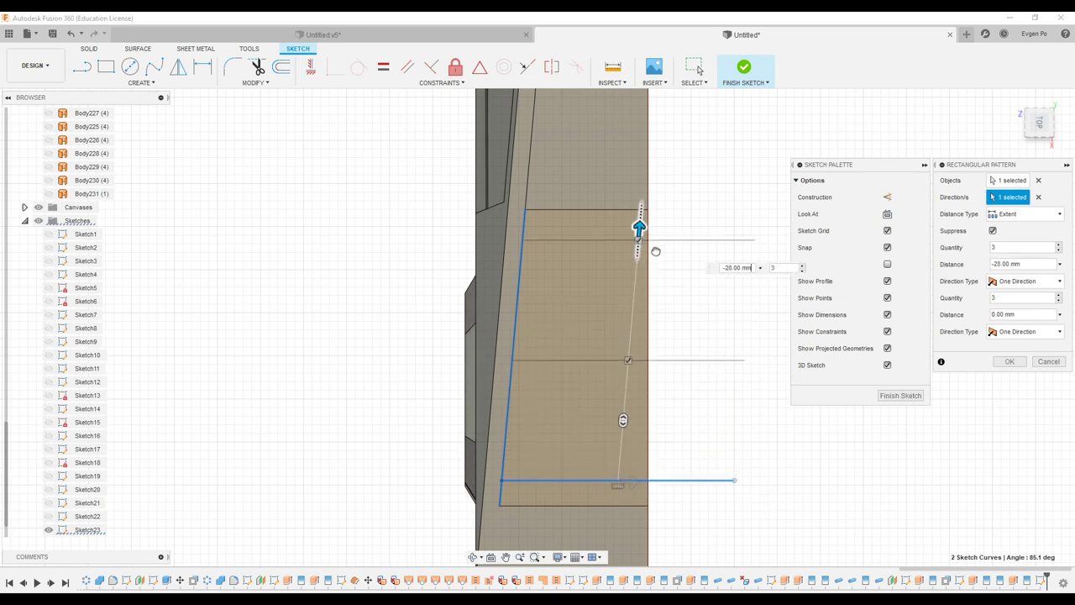
left_click(1060, 244)
left_click(1059, 244)
left_click(1060, 244)
left_click(1059, 245)
left_click(1059, 244)
left_click(1010, 362)
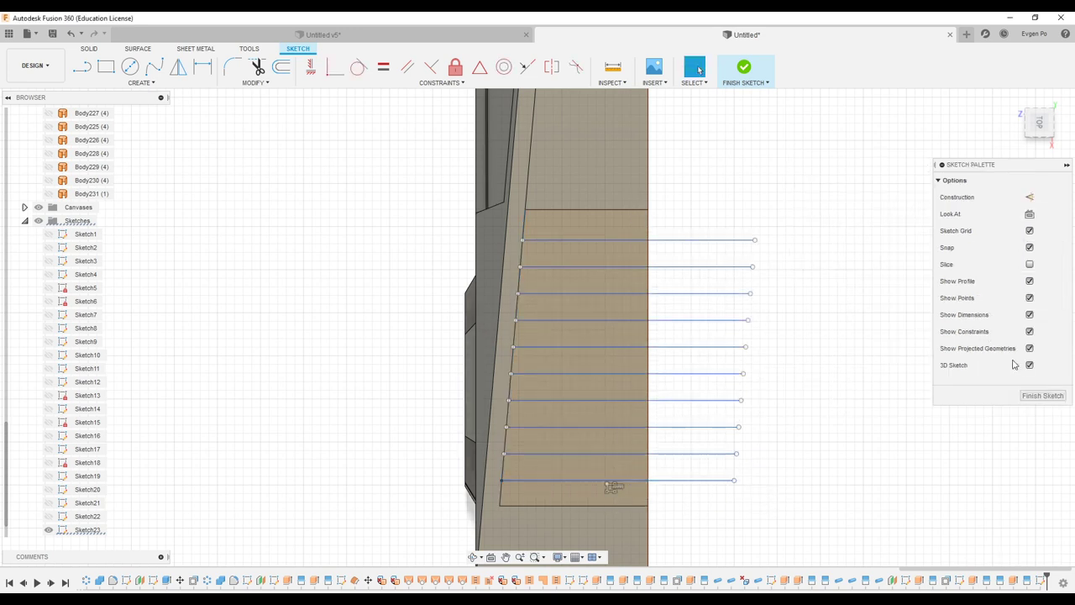
middle_click_drag(661, 279, 660, 271, "shift")
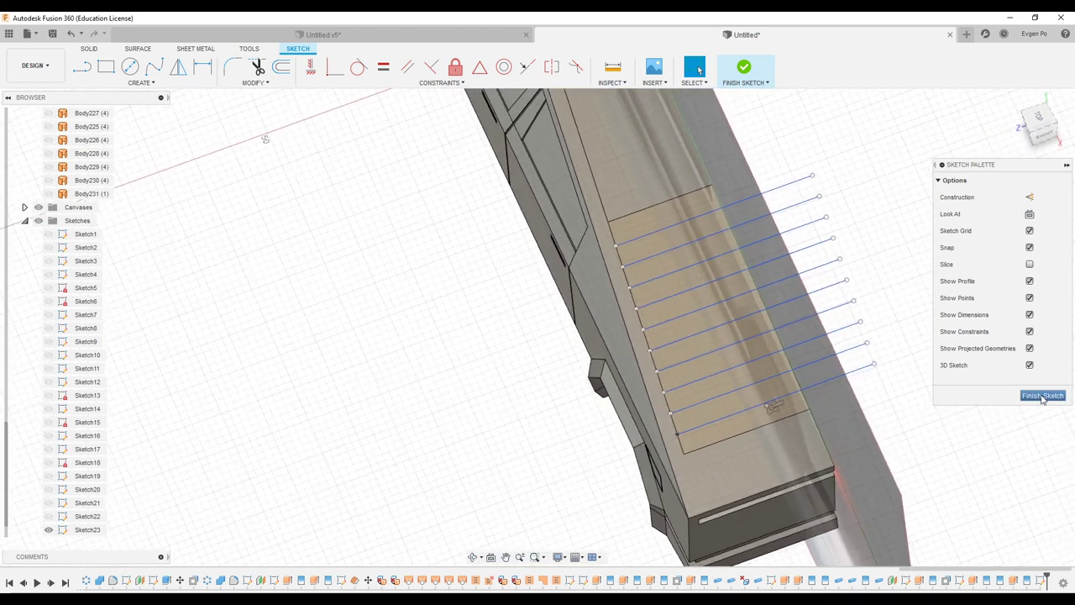
left_click(1042, 395)
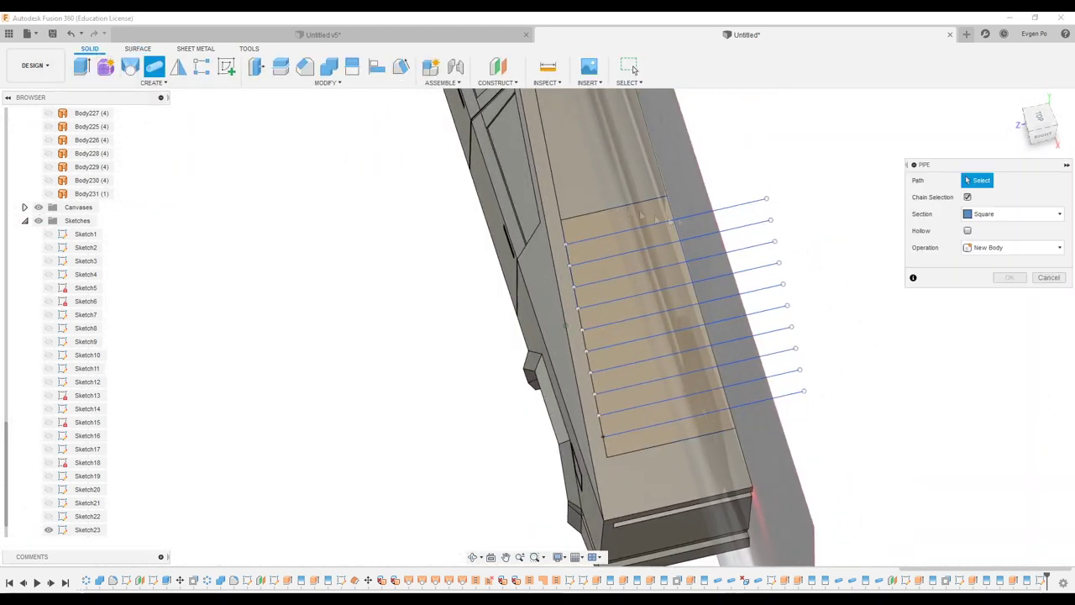
- Cut the first 0.10 mm square pipe grooves along the top sketch lines
left_click(733, 221)
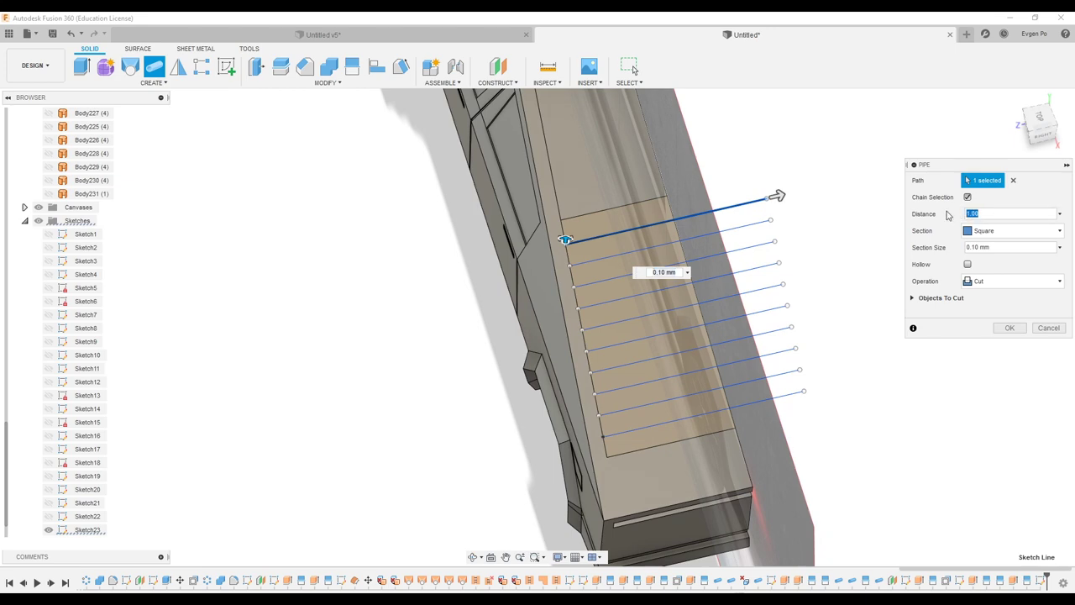
type("2")
key("Return")
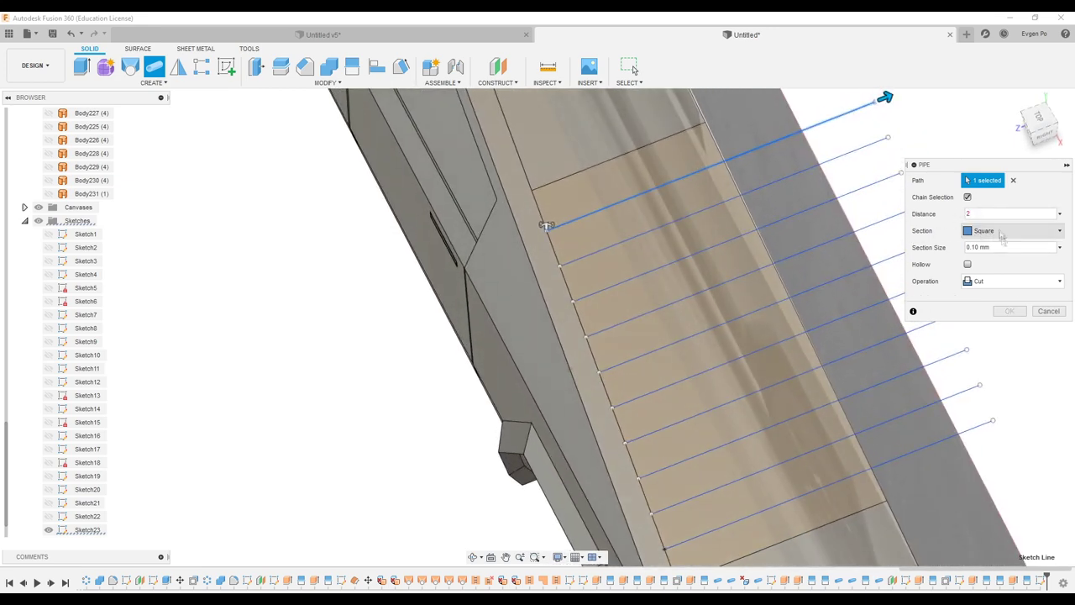
left_click(1009, 311)
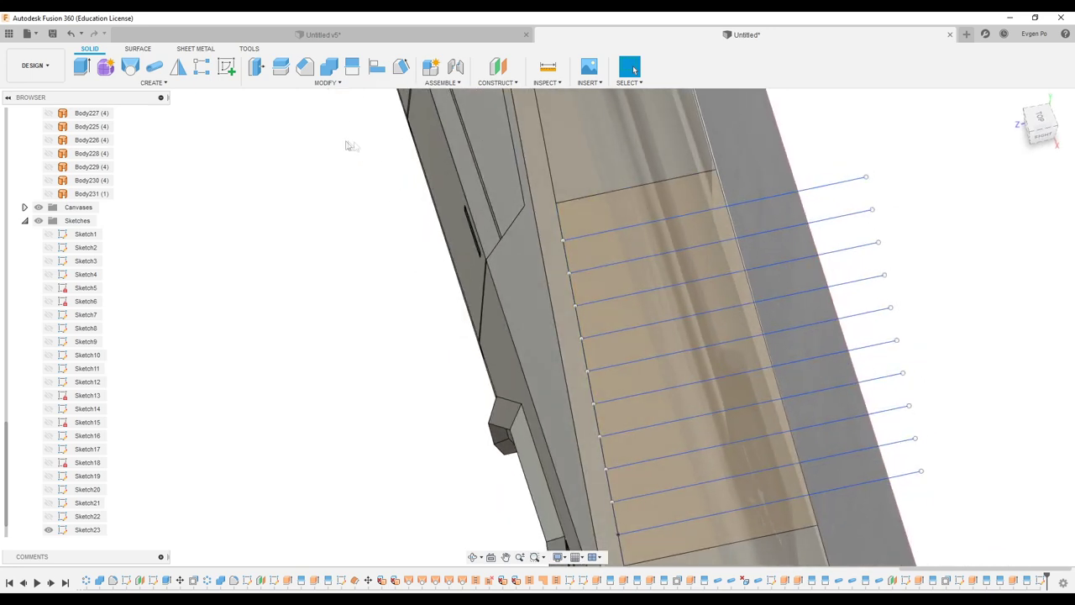
key("Return")
left_click(588, 196)
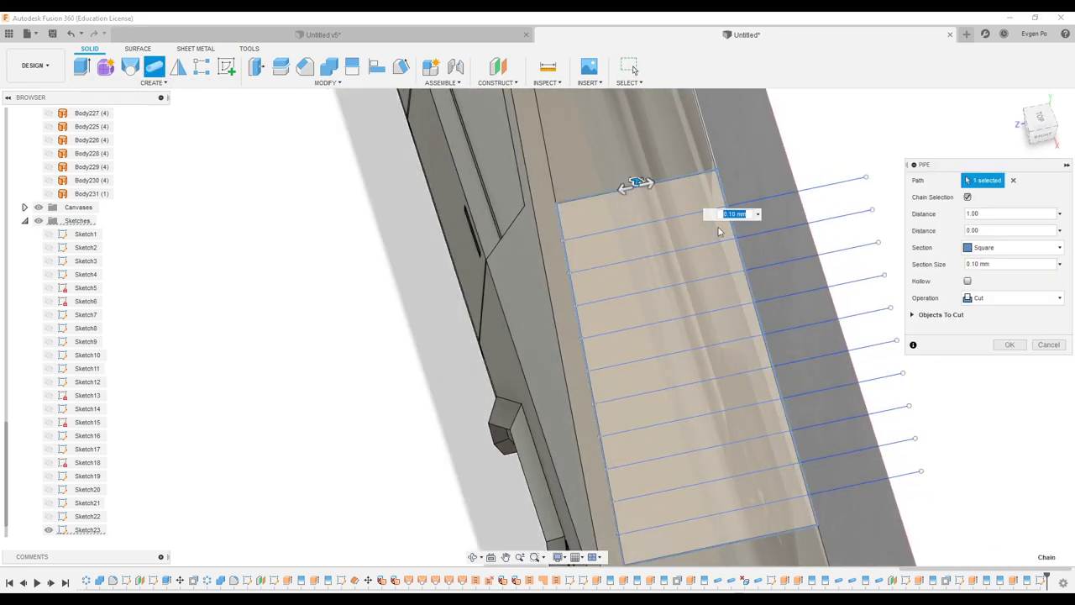
left_click(1010, 344)
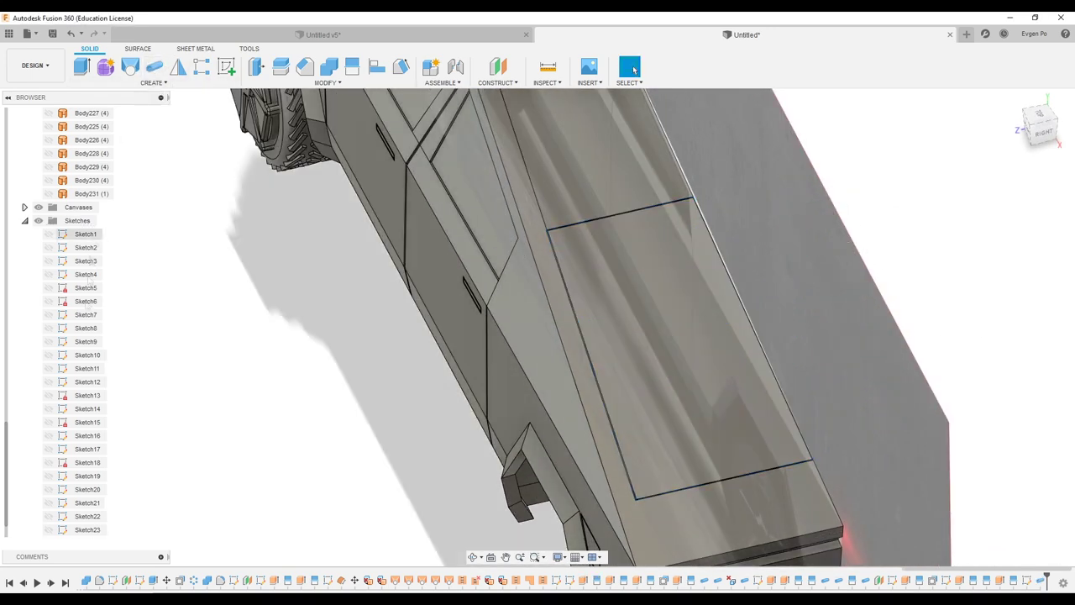
- Show Sketch23 again and cut another 0.10 mm square groove along its next line
left_click(48, 517)
key("Return")
key("Escape")
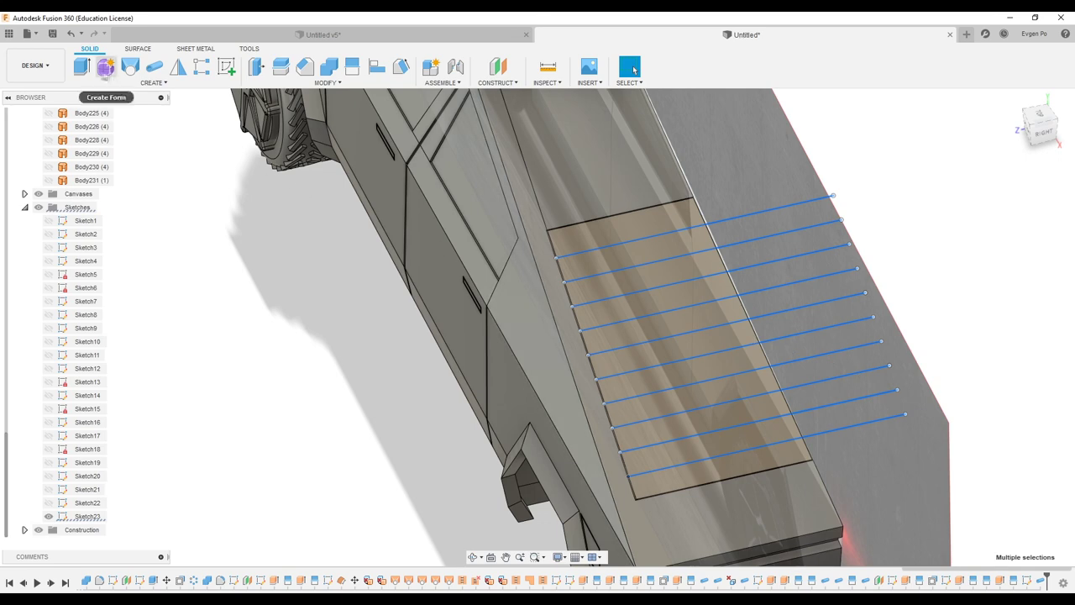
key("Return")
left_click(1010, 328)
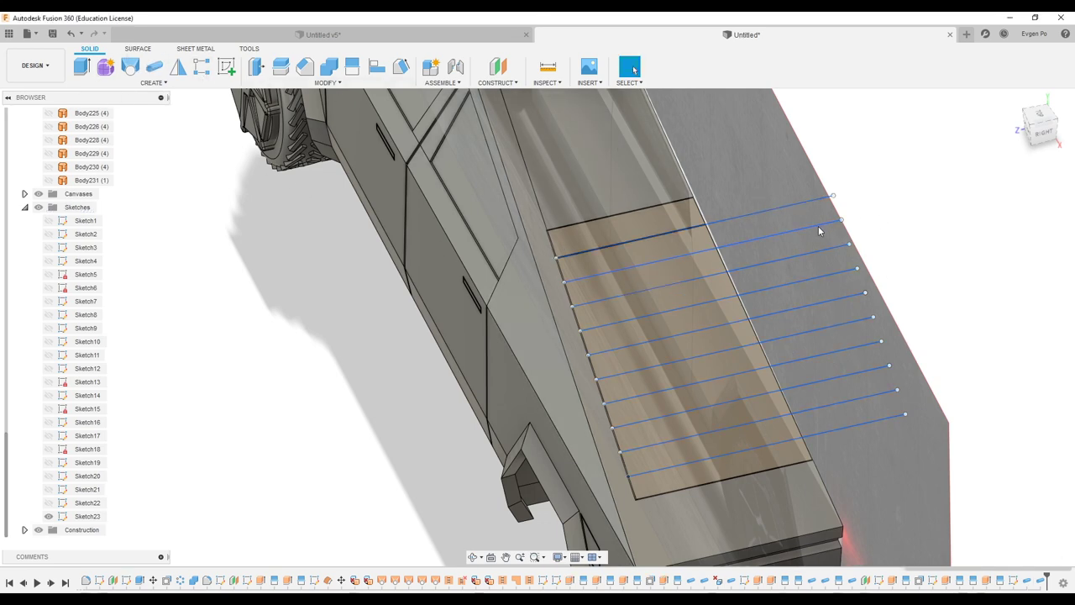
double_click(818, 226)
left_click(1048, 244)
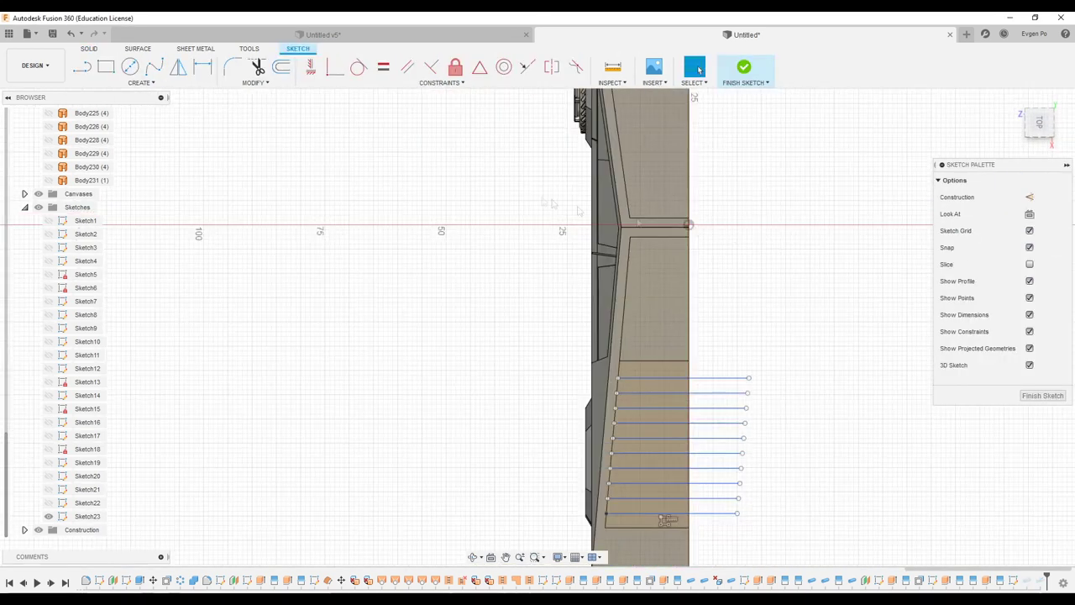
left_click(744, 67)
key("Return")
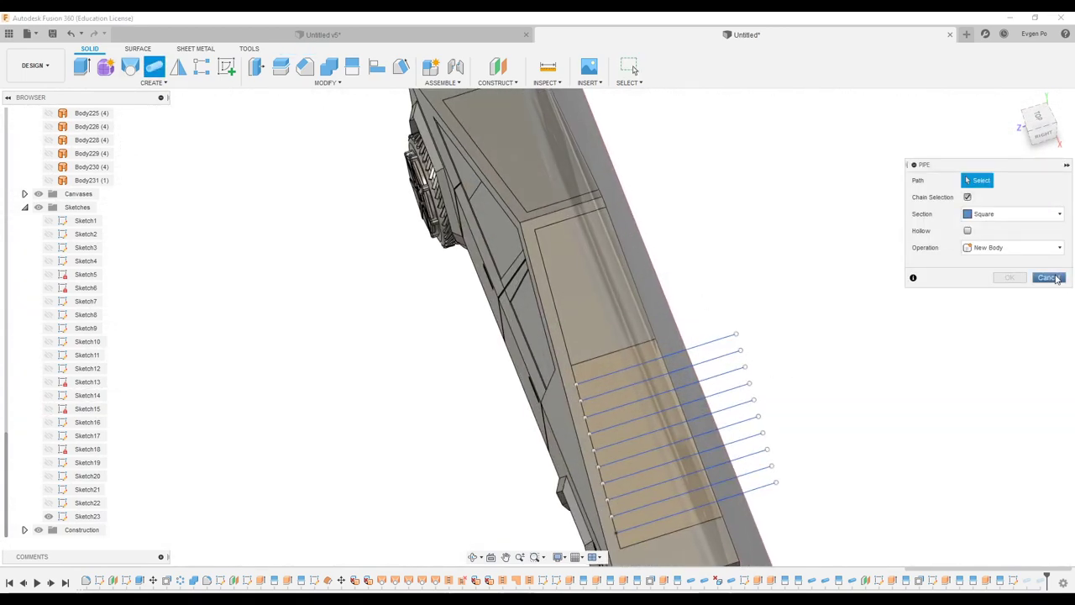
left_click(1048, 277)
left_click(1049, 395)
key("Return")
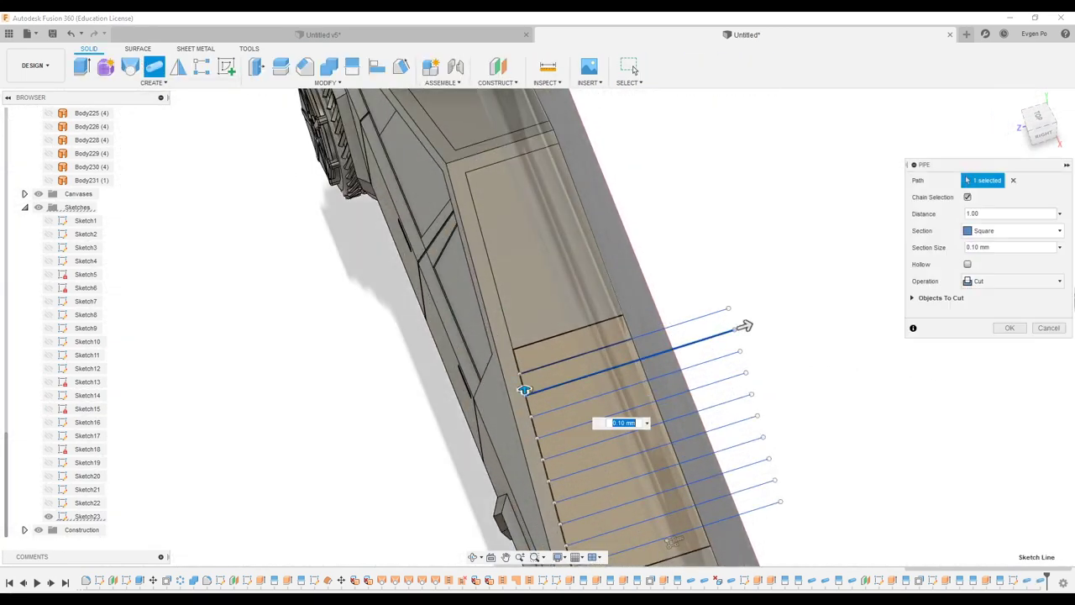
left_click(1017, 326)
- Cut 0.10 mm square pipe grooves along the next several Sketch23 lines
left_click(161, 84)
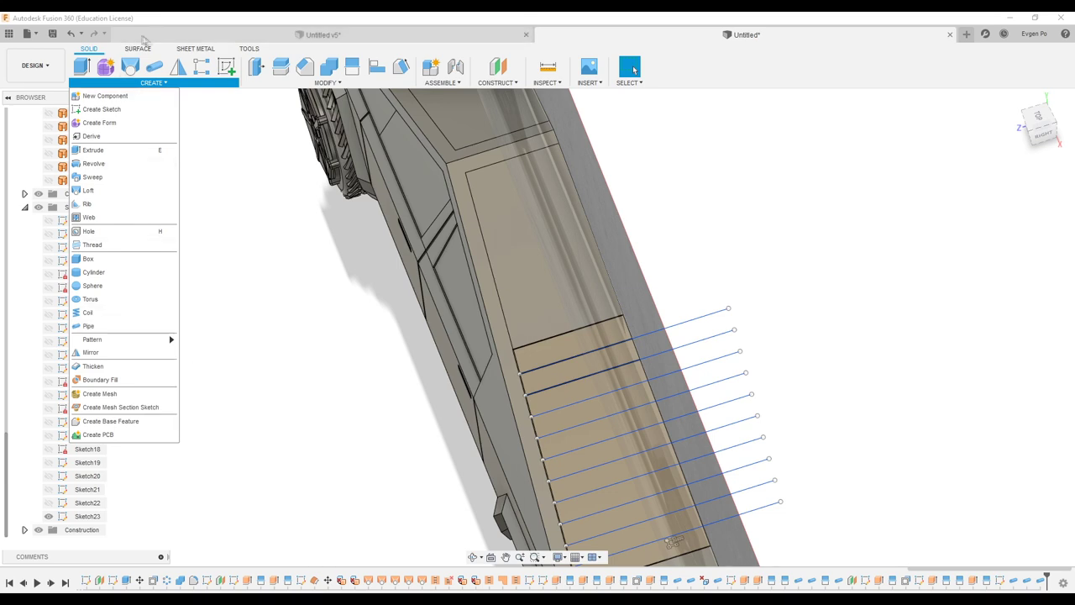
left_click(155, 67)
left_click(609, 286)
key("Return")
key("Return")
left_click(613, 308)
key("Return")
key("Return")
left_click(600, 366)
- Cut the last grooves along the remaining lines and view the whole ribbed bed cover
key("Return")
key("Return")
left_click(596, 343)
key("Return")
key("Return")
left_click(613, 389)
key("Return")
key("Return")
left_click(629, 359)
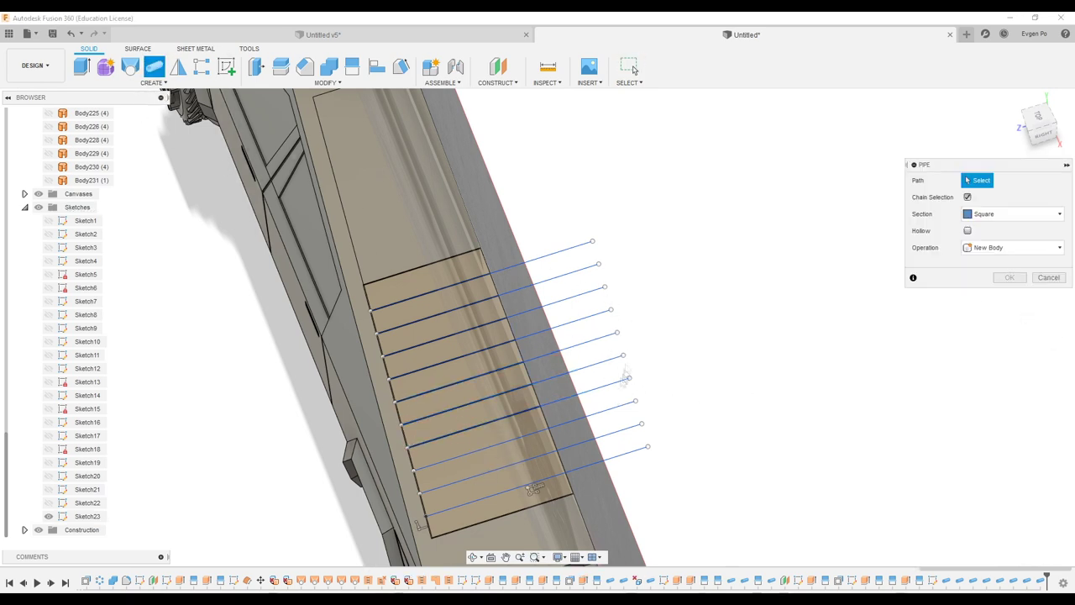
key("Return")
key("Return")
left_click(617, 433)
key("Return")
key("Return")
left_click(627, 380)
key("Return")
middle_click_drag(661, 440, 297, 445, "shift")
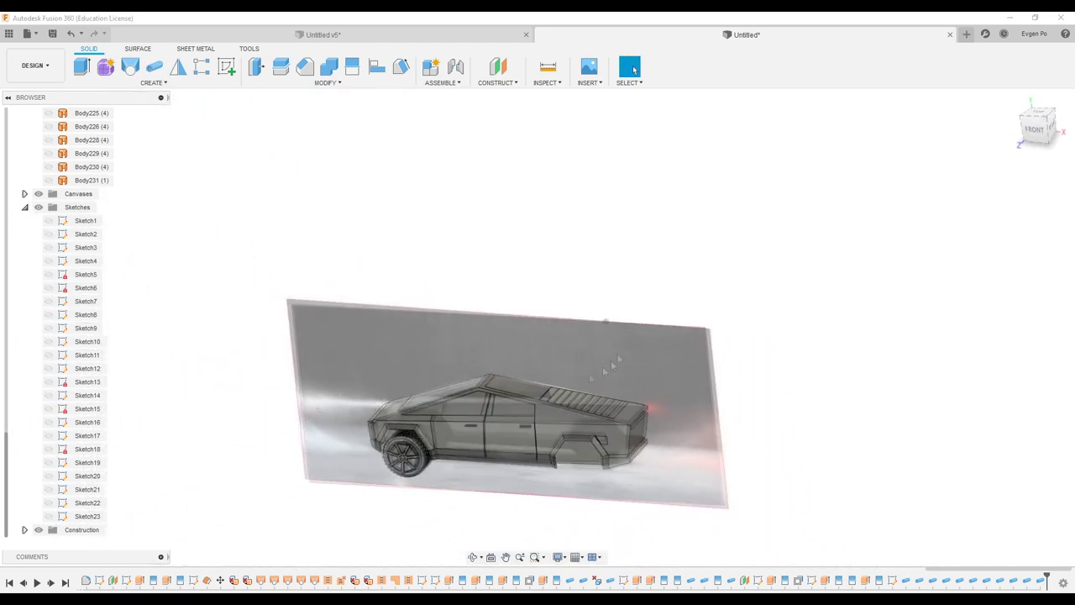
scroll(63, 304, "up", 4)
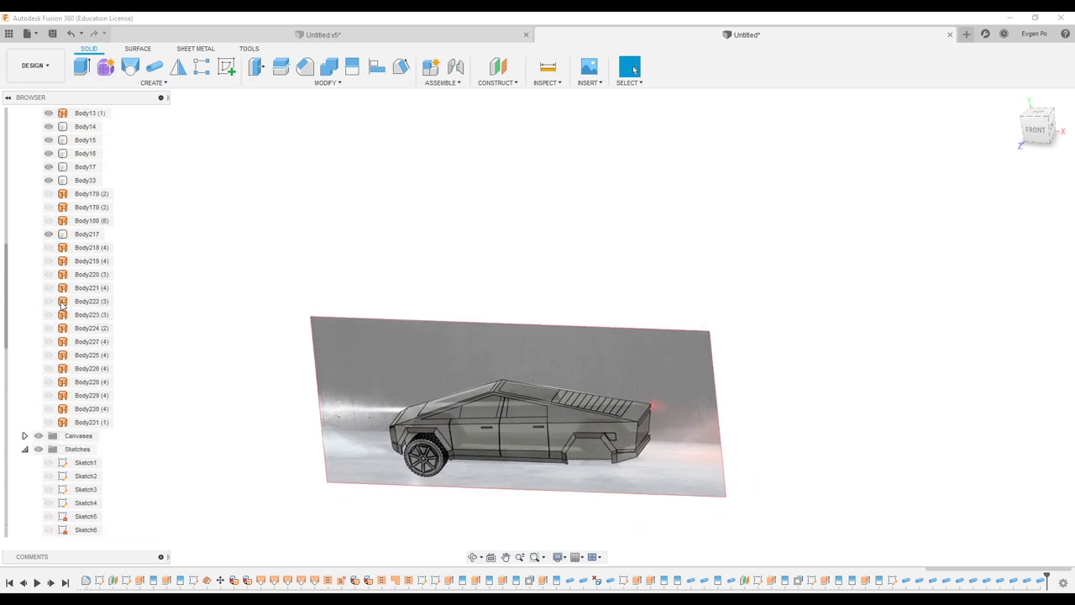
- Copy the three front wheel bodies 78.50 mm along X into the rear wheel arch
left_click(90, 180)
left_click(91, 169)
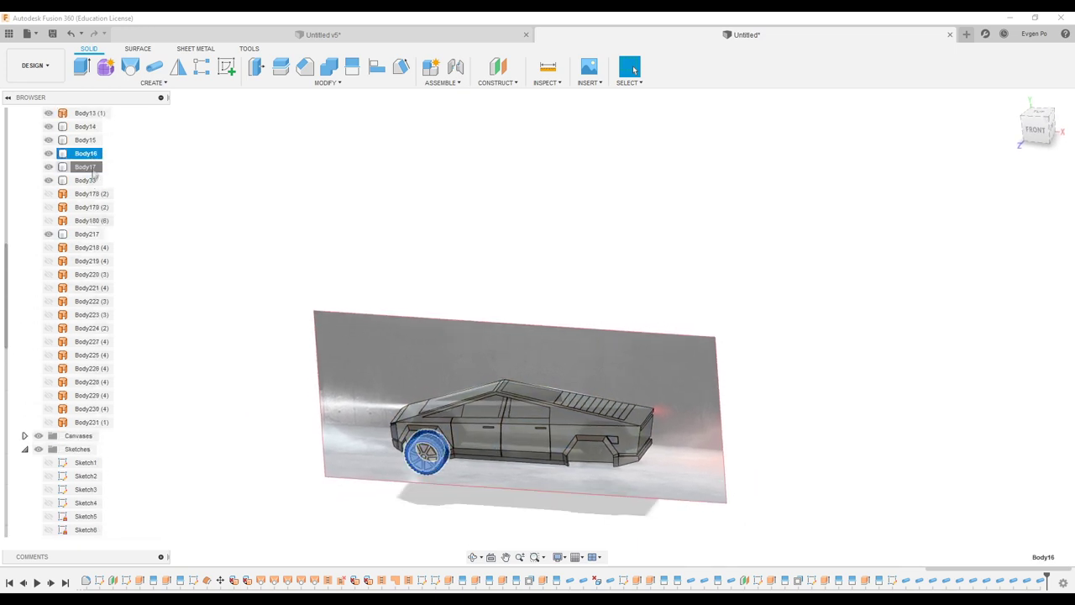
key("m")
left_click(988, 349)
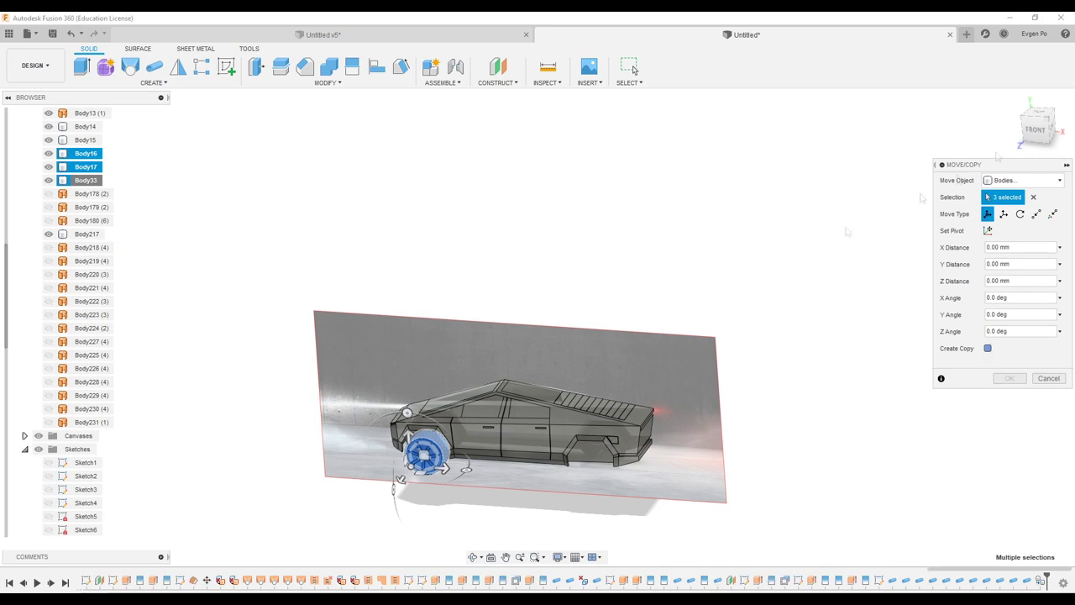
left_click(1035, 128)
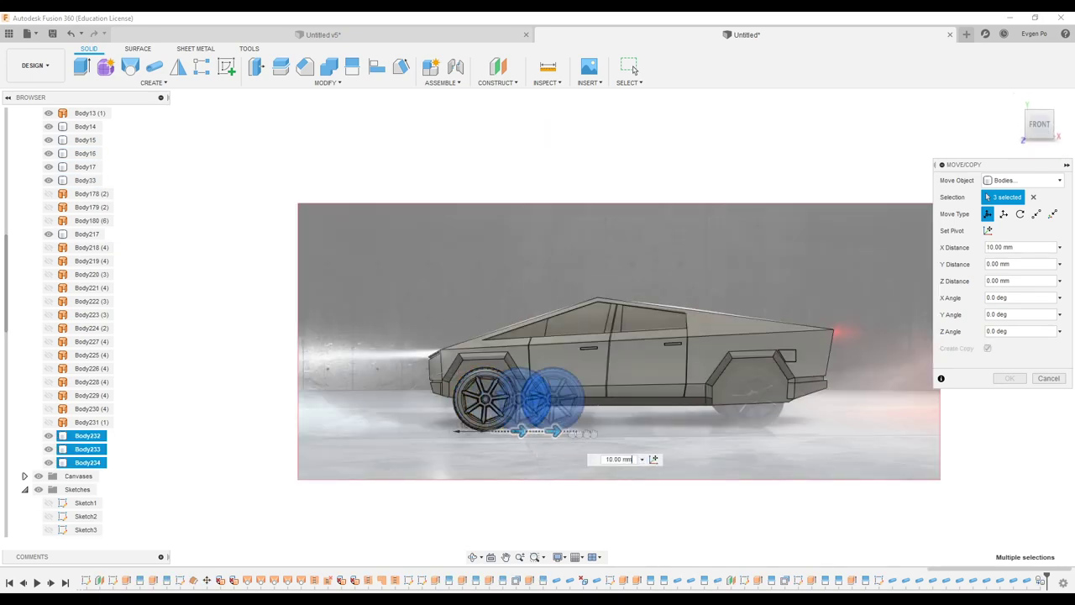
left_click_drag(473, 426, 748, 432)
scroll(603, 471, "up", 5)
left_click_drag(521, 461, 449, 461)
scroll(507, 461, "up", 3)
scroll(449, 460, "down", 3)
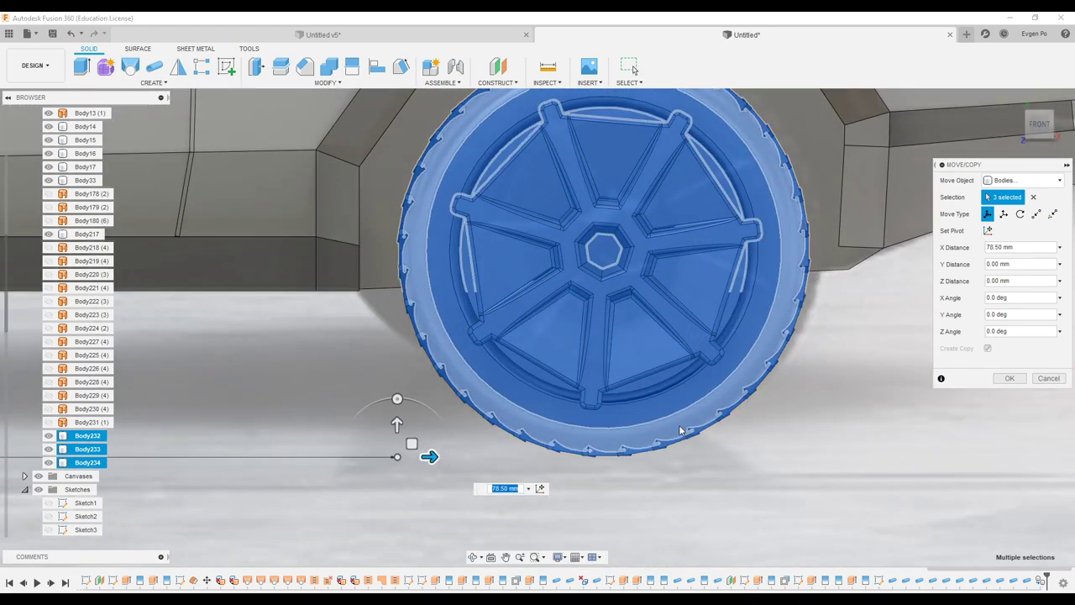
left_click(1009, 378)
left_click(812, 370)
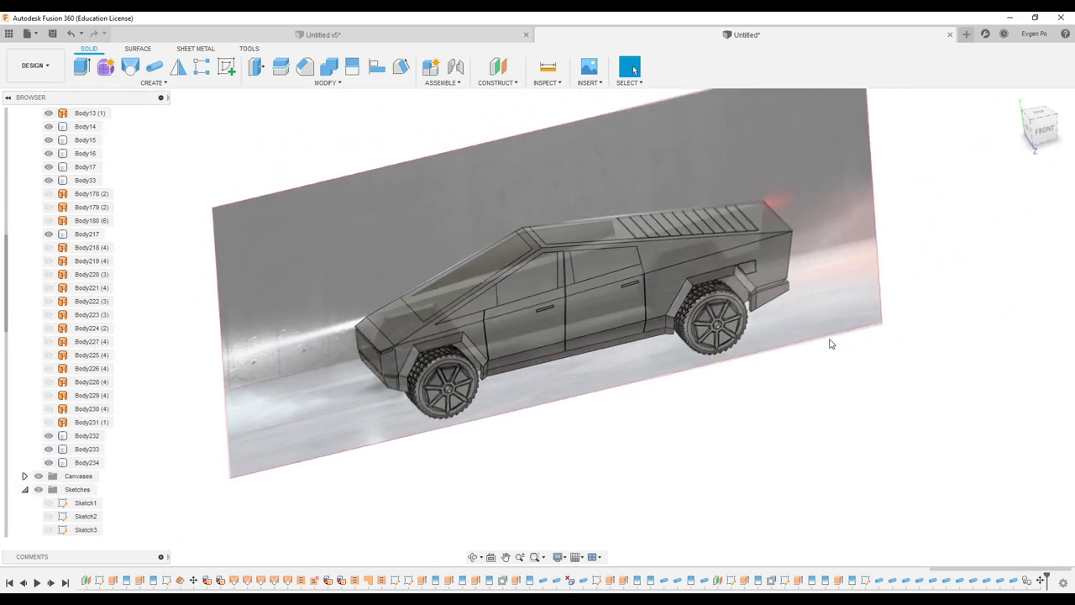
- Mirror the main truck body Body217 across the centre plane
left_click(649, 273)
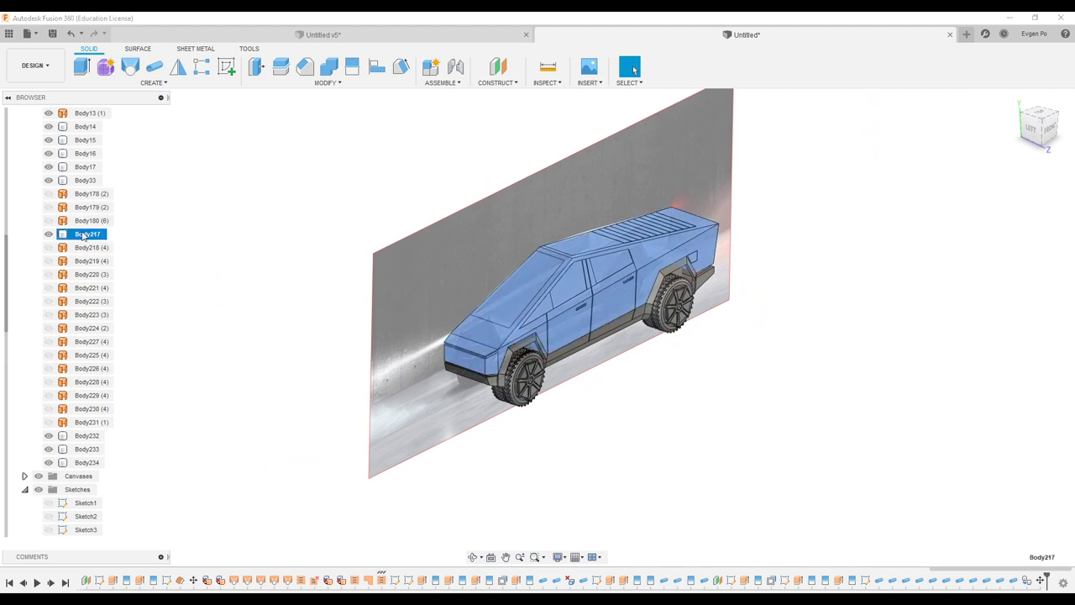
left_click(178, 67)
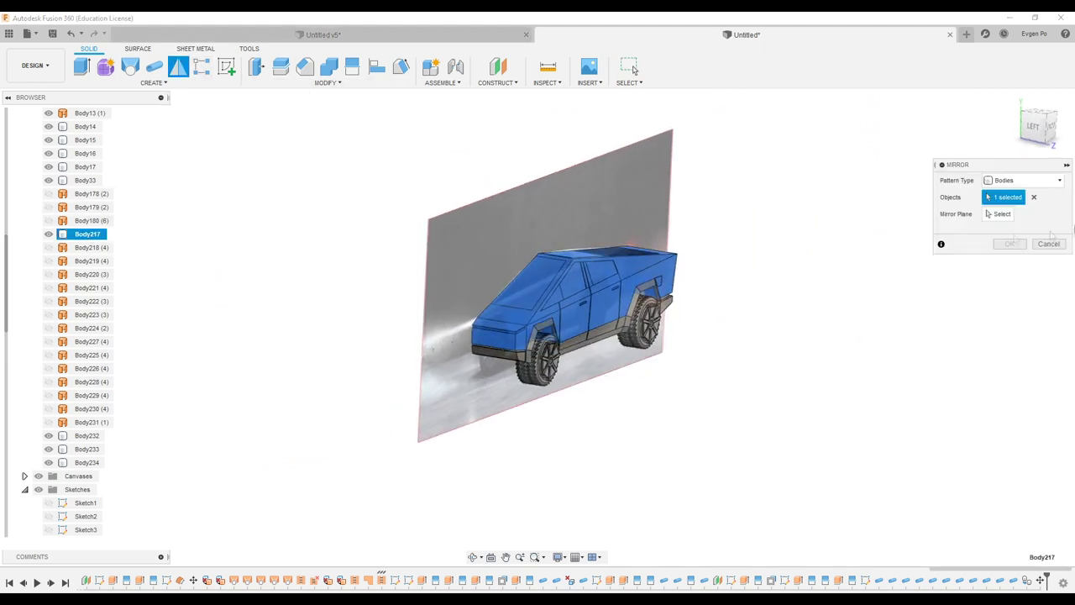
left_click(604, 395)
left_click(993, 250)
left_click(630, 67)
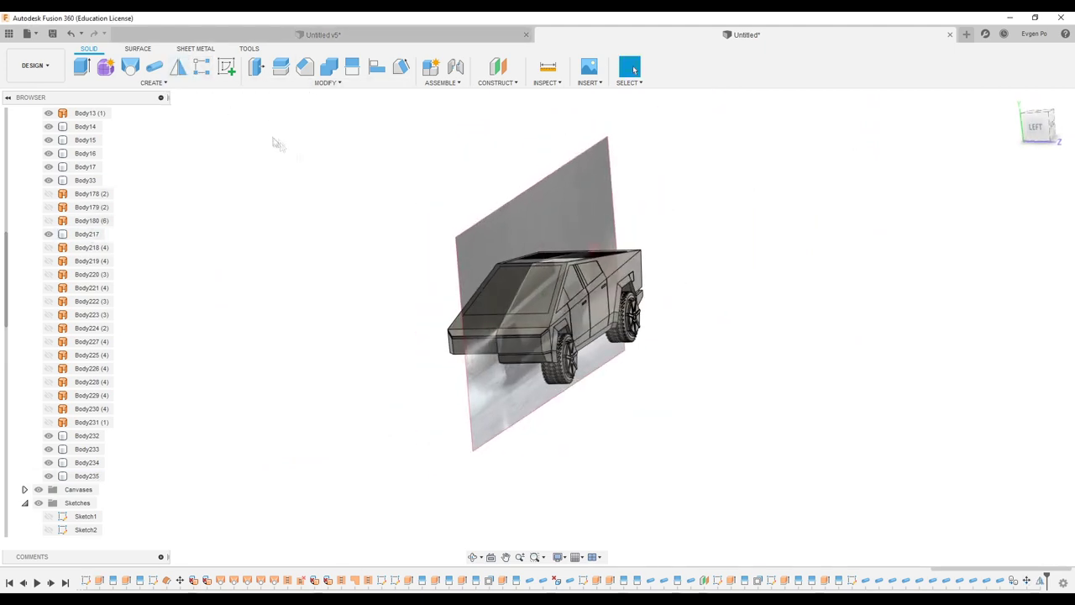
- Mirror the front and rear wheel and fender bodies across the centre plane as whole bodies
left_click(178, 67)
left_click(1025, 180)
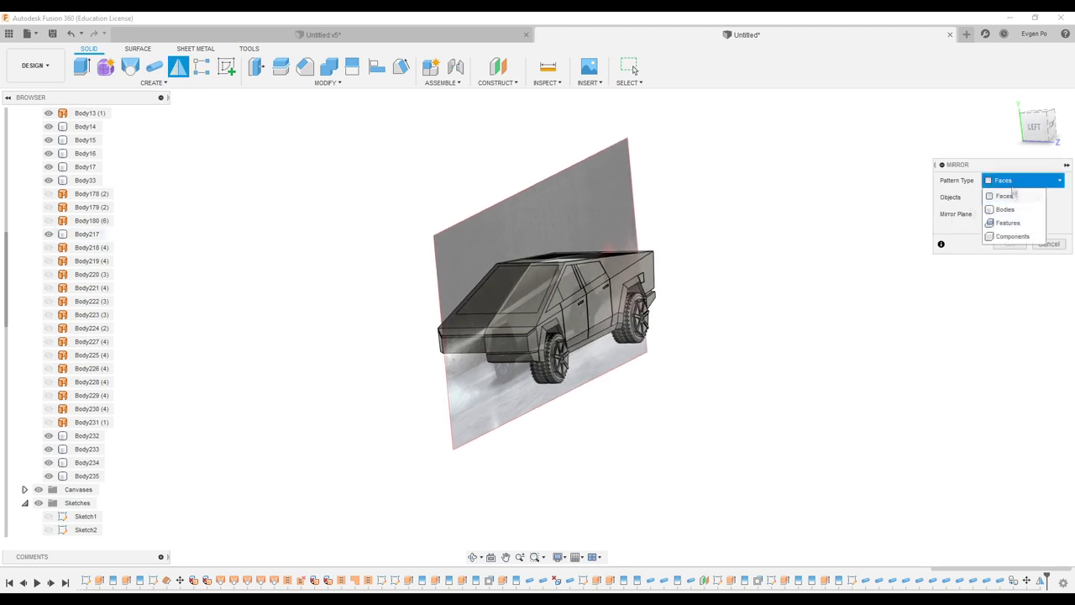
left_click(1003, 193)
middle_click_drag(649, 321, 643, 326, "shift")
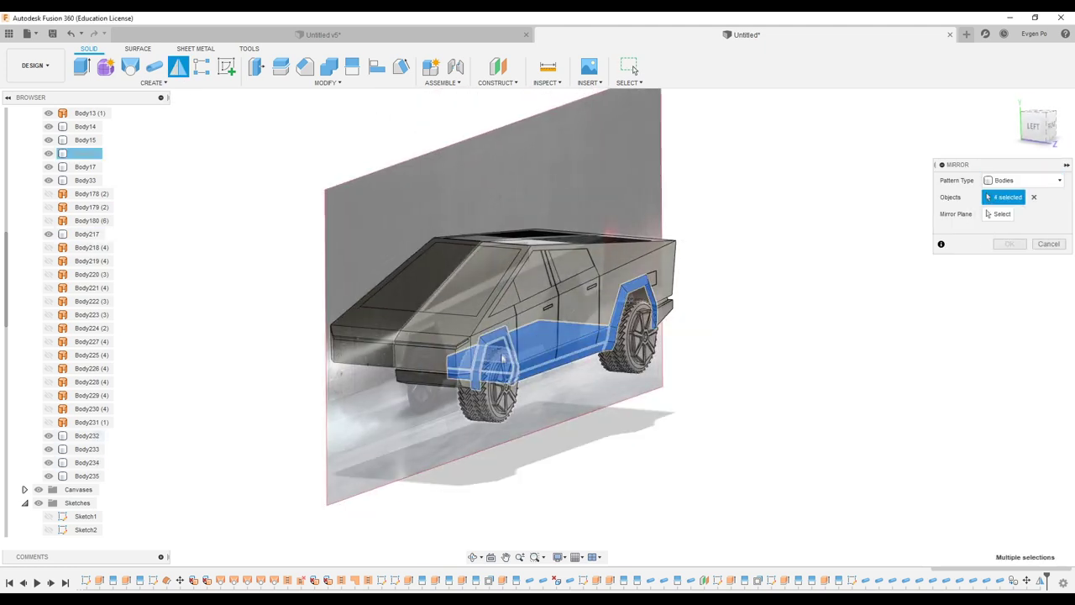
left_click(500, 365)
scroll(643, 342, "up", 2)
left_click(630, 336)
left_click(628, 338)
left_click(630, 338)
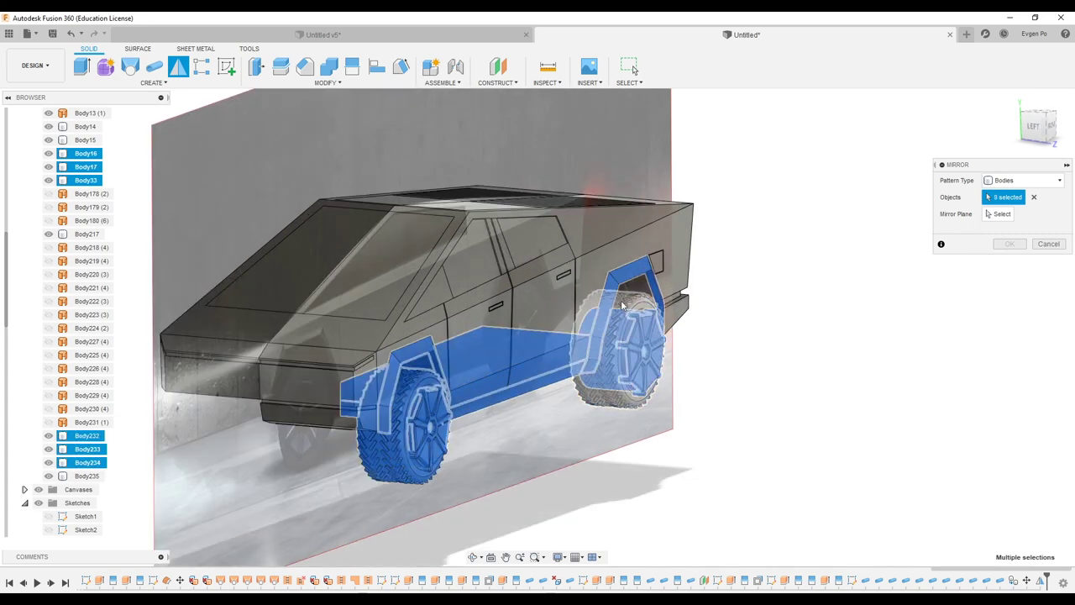
left_click(630, 338)
middle_click_drag(449, 419, 520, 376, "shift")
middle_click_drag(485, 408, 505, 351, "shift")
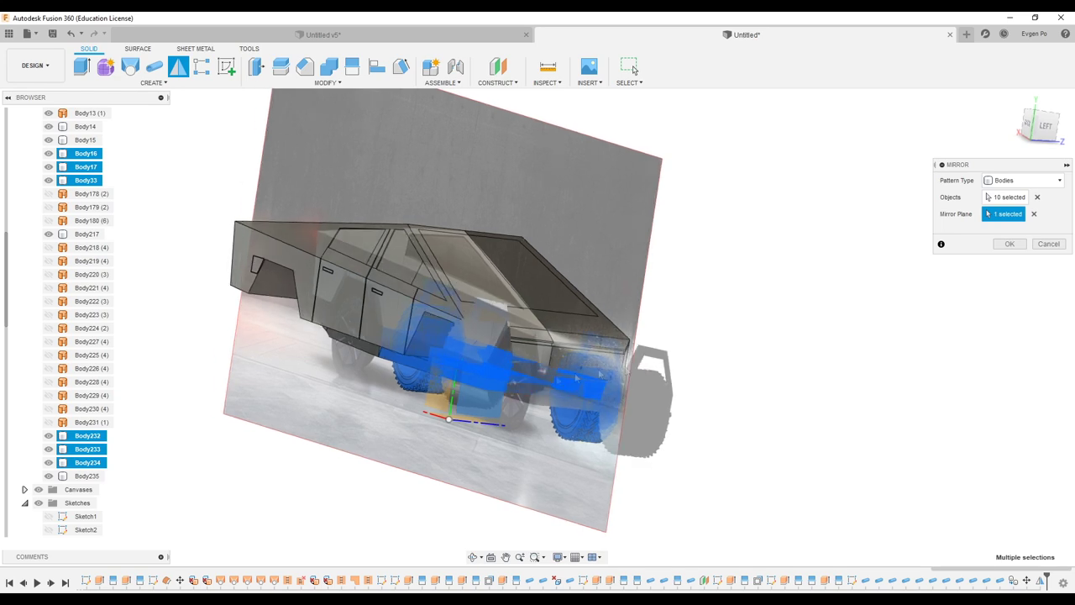
left_click(505, 351)
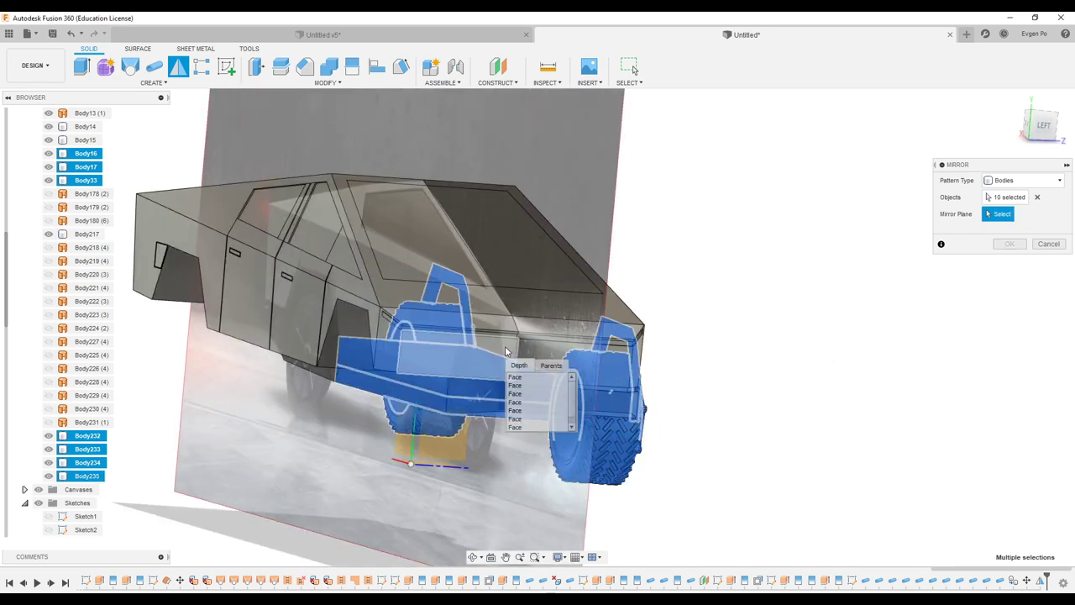
left_click(1009, 245)
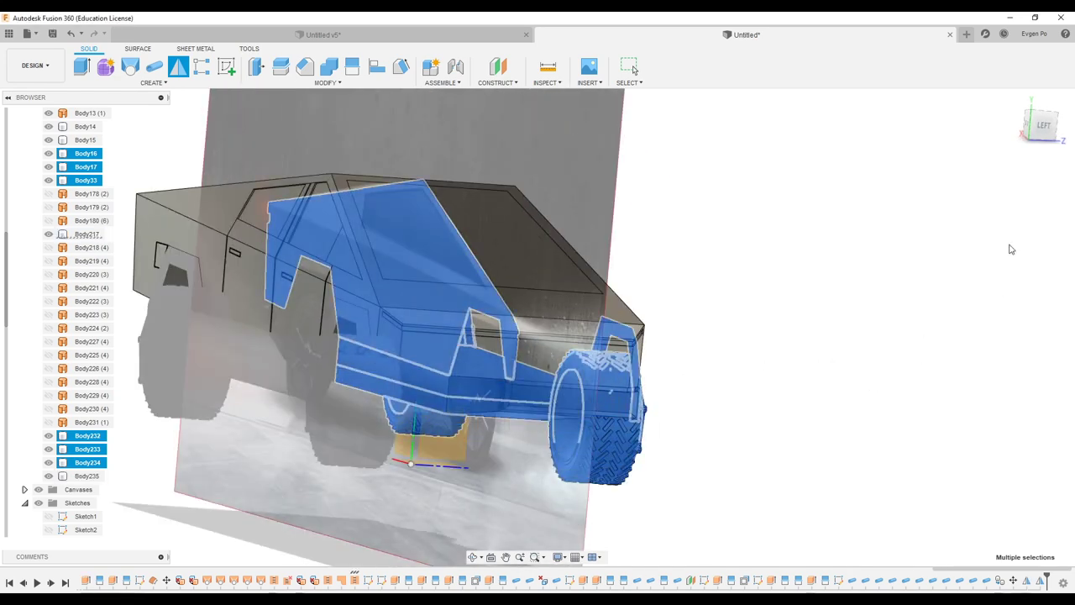
- Mirror the rear pieces across the centre plane too
middle_click_drag(1011, 249, 1031, 280, "shift")
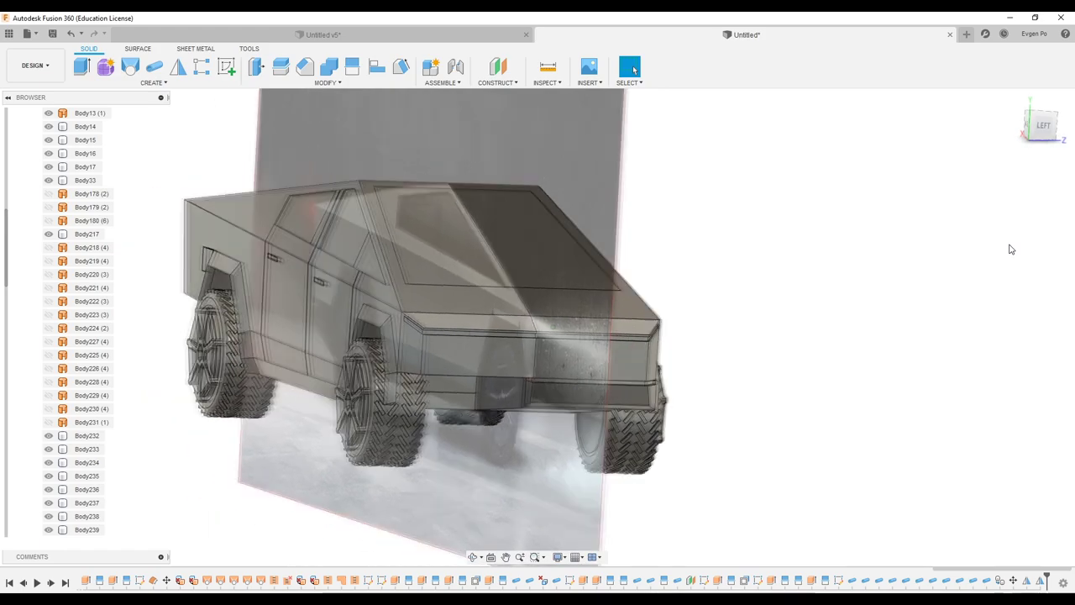
scroll(524, 291, "up", 5)
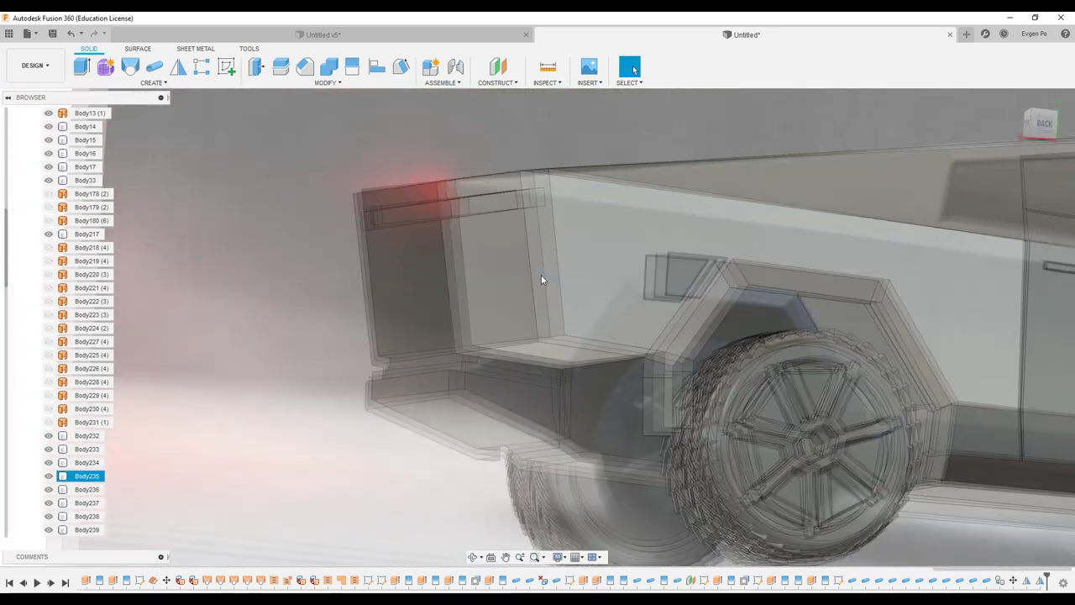
middle_click_drag(542, 280, 356, 135, "shift")
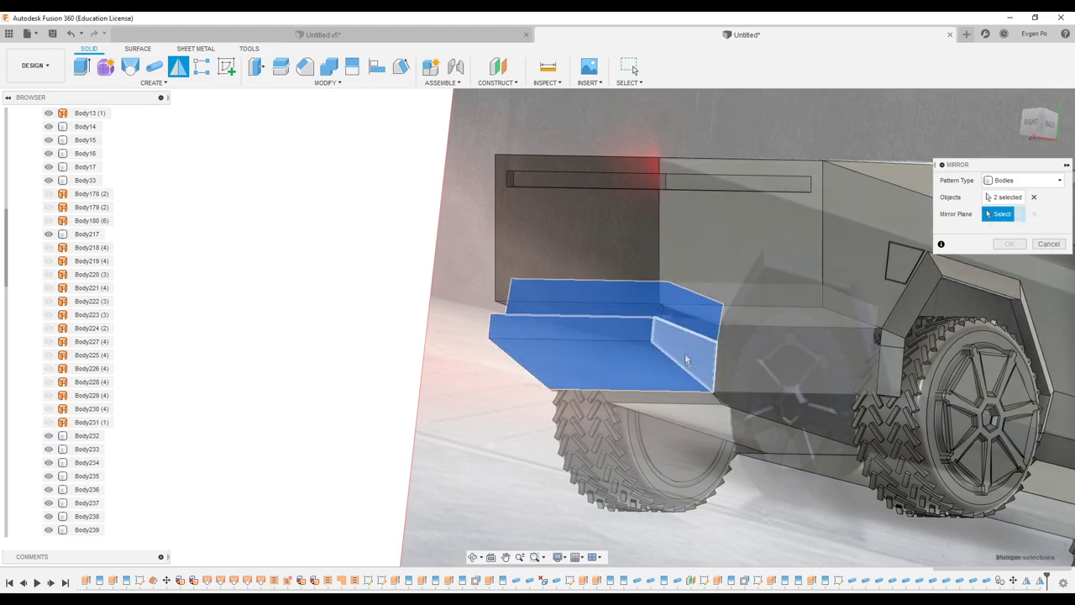
left_click(686, 358)
left_click(1009, 243)
mouse_move(988, 259)
middle_mouse_down("shift")
mouse_move(931, 285)
mouse_move(612, 304)
mouse_move(454, 286)
mouse_move(94, 356)
middle_mouse_up("shift")
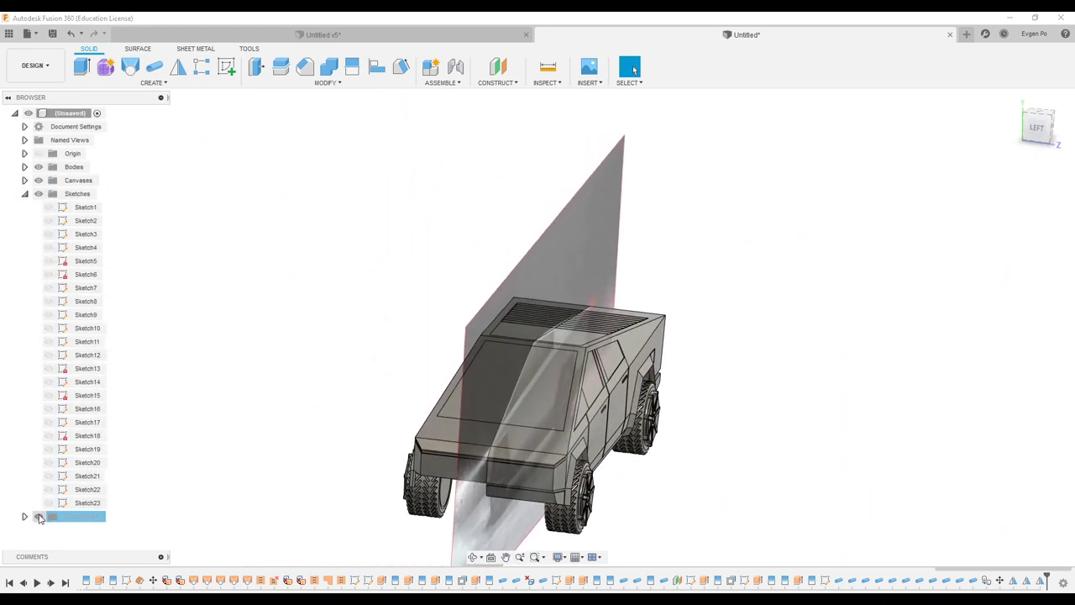
- Mirror the rear bumper and lower side panel bodies across the centre plane
middle_click_drag(47, 221, 236, 221, "shift")
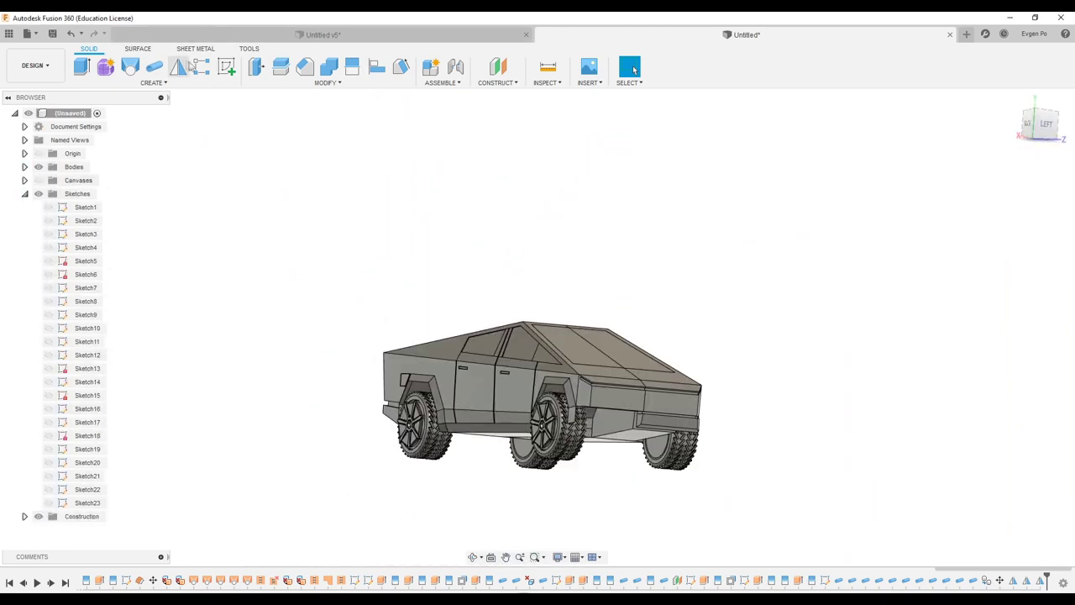
left_click(178, 68)
scroll(739, 369, "up", 5)
left_click(790, 239)
scroll(789, 252, "up", 5)
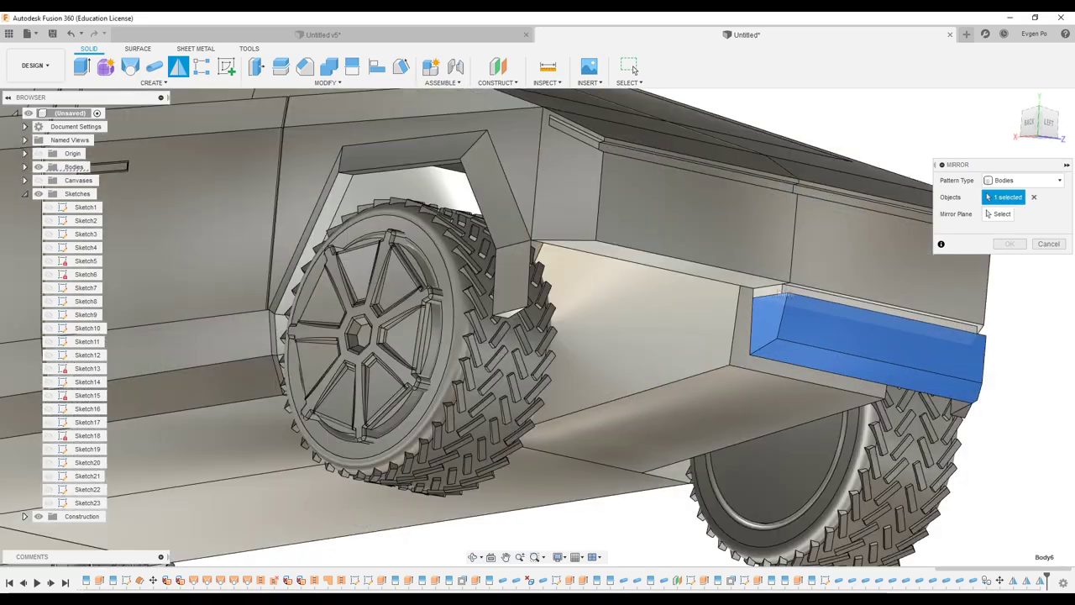
scroll(794, 320, "up", 5)
scroll(794, 320, "down", 3)
scroll(815, 286, "down", 3)
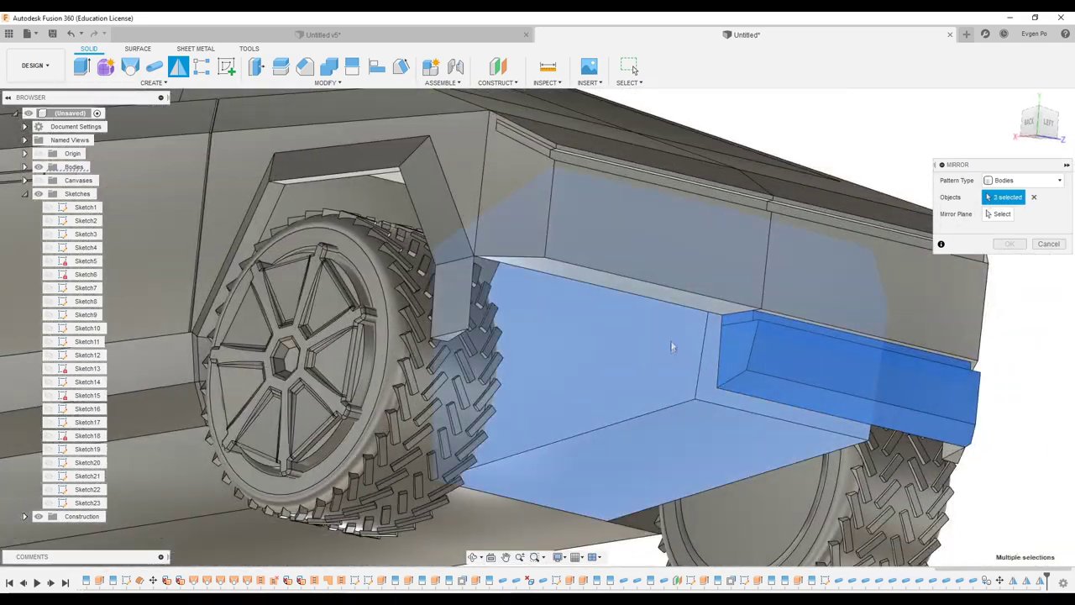
left_click(671, 340)
middle_click_drag(723, 354, 983, 227, "shift")
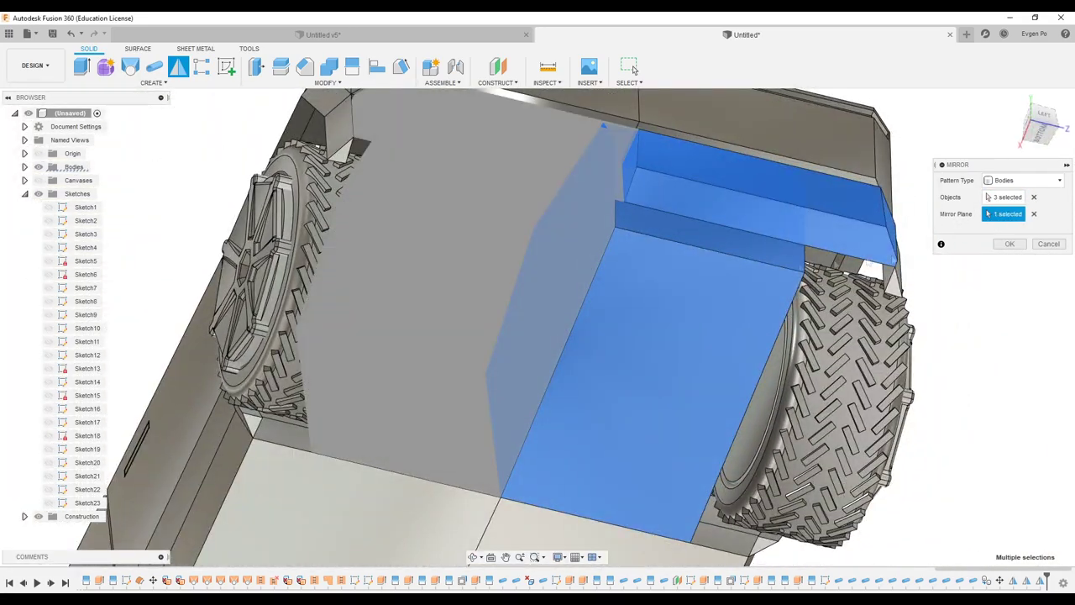
key("Escape")
scroll(984, 264, "down", 3)
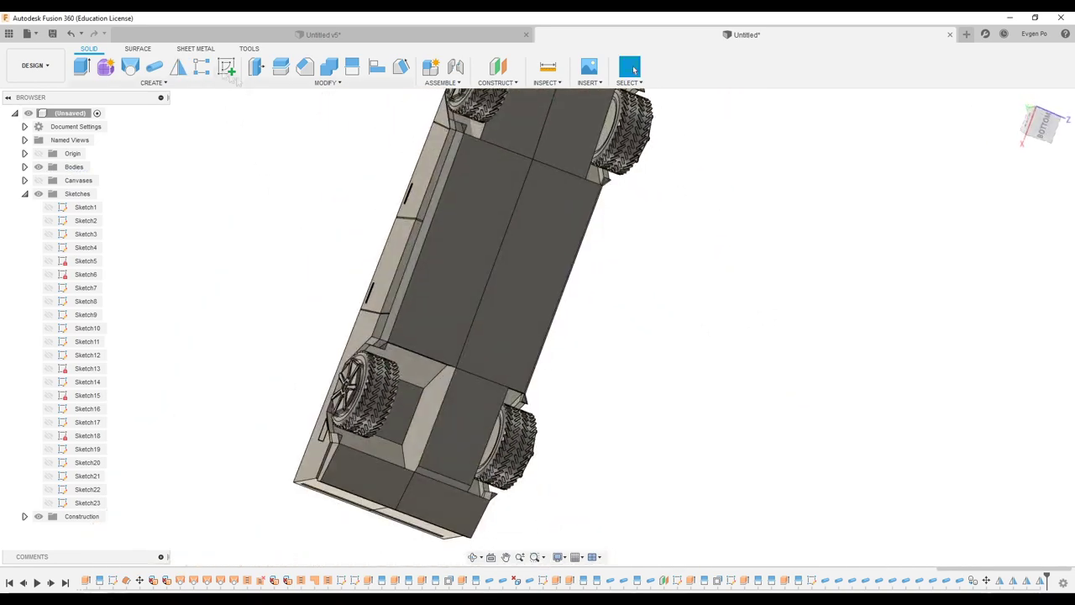
scroll(677, 371, "up", 2)
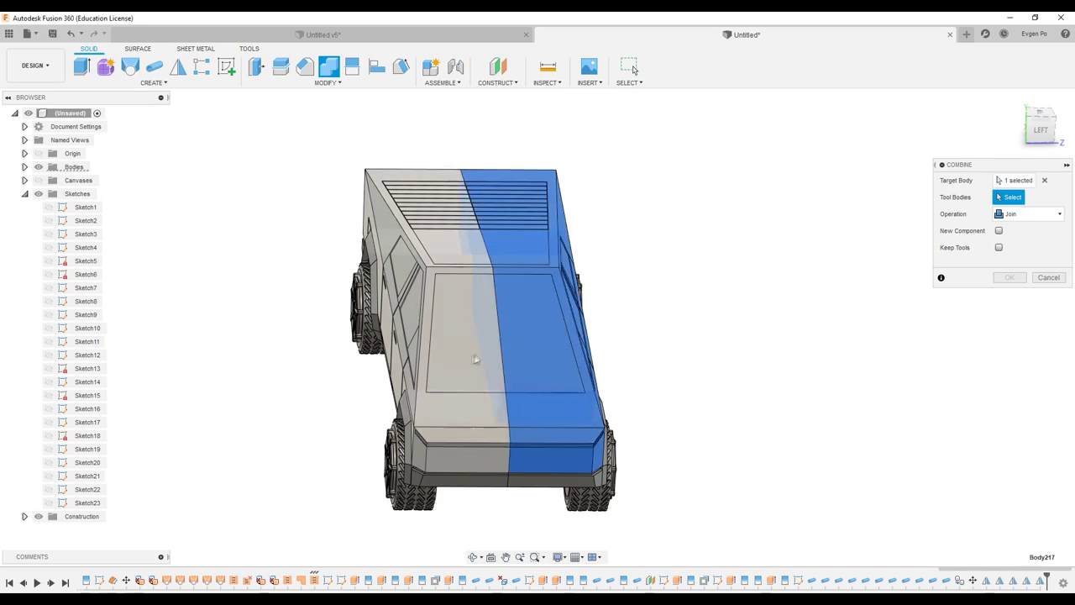
- Join the two truck halves into one body and orbit around to inspect the roof
left_click(1011, 278)
middle_click_drag(924, 291, 489, 365, "shift")
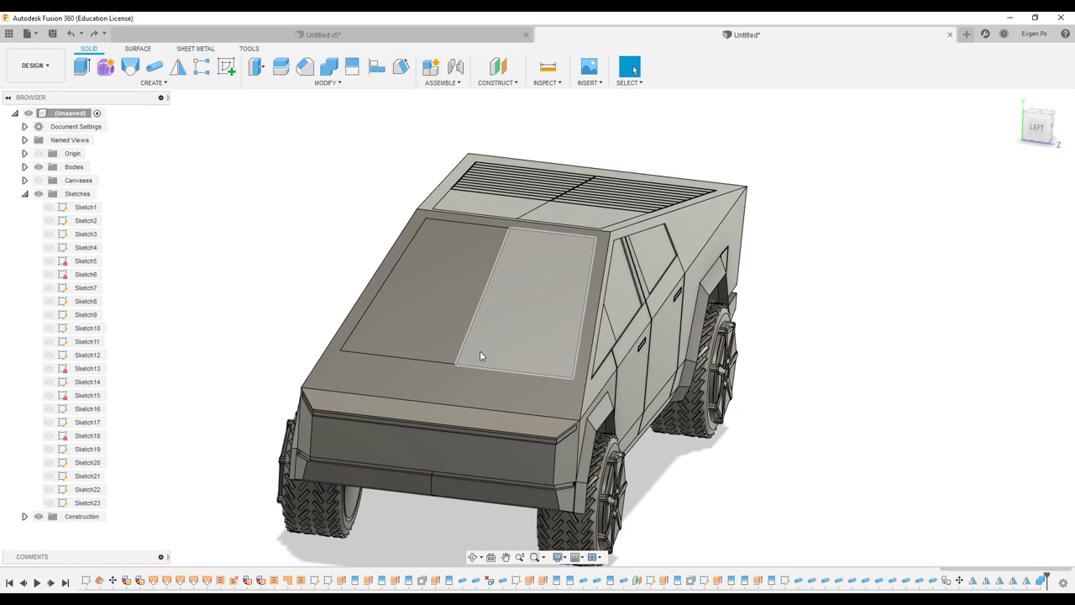
scroll(480, 356, "down", 2)
scroll(480, 356, "up", 5)
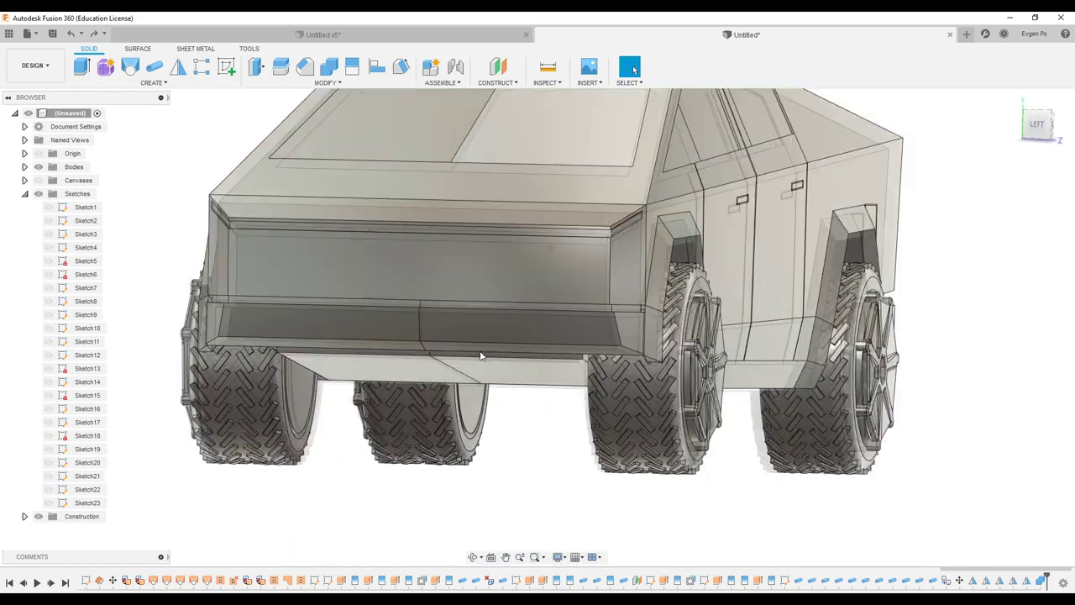
middle_click_drag(480, 353, 480, 353, "shift")
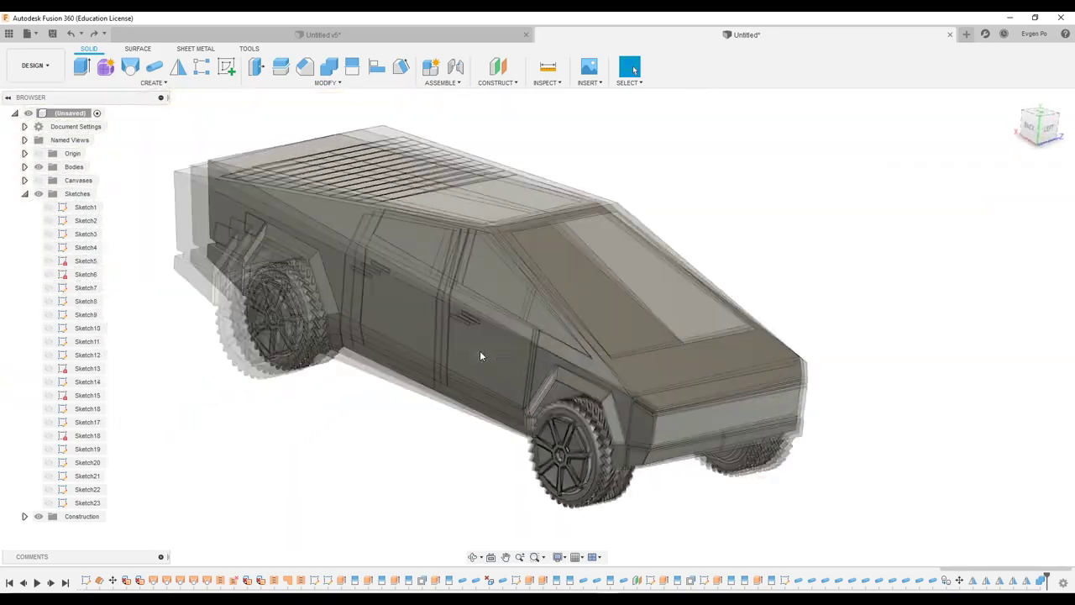
middle_click_drag(480, 356, 897, 380, "shift")
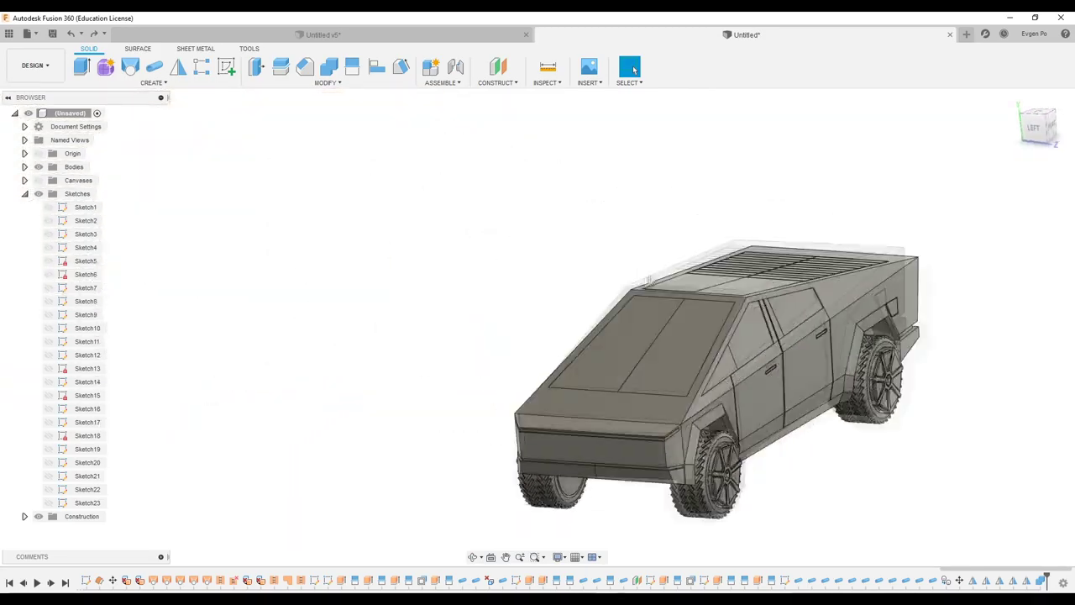
scroll(895, 379, "up", 5)
scroll(799, 183, "up", 3)
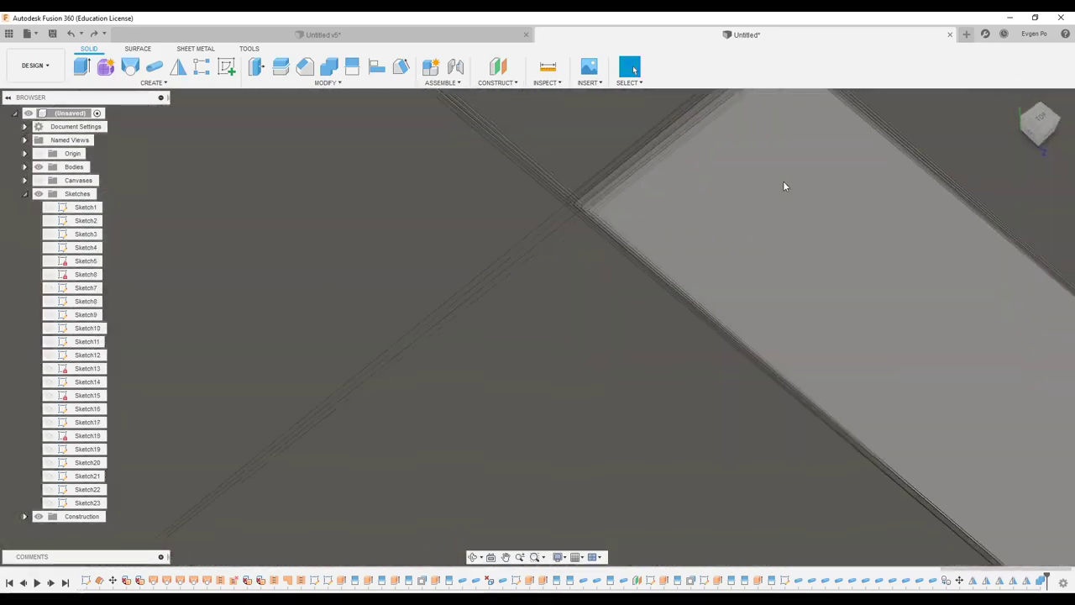
mouse_move(785, 229)
middle_mouse_down("shift")
mouse_move(543, 351)
mouse_move(561, 354)
middle_mouse_up("shift")
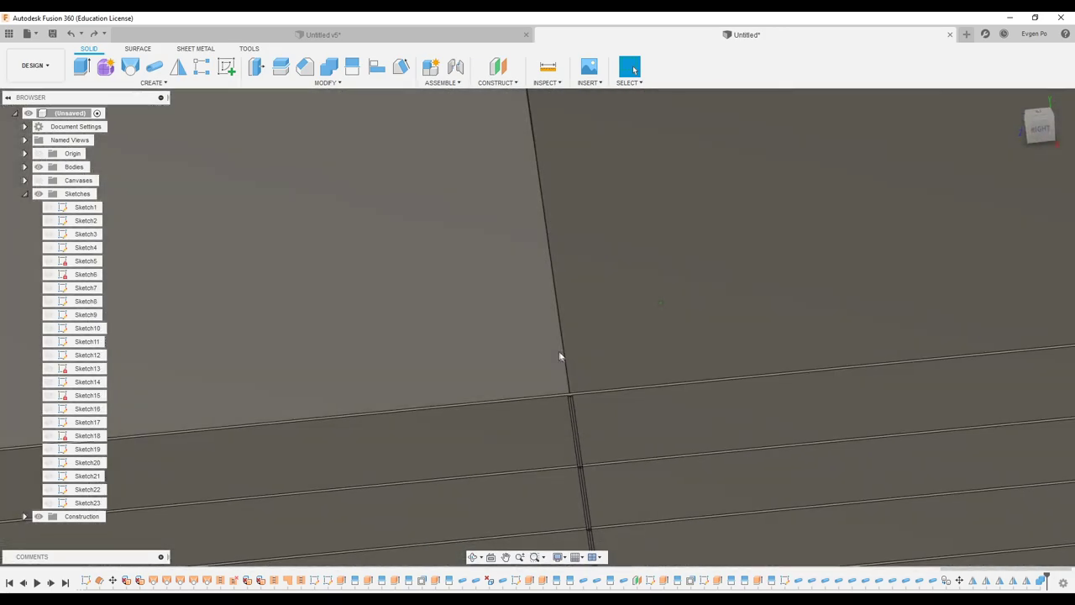
scroll(534, 340, "down", 3)
scroll(555, 336, "down", 5)
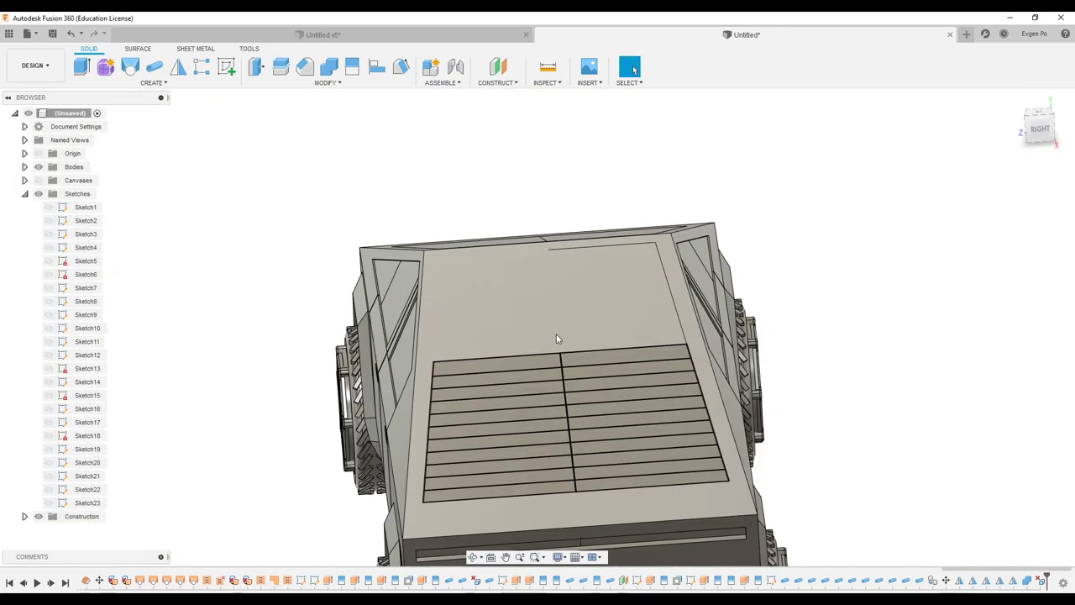
- Loft a patch surface between the two edges of the roof opening
key("ctrl+z")
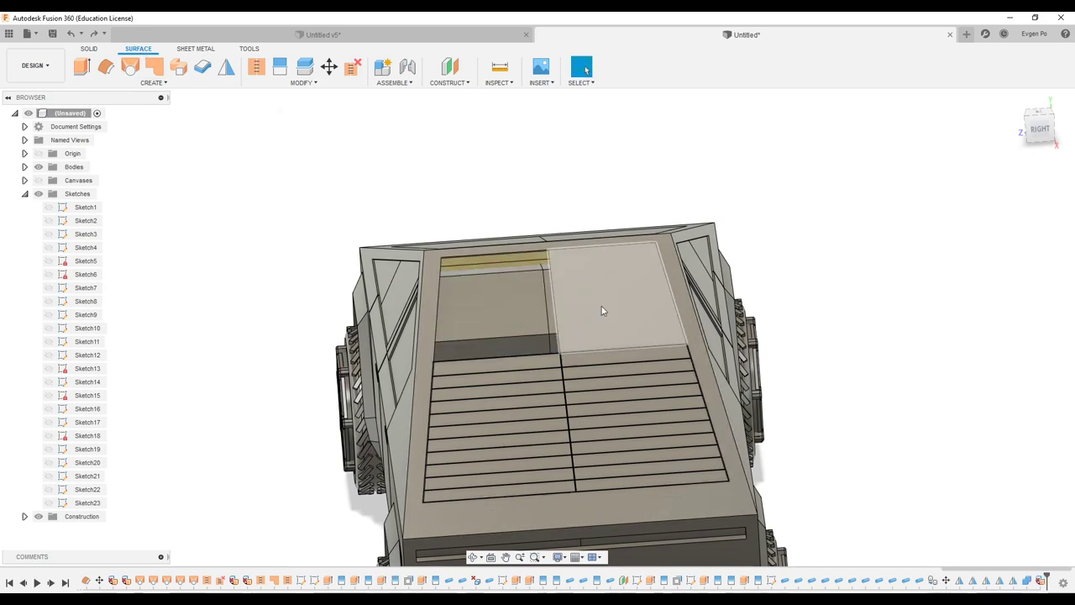
middle_click_drag(504, 252, 400, 211, "shift")
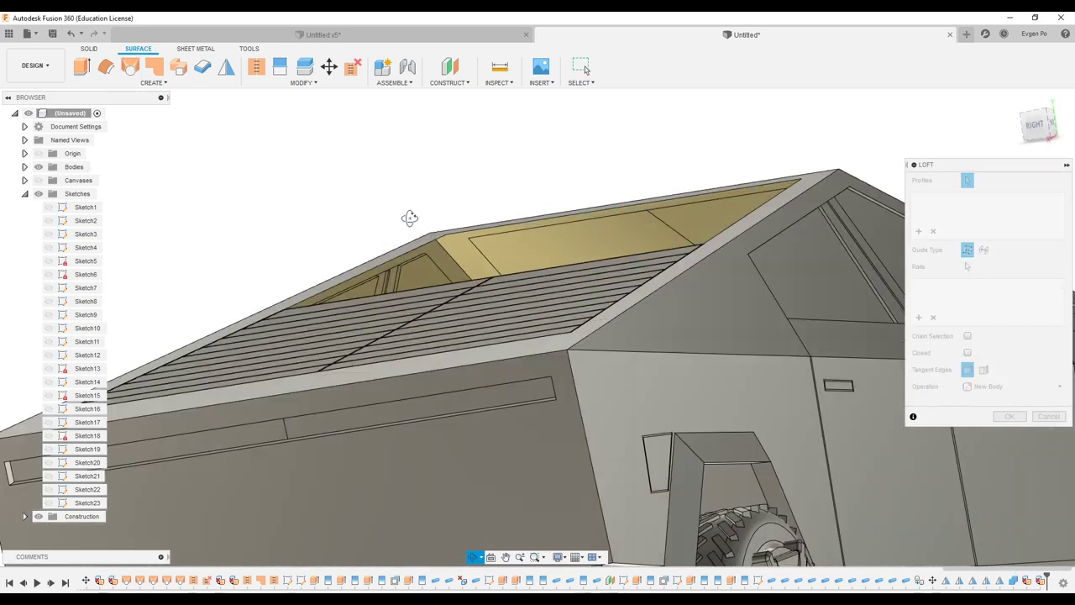
scroll(462, 244, "up", 3)
scroll(461, 243, "down", 5)
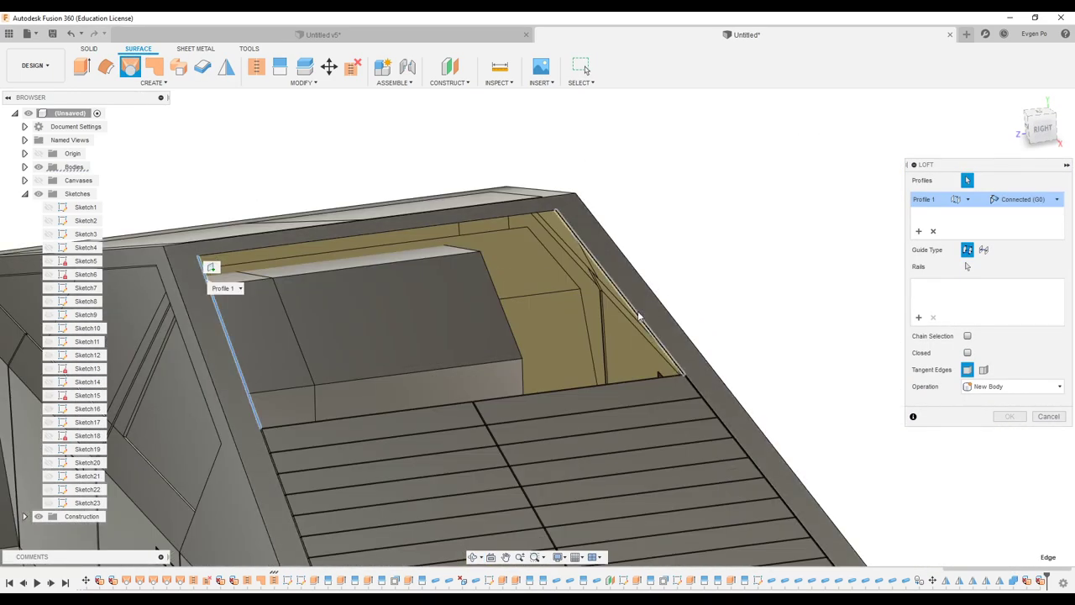
left_click(638, 312)
key("Return")
scroll(576, 403, "up", 5)
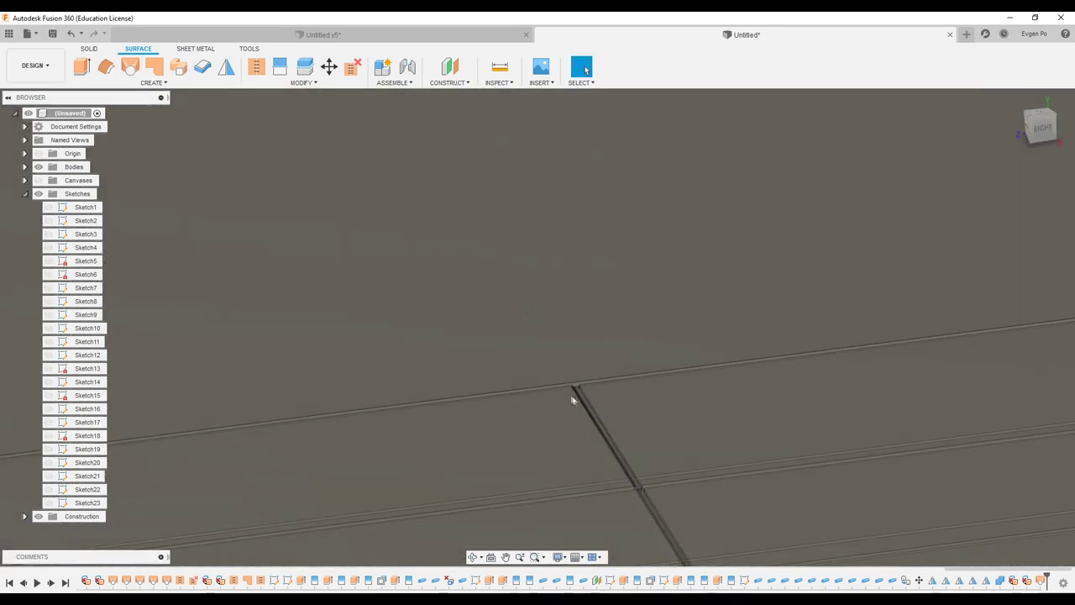
scroll(646, 430, "up", 3)
scroll(645, 429, "down", 5)
middle_click_drag(646, 429, 637, 399, "shift")
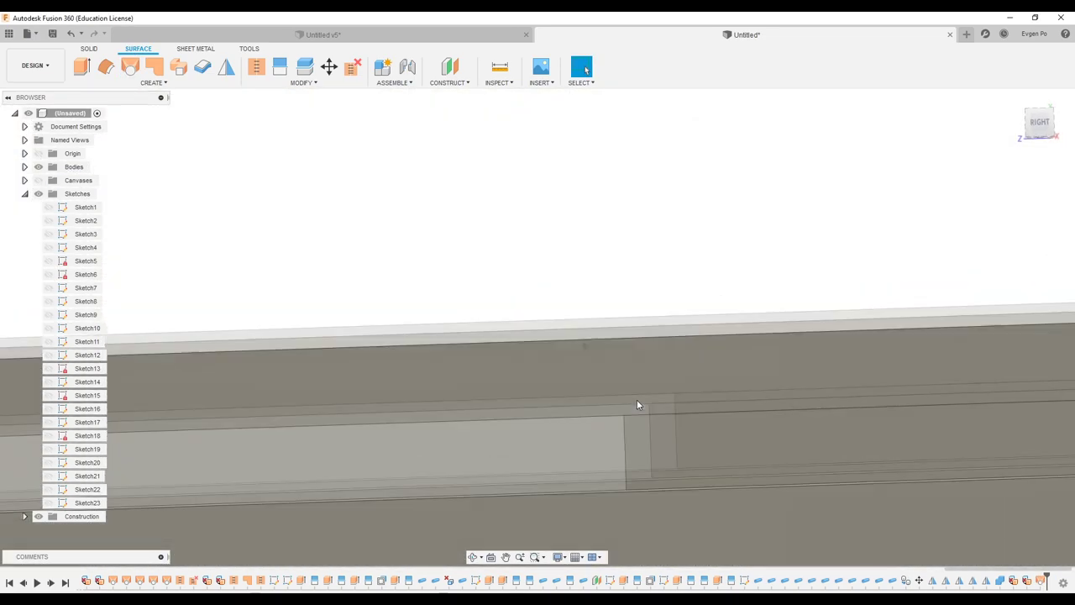
scroll(672, 380, "down", 5)
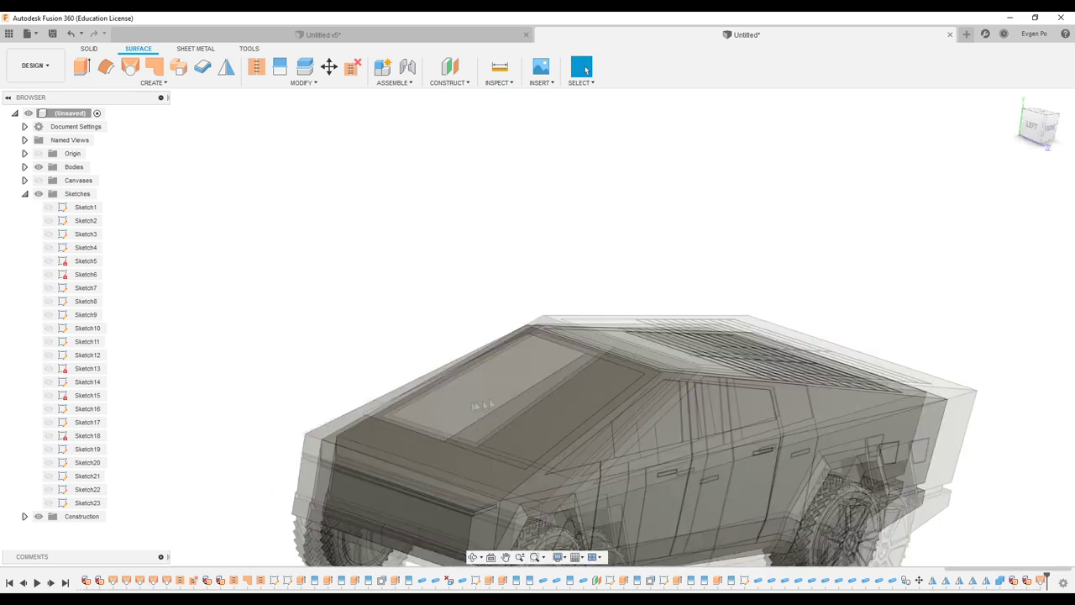
- Delete the remaining roof face and loft a surface between the opening's opposite edges
middle_click_drag(672, 380, 584, 396, "shift")
left_click(585, 401)
key("Delete")
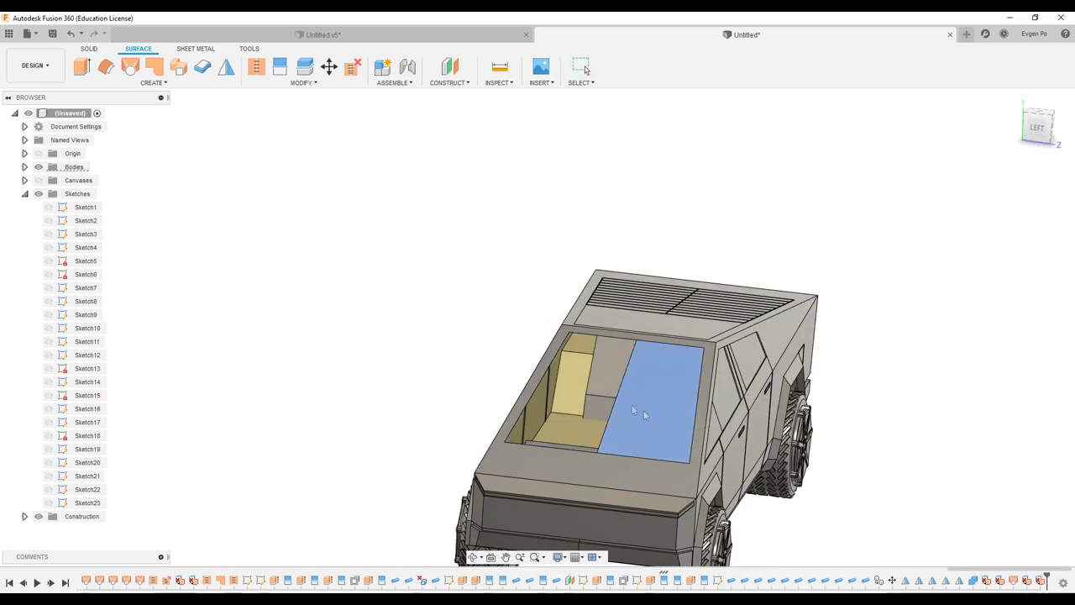
left_click(130, 67)
scroll(532, 345, "up", 3)
left_click(697, 420)
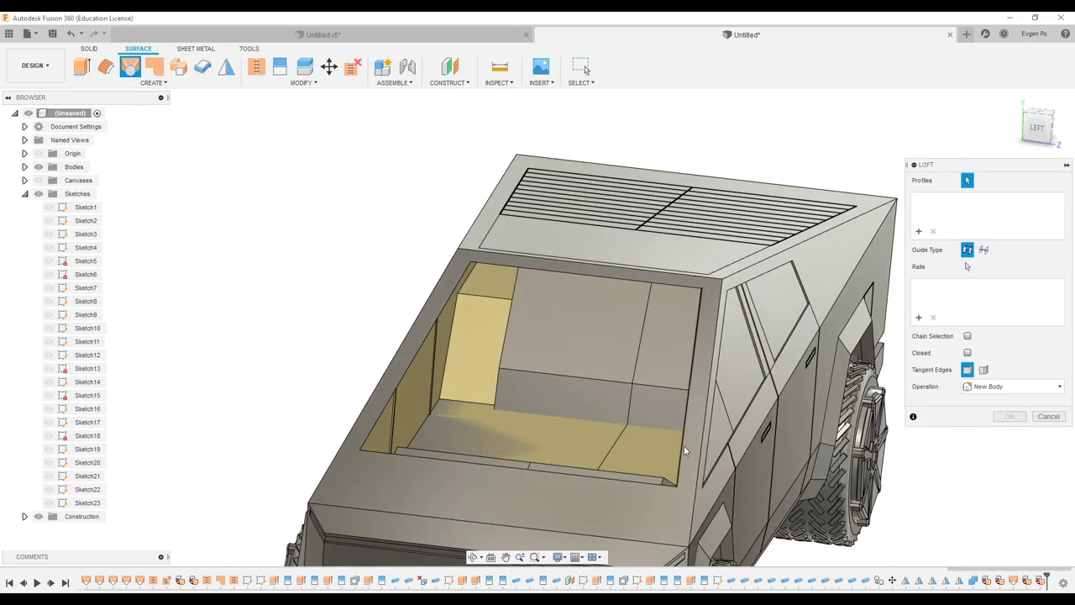
left_click(408, 378)
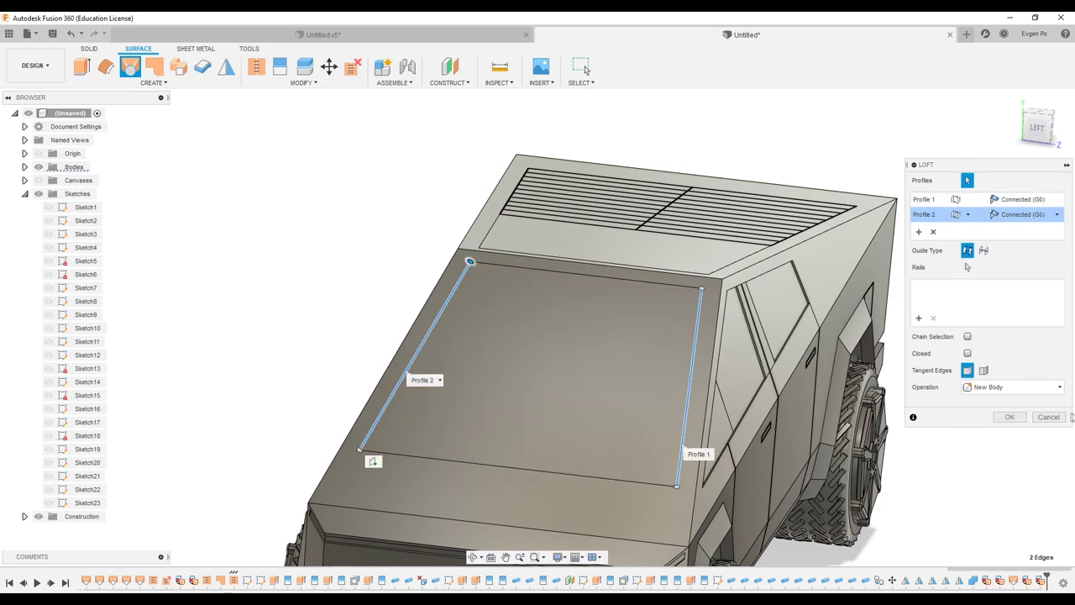
left_click(1011, 418)
scroll(809, 334, "down", 5)
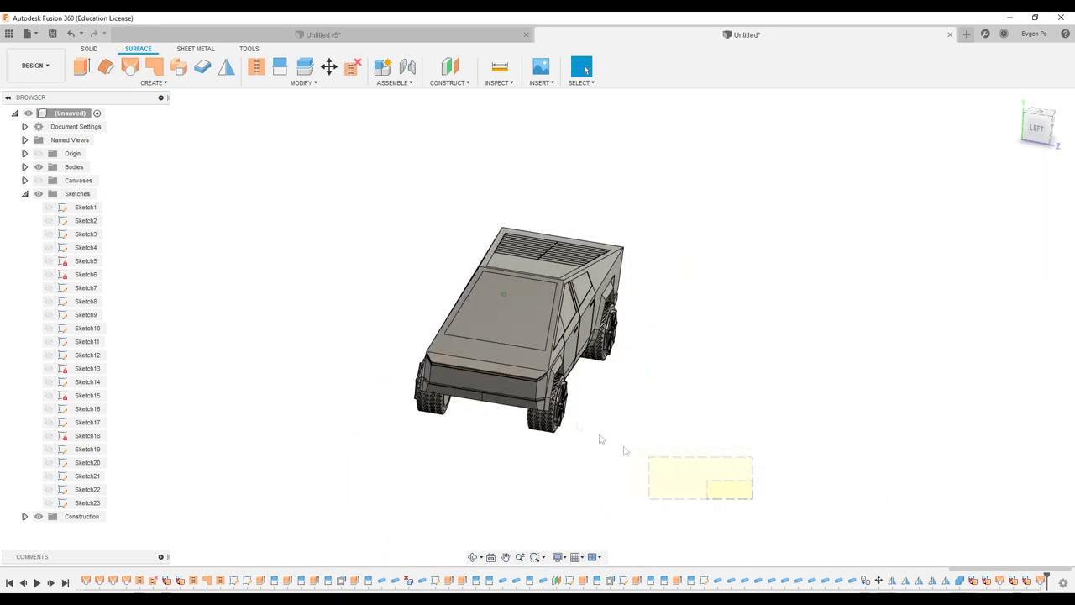
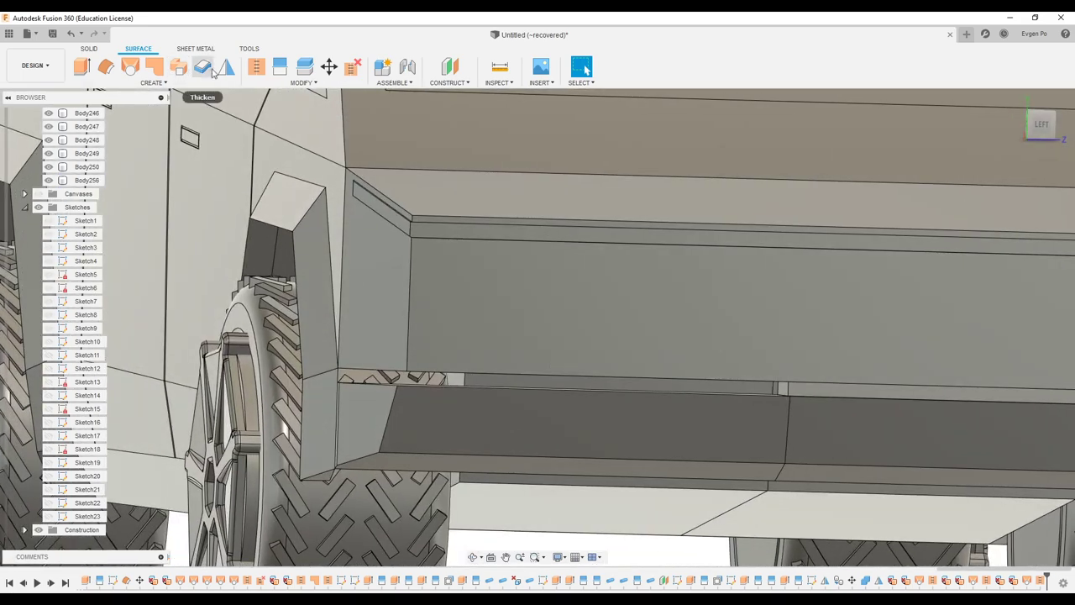
- Mirror the side trim strip Body256 across the chosen plane to create Body257
left_click(226, 67)
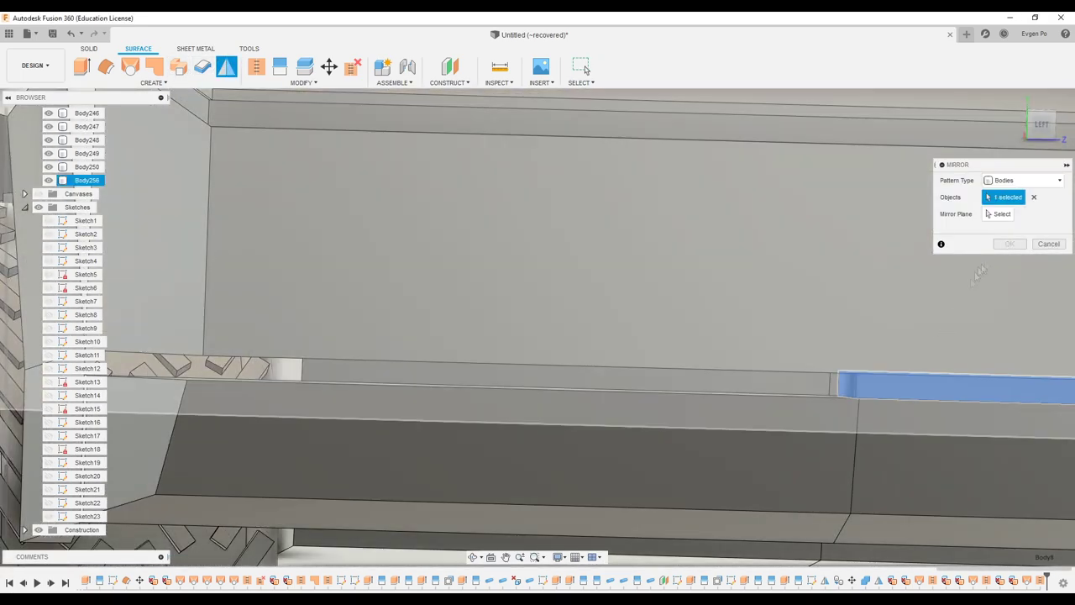
left_click(1002, 214)
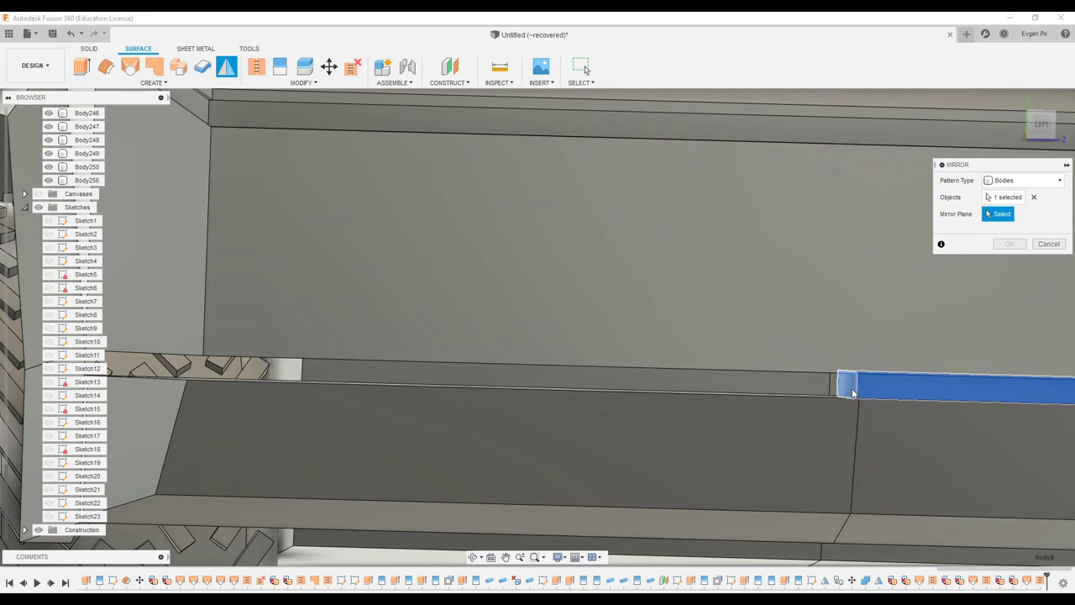
left_click(1010, 244)
scroll(905, 336, "down", 10)
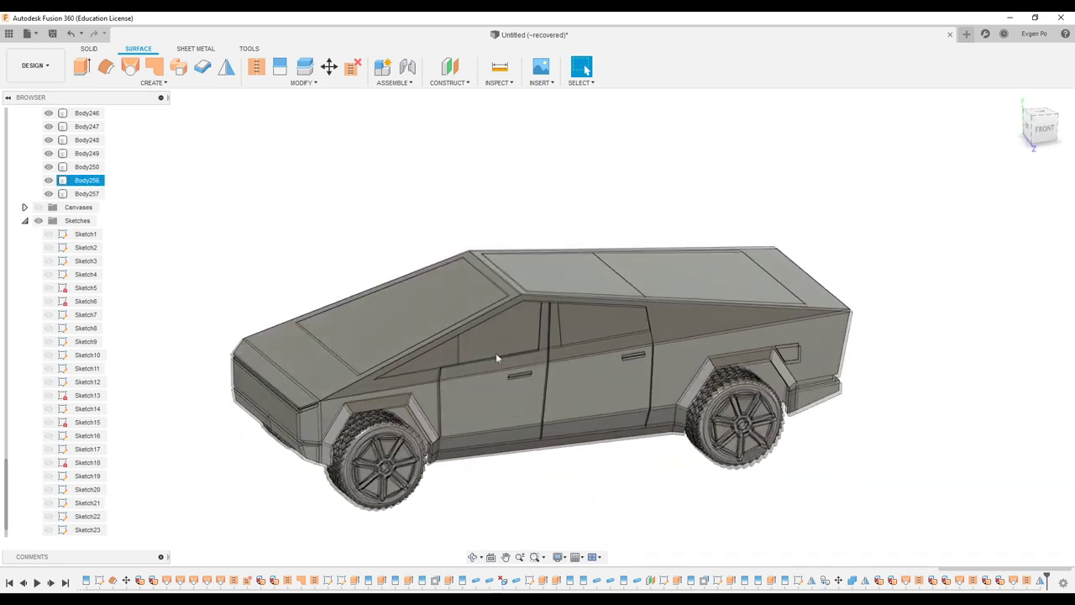
- Start a fillet and select the truck's roof and upper body edges
scroll(668, 295, "up", 5)
key("f")
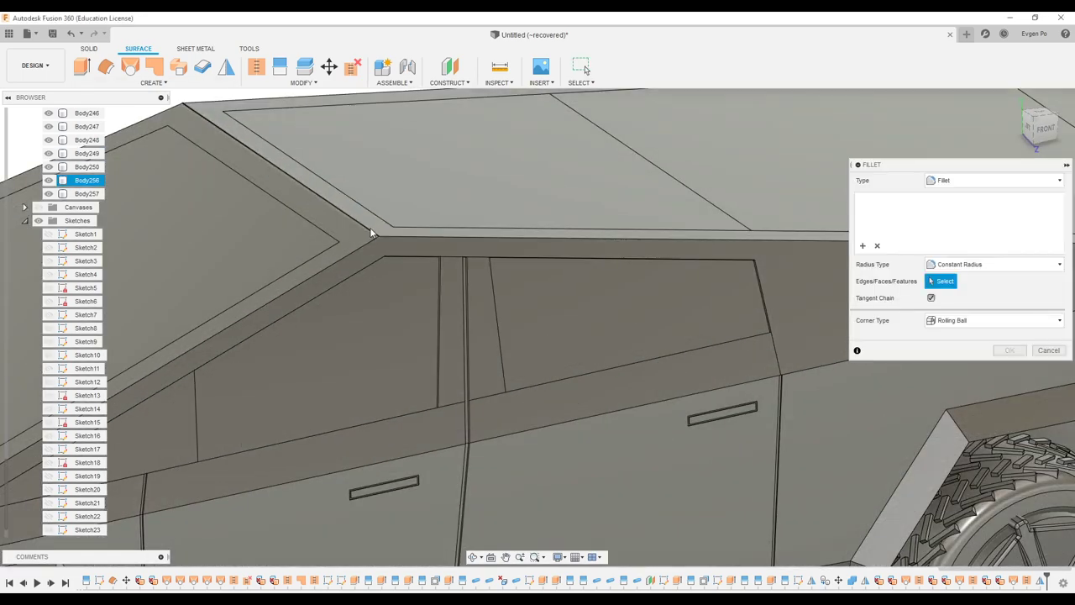
left_click(364, 254)
scroll(363, 254, "down", 5)
middle_click_drag(364, 254, 437, 319, "shift")
scroll(398, 144, "up", 5)
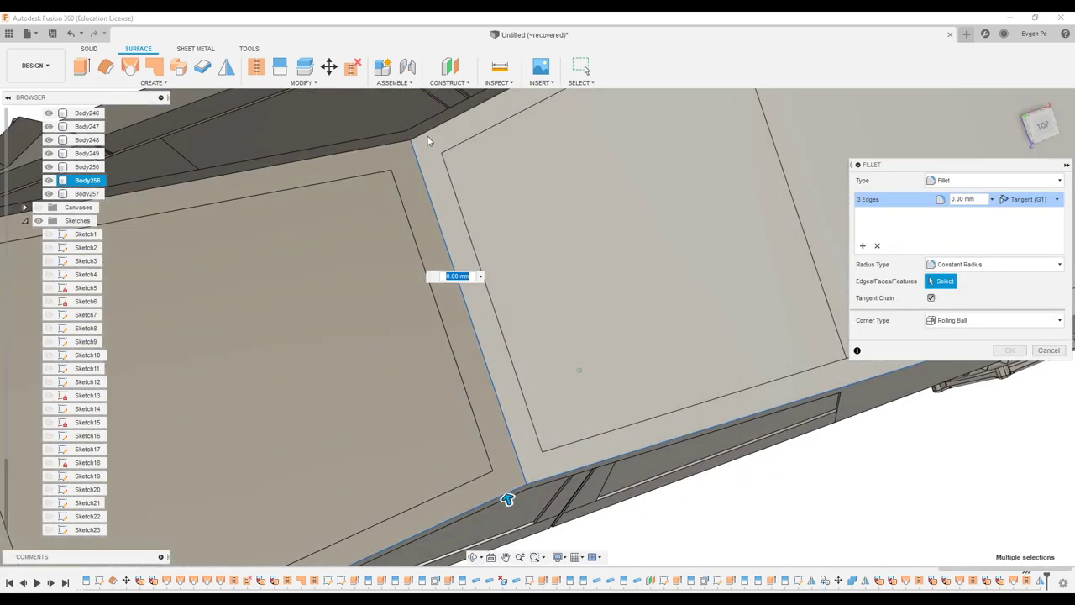
left_click(398, 145)
scroll(397, 144, "down", 5)
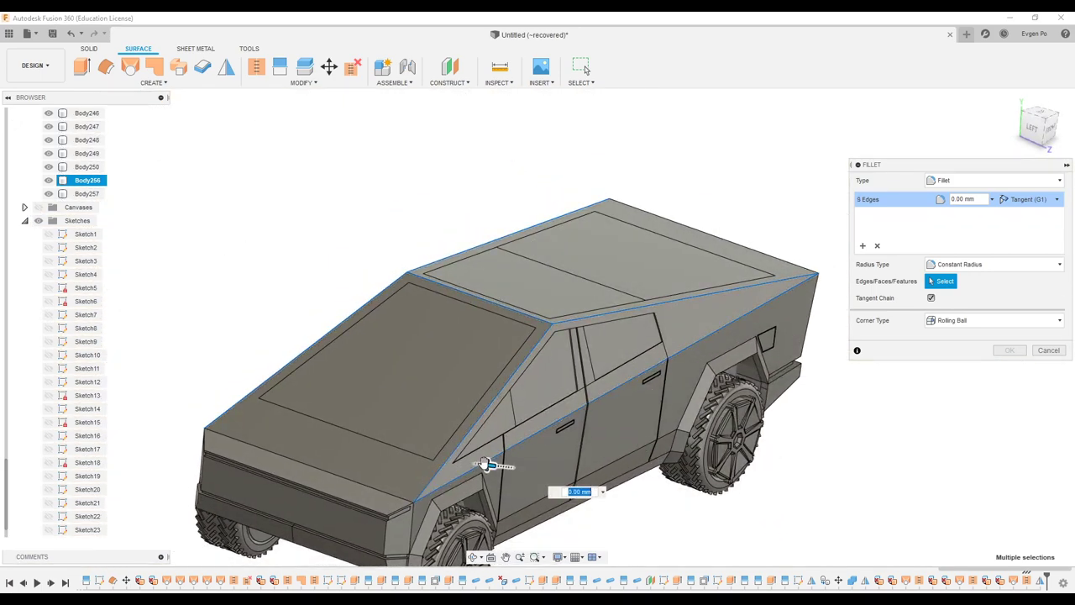
left_click(485, 464)
middle_click_drag(485, 464, 546, 445, "shift")
scroll(546, 445, "up", 3)
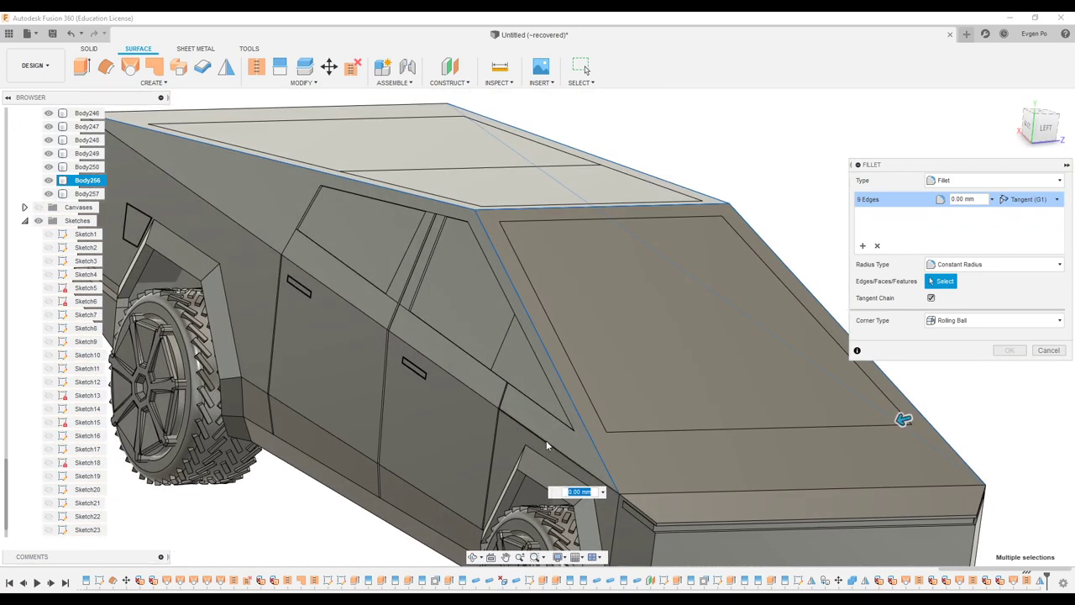
- Add the side belt-line edges and apply a 0.6 mm fillet to all 13 edges
left_click(481, 405)
scroll(269, 260, "down", 5)
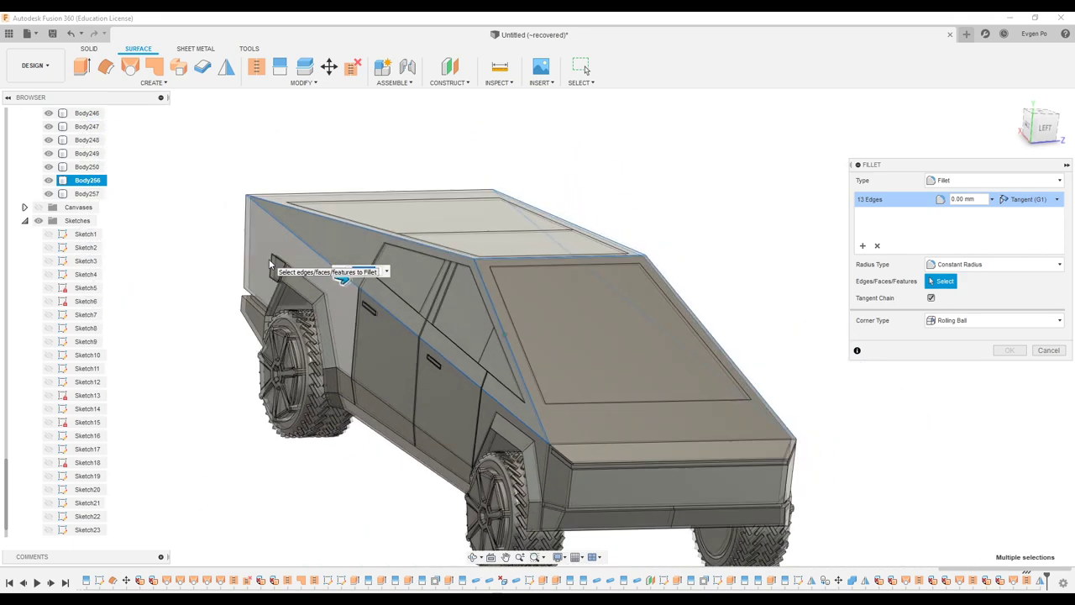
middle_click_drag(268, 260, 353, 252, "shift")
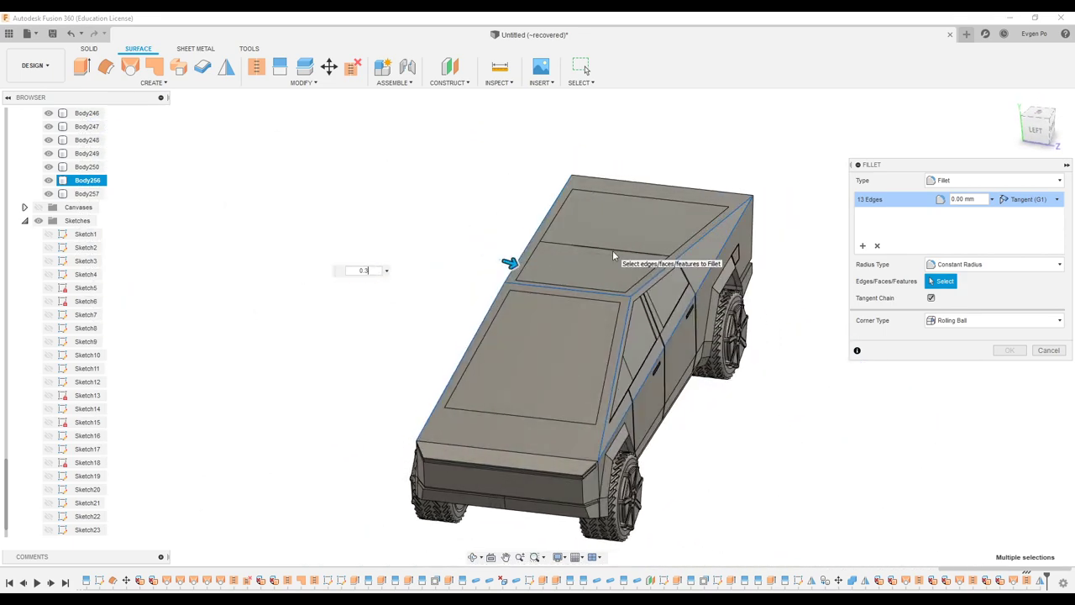
scroll(672, 294, "up", 6)
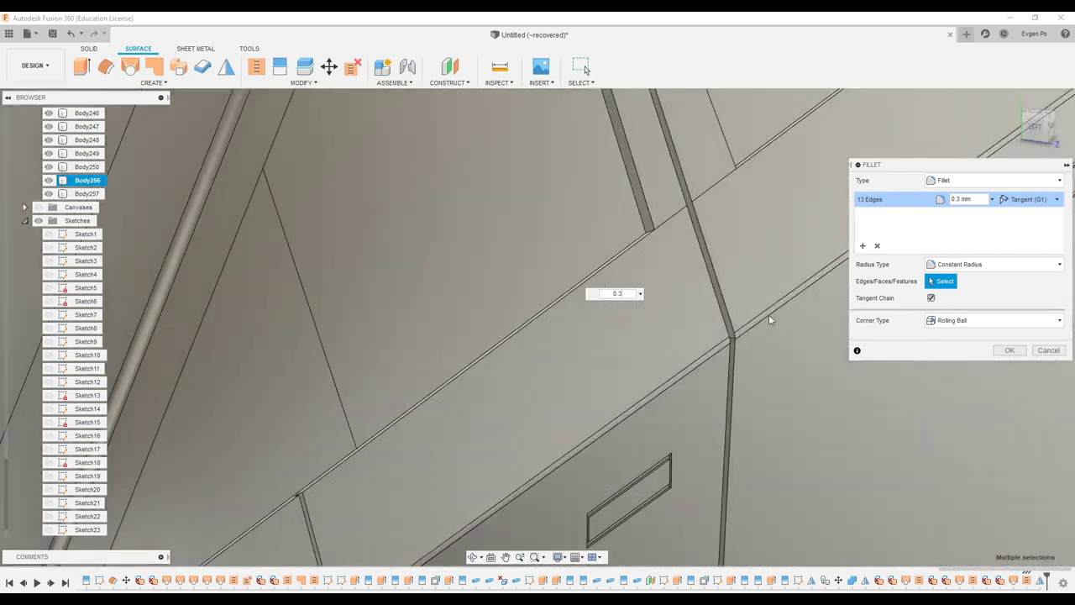
scroll(749, 341, "down", 2)
scroll(749, 341, "down", 3)
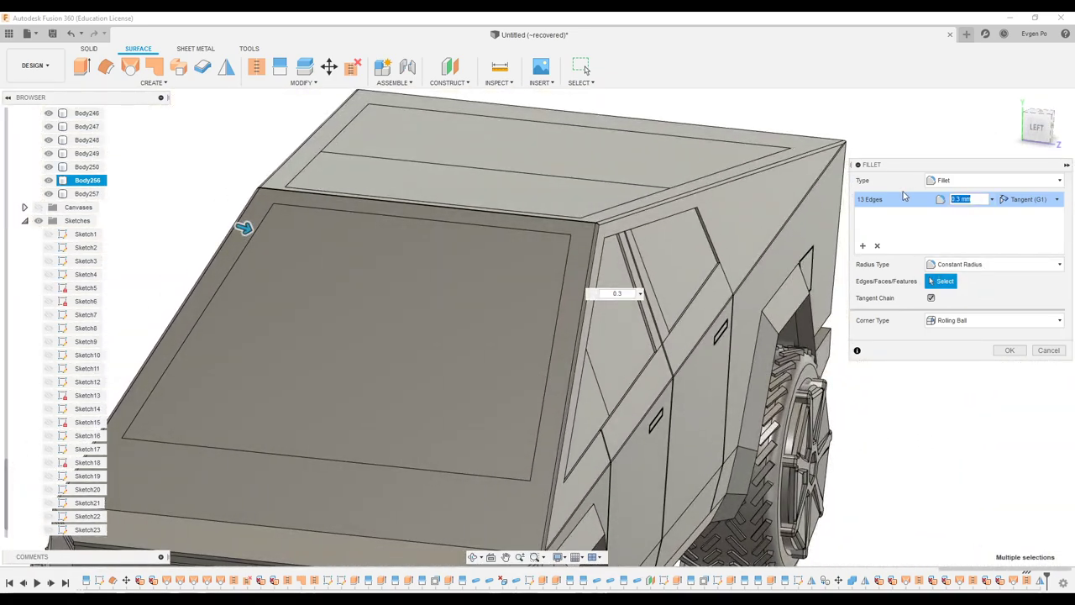
middle_click_drag(904, 196, 761, 211, "shift")
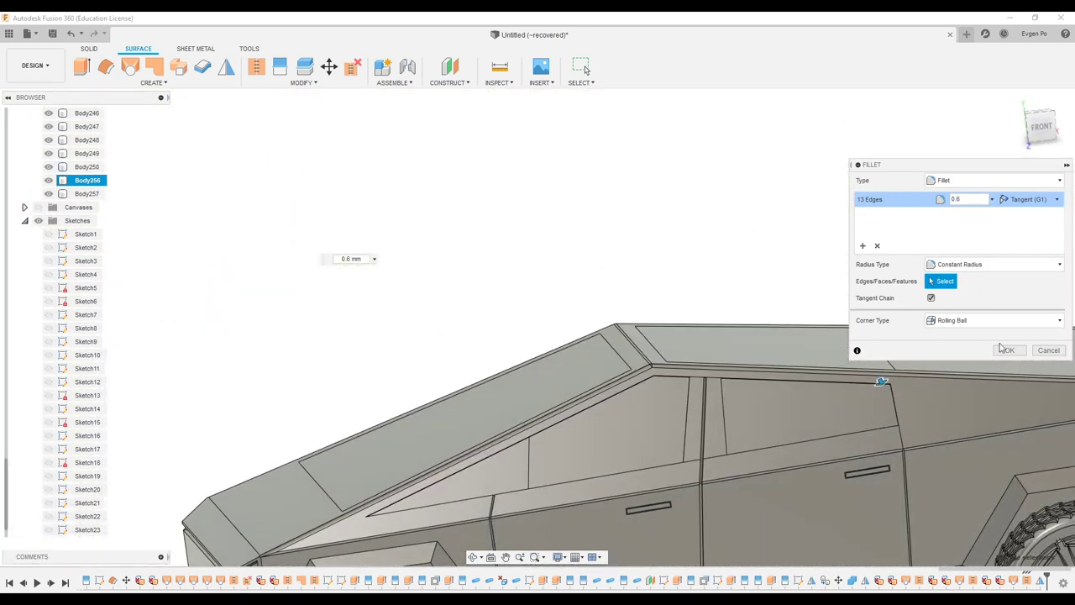
left_click(1008, 350)
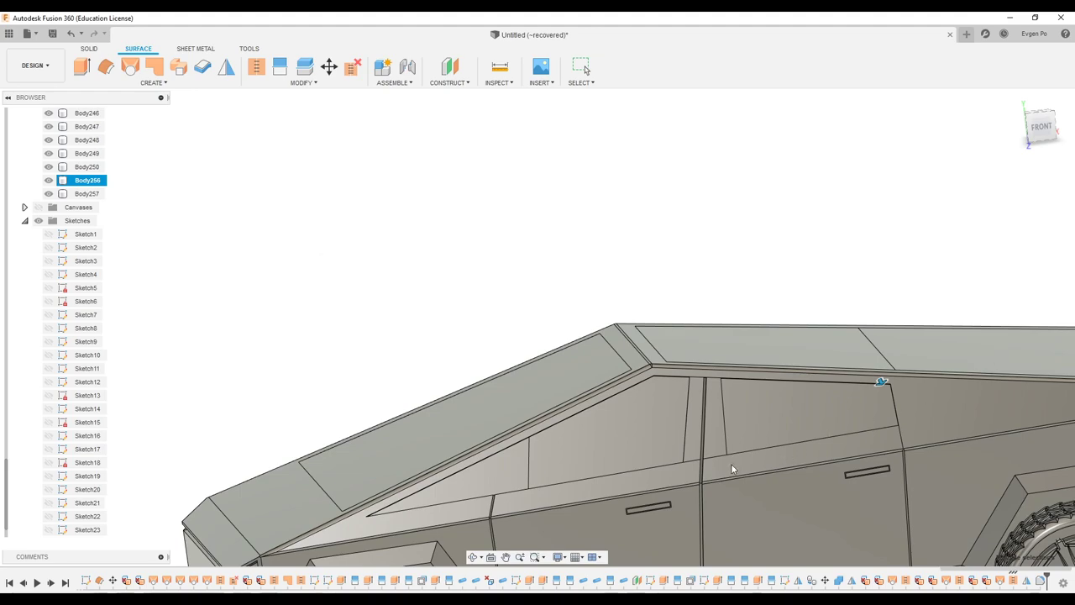
- Start a second fillet on the rear side face, then cancel it
mouse_move(732, 469)
middle_mouse_down("shift")
mouse_move(699, 401)
mouse_move(718, 365)
mouse_move(632, 449)
middle_mouse_up("shift")
key("f")
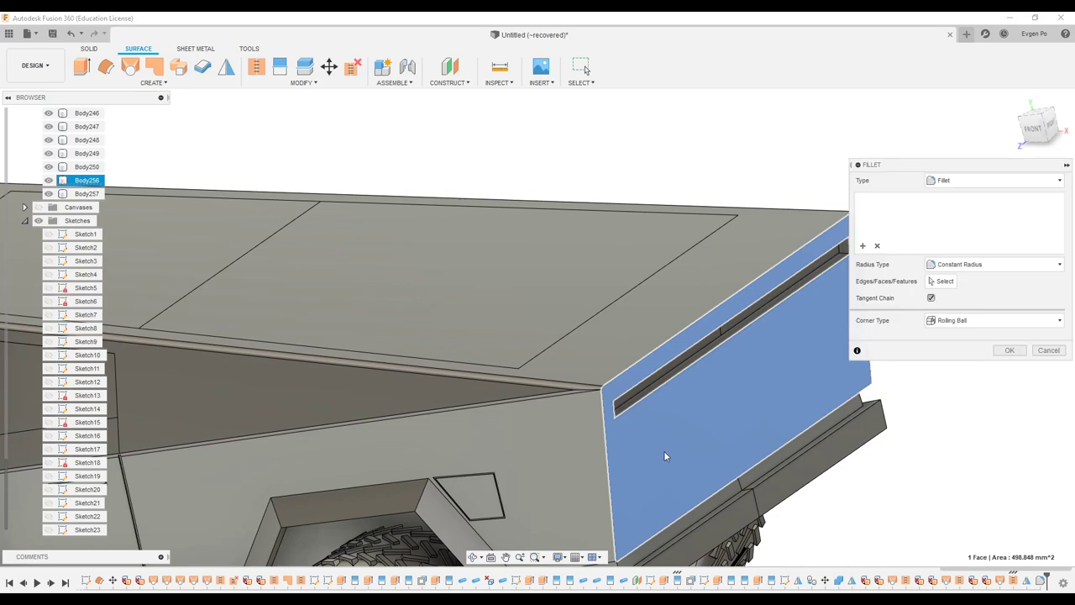
left_click(663, 456)
left_click(1010, 350)
mouse_move(1010, 350)
middle_mouse_down("shift")
mouse_move(522, 445)
mouse_move(661, 380)
middle_mouse_up("shift")
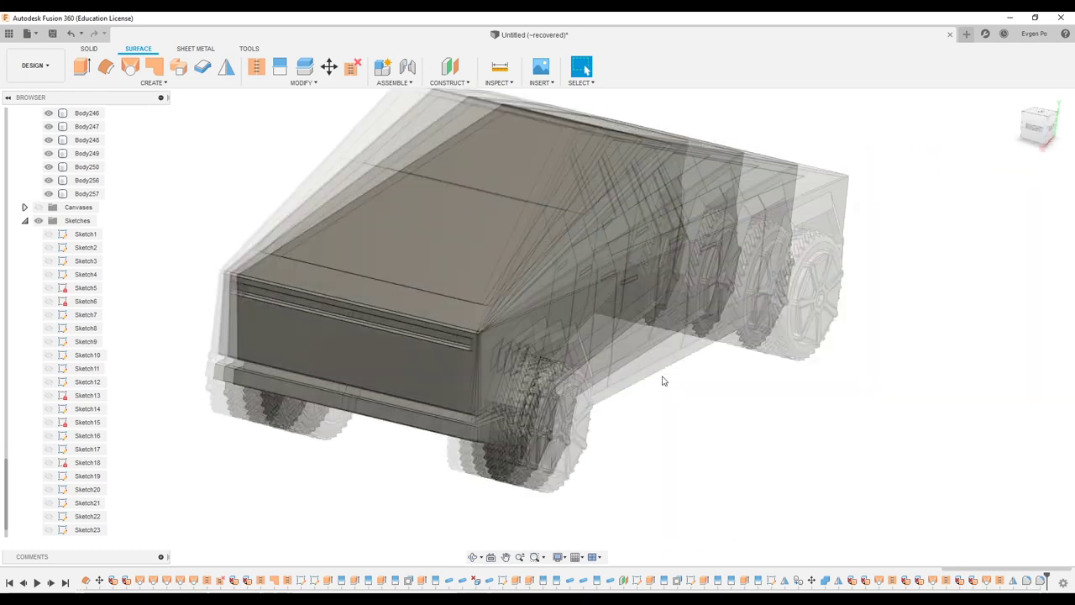
scroll(662, 381, "down", 5)
middle_click_drag(662, 381, 572, 367, "shift")
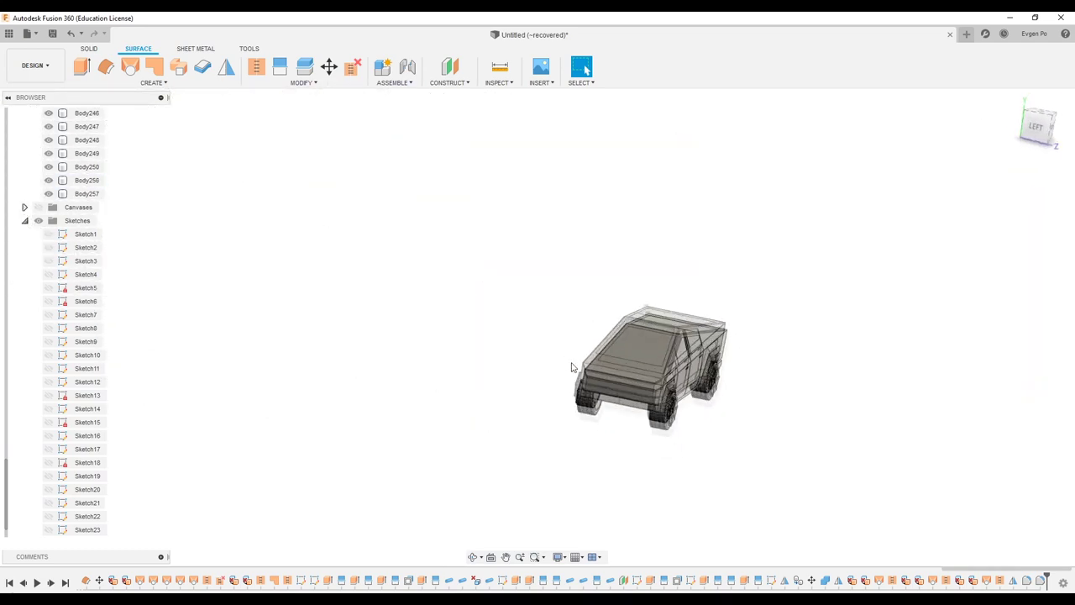
- Switch to the Render workspace and save the design
left_click(55, 71)
left_click(48, 123)
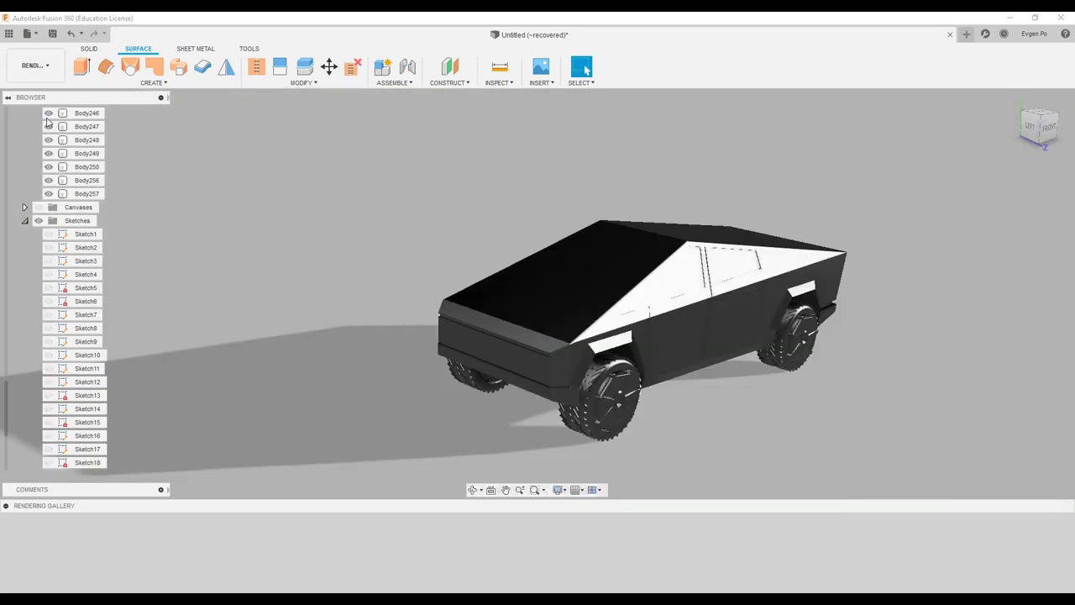
left_click(52, 34)
key("Escape")
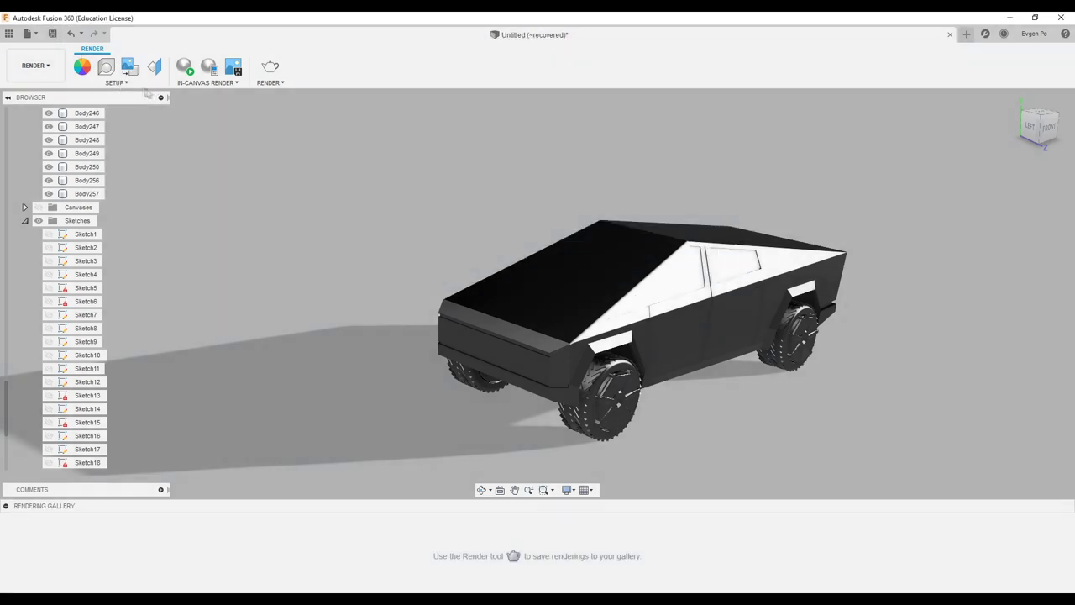
- Apply Glass - Heavy Color from the Appearance library to the windshield
left_click(80, 67)
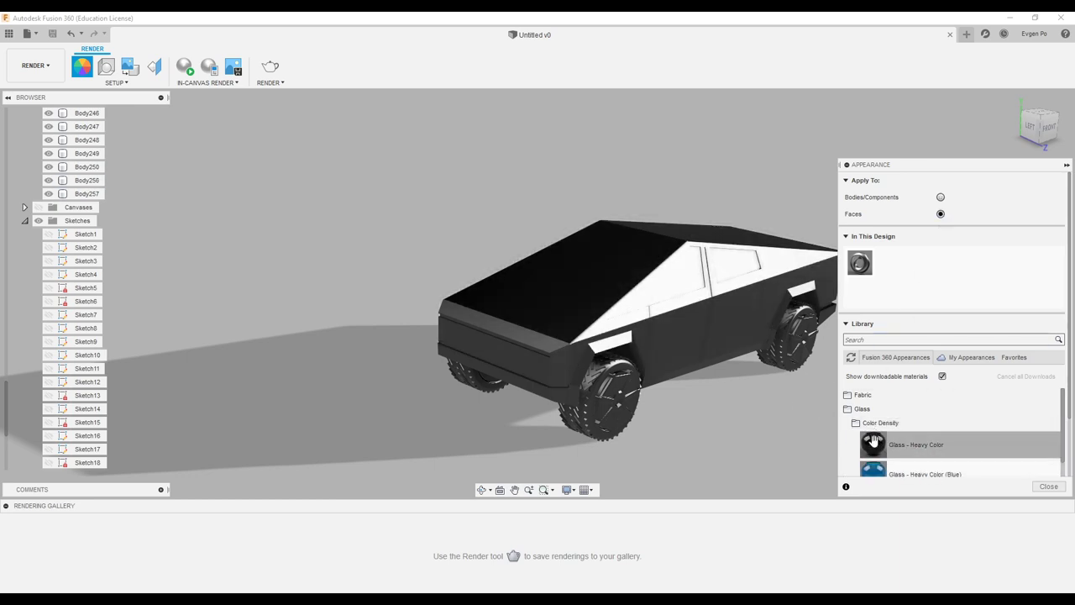
left_click_drag(647, 257, 648, 258)
scroll(639, 252, "up", 3)
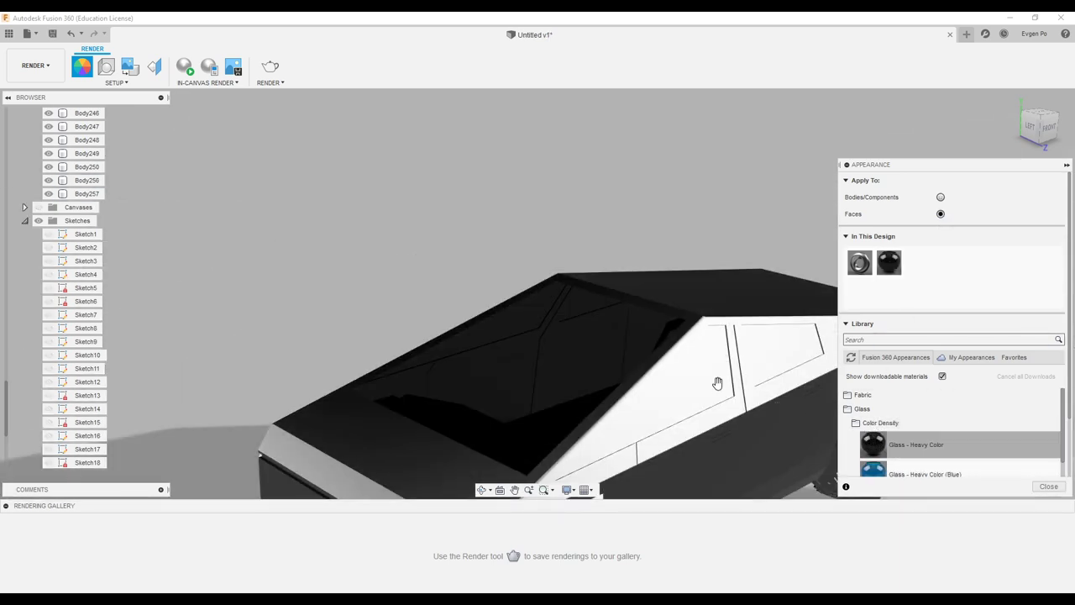
scroll(697, 367, "down", 5)
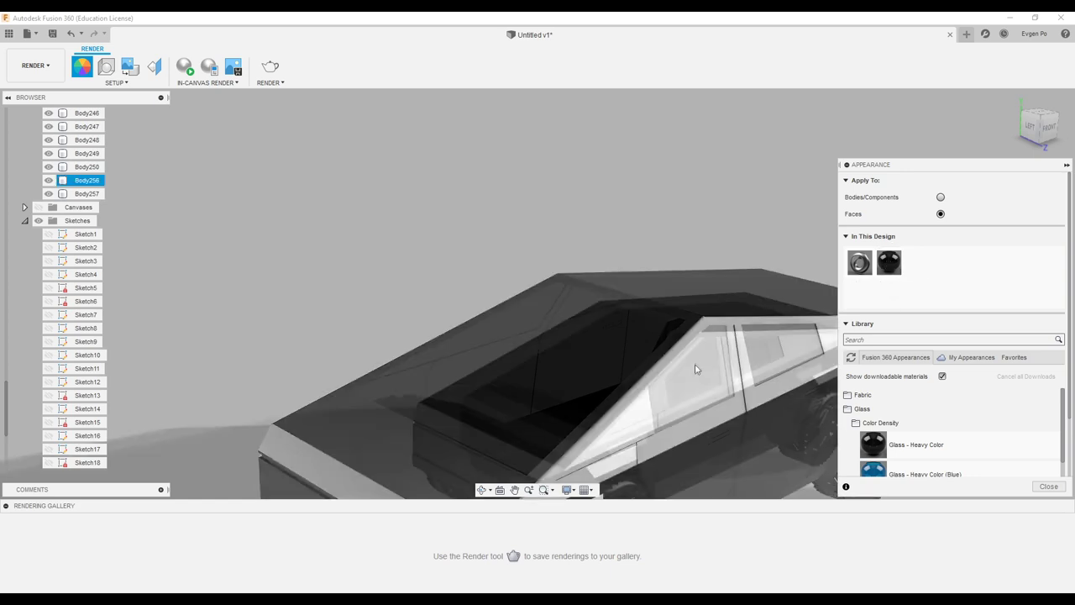
mouse_move(676, 390)
middle_mouse_down("shift")
mouse_move(891, 264)
mouse_move(691, 312)
middle_mouse_up("shift")
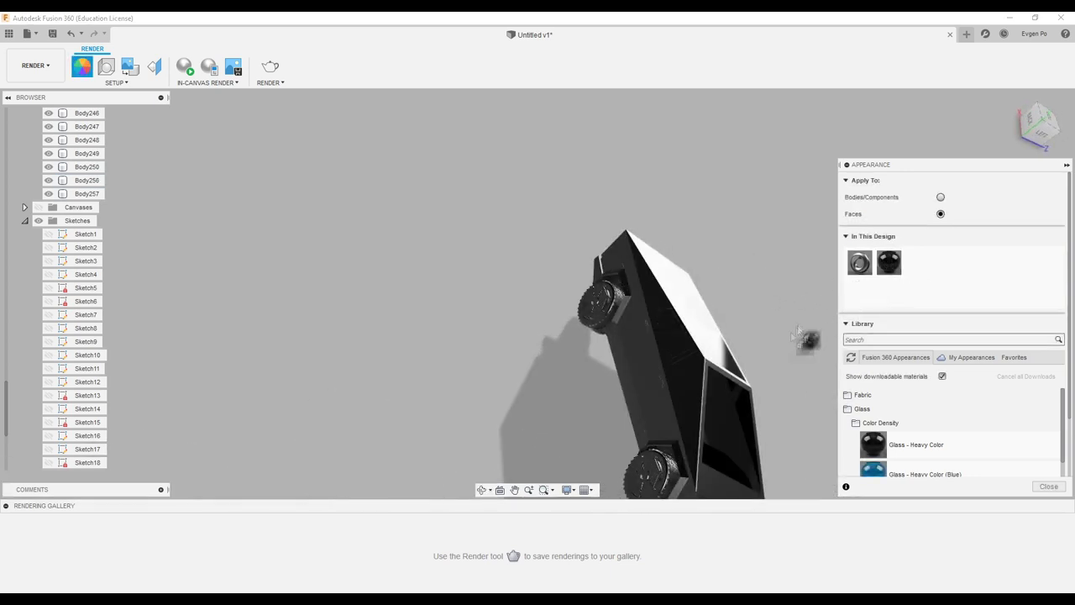
scroll(687, 375, "up", 5)
left_click_drag(664, 389, 665, 389)
scroll(665, 389, "down", 5)
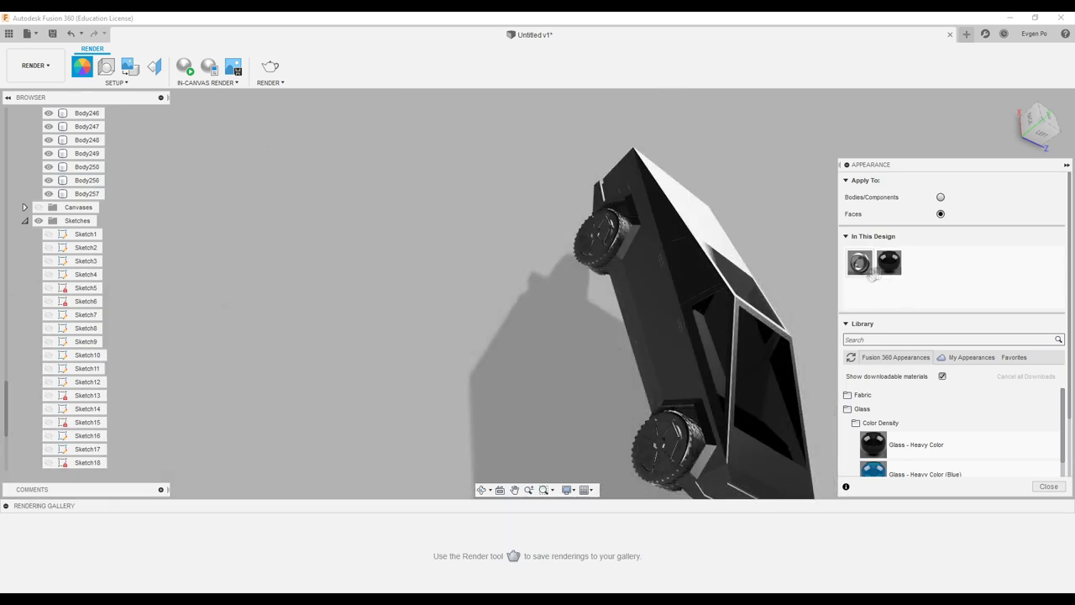
scroll(684, 252, "up", 3)
scroll(572, 233, "down", 5)
middle_click_drag(571, 233, 662, 214, "shift")
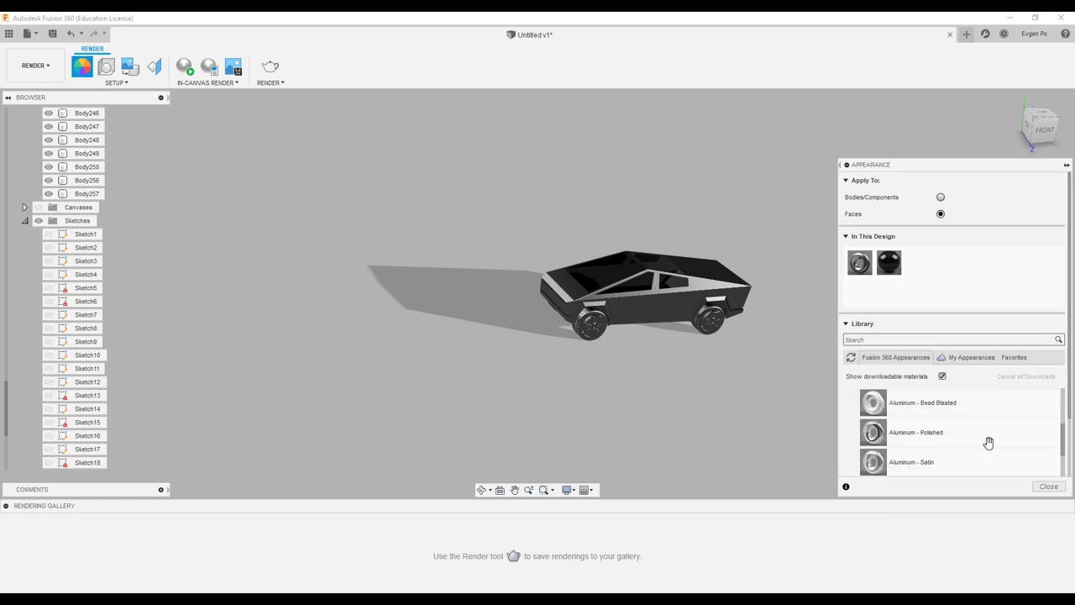
scroll(707, 293, "up", 5)
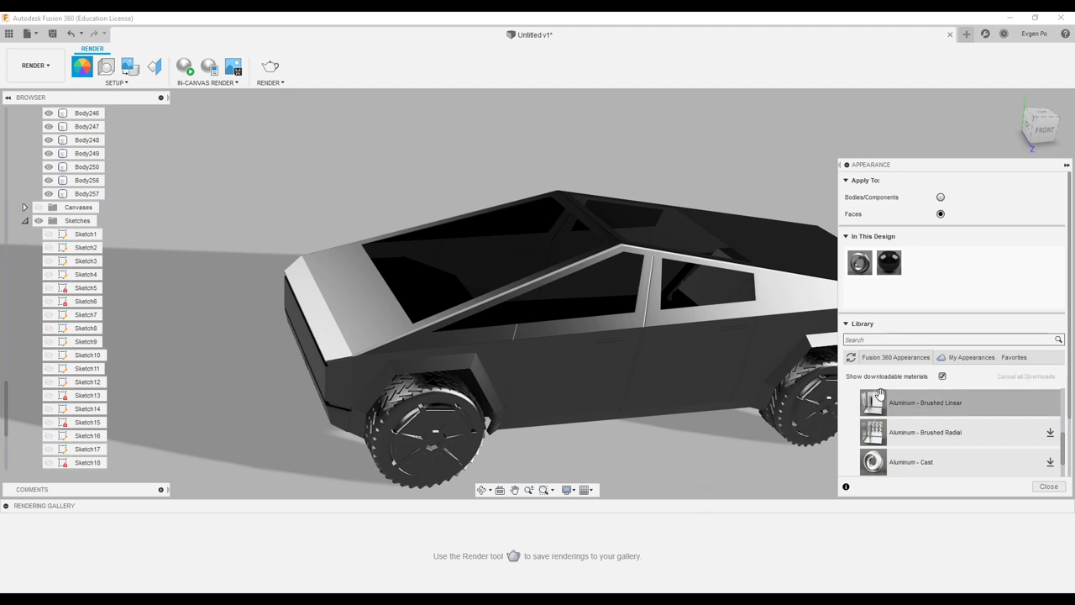
- Apply Aluminum - Brushed Linear to the hood, its chamfer, the roof strip and below the side window
left_click_drag(711, 387, 353, 307)
scroll(353, 308, "up", 5)
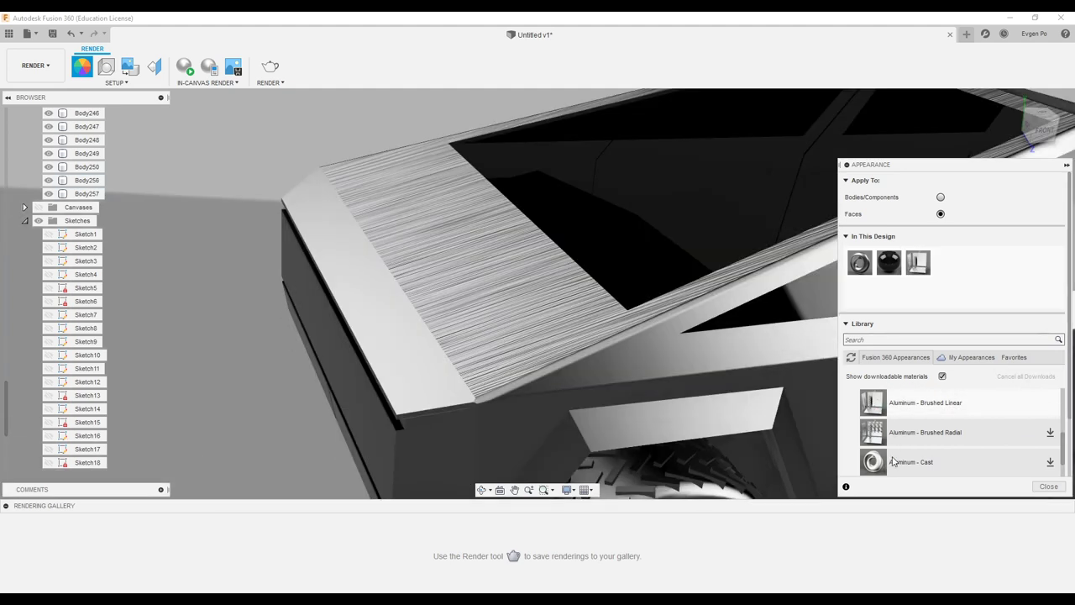
left_click_drag(670, 353, 378, 277)
left_click_drag(706, 361, 708, 363)
scroll(707, 363, "down", 5)
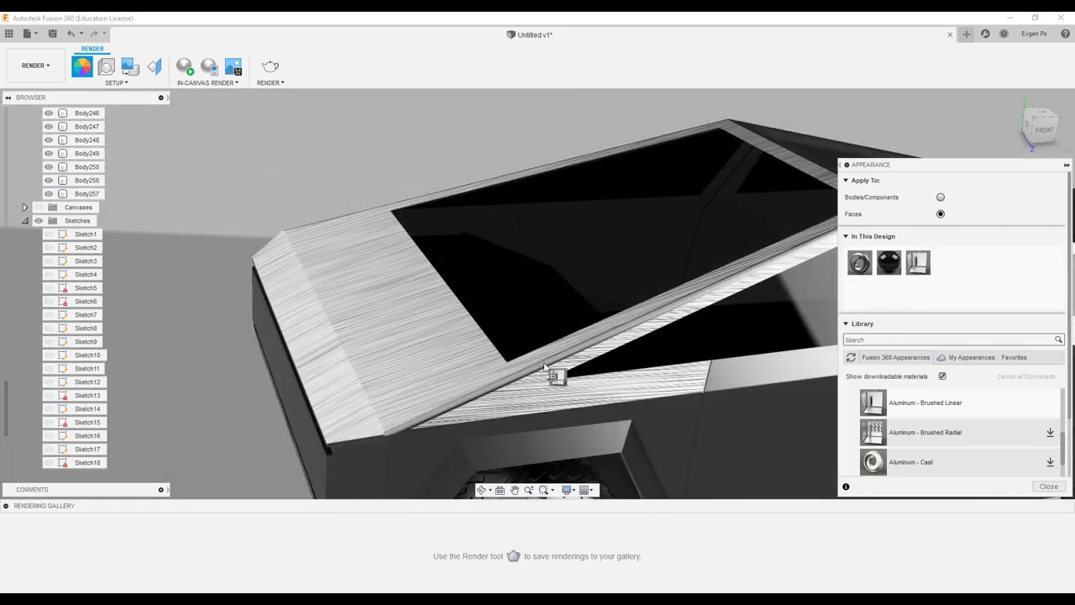
left_click_drag(544, 367, 546, 369)
scroll(763, 353, "down", 5)
scroll(764, 352, "up", 3)
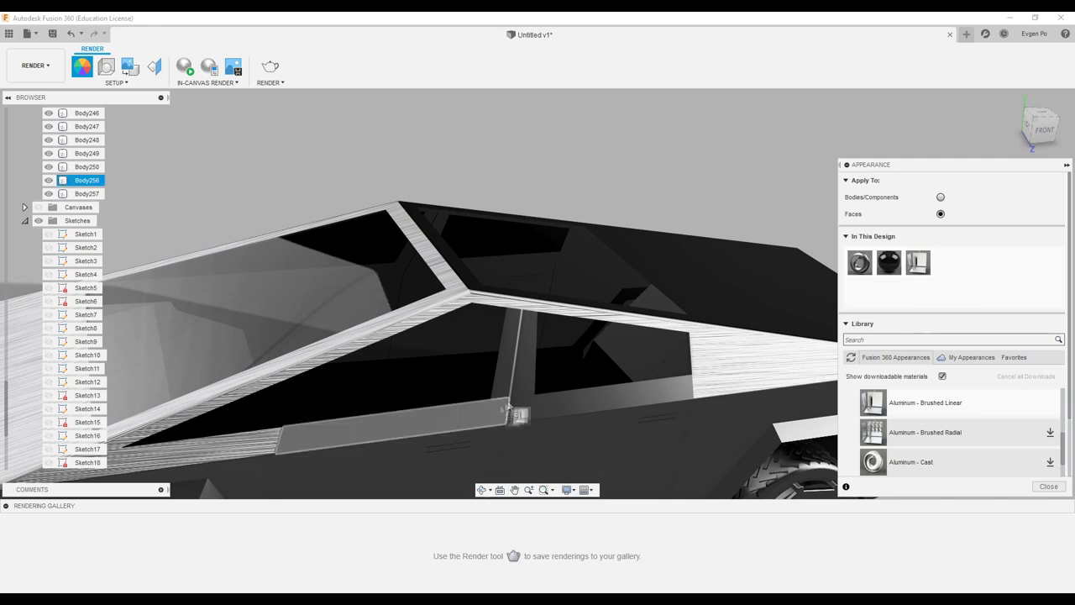
left_click_drag(490, 424, 585, 367)
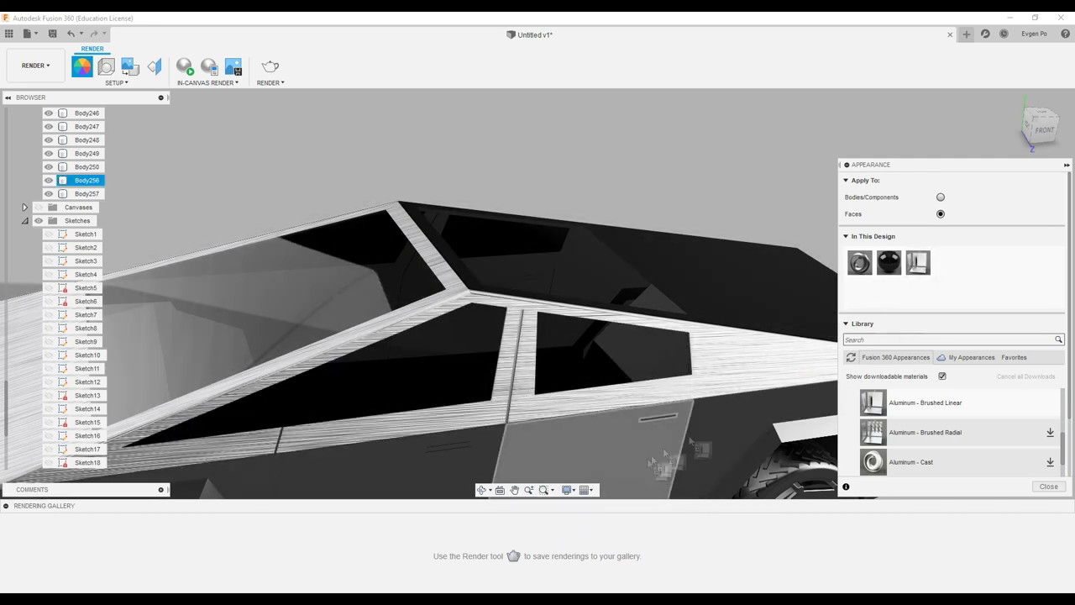
- Apply Aluminum - Brushed Linear around the roof glass and onto the roof rail faces
left_click_drag(918, 265, 726, 314)
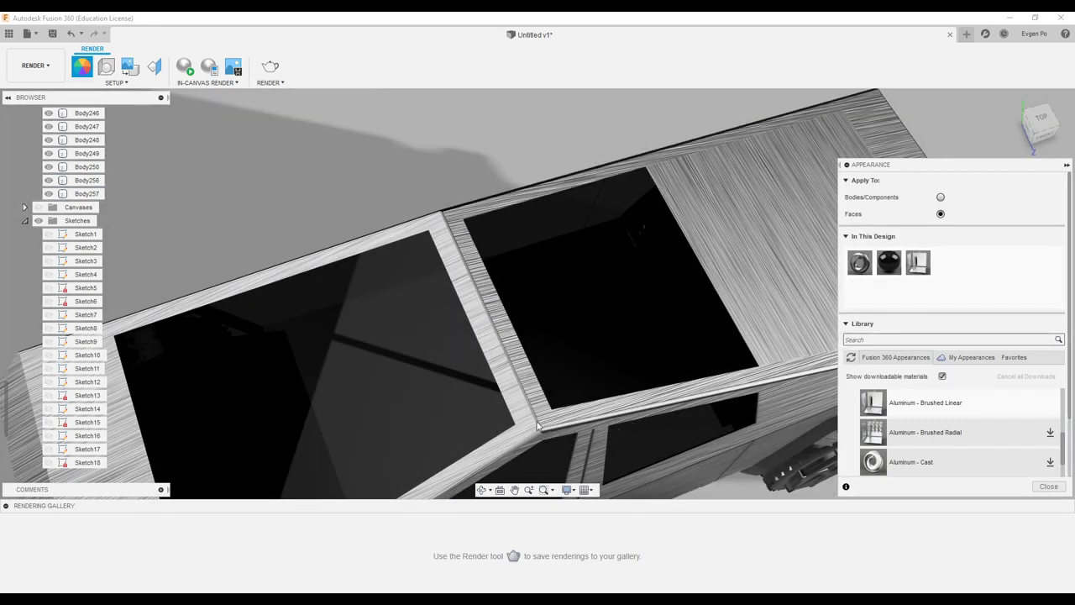
scroll(537, 426, "up", 5)
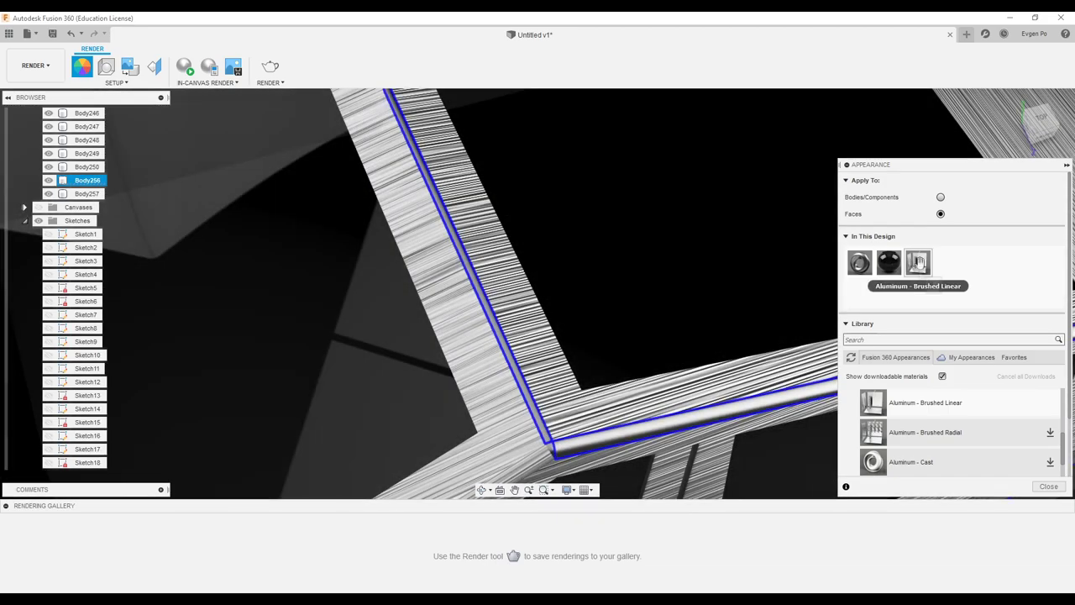
left_click_drag(918, 262, 713, 423)
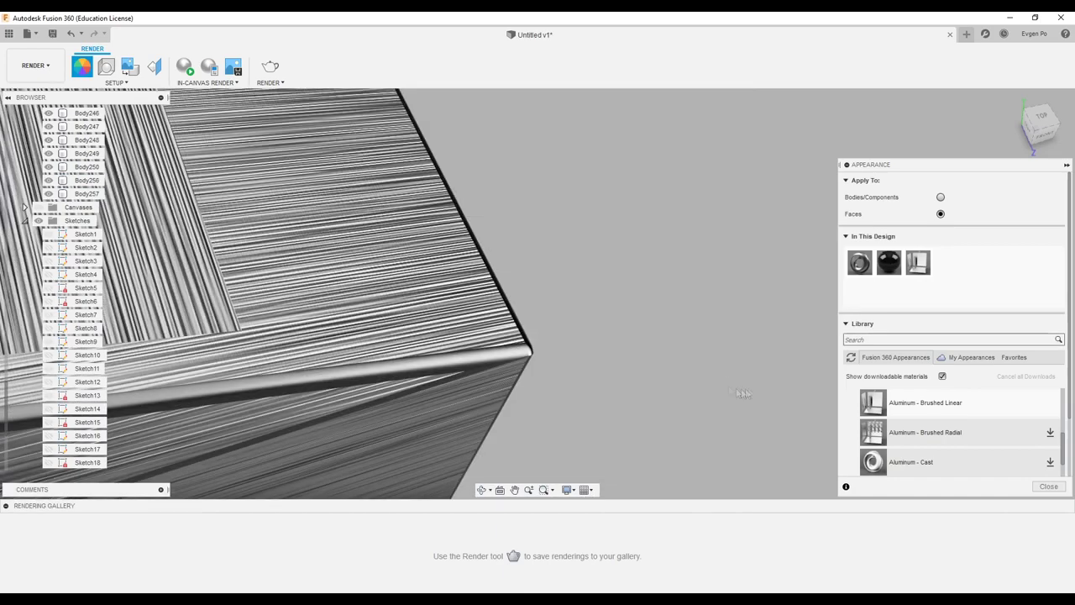
left_click_drag(538, 363, 579, 353)
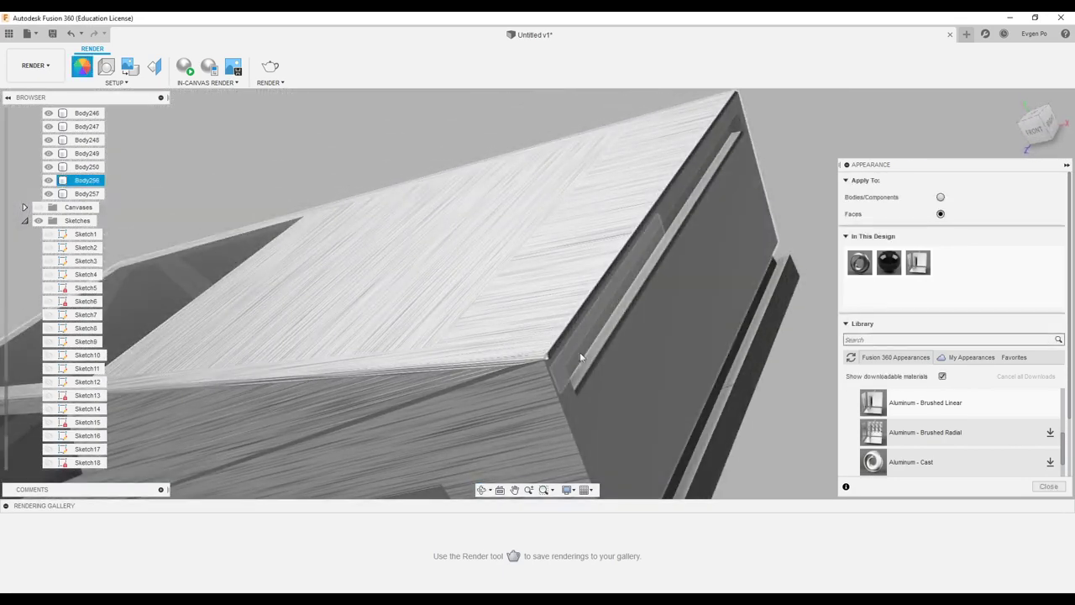
left_click_drag(918, 262, 552, 307)
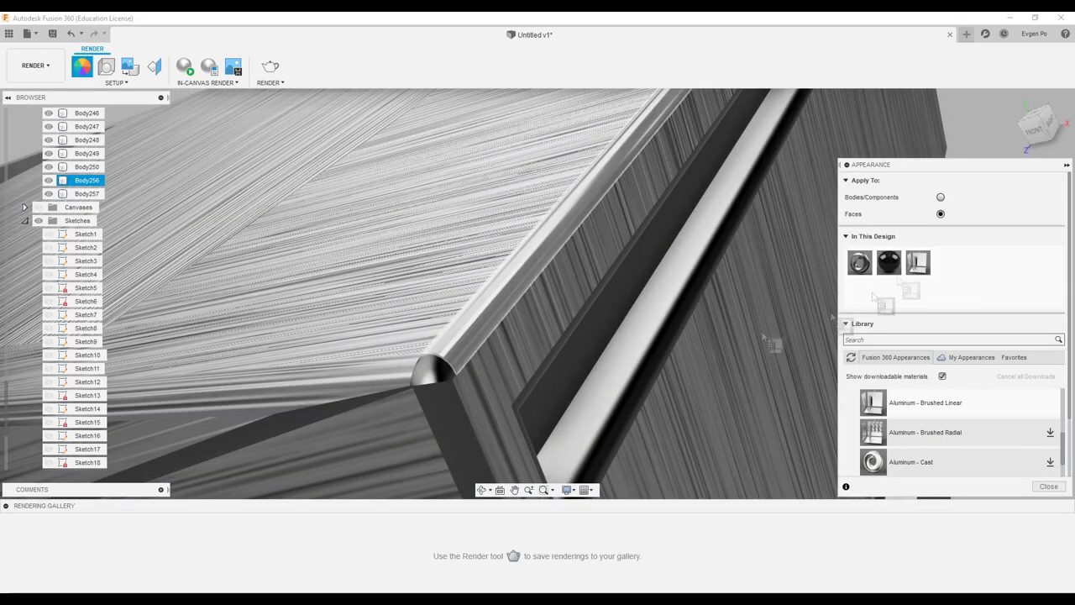
left_click_drag(458, 395, 551, 404)
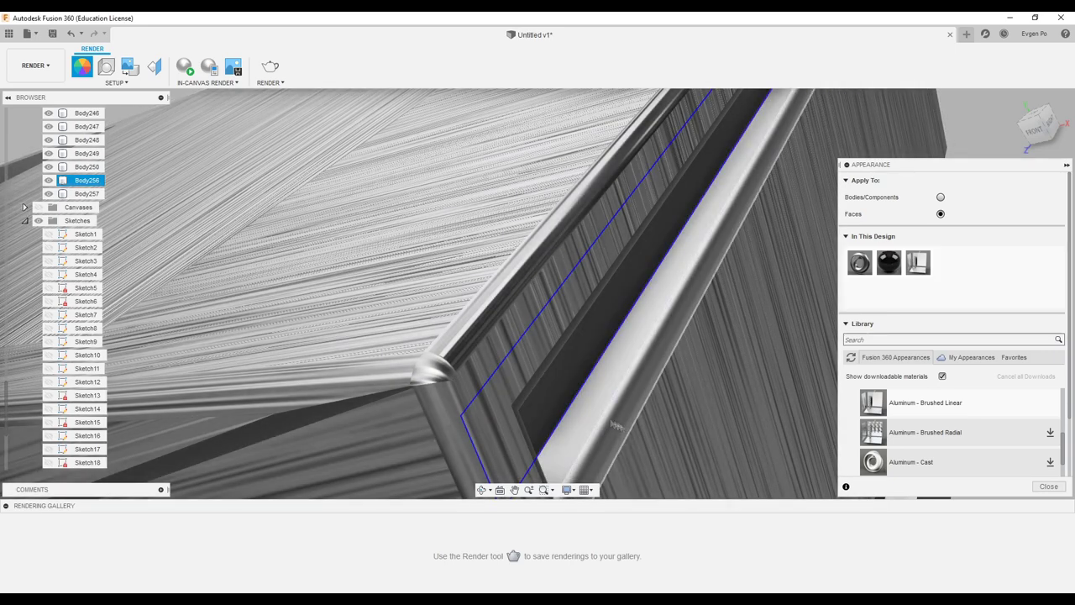
scroll(658, 365, "down", 5)
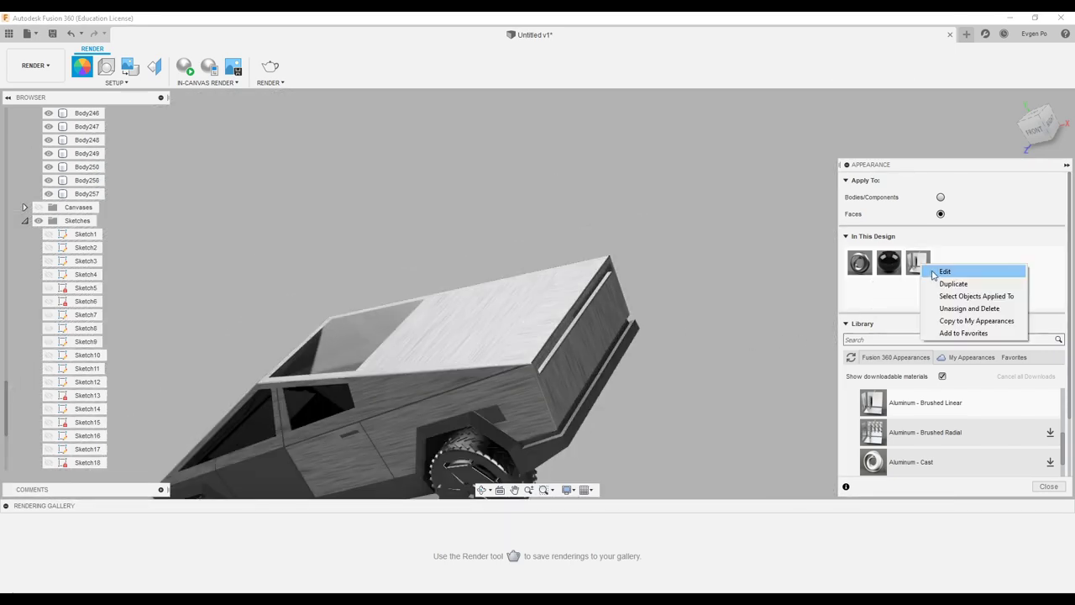
- Edit the brushed aluminium appearance, then orbit to inspect the roof slot and select its body
left_click(941, 271)
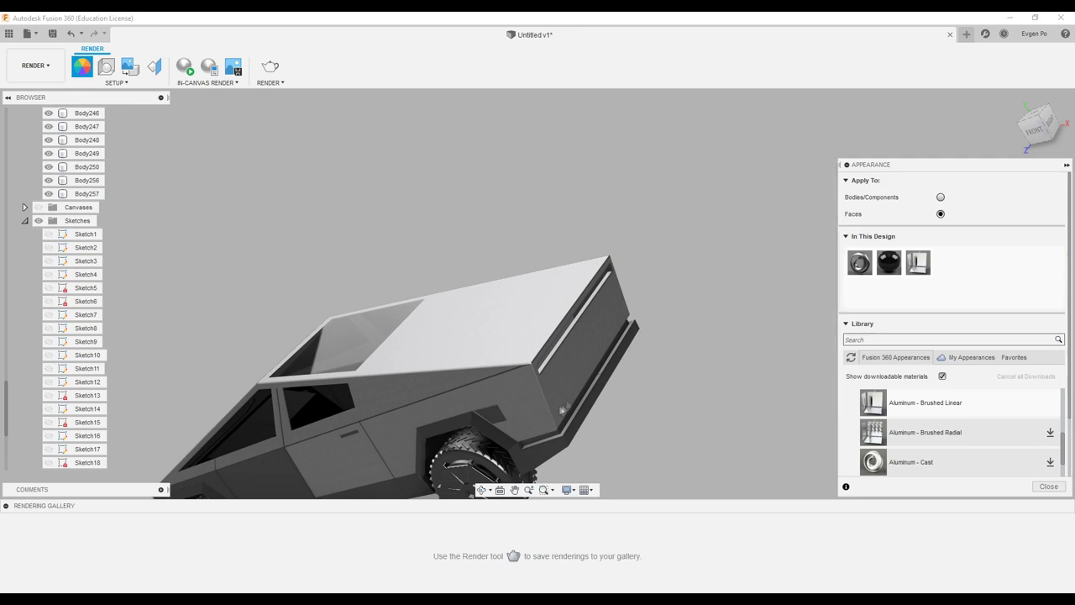
middle_click_drag(661, 325, 999, 337, "shift")
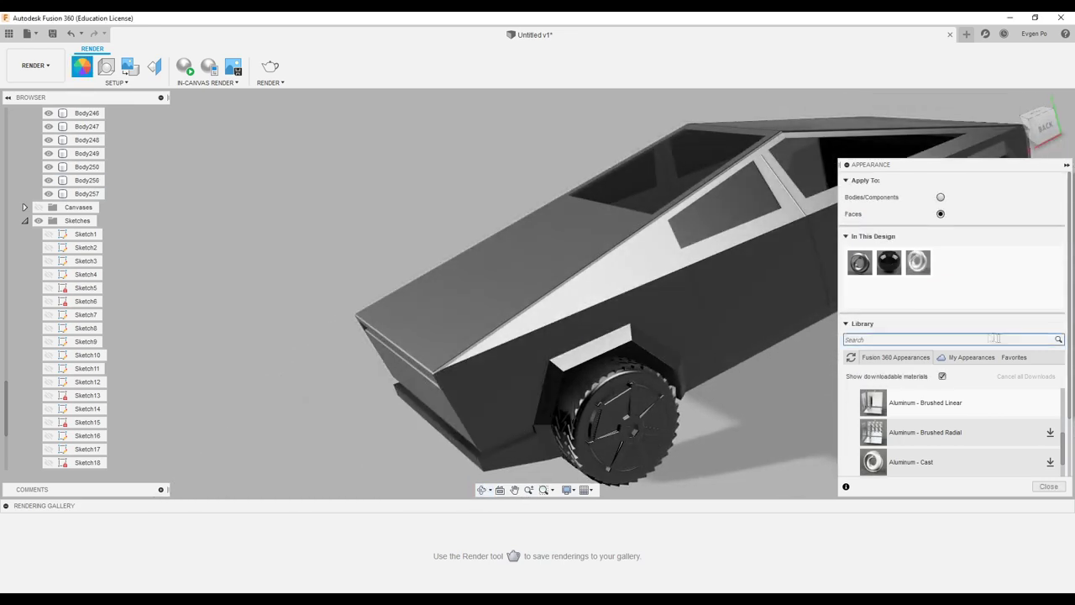
middle_click_drag(764, 269, 558, 446, "shift")
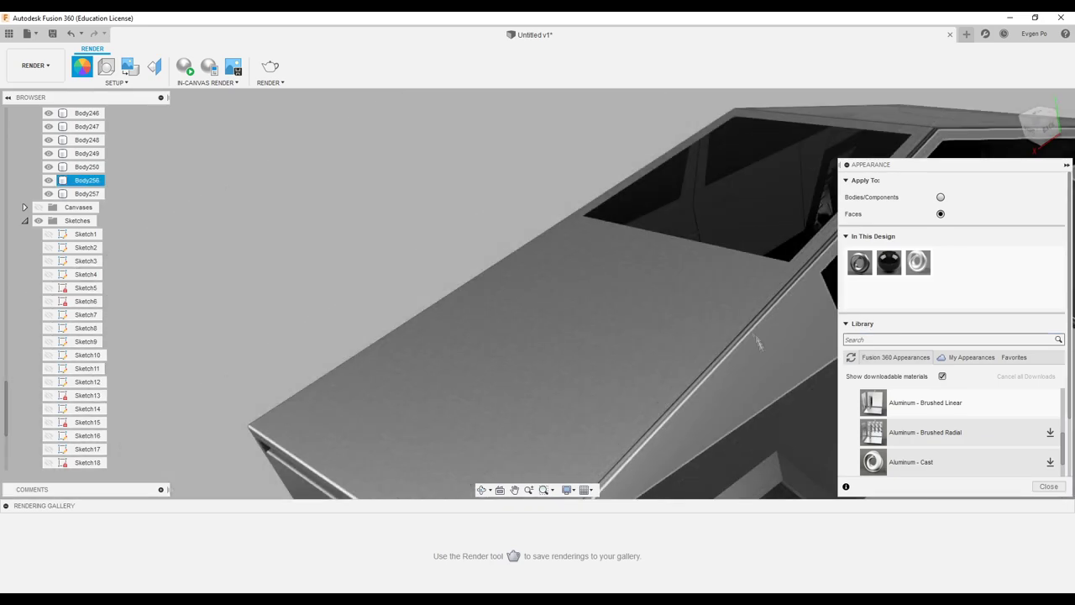
scroll(559, 445, "up", 5)
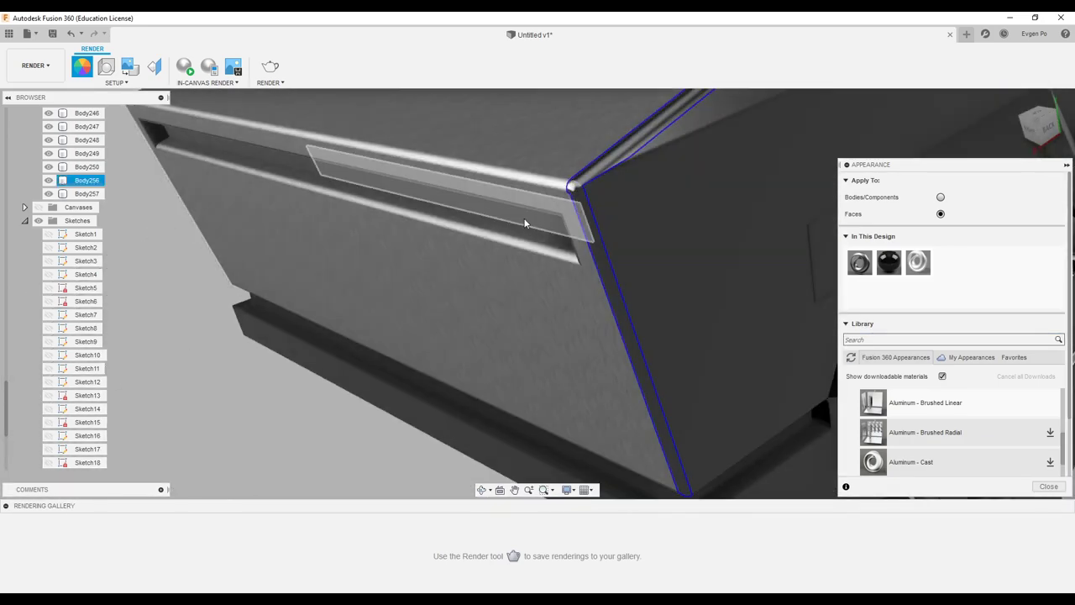
middle_click_drag(524, 223, 511, 199, "shift")
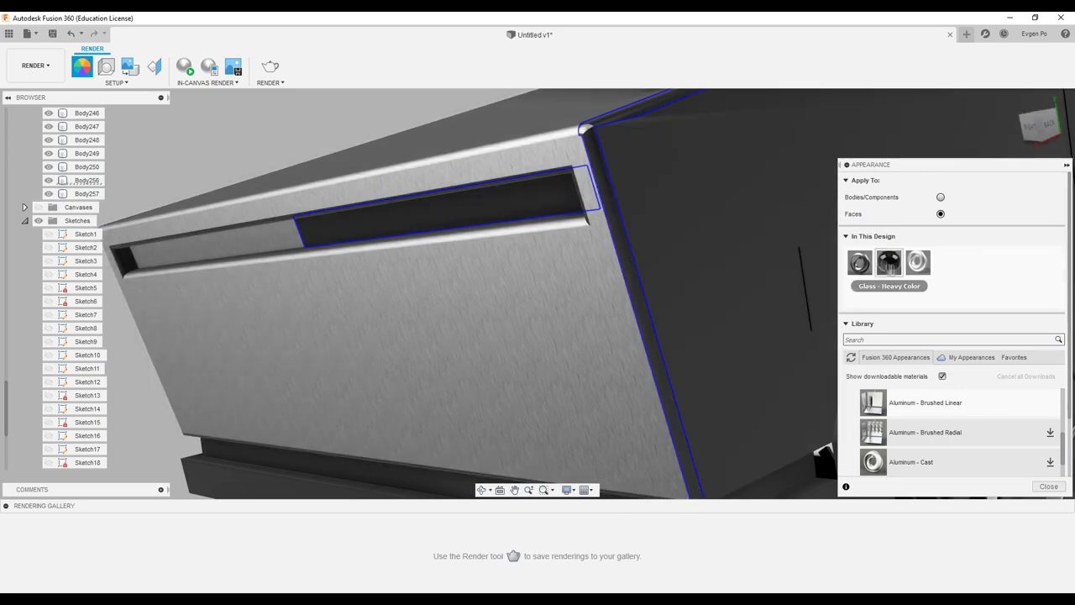
middle_click_drag(636, 282, 708, 277, "shift")
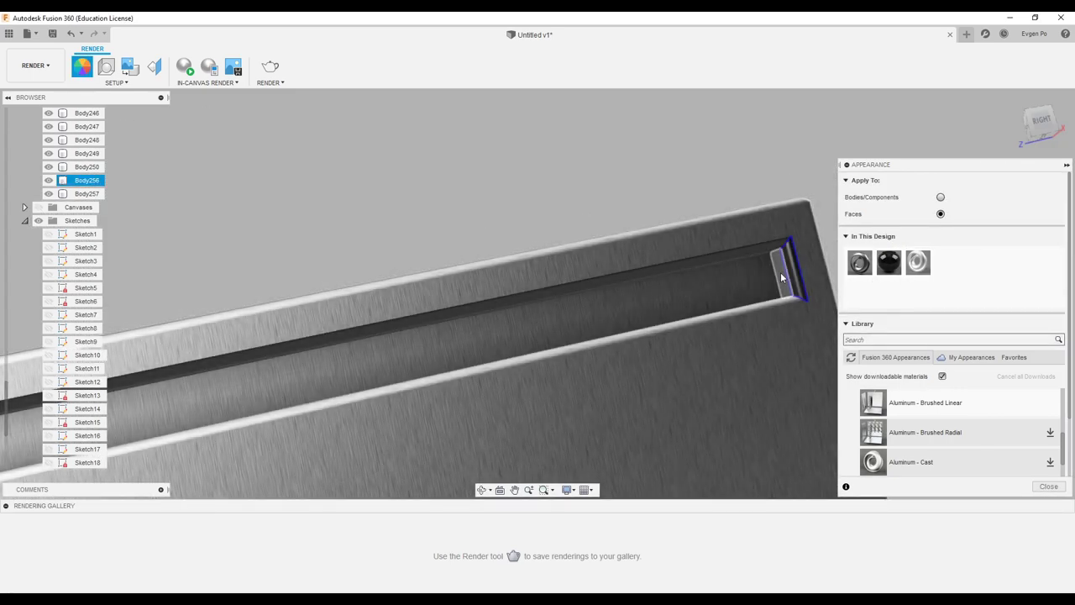
mouse_move(790, 262)
middle_mouse_down("shift")
mouse_move(498, 374)
mouse_move(566, 297)
mouse_move(308, 307)
mouse_move(641, 301)
middle_mouse_up("shift")
scroll(566, 297, "up", 5)
left_click(640, 300)
scroll(671, 313, "down", 10)
scroll(664, 307, "down", 5)
scroll(664, 362, "down", 5)
scroll(706, 340, "down", 5)
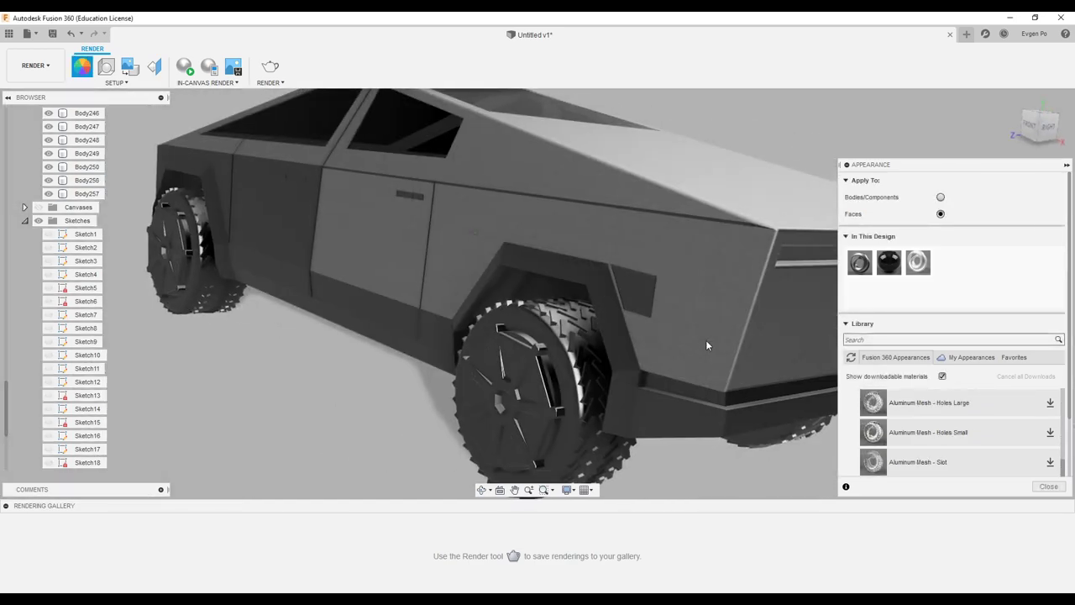
- Apply Aluminum - Brushed Linear to the door panels and the face by the door seam
left_click(672, 252)
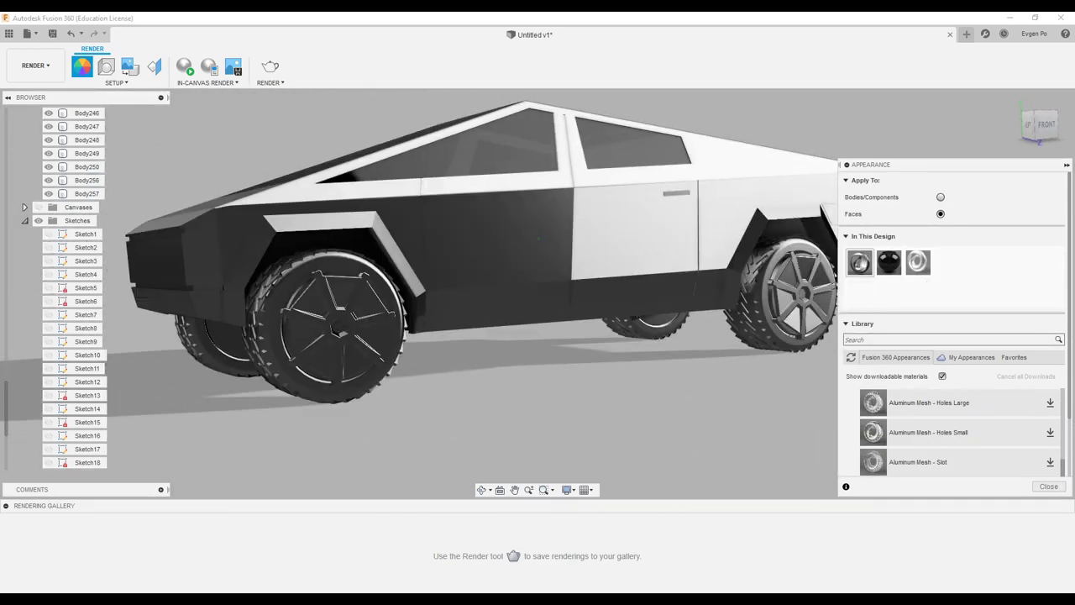
left_click_drag(442, 248, 454, 252)
scroll(504, 244, "up", 5)
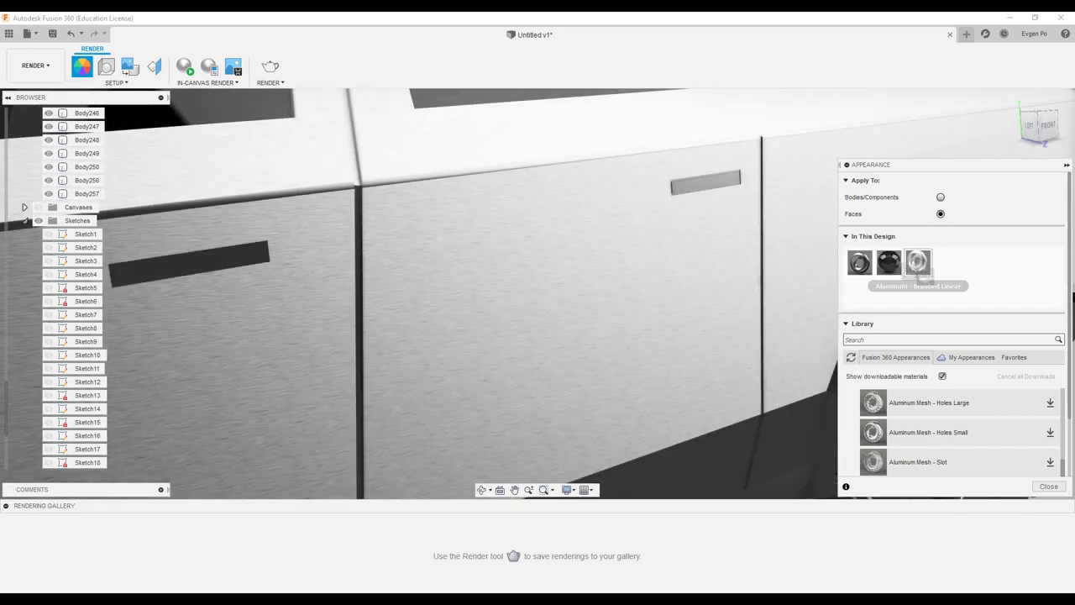
left_click_drag(809, 229, 882, 298)
scroll(348, 353, "up", 5)
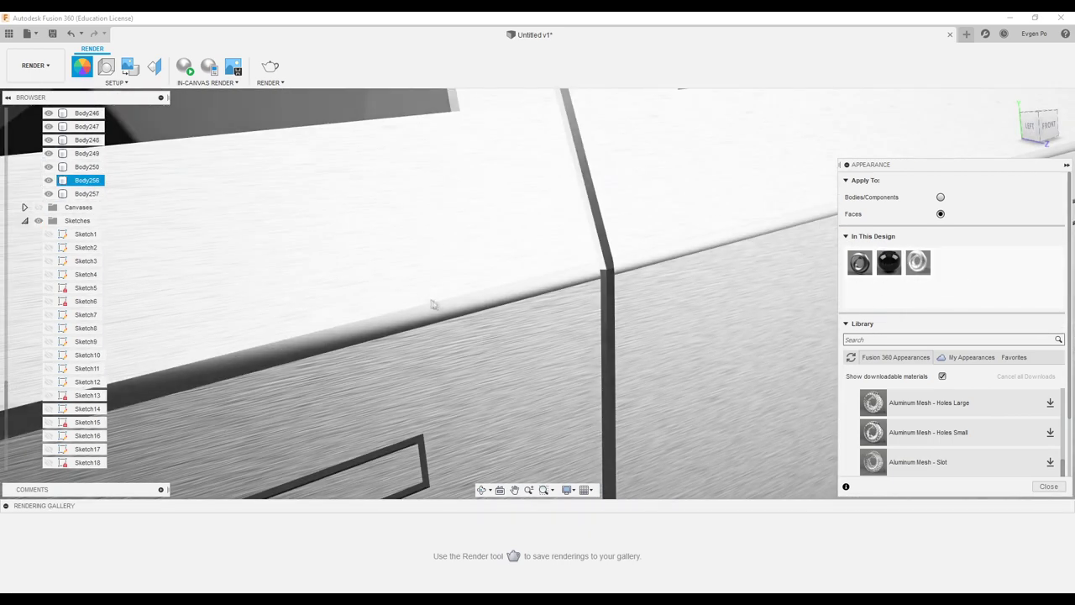
mouse_move(349, 353)
left_mouse_down()
mouse_move(648, 273)
mouse_move(705, 246)
left_mouse_up()
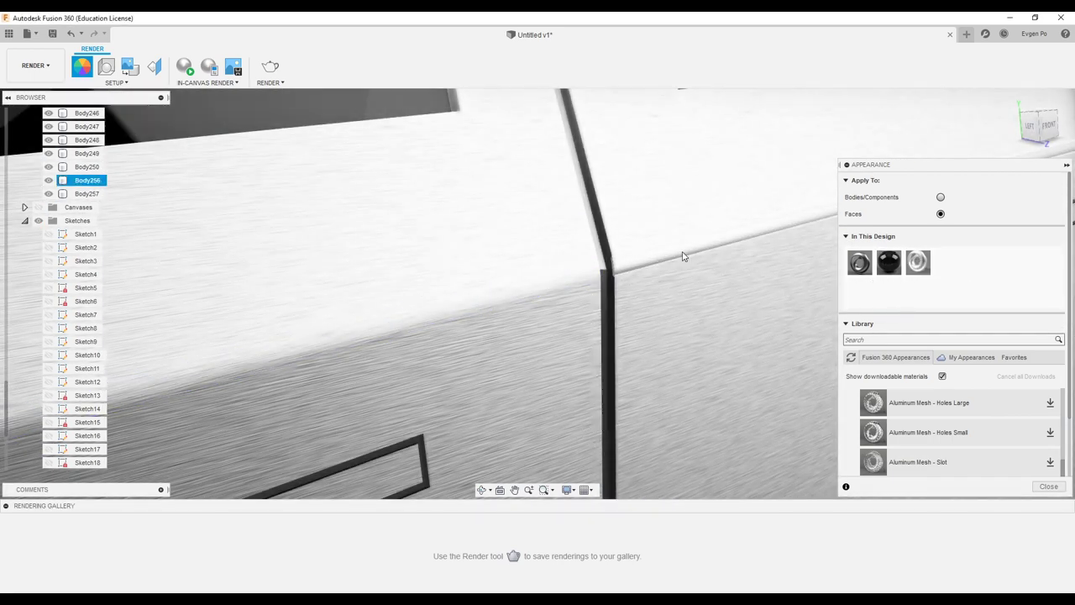
key("Return")
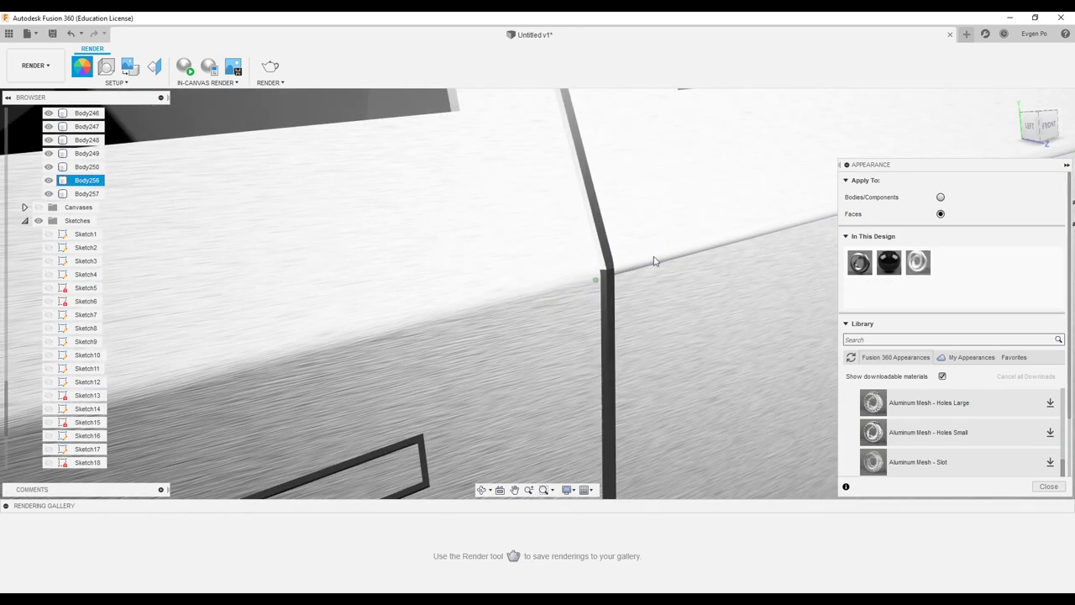
- Apply Aluminum - Brushed Linear to the thin sliver face and the dark face near the front
mouse_move(655, 261)
middle_mouse_down("shift")
mouse_move(693, 223)
mouse_move(681, 259)
mouse_move(711, 232)
mouse_move(750, 235)
mouse_move(674, 211)
middle_mouse_up("shift")
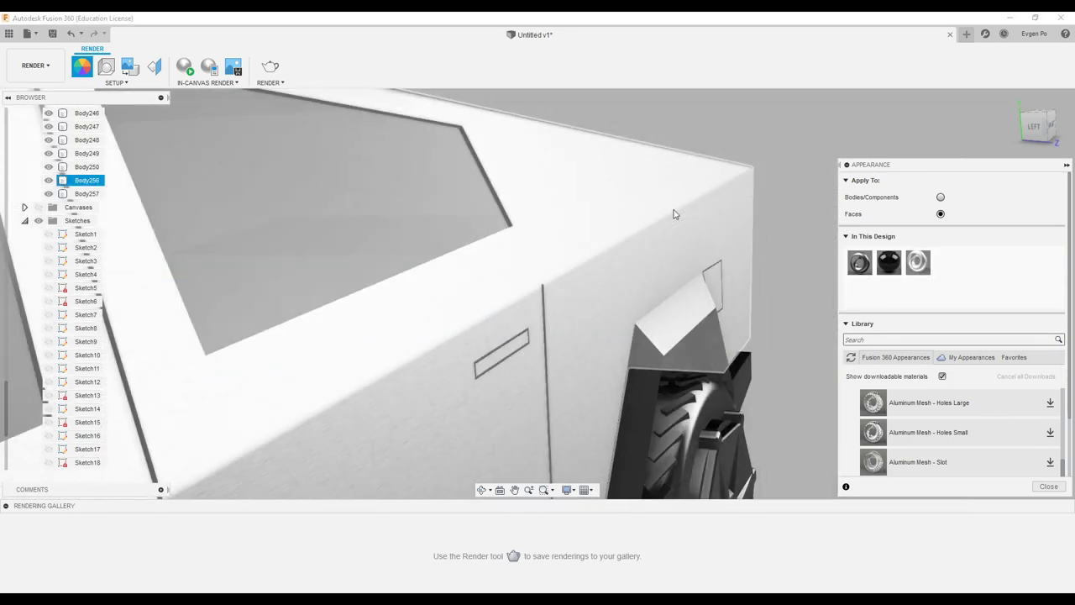
scroll(672, 211, "down", 3)
scroll(669, 213, "down", 3)
scroll(670, 212, "down", 3)
mouse_move(683, 269)
middle_mouse_down("shift")
mouse_move(355, 284)
mouse_move(329, 268)
middle_mouse_up("shift")
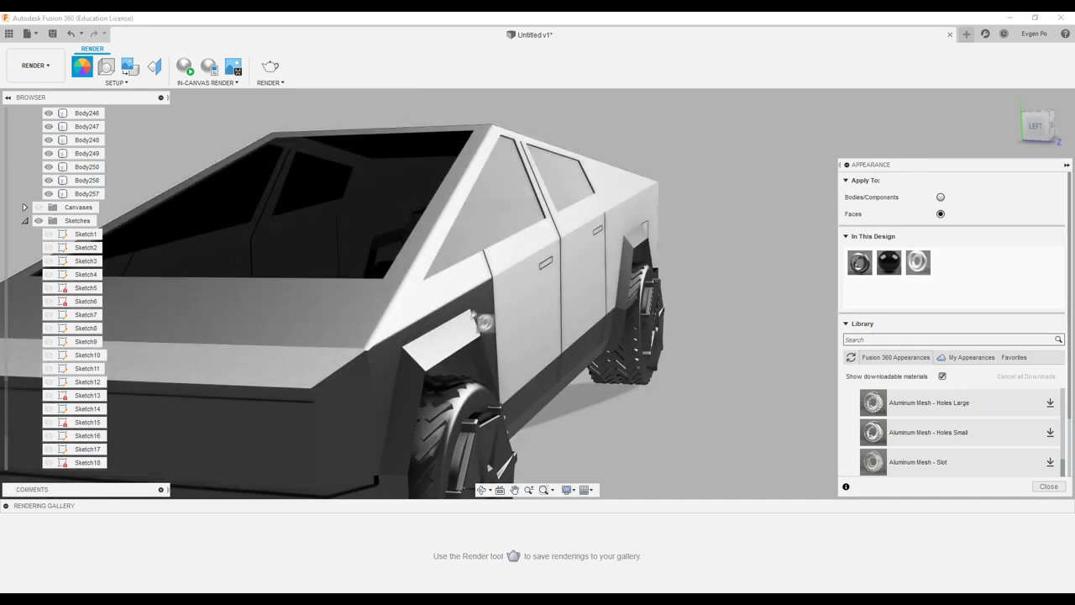
scroll(484, 307, "up", 5)
middle_click_drag(360, 362, 516, 185, "shift")
left_click_drag(918, 262, 547, 193)
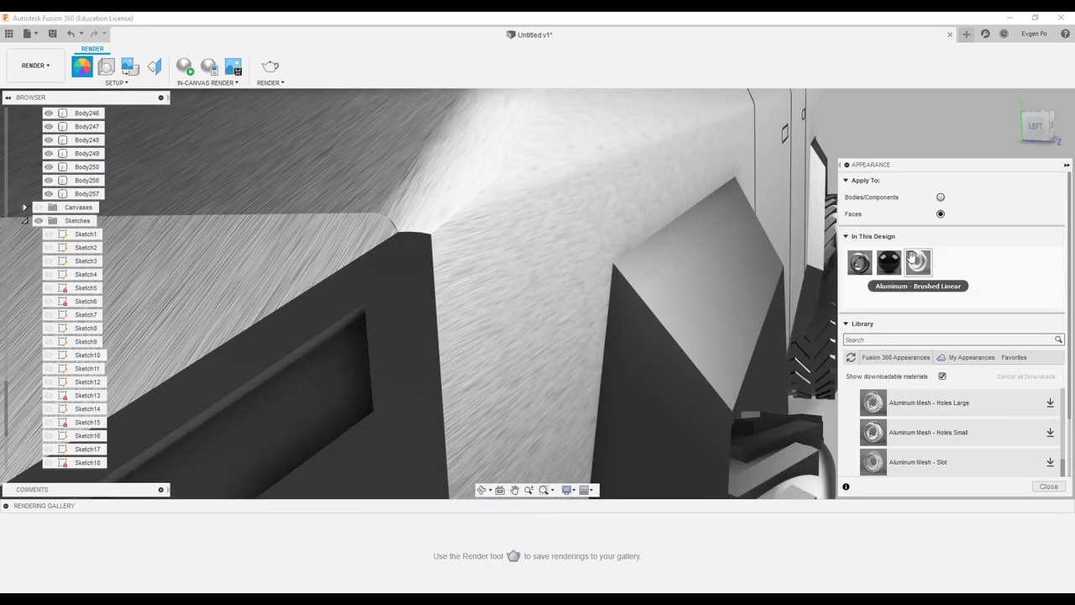
left_click_drag(918, 262, 427, 319)
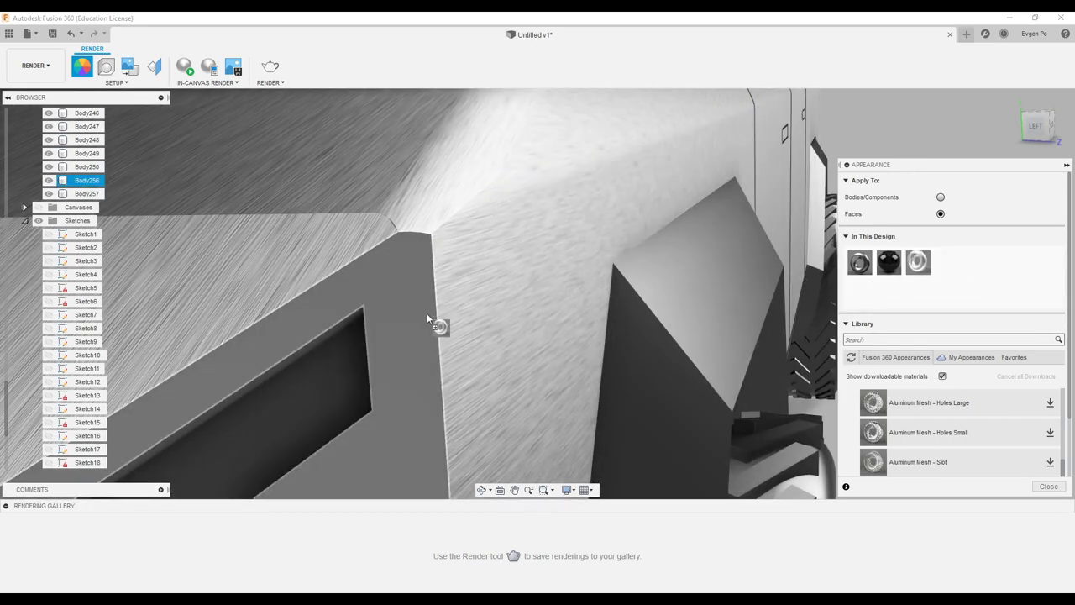
scroll(427, 319, "down", 5)
scroll(517, 278, "up", 5)
- Apply Aluminum - Brushed Linear to the rear fender edge face
mouse_move(517, 278)
middle_mouse_down("shift")
mouse_move(566, 273)
mouse_move(610, 294)
middle_mouse_up("shift")
scroll(565, 272, "down", 4)
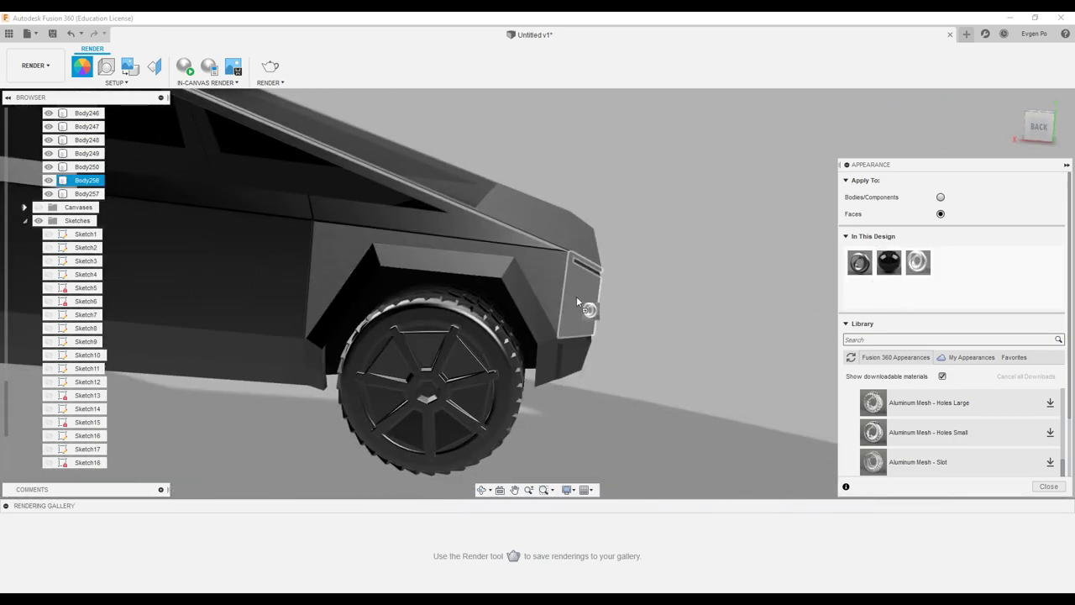
scroll(577, 299, "up", 5)
scroll(363, 241, "up", 3)
middle_click_drag(363, 241, 301, 245, "shift")
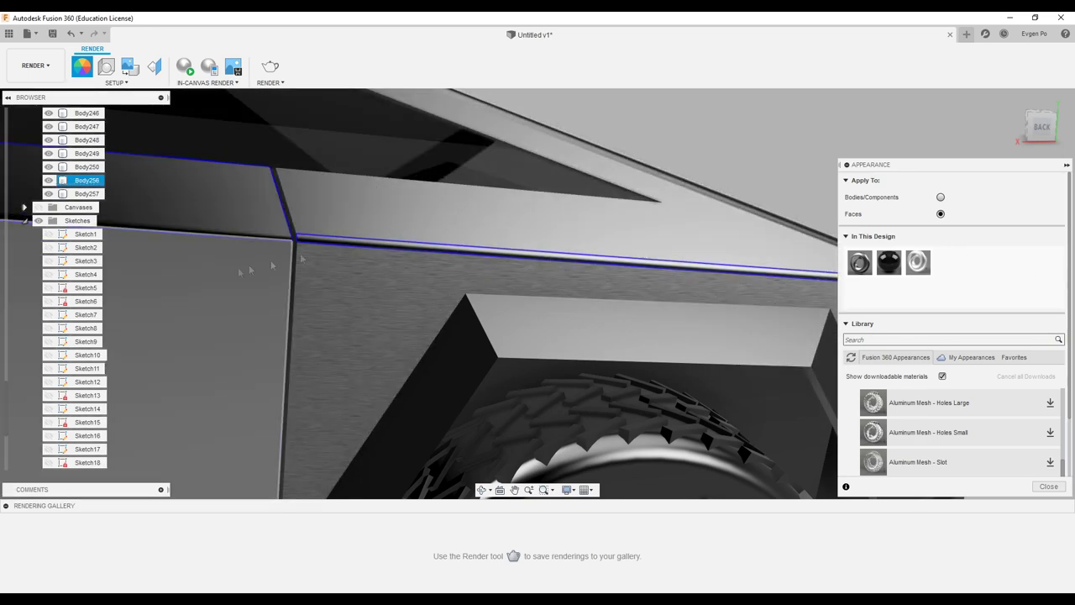
left_click_drag(301, 245, 487, 311)
scroll(492, 313, "down", 2)
scroll(495, 294, "down", 4)
scroll(501, 315, "down", 4)
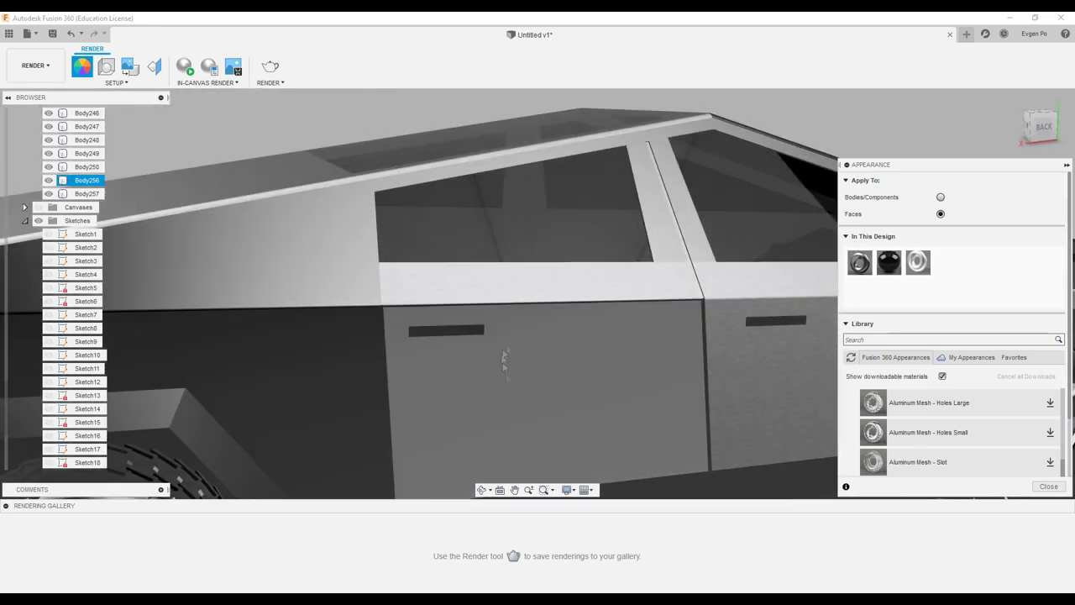
- Apply Aluminum - Brushed Linear to the front and rear doors and the fender panel
left_click_drag(518, 345, 520, 344)
mouse_move(918, 262)
left_mouse_down()
mouse_move(777, 325)
mouse_move(351, 370)
left_mouse_up()
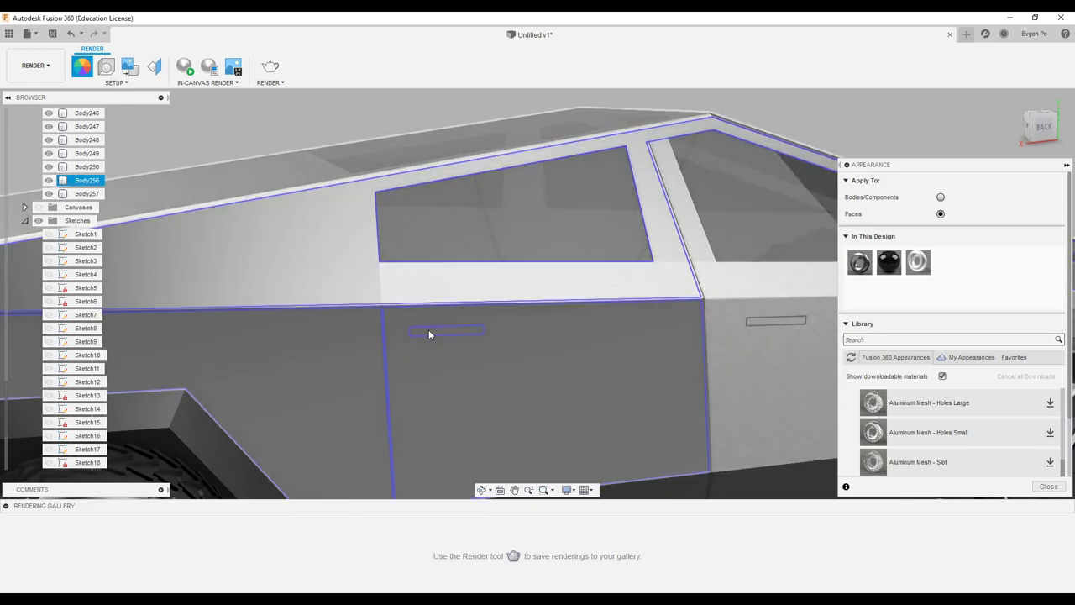
left_click_drag(795, 357, 795, 357)
left_click(487, 299)
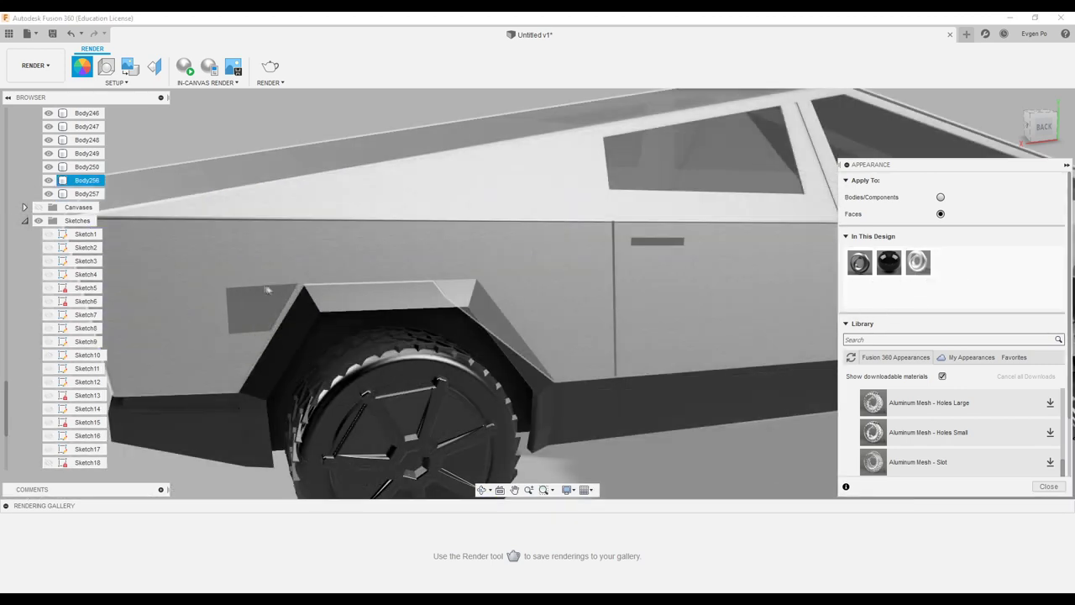
left_click_drag(859, 262, 264, 303)
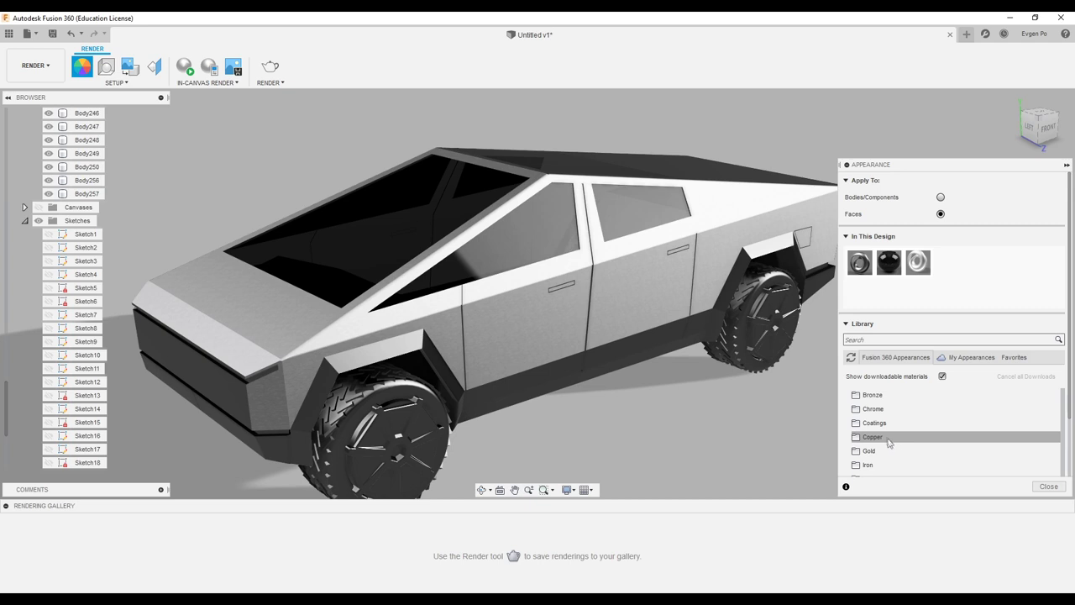
- Apply Plastic - Texture - Random from the Textured folder to the front wheel-arch flare
scroll(868, 426, "down", 3)
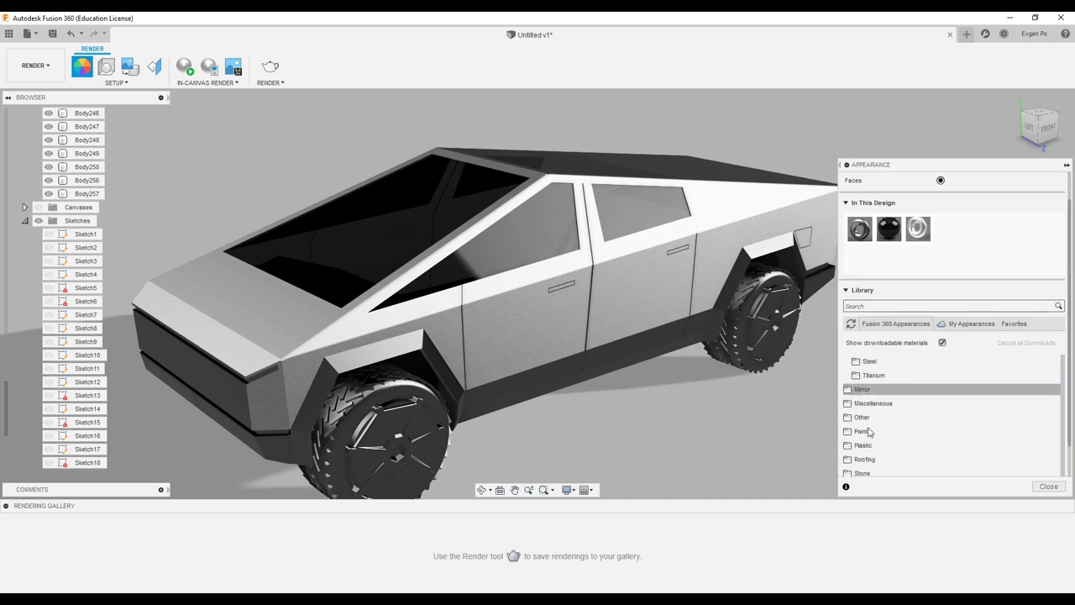
scroll(878, 435, "down", 2)
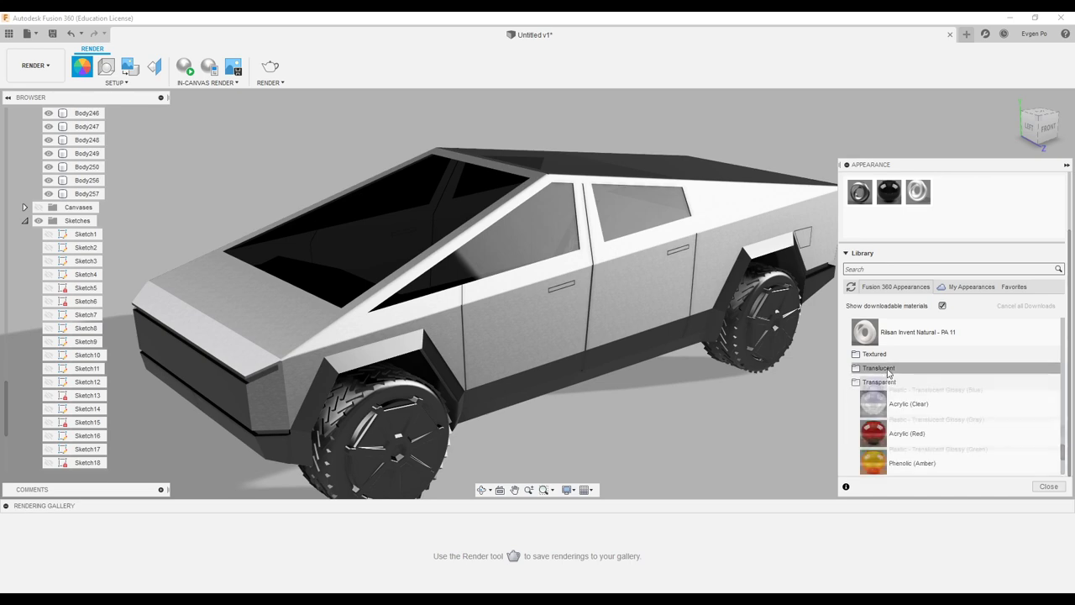
left_click(884, 360)
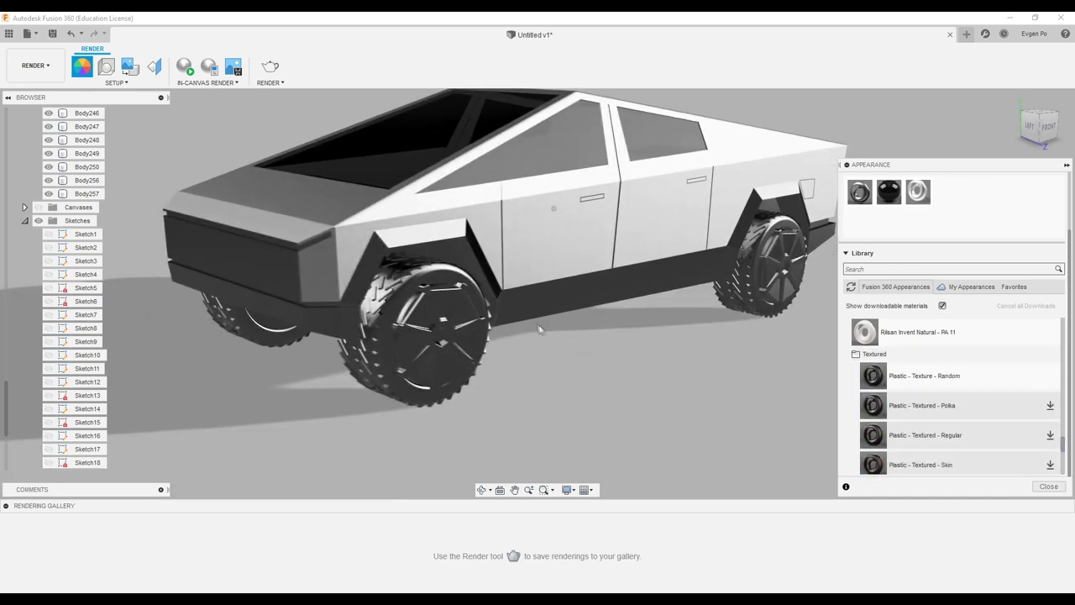
scroll(518, 291, "up", 5)
mouse_move(518, 290)
middle_mouse_down("shift")
mouse_move(367, 189)
mouse_move(470, 252)
middle_mouse_up("shift")
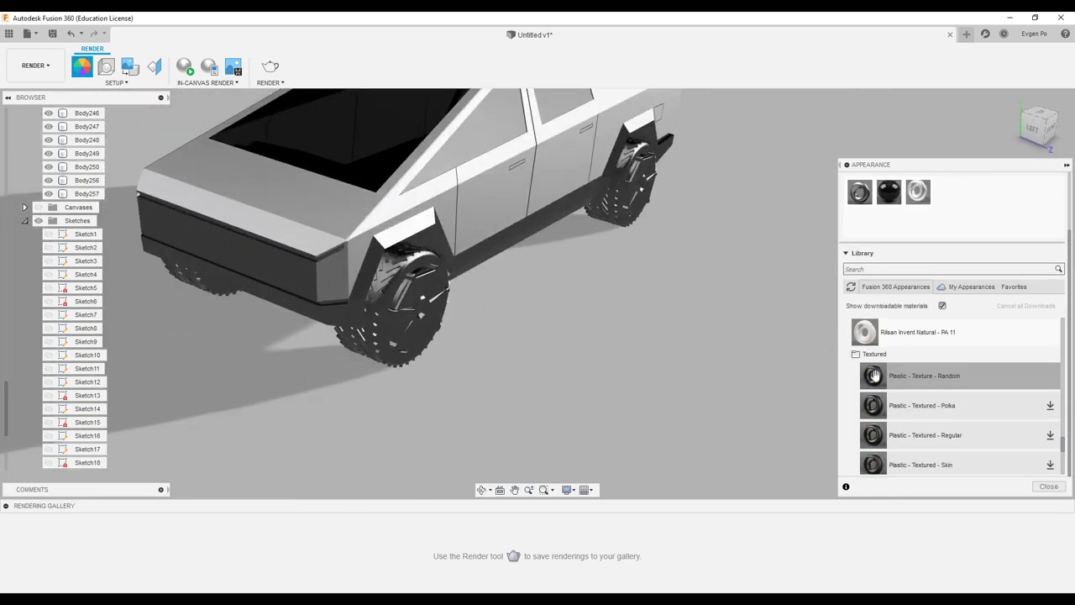
left_click_drag(491, 243, 491, 242)
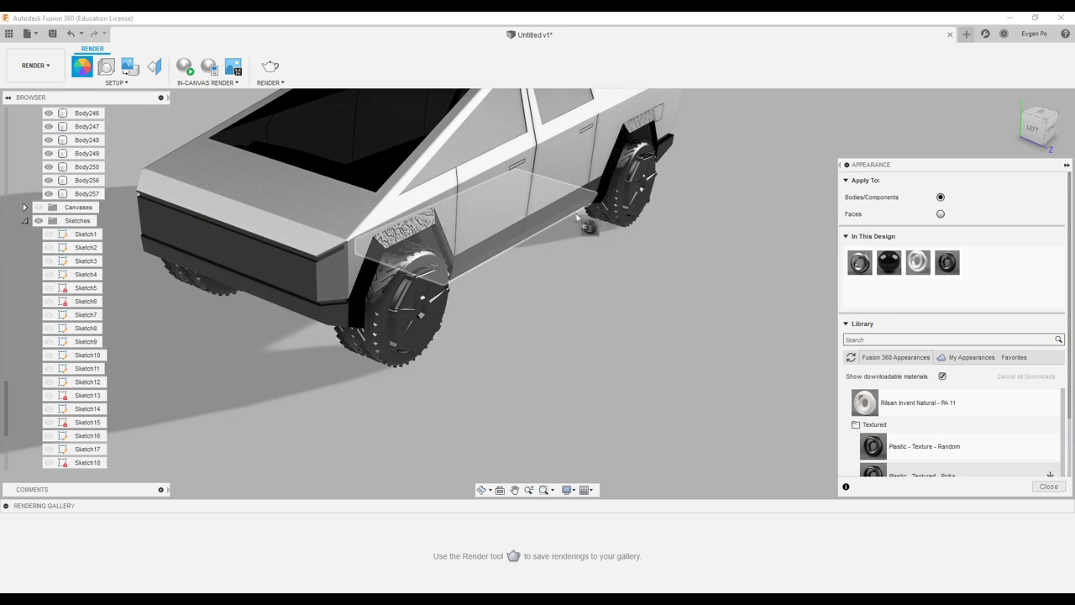
- Apply Plastic - Texture - Random to the rear wheel-arch flare on the other side
mouse_move(592, 236)
middle_mouse_down("shift")
mouse_move(630, 266)
mouse_move(770, 277)
mouse_move(831, 268)
middle_mouse_up("shift")
mouse_move(429, 293)
middle_mouse_down("shift")
mouse_move(657, 302)
mouse_move(966, 265)
middle_mouse_up("shift")
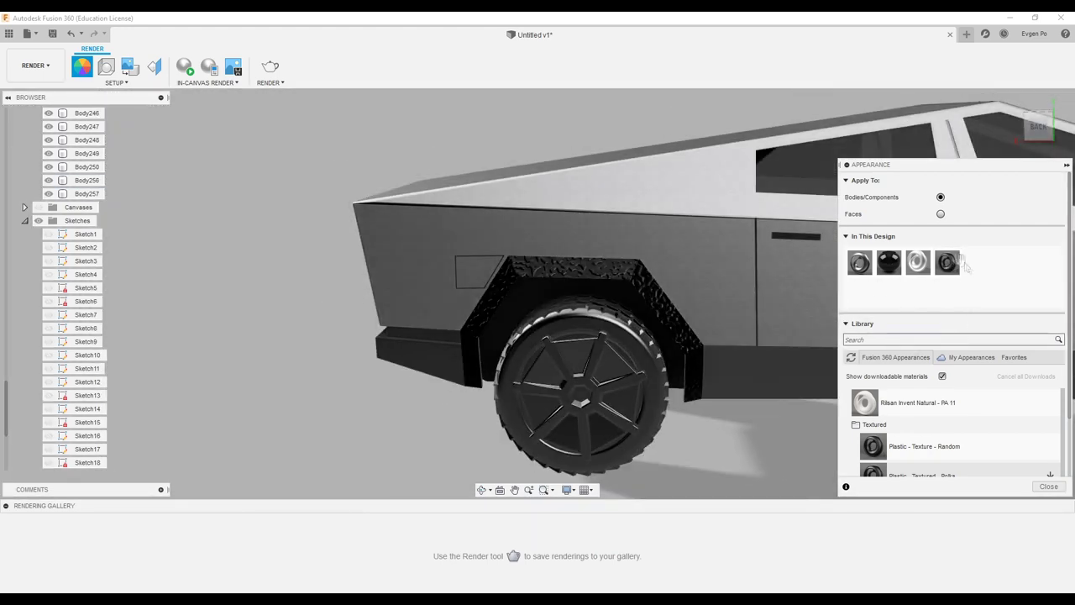
mouse_move(806, 401)
middle_mouse_down("shift")
mouse_move(504, 353)
mouse_move(601, 375)
mouse_move(557, 317)
mouse_move(598, 320)
mouse_move(540, 276)
middle_mouse_up("shift")
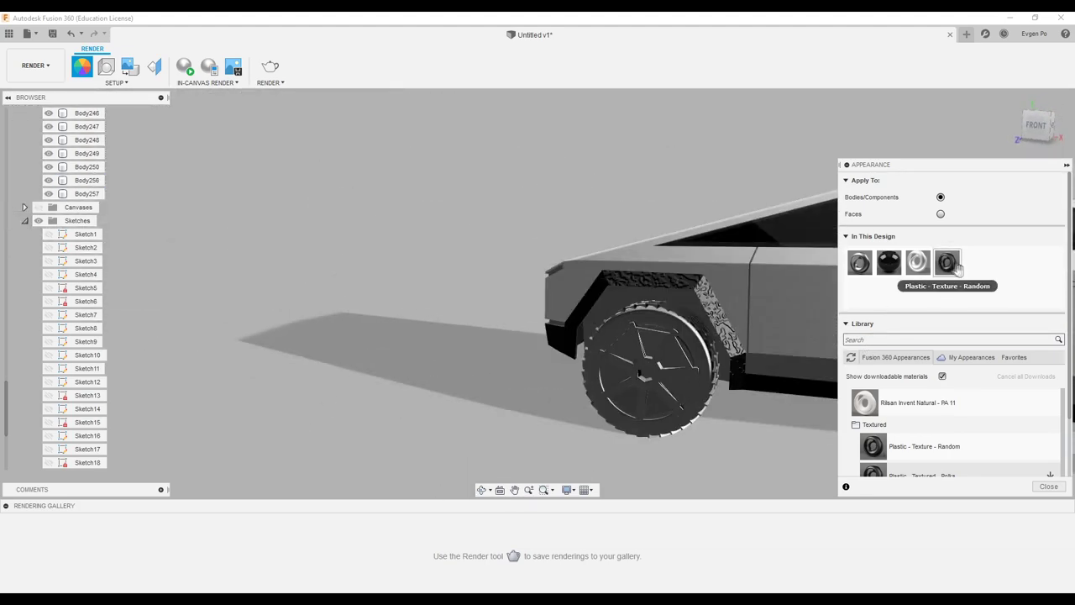
left_click_drag(681, 304, 680, 322)
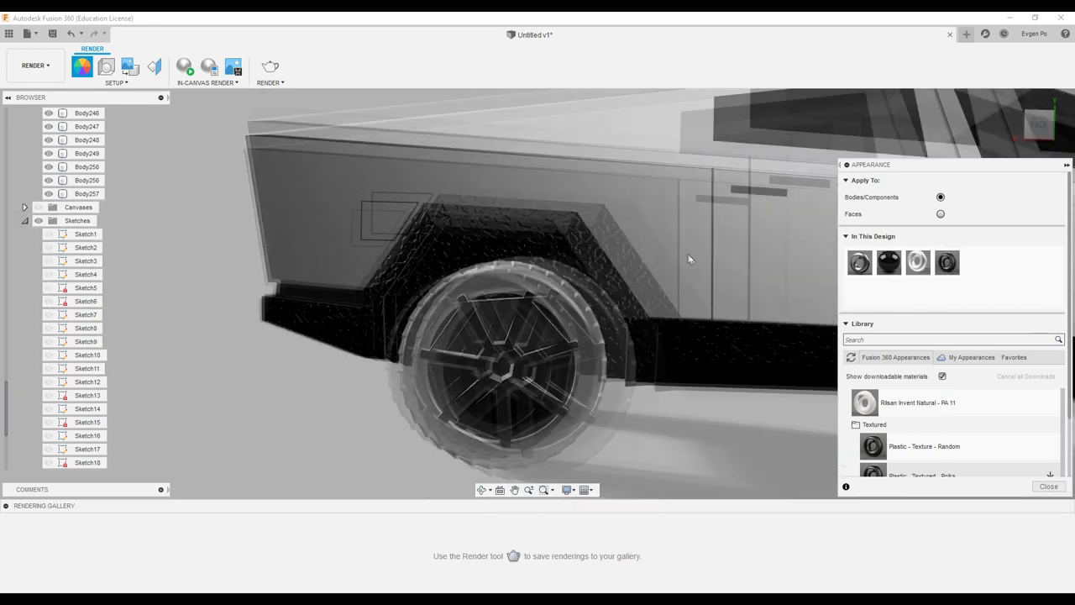
- Adjust the Plastic - Texture - Random appearance's texture scale and confirm
left_click(973, 271)
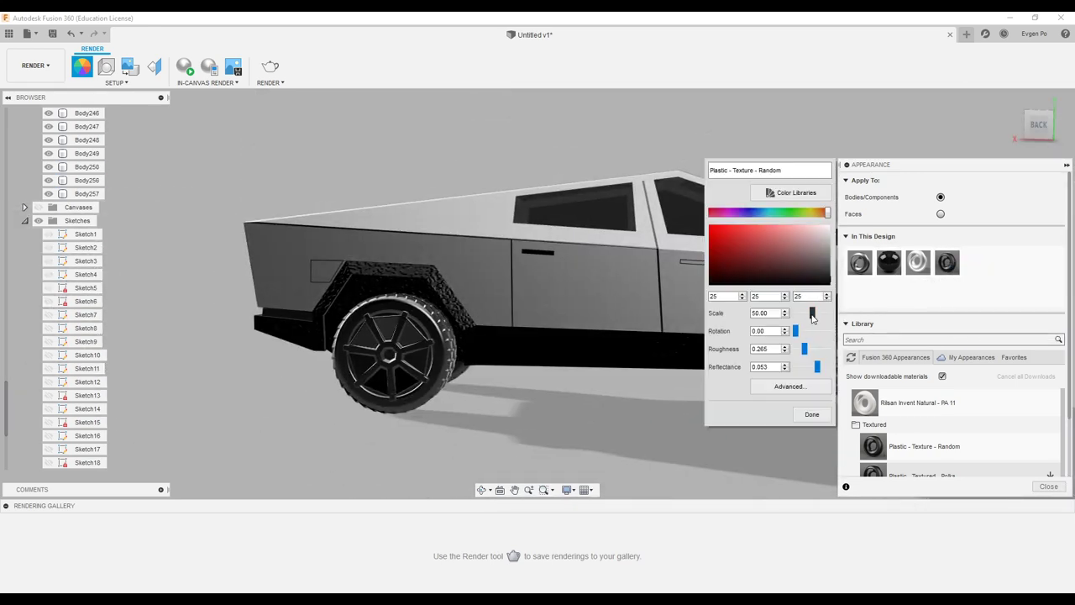
left_click(798, 408)
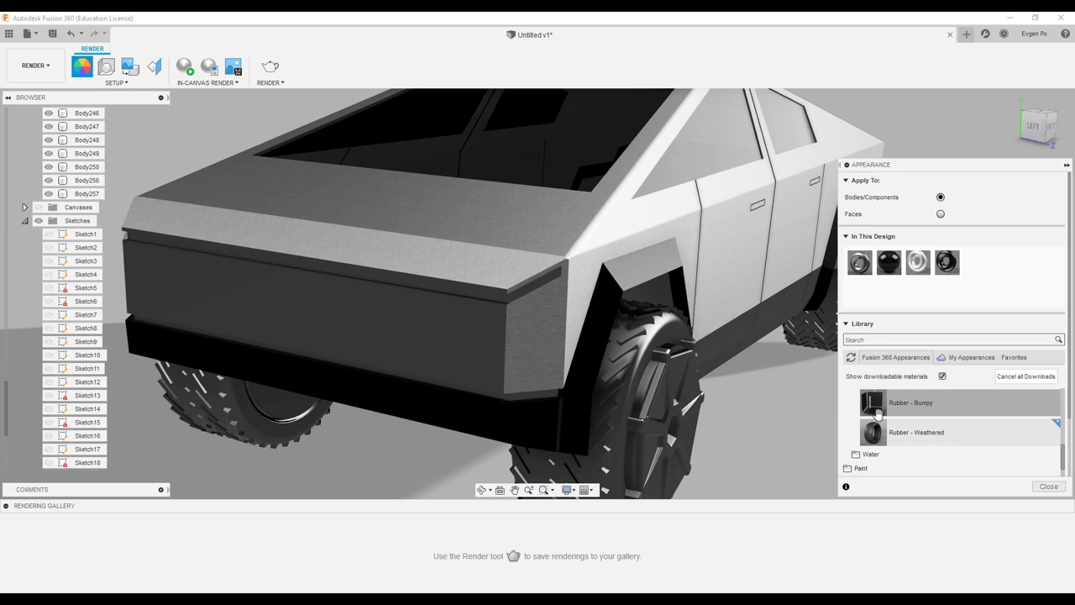
- Apply Rubber - Weathered to the tyres and darken the wheel caps
left_click_drag(729, 430, 604, 395)
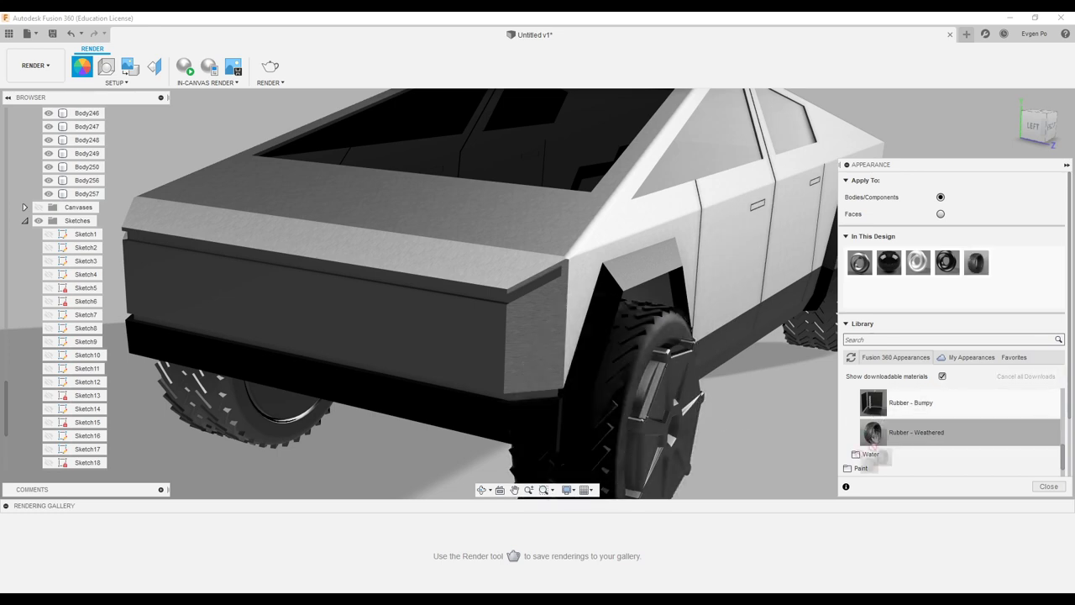
left_click_drag(874, 432, 247, 392)
left_click_drag(547, 374, 549, 375)
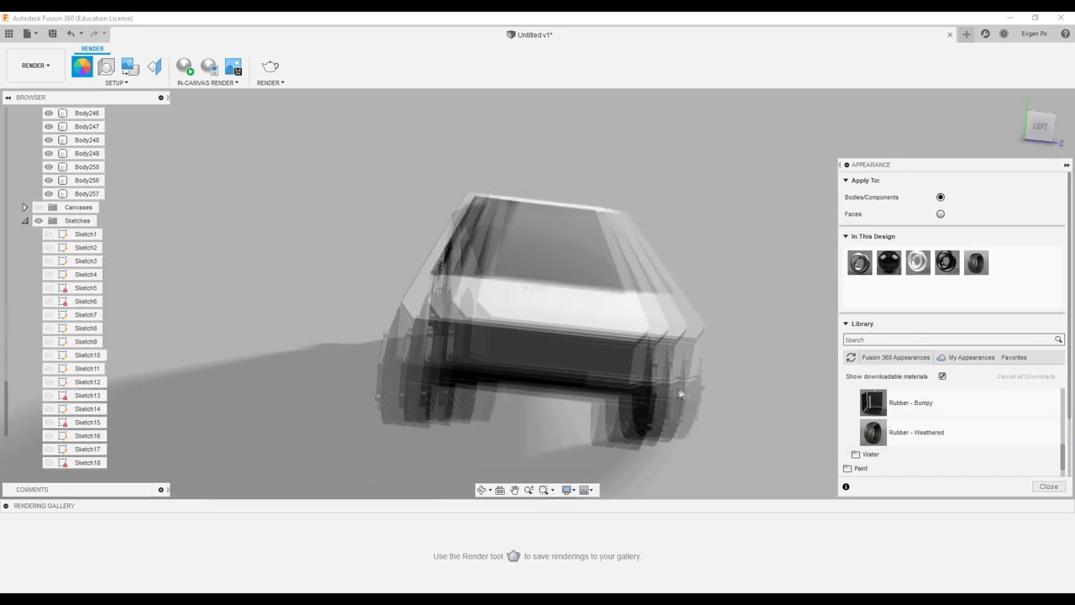
left_click_drag(422, 342, 422, 342)
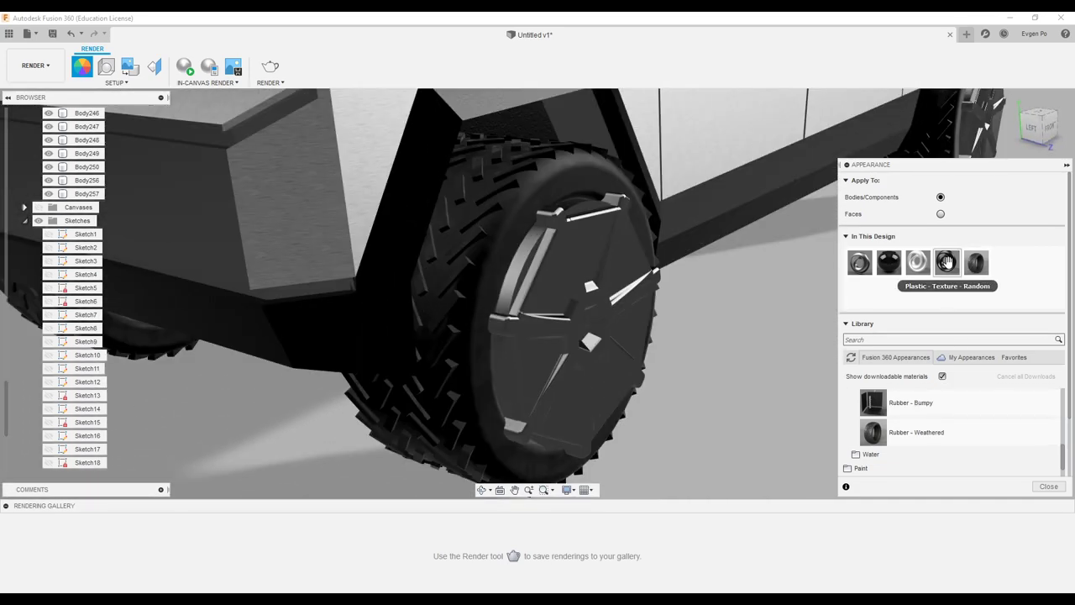
left_click_drag(860, 265, 625, 265)
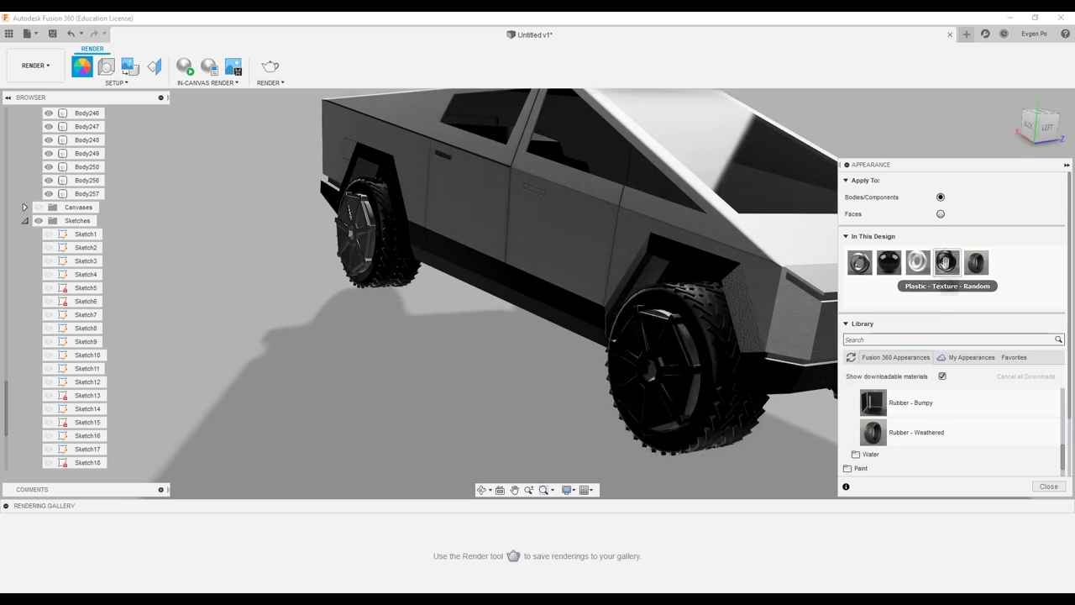
left_click_drag(363, 242, 364, 243)
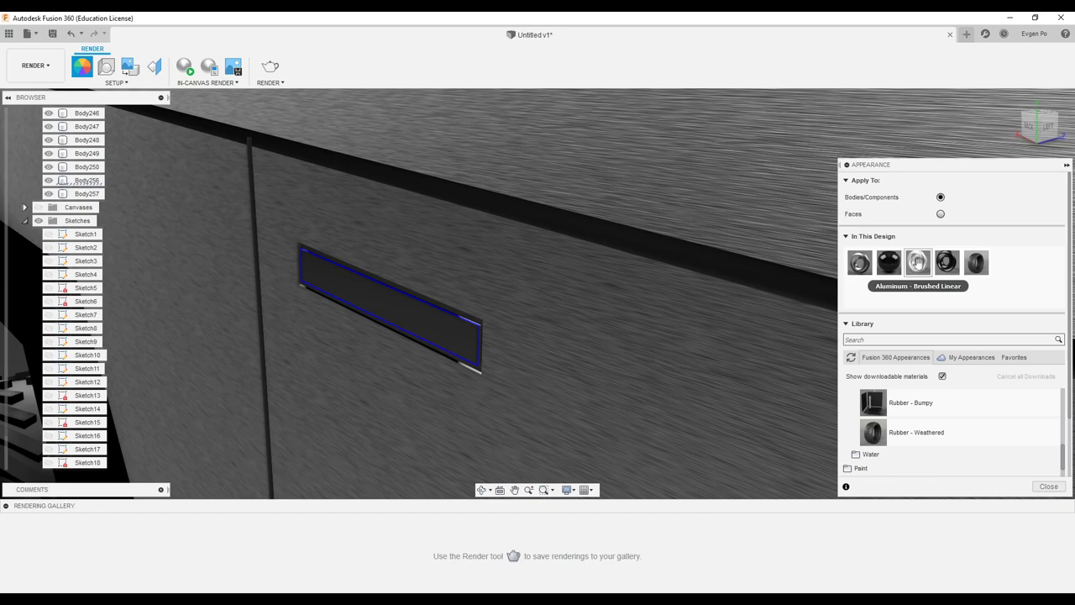
- Give the door handle and a body panel Aluminum - Brushed Linear, then select rear panel faces in Design
left_click_drag(918, 263, 475, 353)
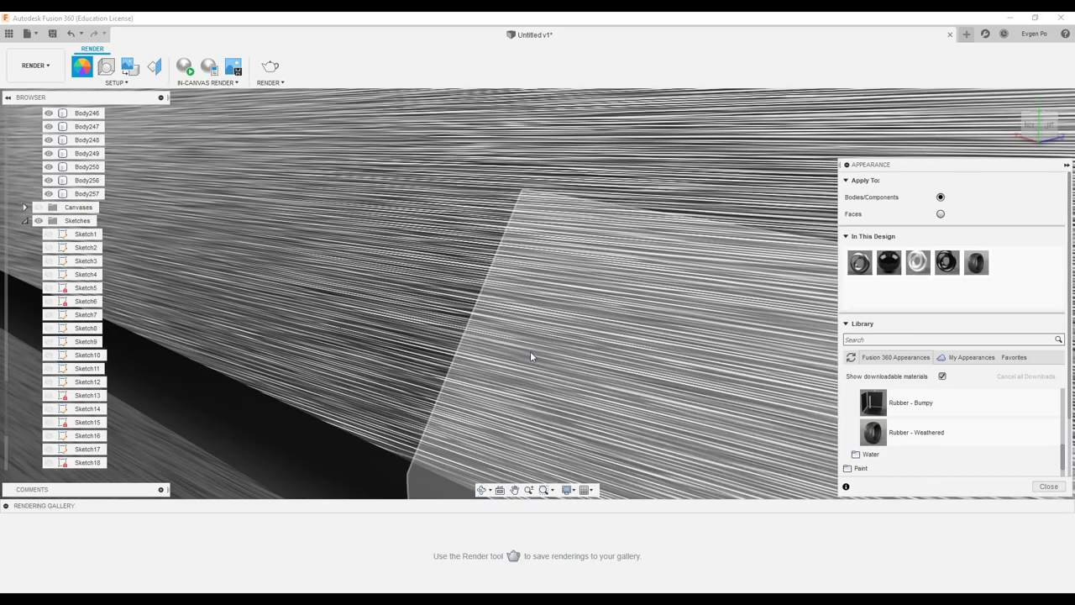
left_click_drag(919, 263, 730, 434)
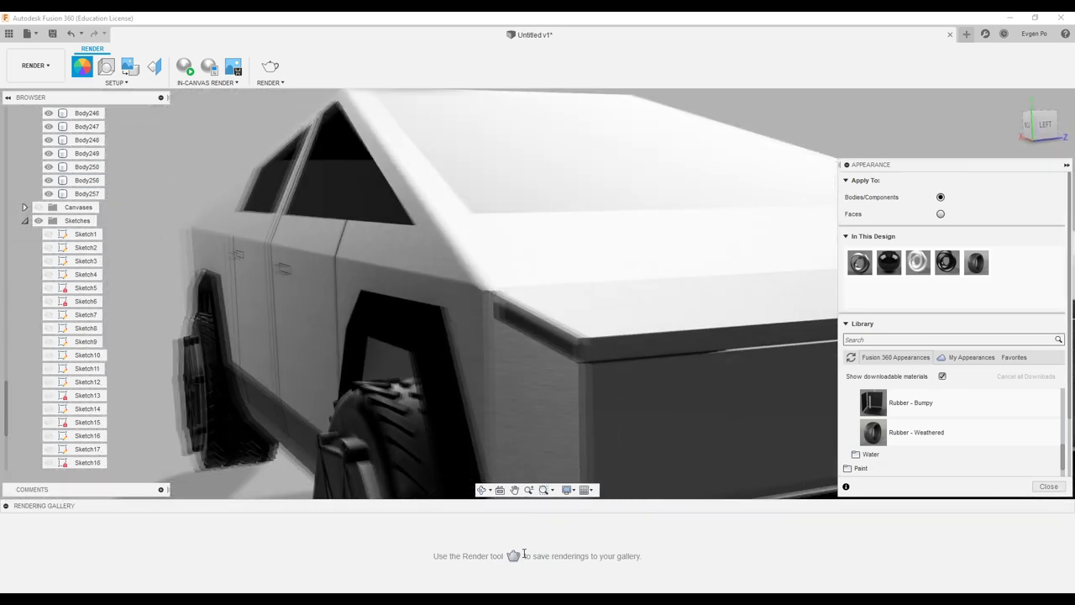
left_click(33, 64)
left_click(29, 87)
left_click(532, 339)
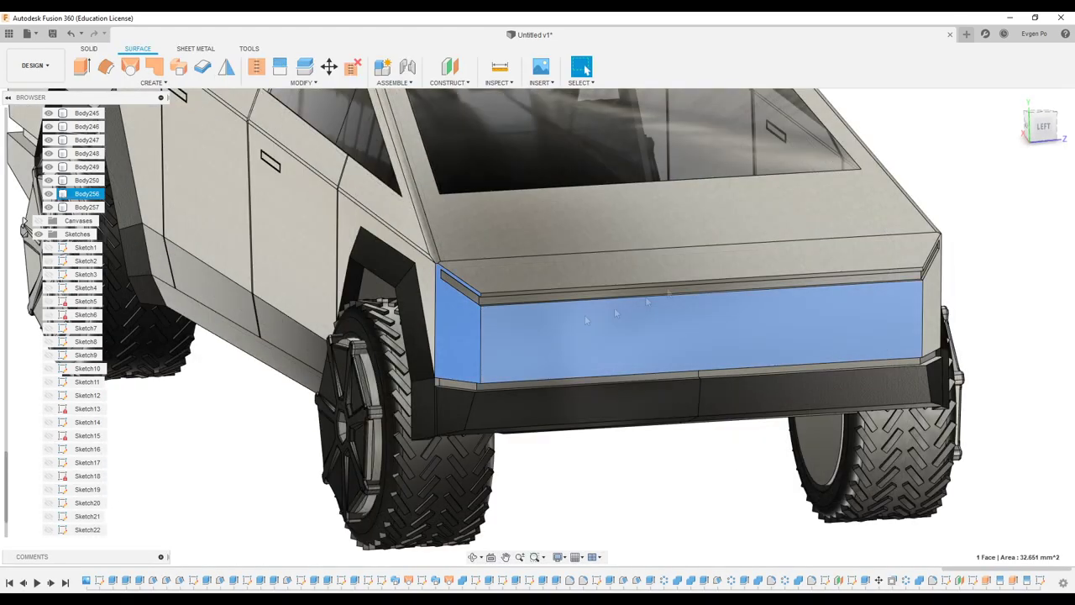
- Attempt a 0.2 mm fillet on the rear panel faces, cancel it, and return to Render
left_click(921, 310, "ctrl")
key("f")
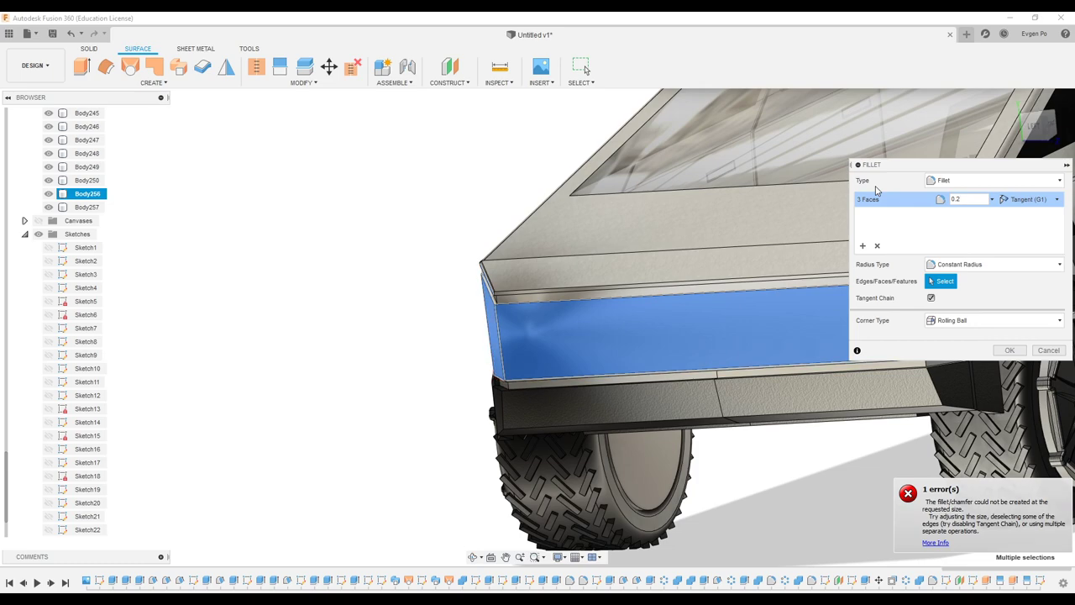
middle_click_drag(876, 190, 945, 338, "shift")
key("Escape")
left_click(35, 65)
left_click(41, 113)
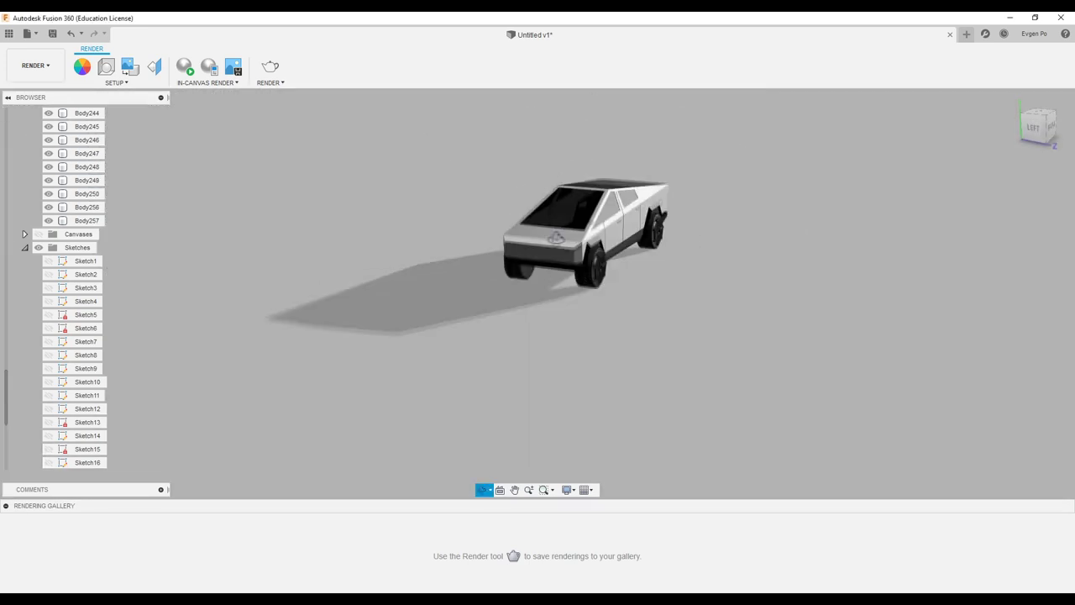
- Set the scene background to the Dry lake bed environment with flattened ground
mouse_move(510, 254)
middle_mouse_down("shift")
mouse_move(580, 260)
mouse_move(591, 234)
middle_mouse_up("shift")
scroll(586, 227, "up", 5)
scroll(591, 234, "up", 2)
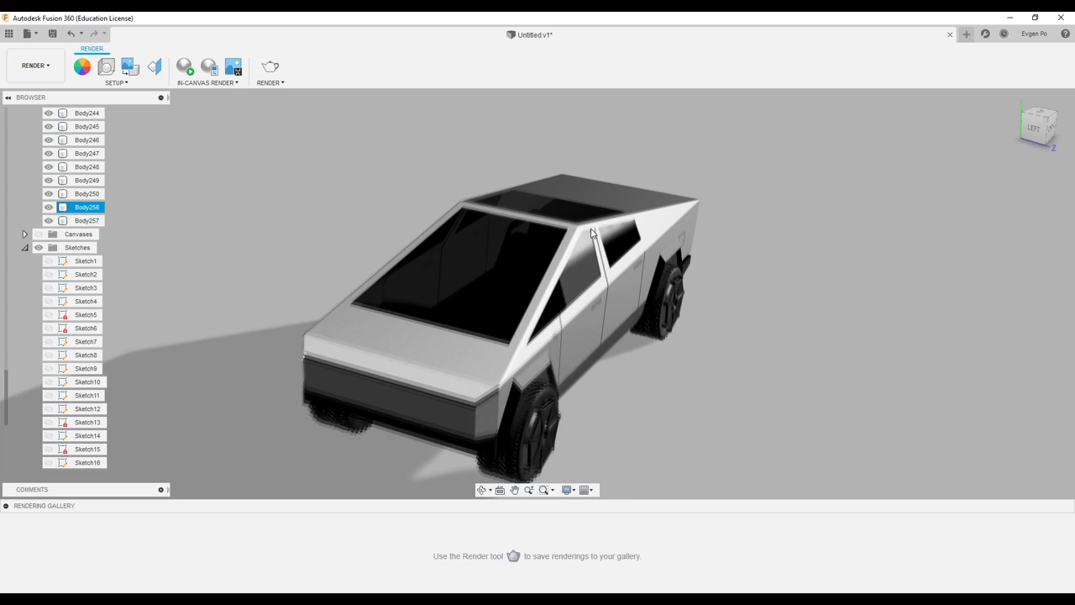
left_click(106, 71)
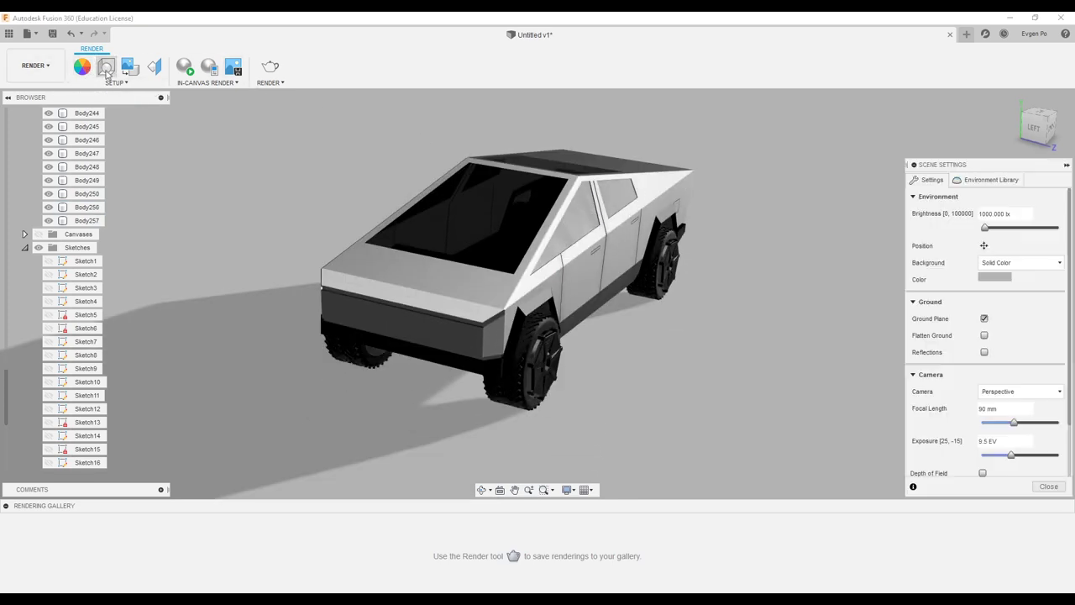
left_click(1000, 277)
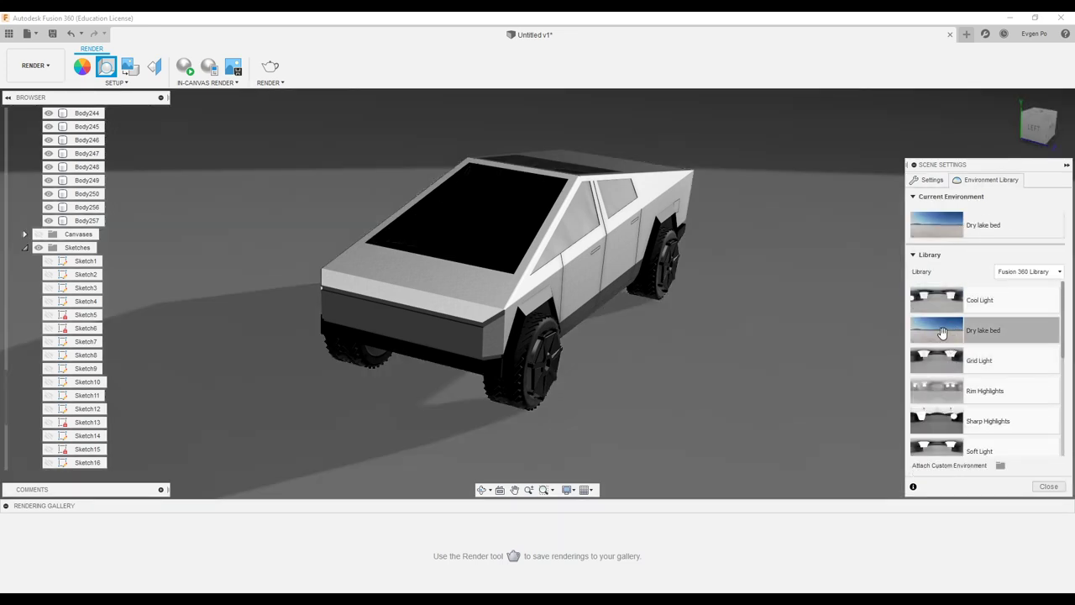
left_click_drag(943, 332, 849, 346)
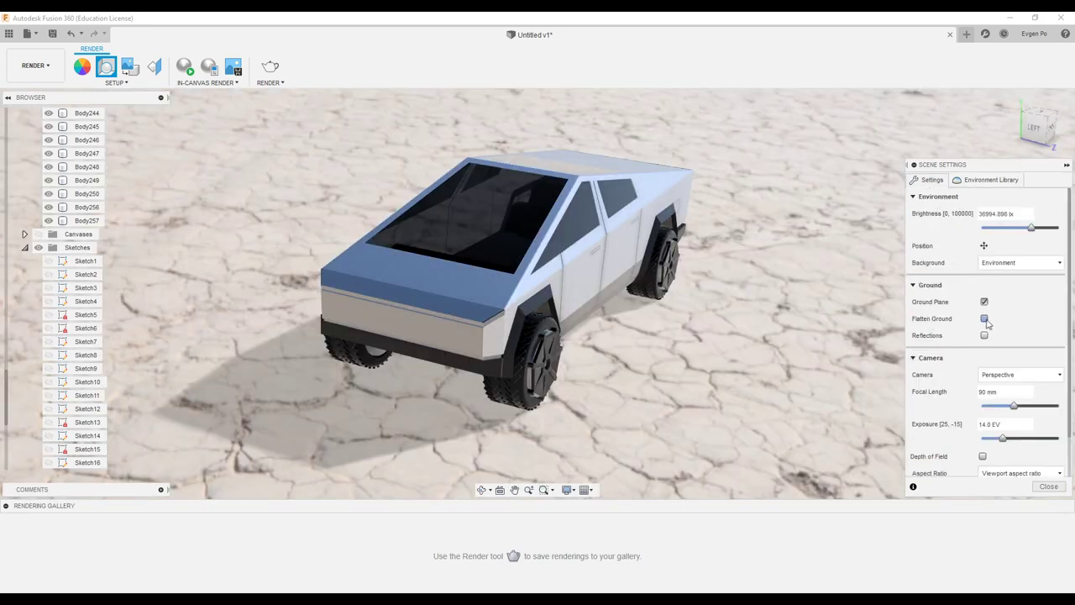
left_click(984, 318)
- Lower the environment brightness to about 580 lx and set exposure to 10.9 EV
scroll(806, 319, "down", 2)
scroll(790, 311, "down", 2)
scroll(761, 293, "down", 1)
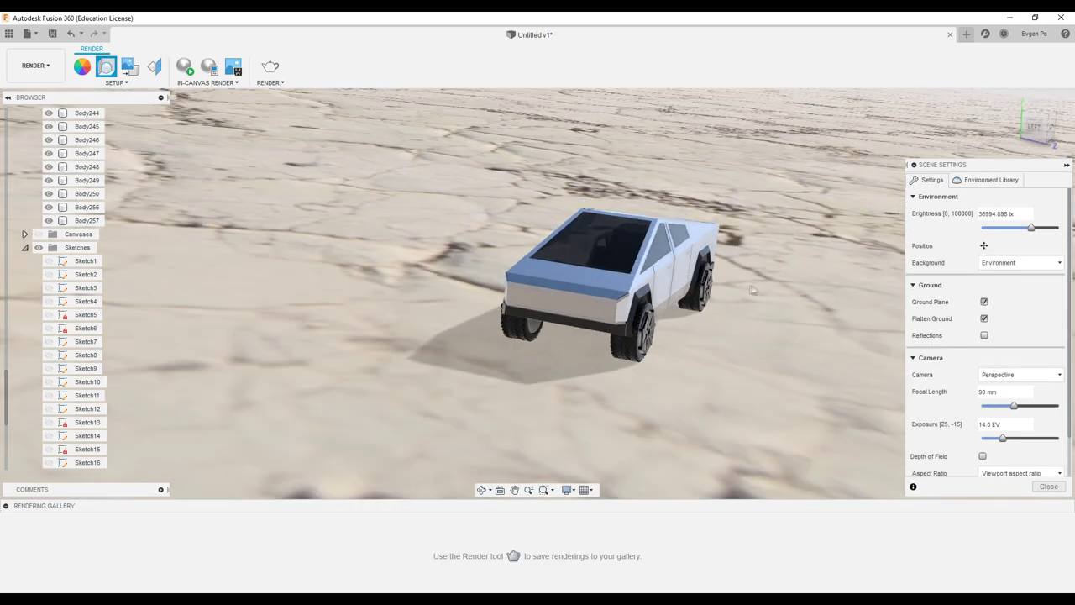
middle_click_drag(756, 291, 856, 294, "shift")
left_click_drag(1032, 228, 1002, 228)
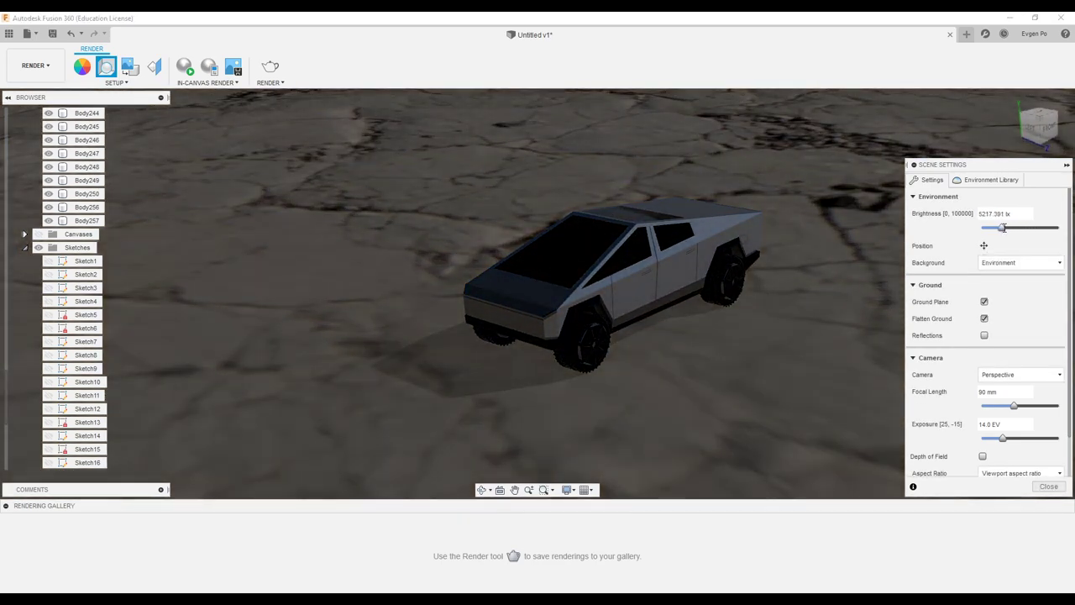
left_click(984, 335)
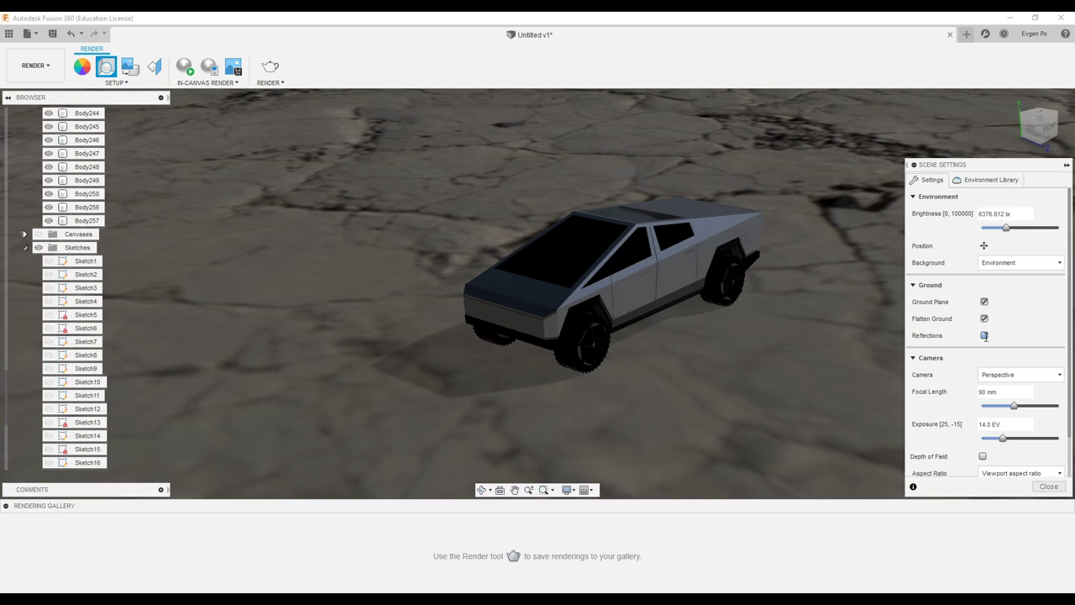
scroll(1017, 378, "down", 2)
left_click_drag(1002, 404, 1010, 404)
scroll(1010, 404, "up", 2)
left_click_drag(1006, 227, 984, 240)
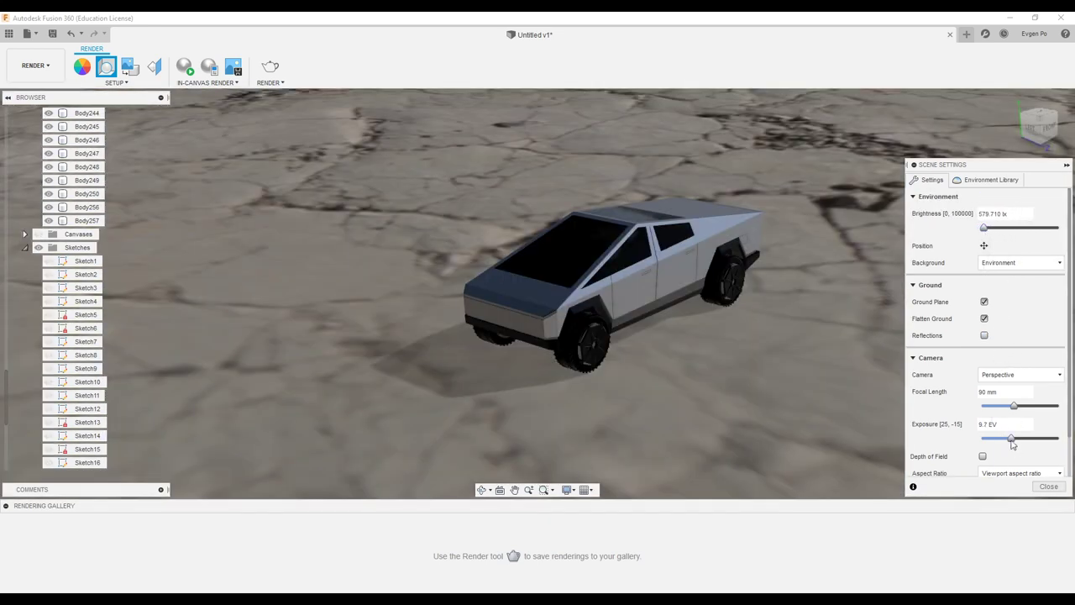
left_click_drag(1013, 446, 1010, 444)
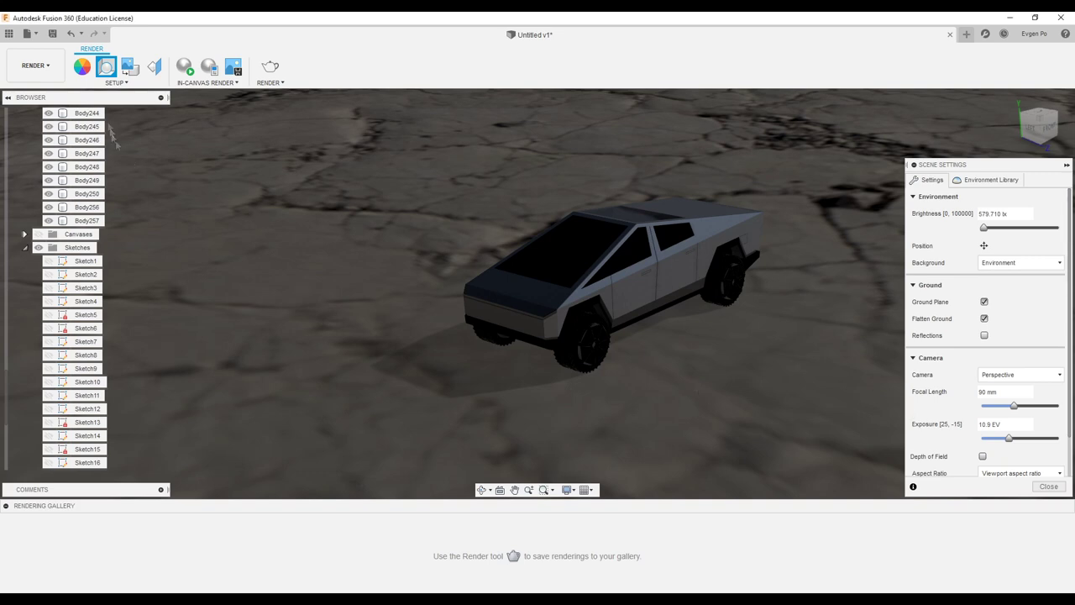
left_click(81, 66)
scroll(516, 311, "up", 5)
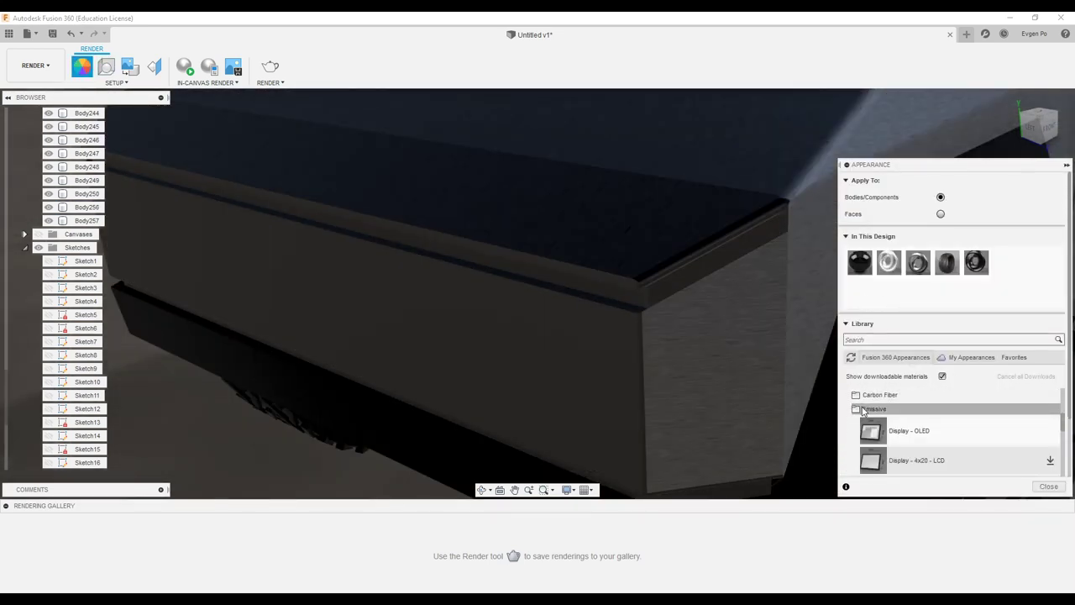
- Apply Display - OLED to the front light strip and raise its luminance to 500000 cd/m²
left_click_drag(877, 432, 715, 300)
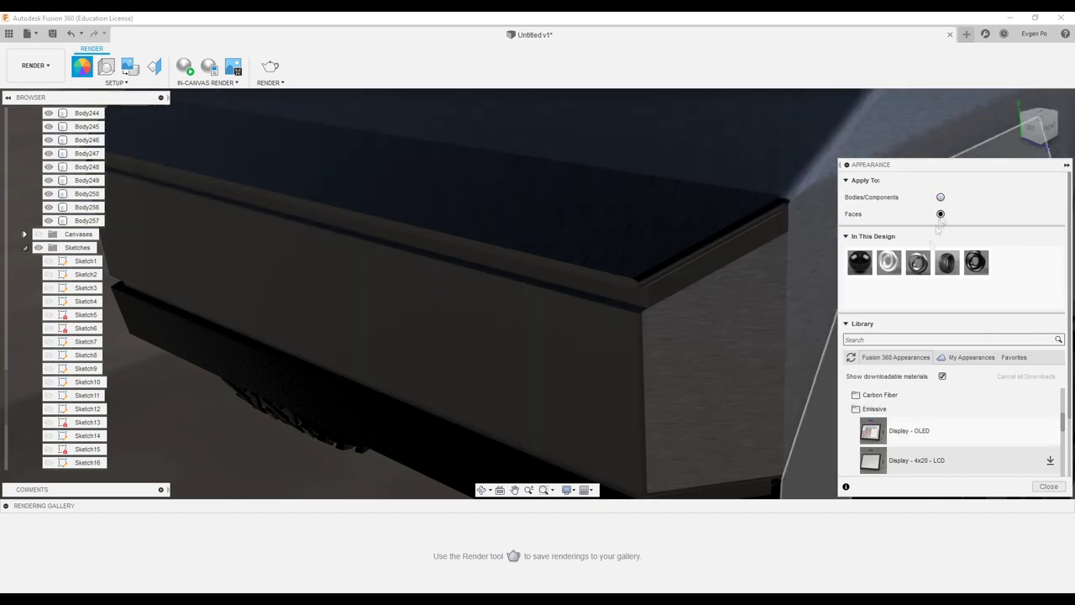
left_click_drag(873, 430, 829, 417)
left_click_drag(631, 303, 632, 304)
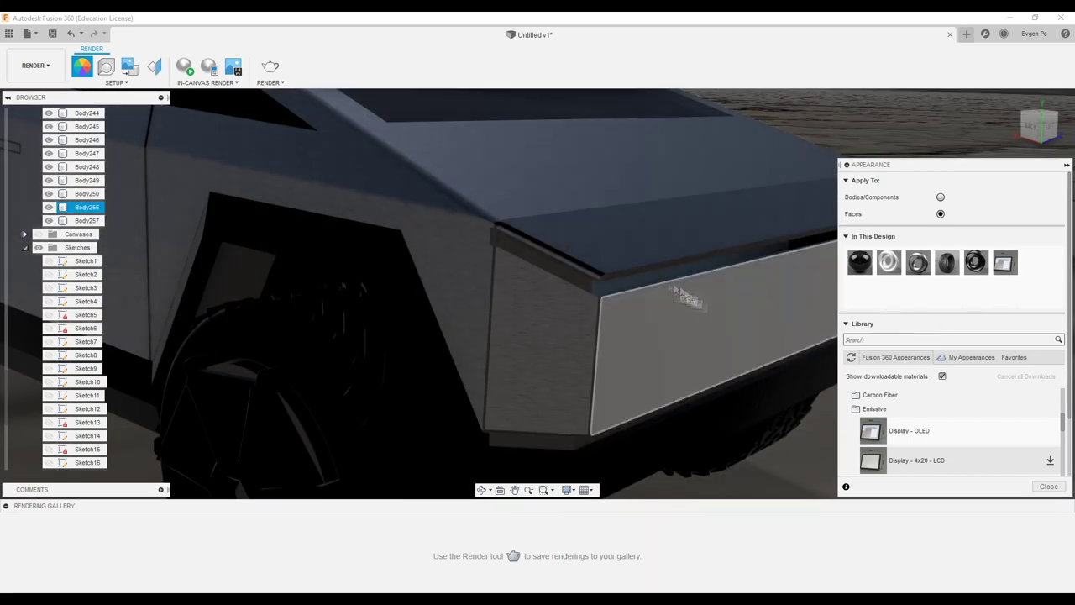
mouse_move(682, 337)
left_mouse_down()
mouse_move(586, 283)
mouse_move(580, 320)
left_mouse_up()
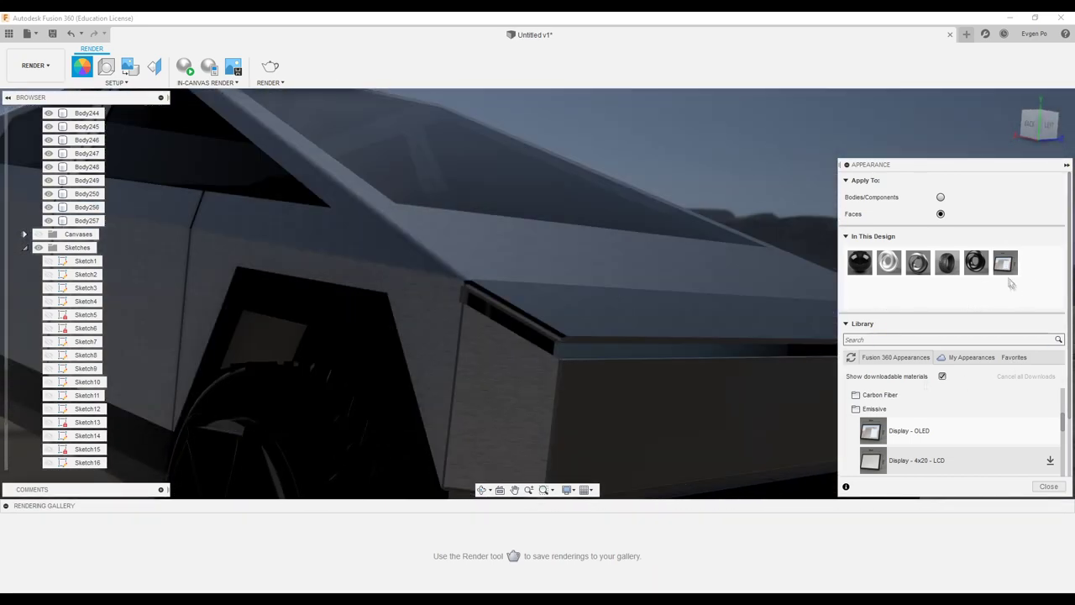
double_click(1004, 264)
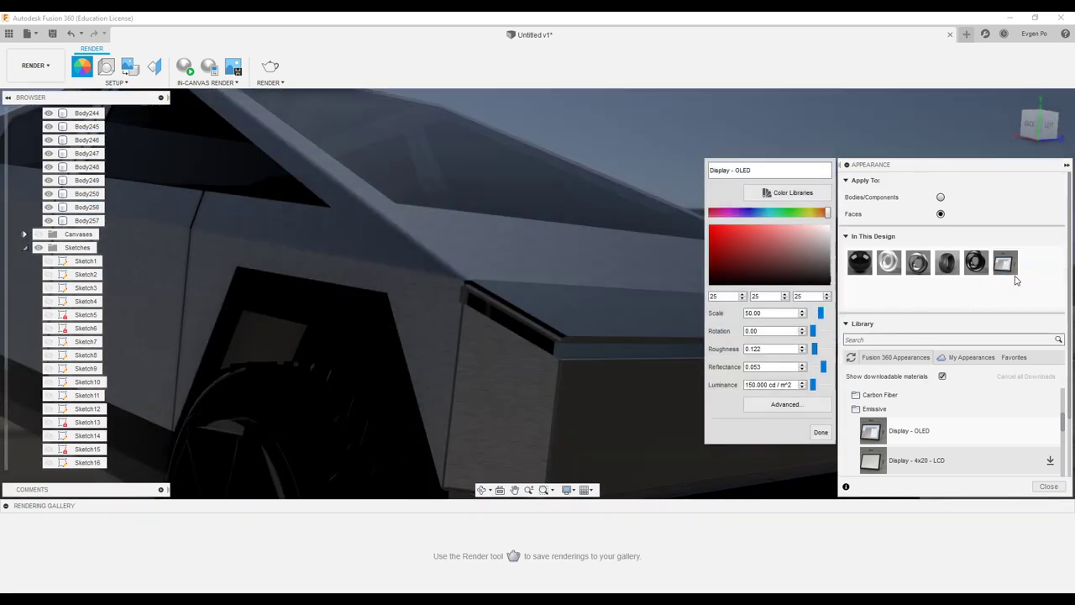
left_click_drag(822, 392, 827, 392)
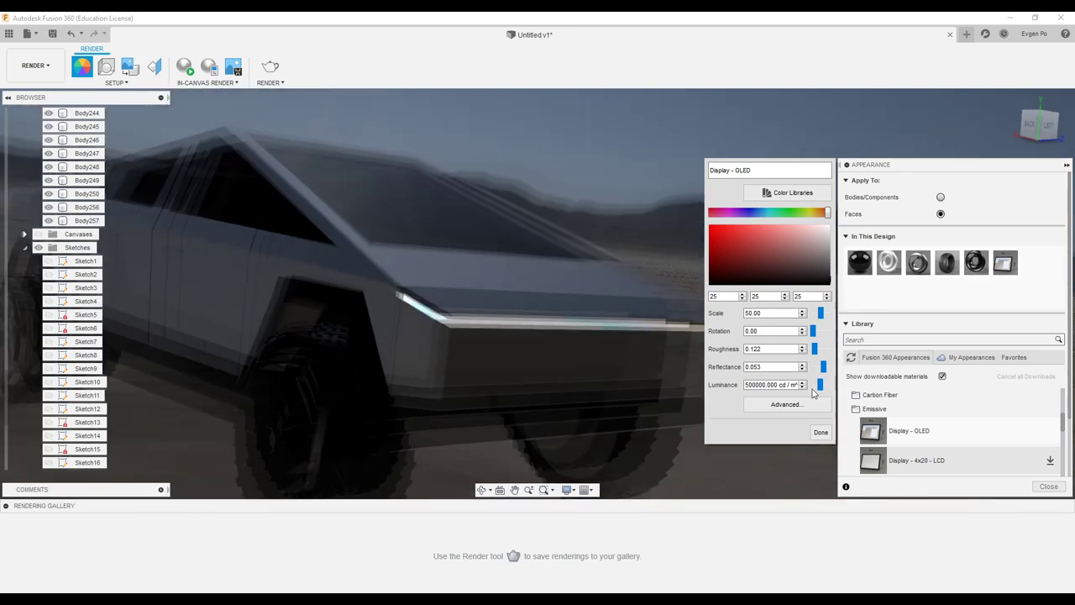
left_click(821, 433)
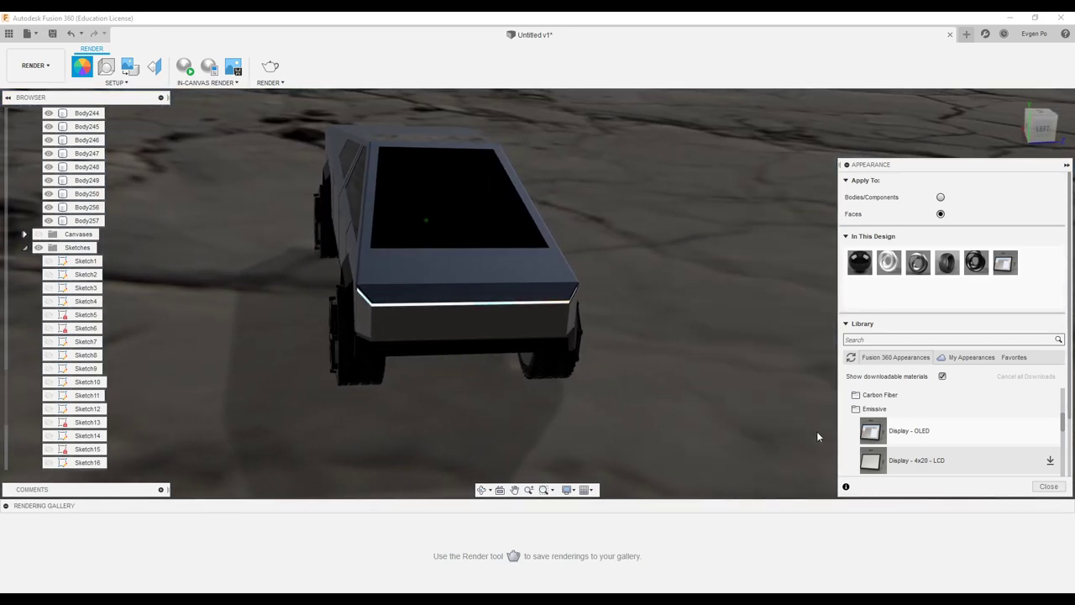
- Apply the Display - 4x20 - LCD material to the truck's side strip
middle_click_drag(816, 434, 635, 351, "shift")
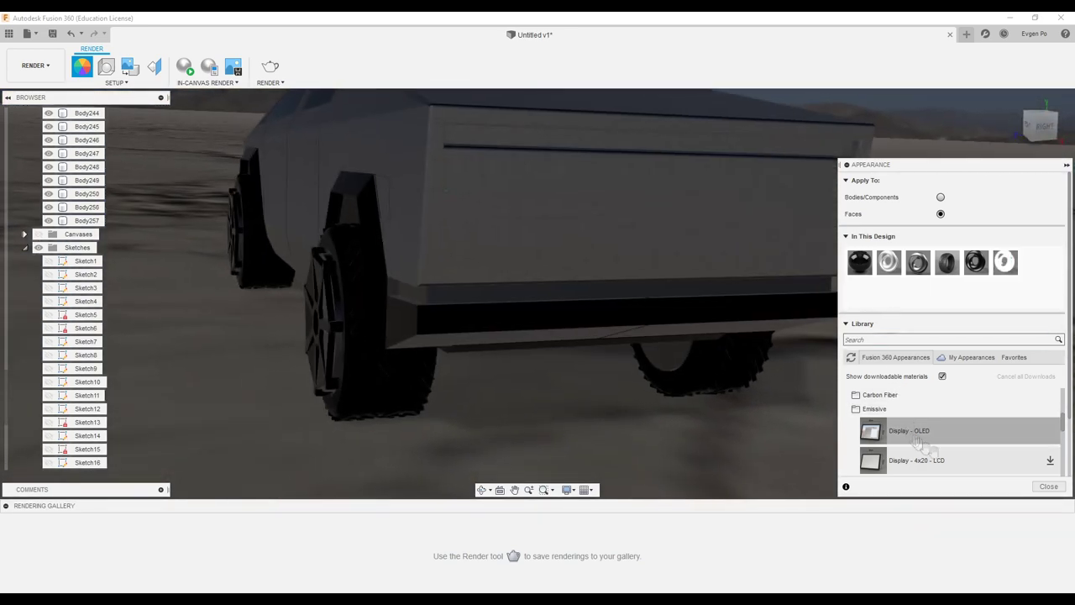
left_click_drag(1051, 462, 617, 209)
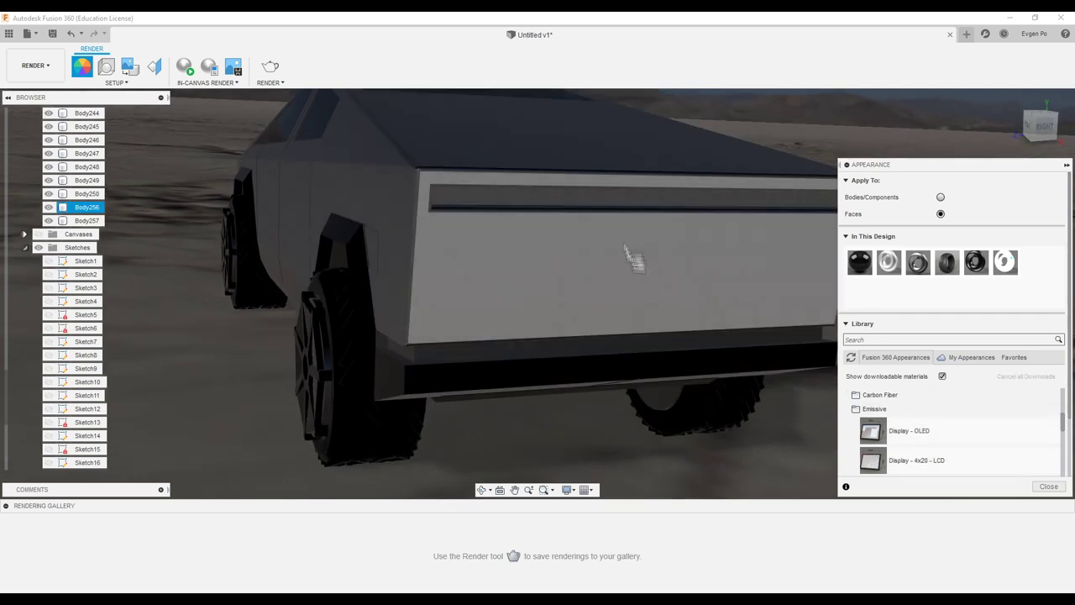
right_click(878, 471)
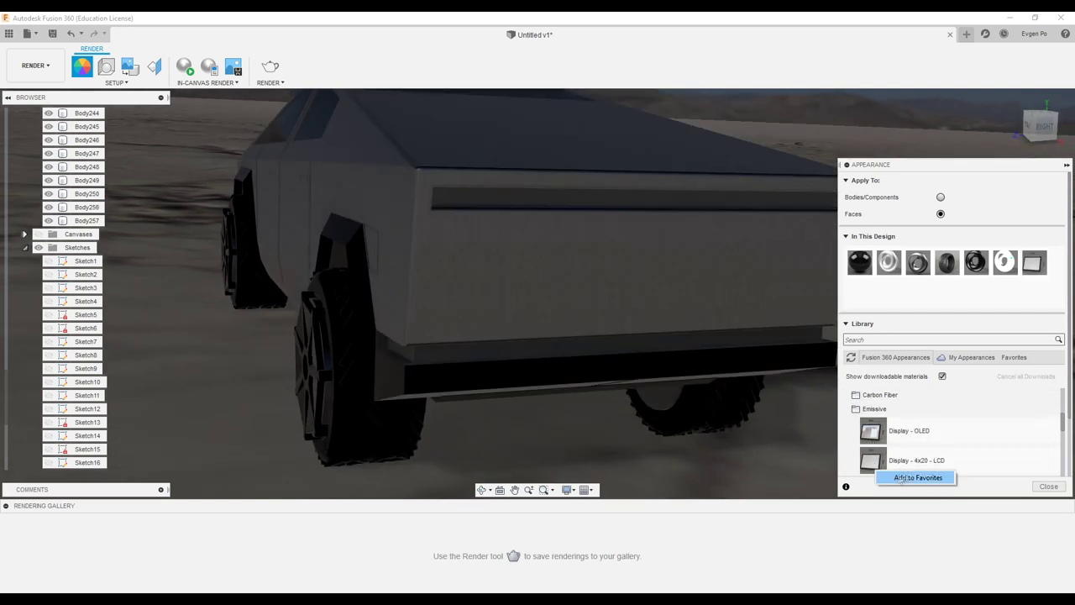
- Give the LCD material the Roan Rouge base colour, RGB 136 81 87
double_click(1039, 263)
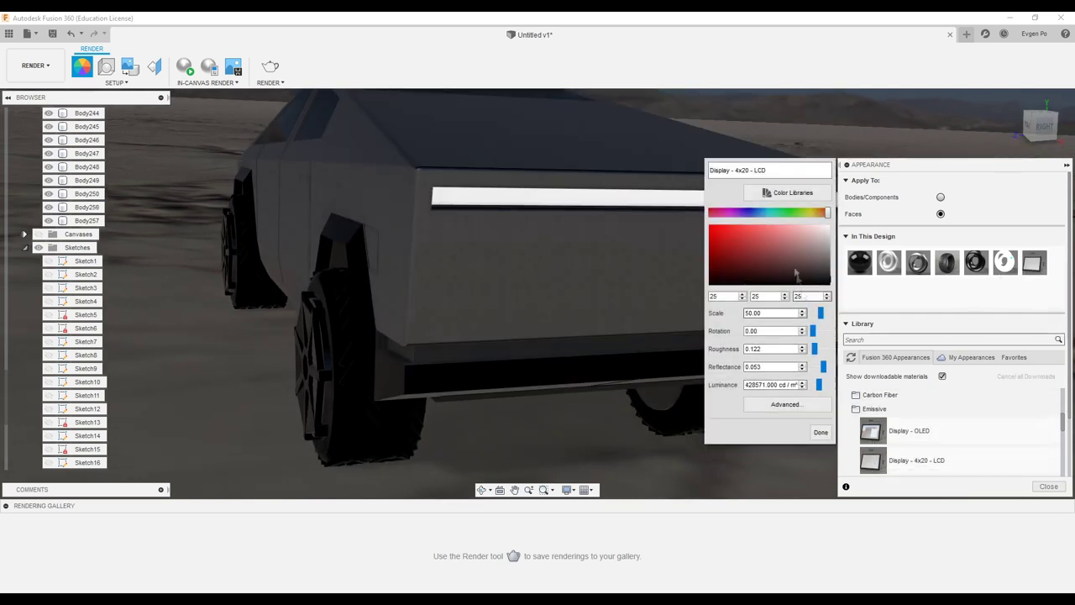
left_click(811, 410)
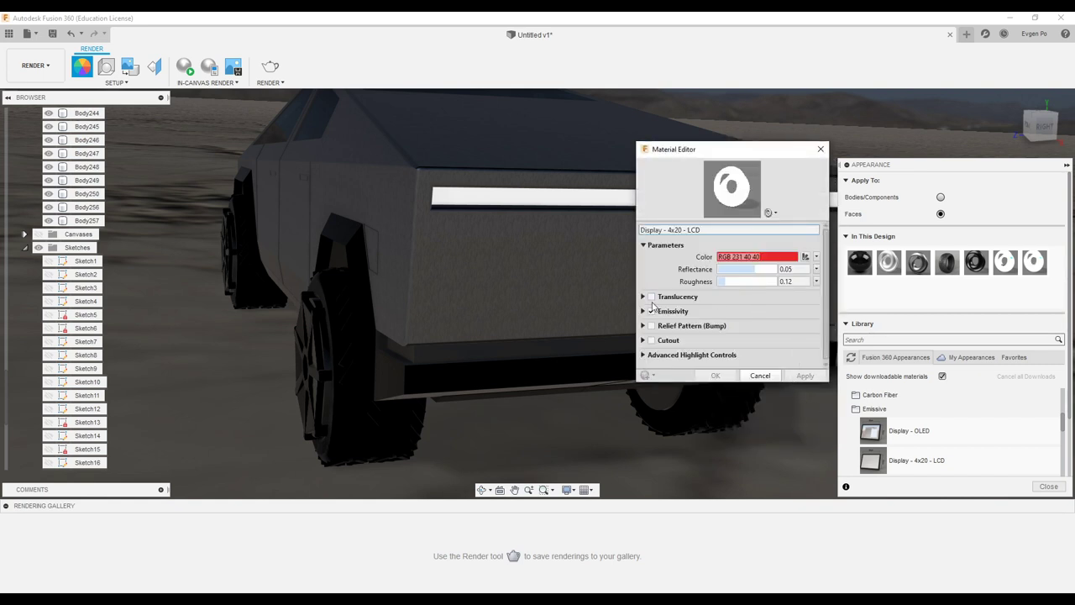
left_click(740, 344)
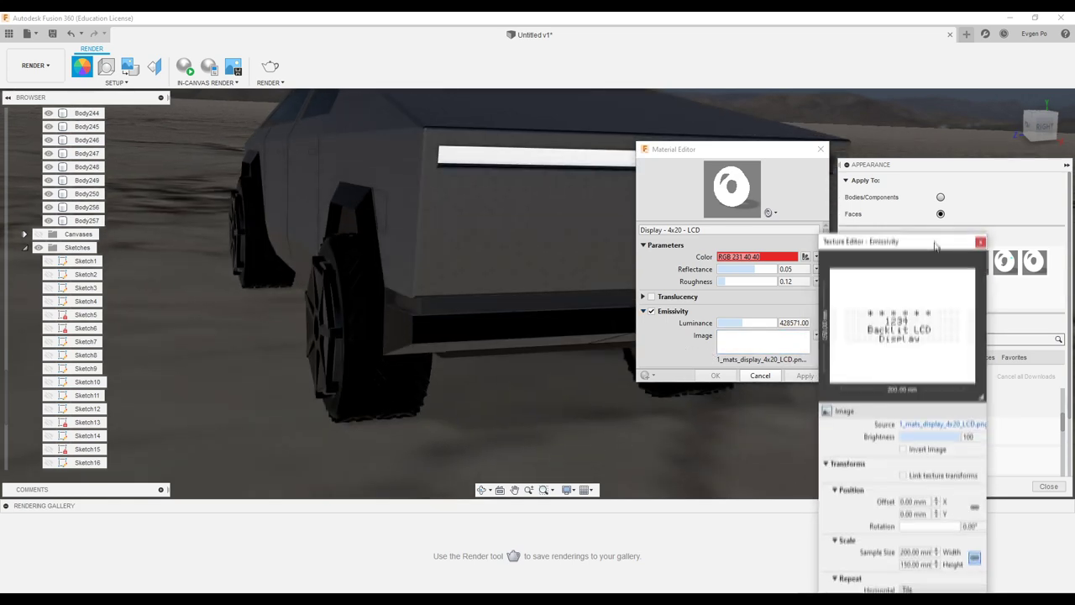
left_click(979, 233)
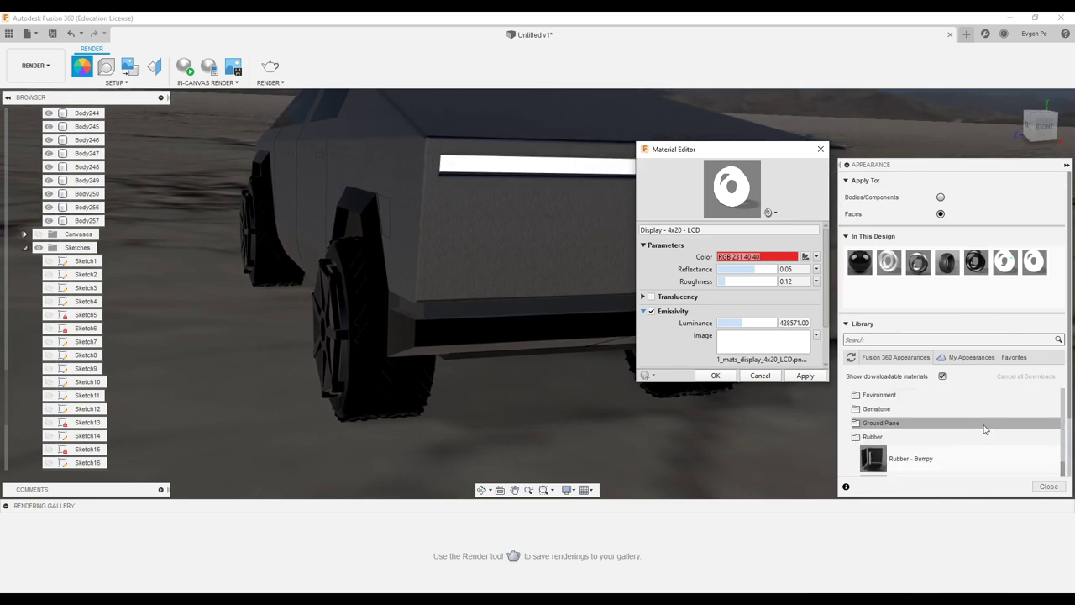
left_click(804, 257)
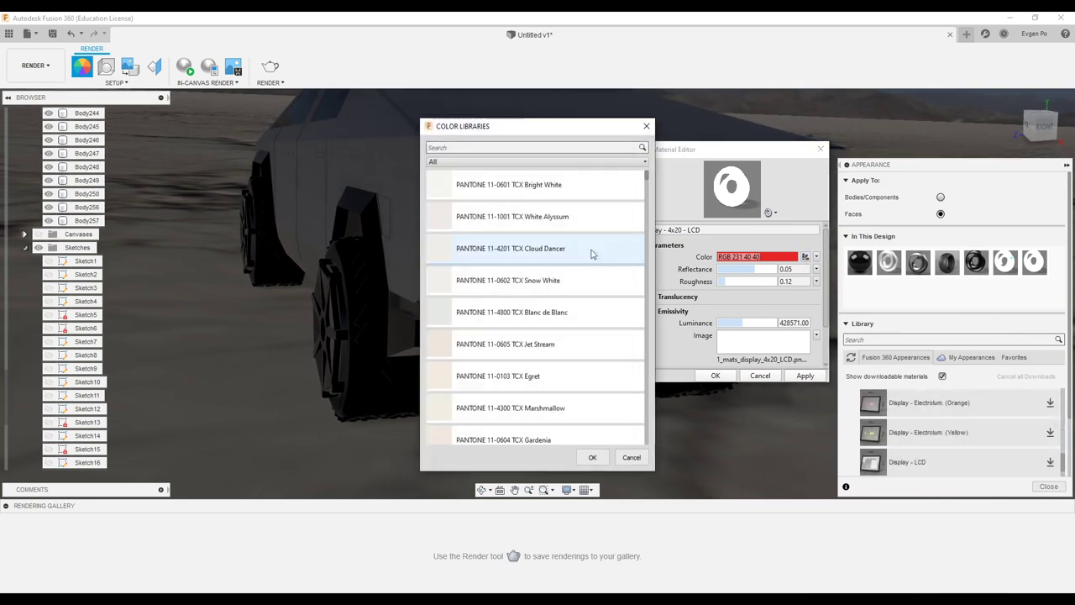
left_click_drag(649, 178, 648, 206)
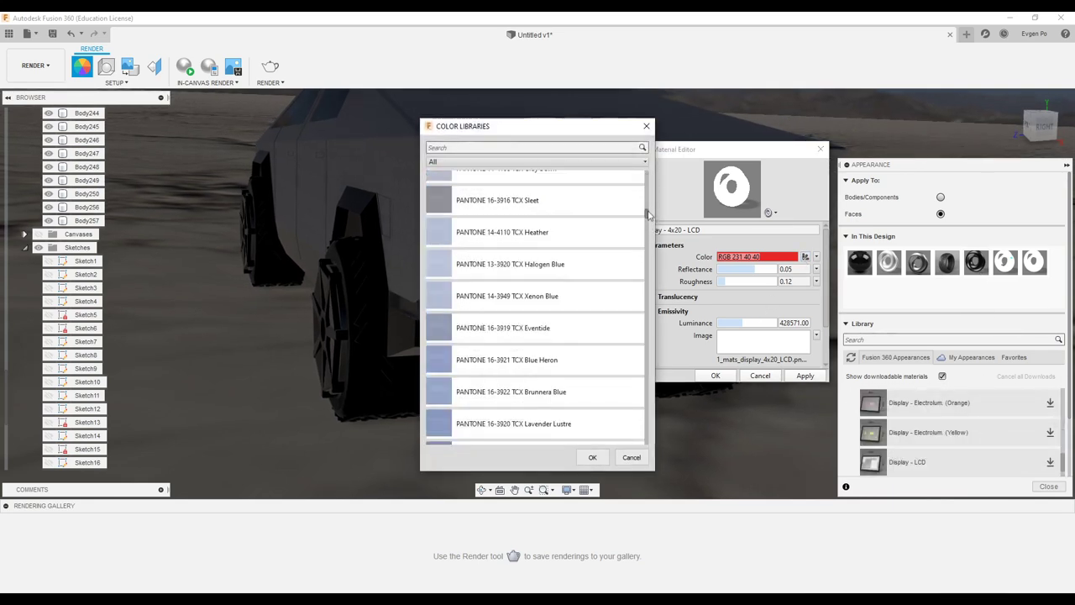
left_click(504, 403)
left_click(592, 457)
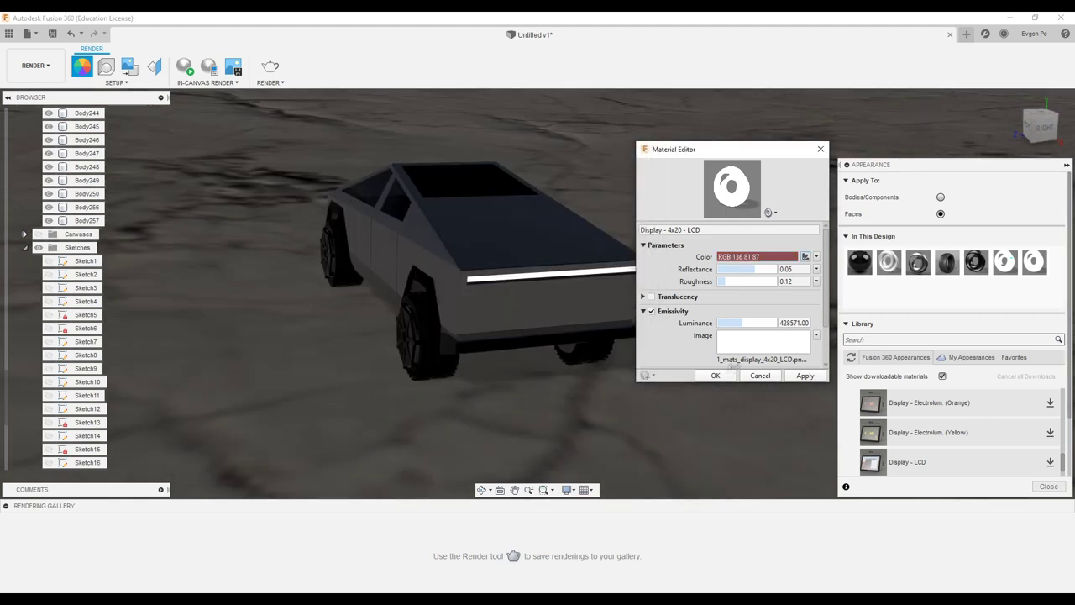
- Switch the LCD emission to a plain red filter colour, RGB 255 12 16
scroll(690, 340, "down", 1)
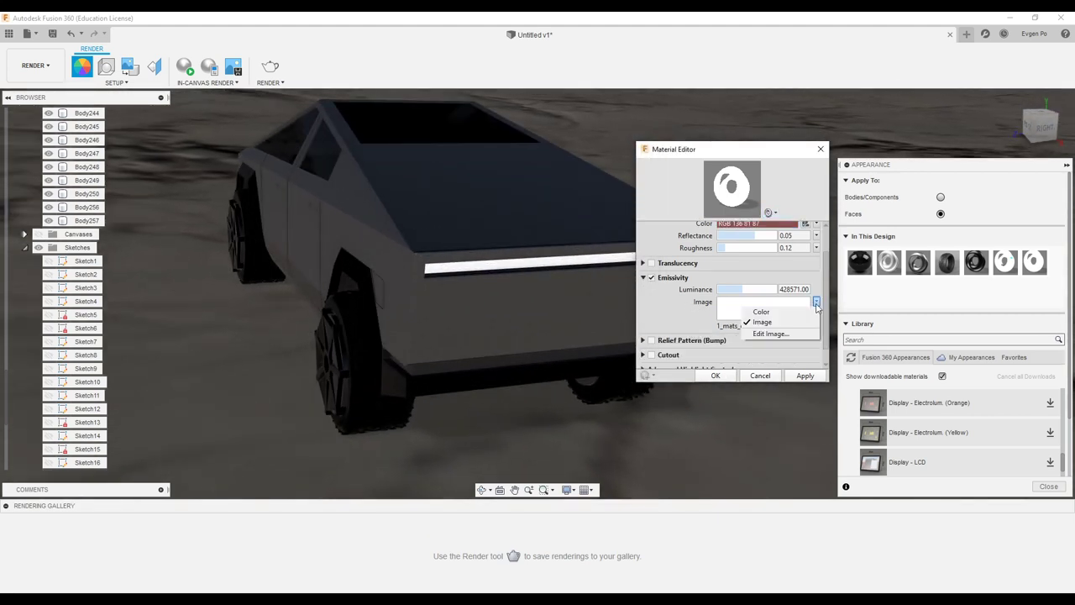
left_click(808, 311)
left_click_drag(721, 164, 721, 160)
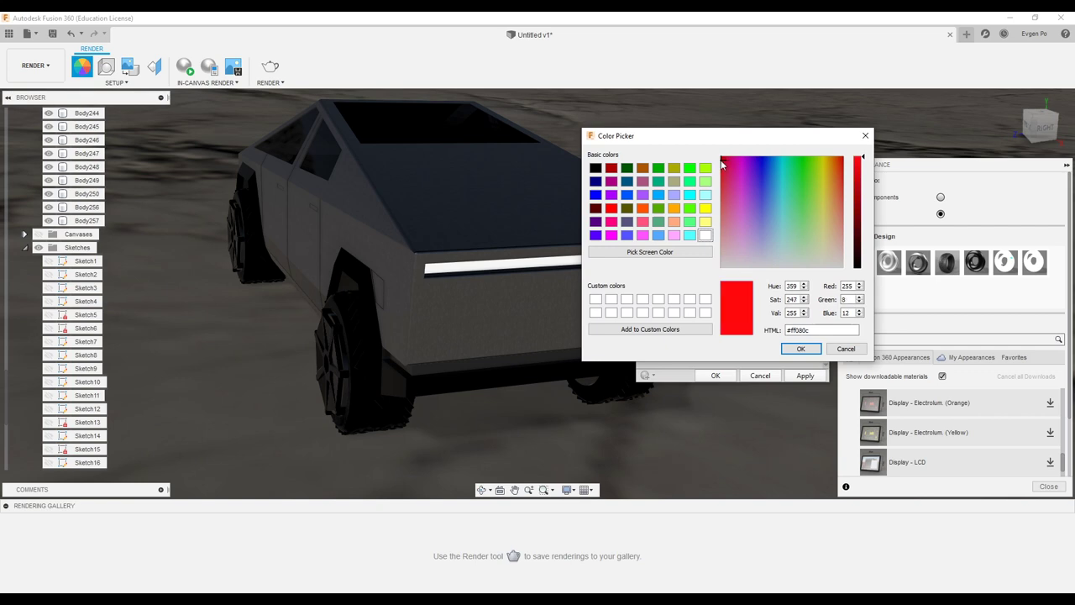
left_click(804, 351)
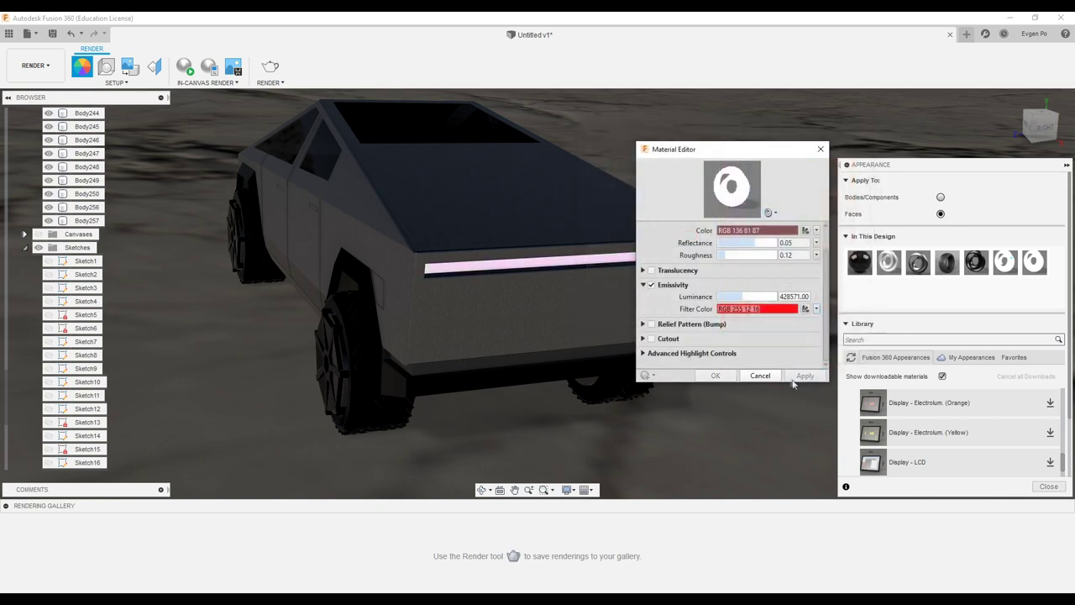
- Start the in-canvas render and raise the front OLED luminance to 1000000 cd/m²
left_click(186, 69)
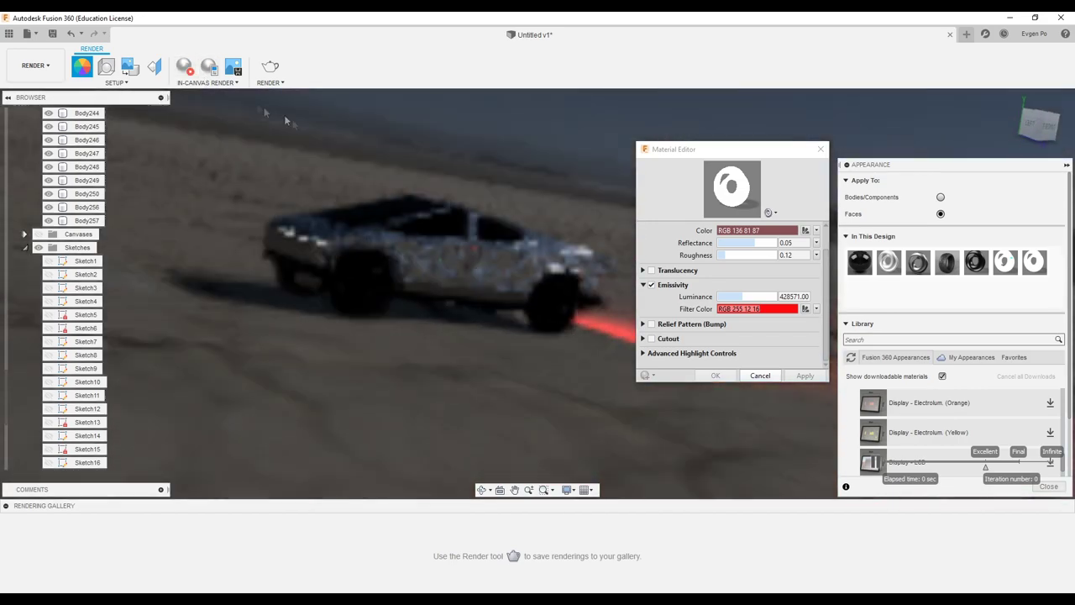
left_click(760, 376)
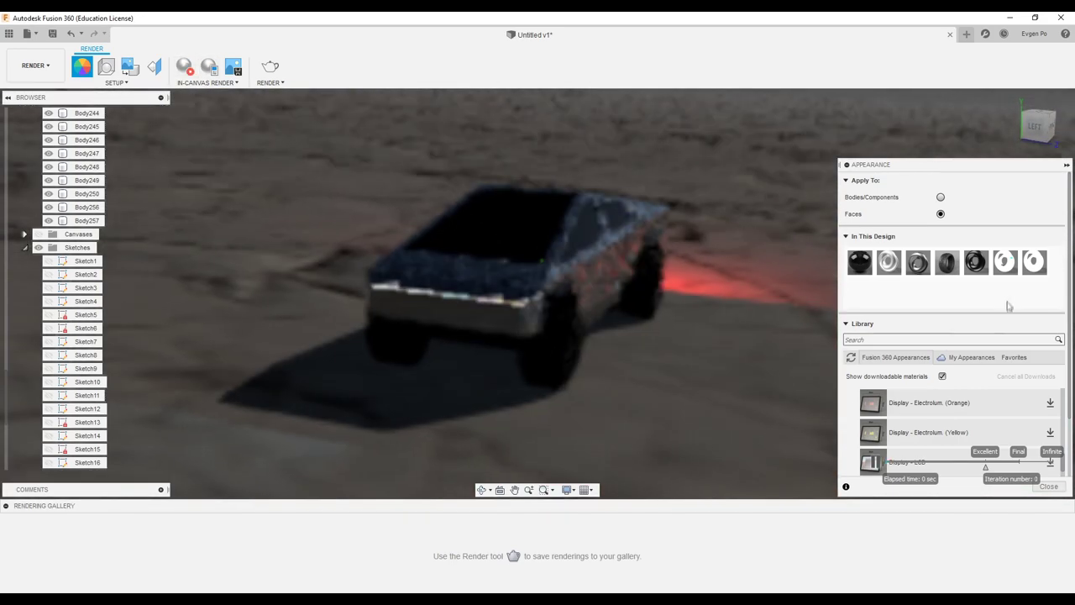
right_click(1011, 273)
left_click(1020, 273)
left_click(828, 385)
left_click(811, 434)
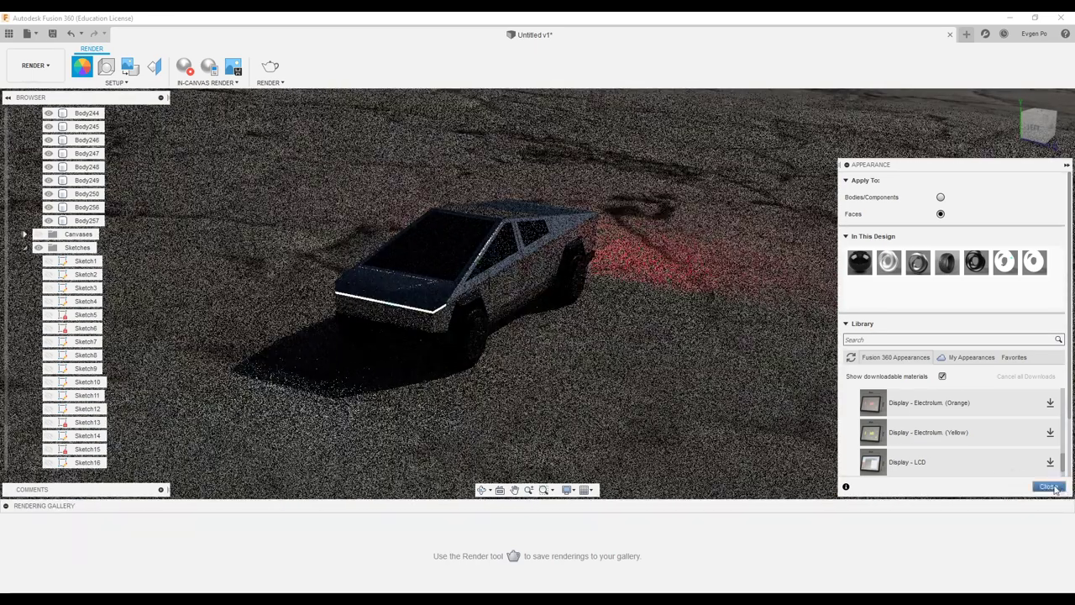
- Close the appearance library, stop the live render and begin inserting a decal
left_click(1048, 486)
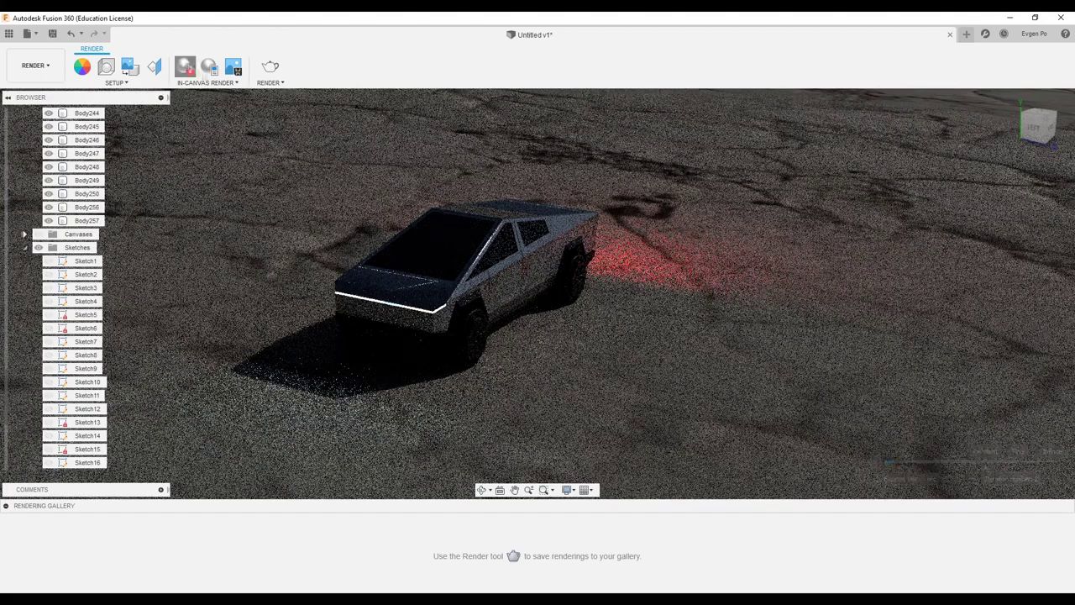
left_click(185, 67)
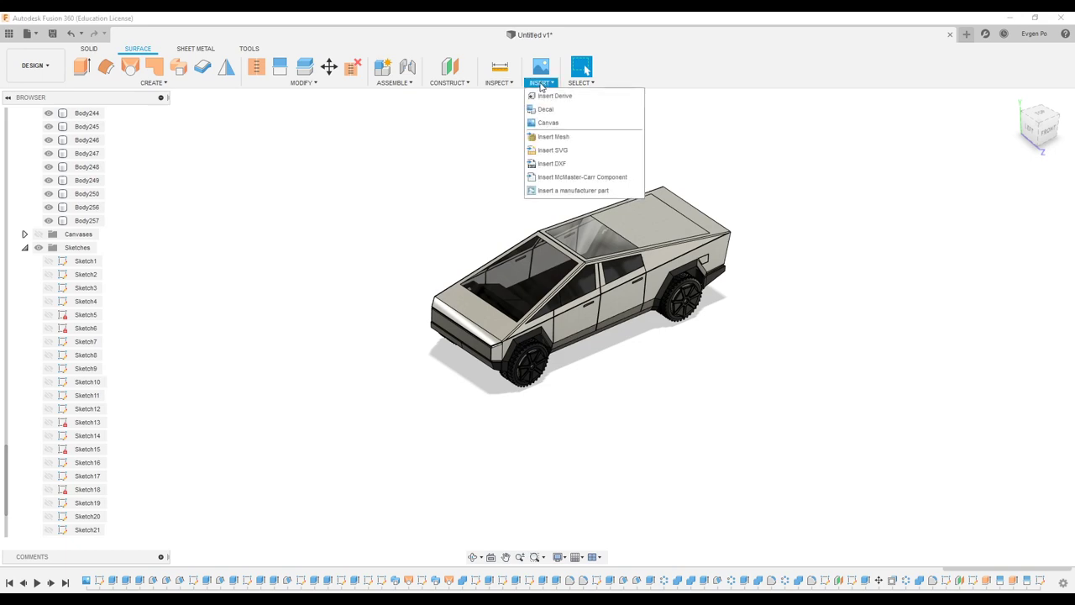
left_click(546, 109)
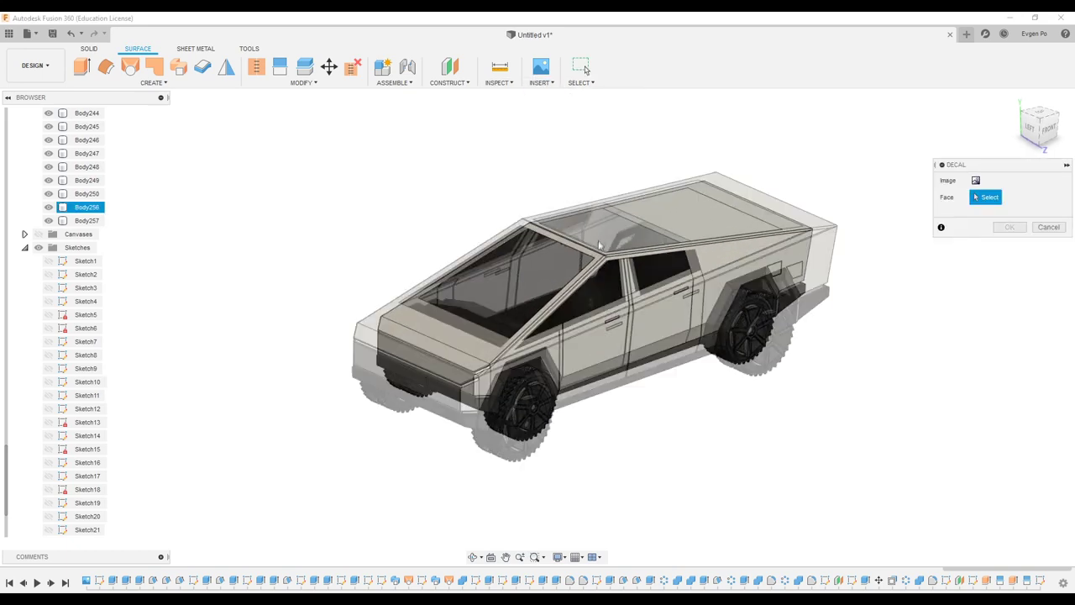
- Place a cracked-glass decal on the windshield, then try deleting the windshield face
left_click(976, 180)
double_click(255, 115)
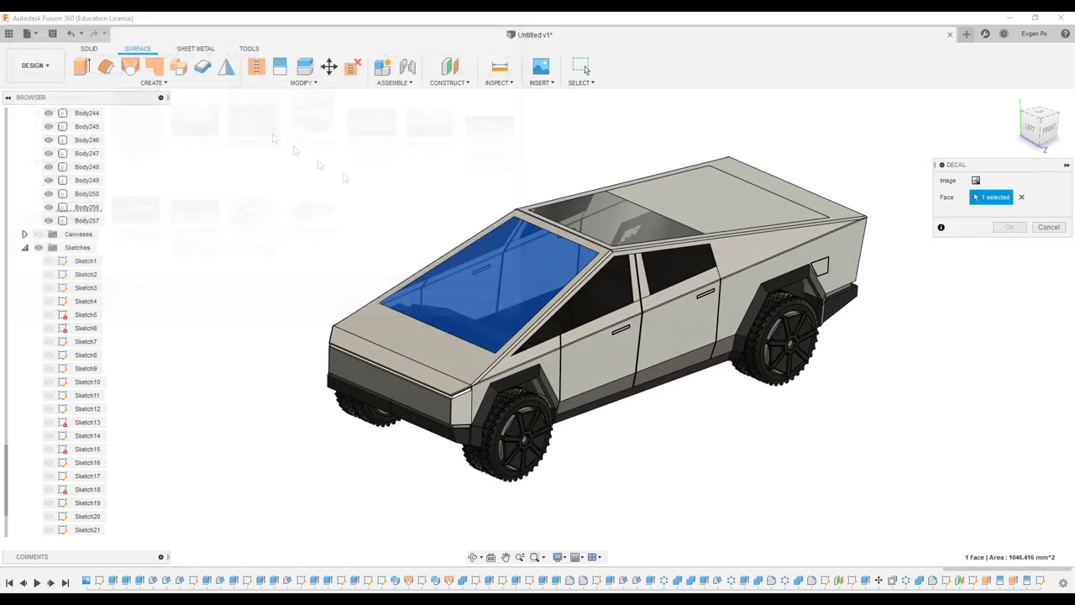
left_click_drag(555, 273, 595, 248)
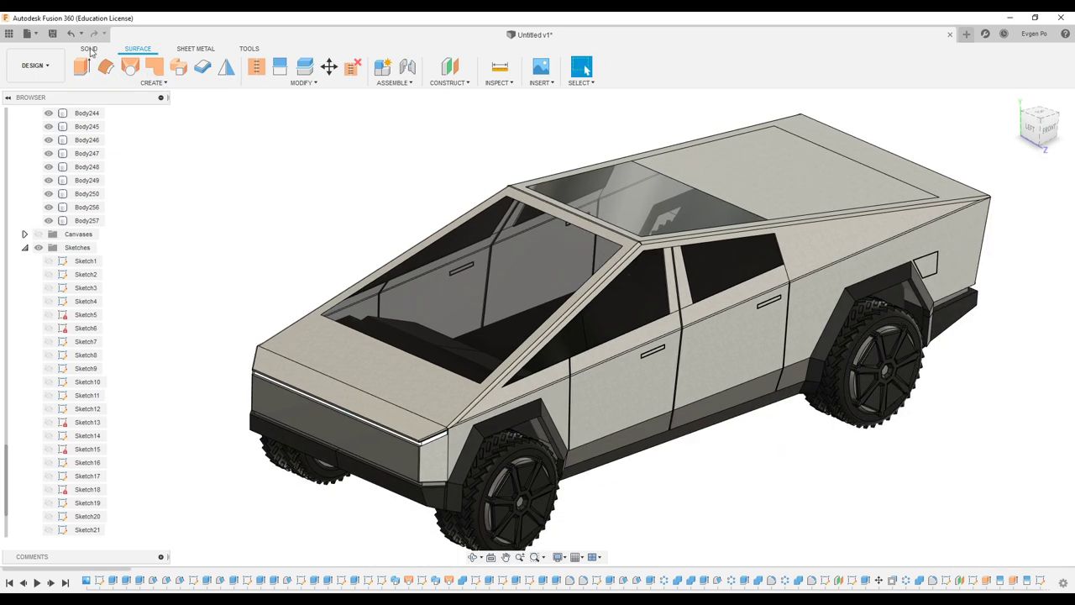
left_click(502, 259)
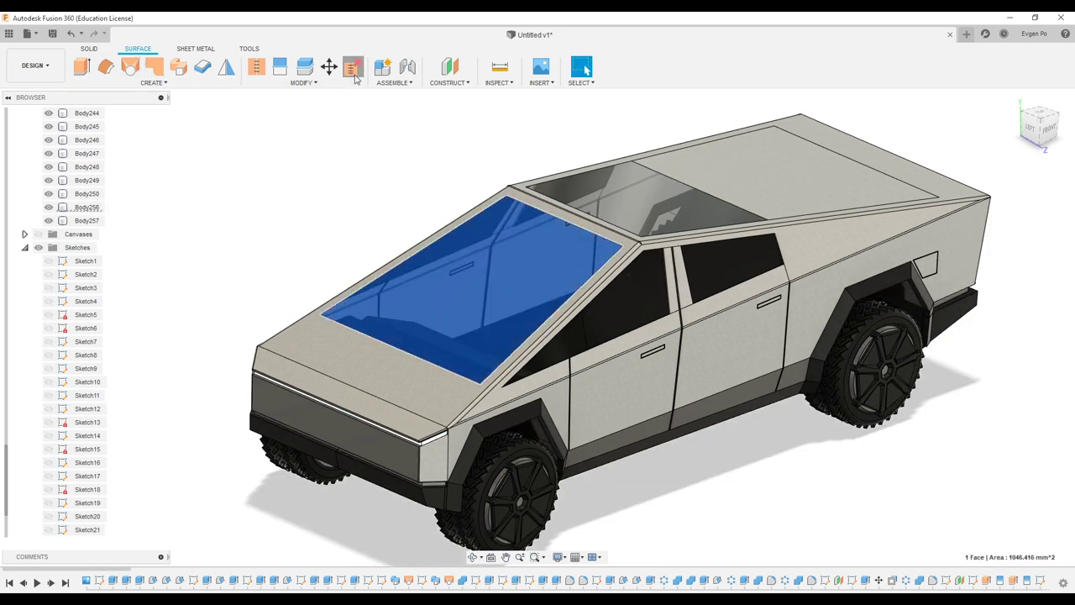
left_click(353, 67)
key("Return")
left_click(583, 266)
left_click(353, 67)
left_click(1048, 228)
- Try offsetting the windshield face, then undo and cancel the offset
left_click(547, 271)
left_click(108, 67)
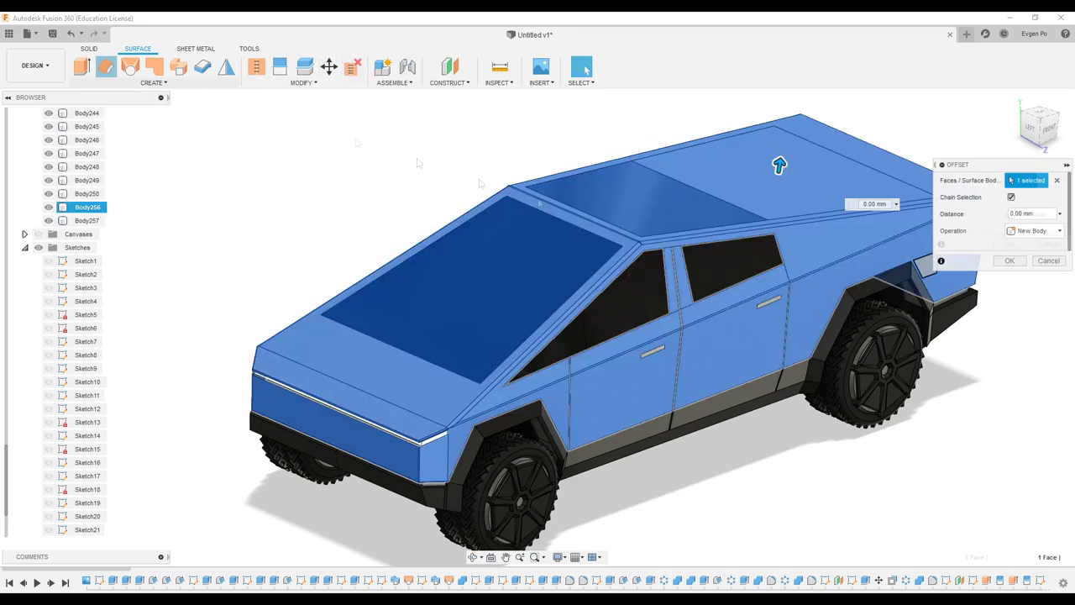
key("ctrl+z")
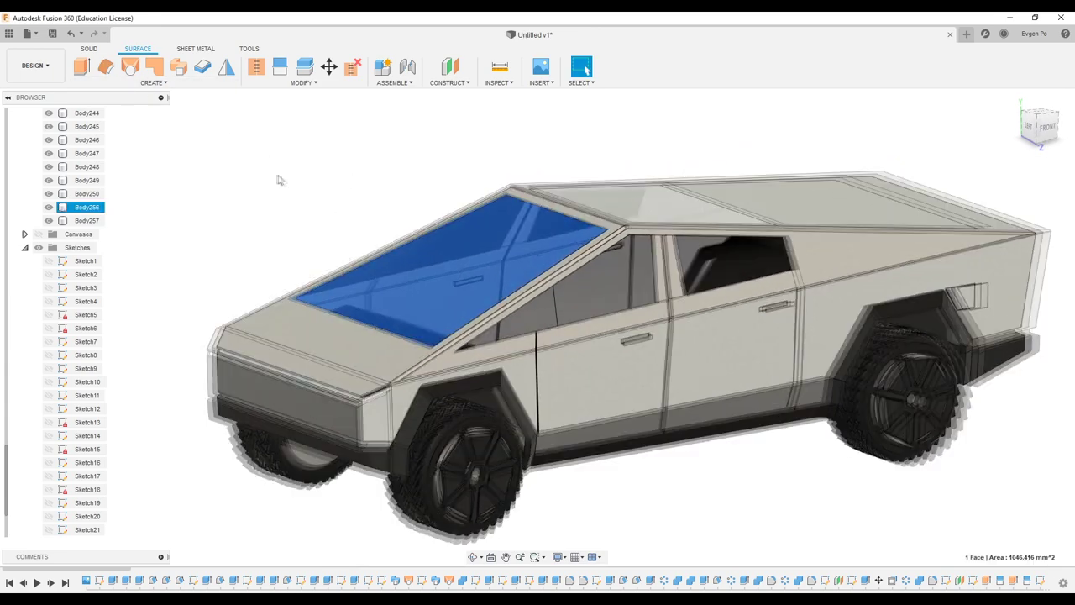
left_click(111, 70)
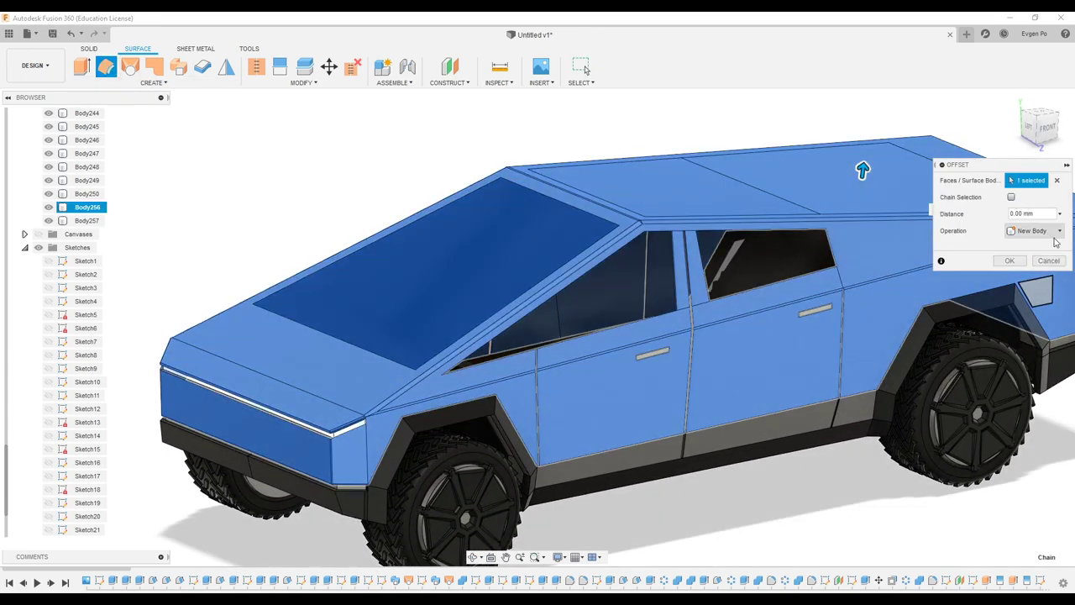
left_click(1058, 182)
left_click(480, 269)
- Unstitch the windshield and front side window faces into separate bodies Body258 and Body259
left_click(352, 68)
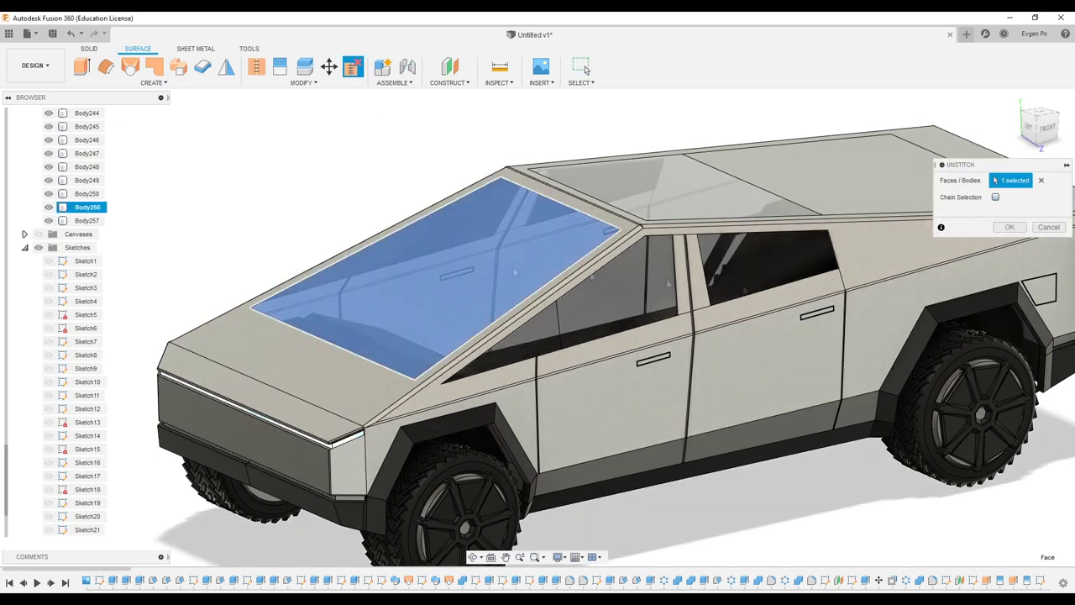
left_click(437, 269)
key("Return")
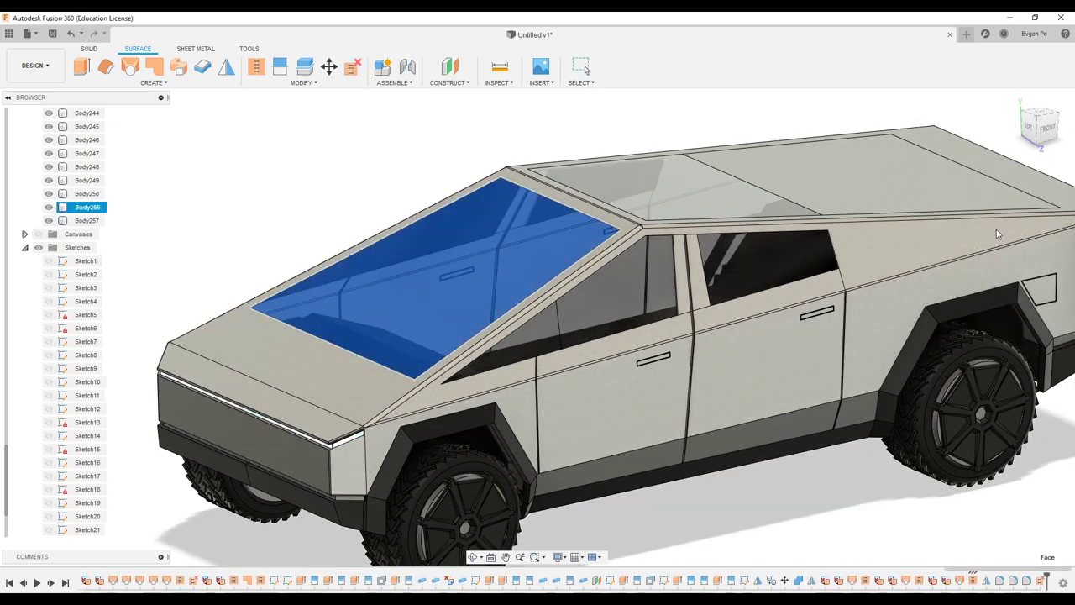
scroll(636, 293, "down", 2)
left_click(653, 304)
left_click(352, 67)
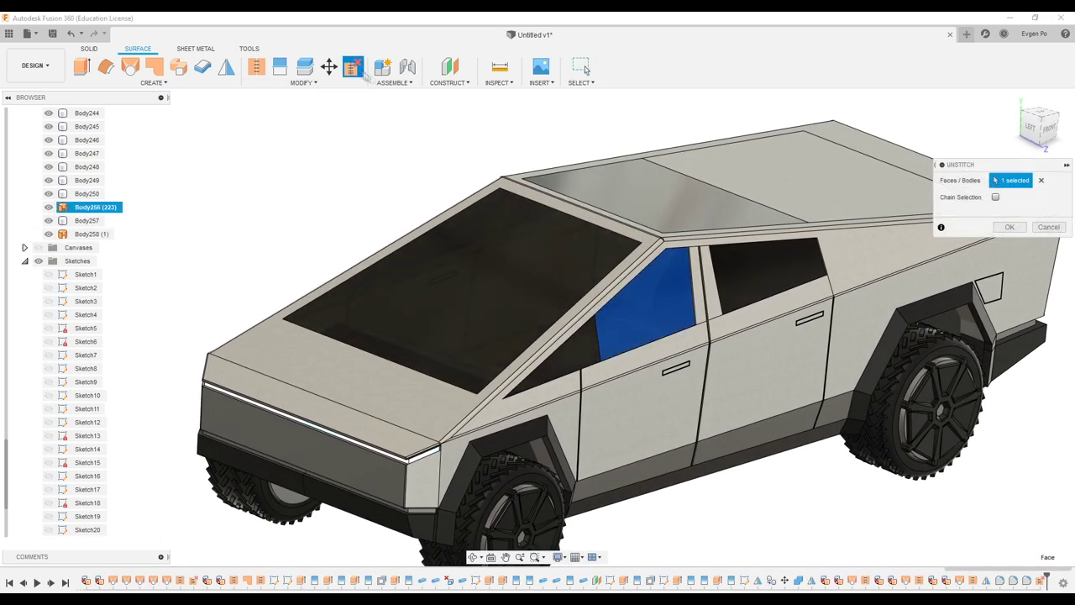
left_click(1005, 229)
left_click(541, 67)
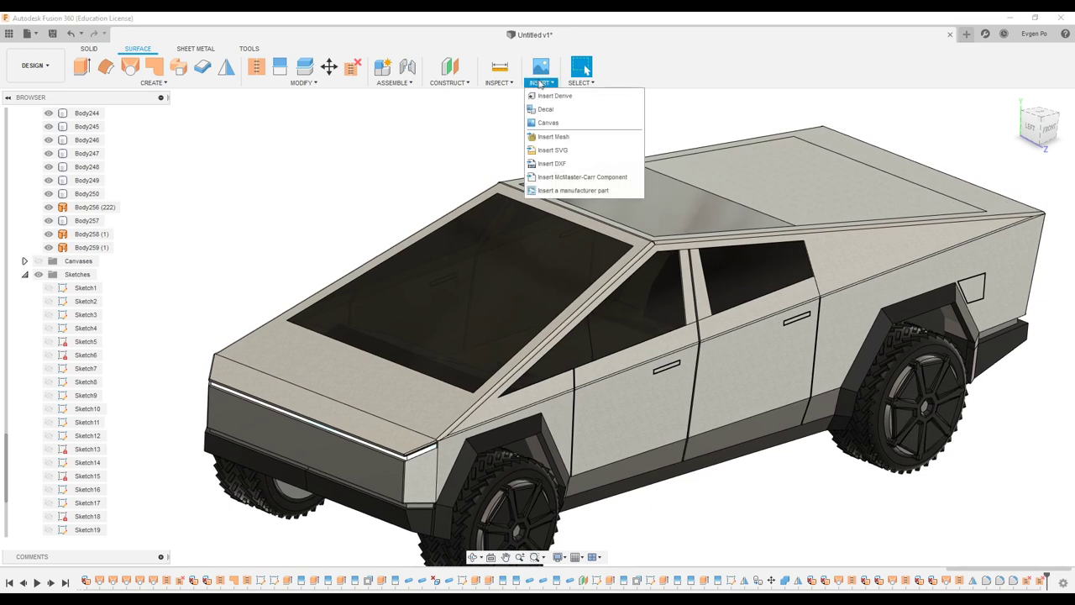
- Place a cracked-glass decal on the windshield and slide it into position
left_click(558, 123)
left_click(551, 266)
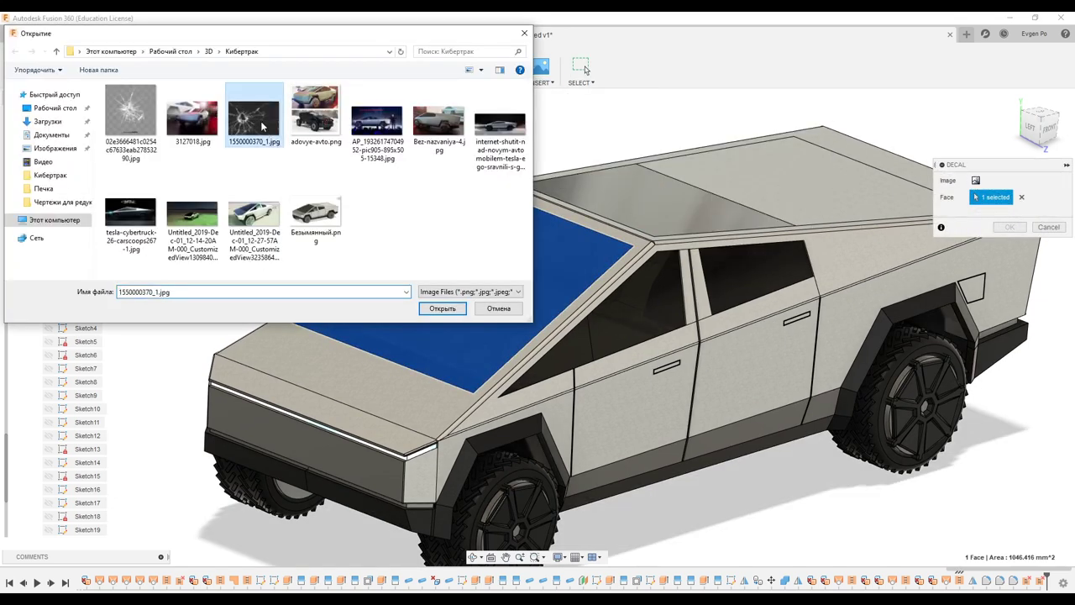
double_click(262, 126)
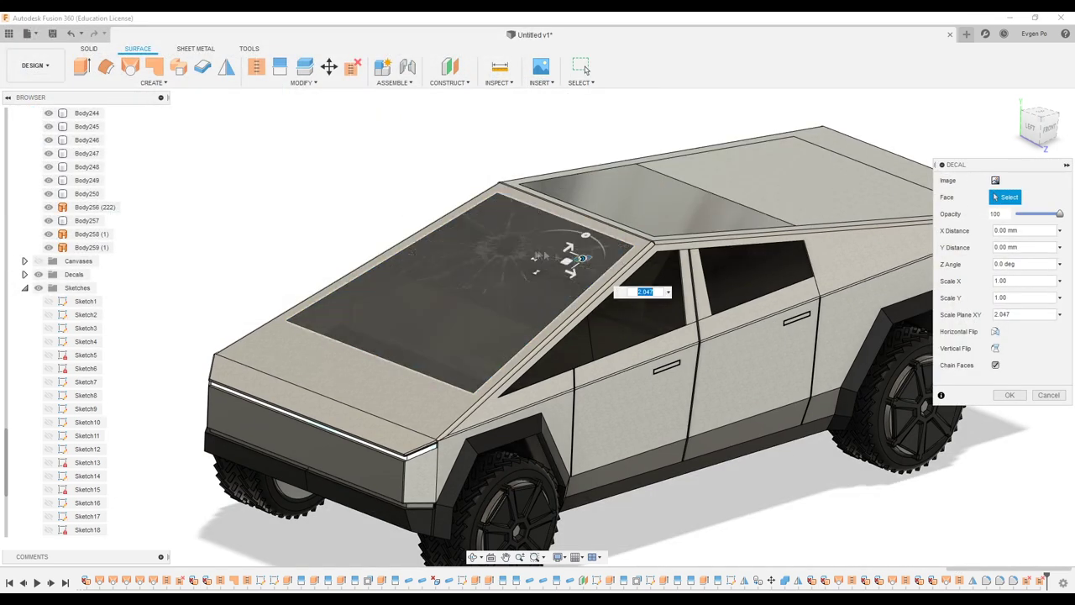
mouse_move(585, 265)
left_mouse_down()
mouse_move(618, 292)
mouse_move(537, 315)
left_mouse_up()
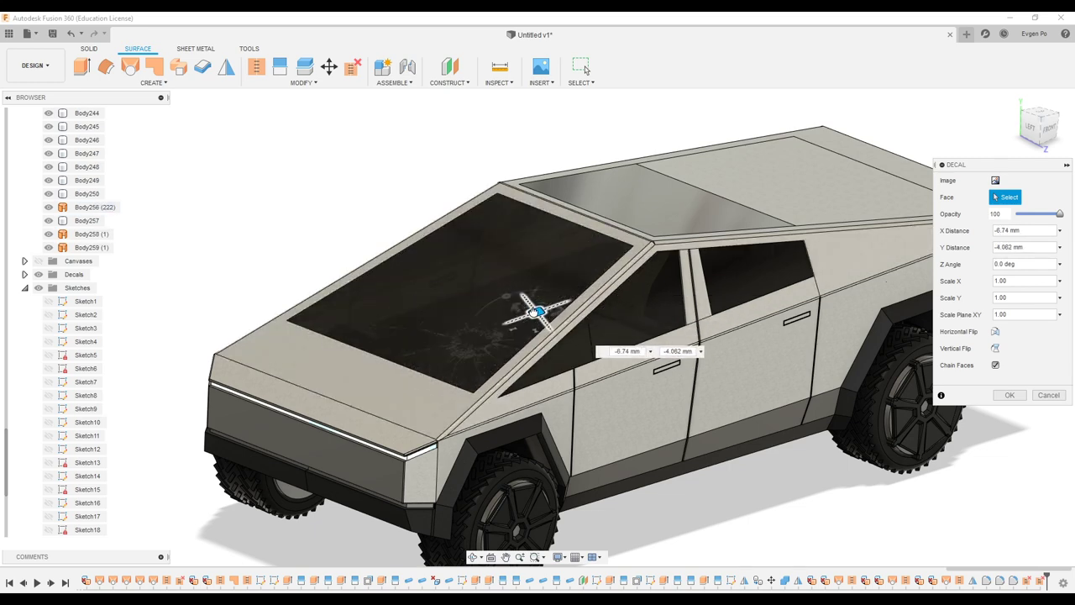
key("Return")
- Add a second rotated, partly transparent cracked-glass decal near the windshield top
left_click(497, 83)
left_click(540, 83)
left_click(525, 110)
left_click(521, 253)
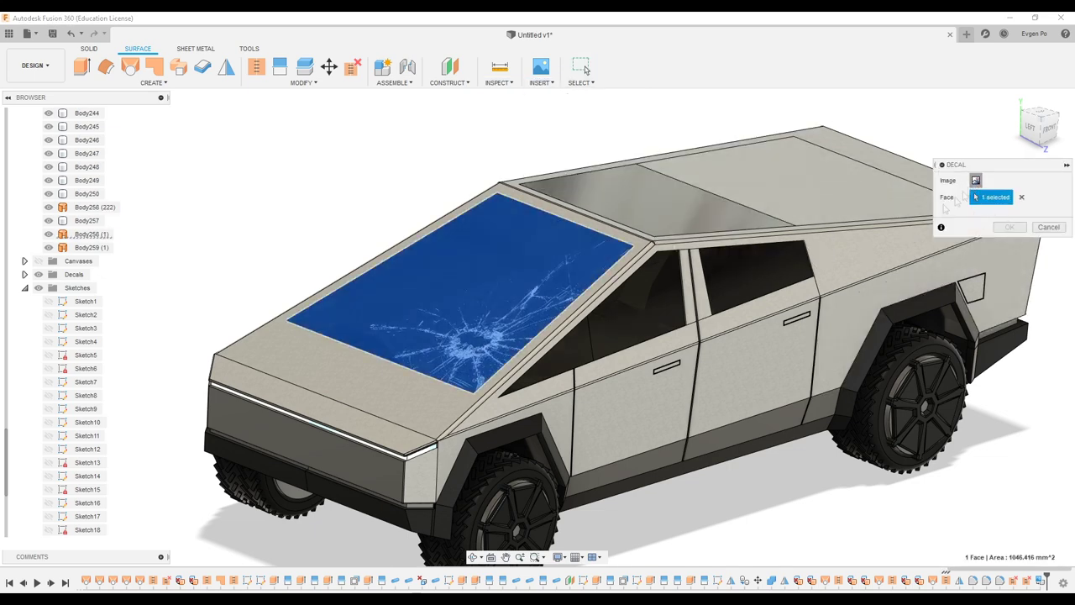
key("Return")
left_click_drag(563, 250, 508, 260)
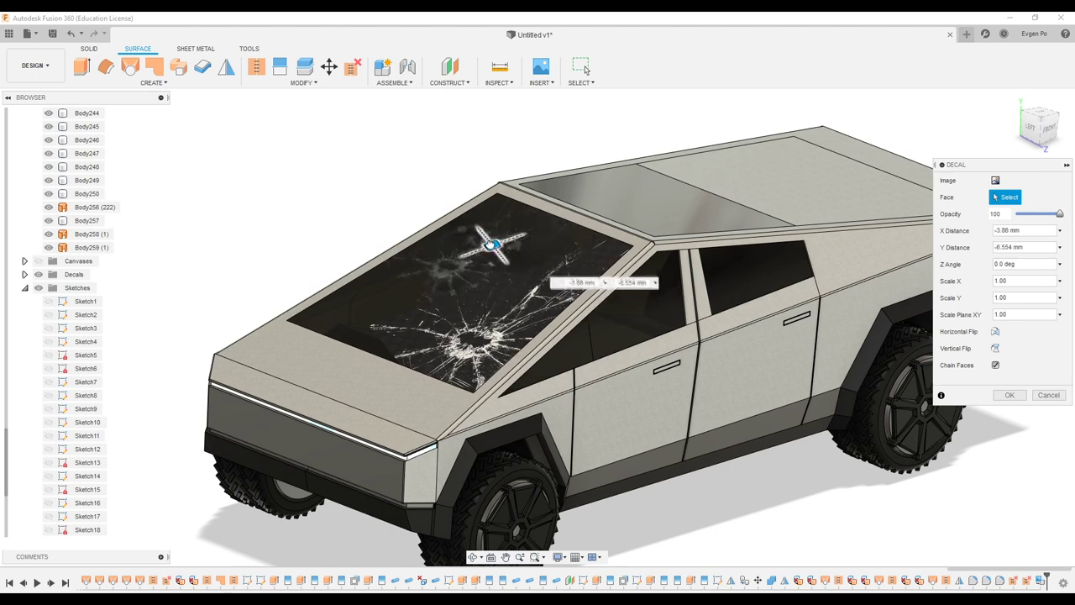
left_click_drag(499, 235, 501, 238)
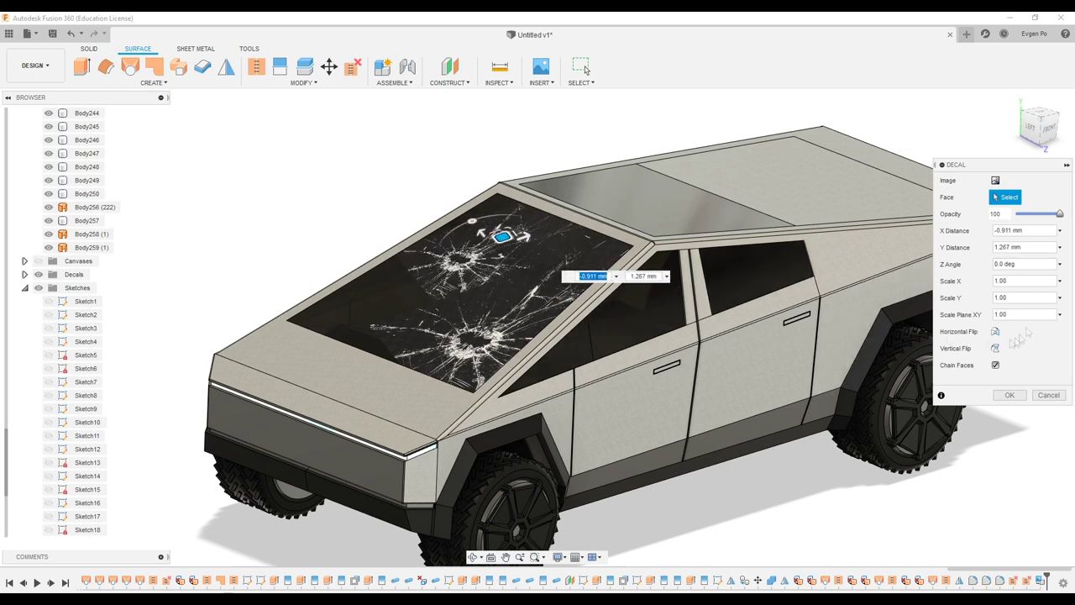
left_click_drag(1045, 215, 1047, 217)
left_click(1010, 395)
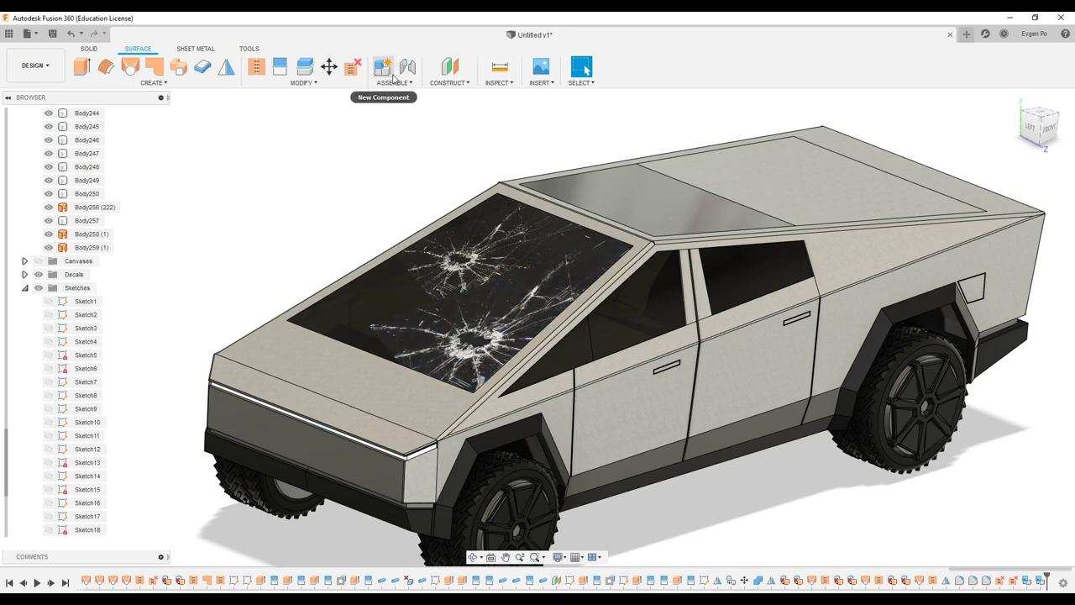
- Try placing the image as a canvas on the front side window
left_click(540, 82)
left_click(544, 120)
left_click(638, 302)
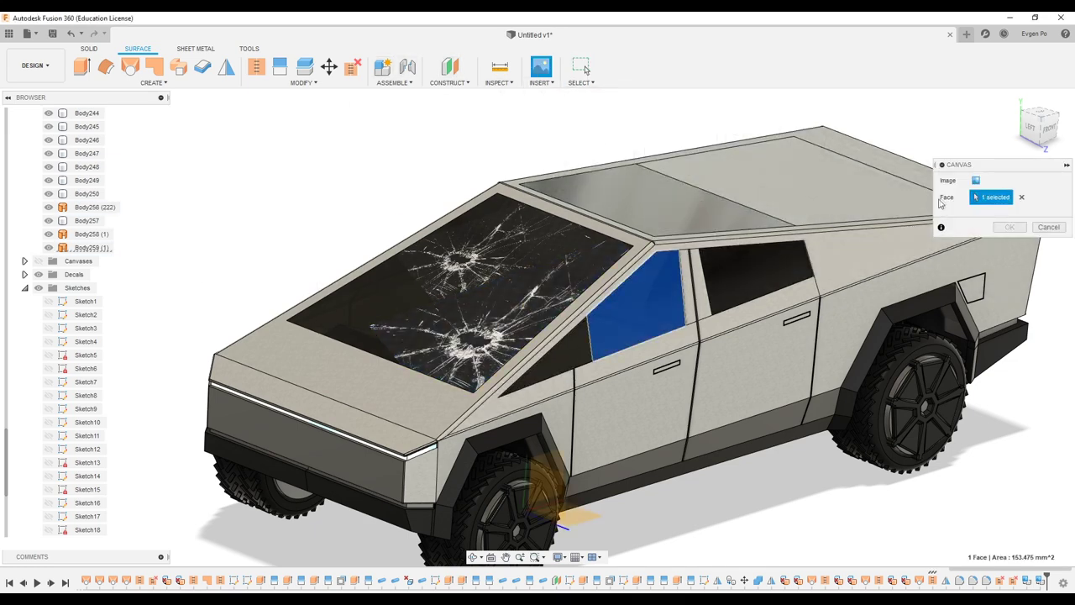
left_click(975, 180)
key("Return")
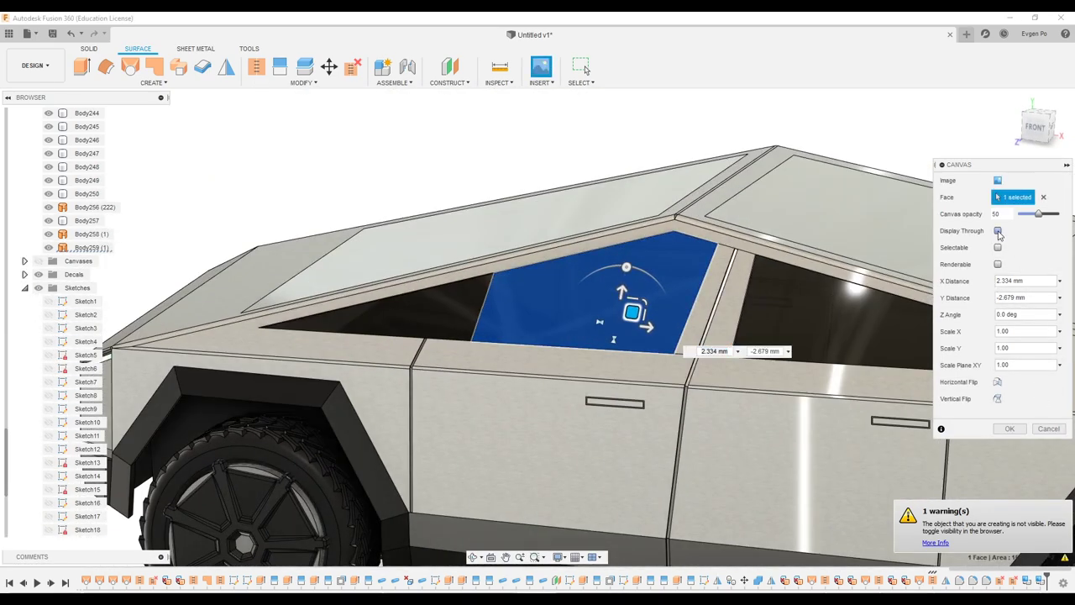
left_click(1049, 429)
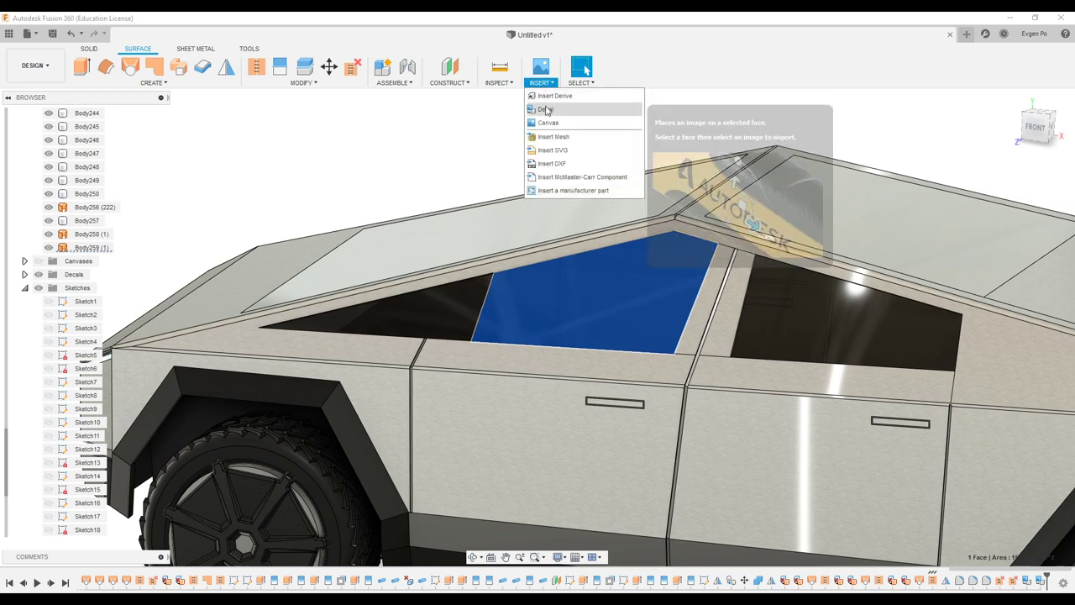
- Add a cracked-glass decal to the front side window and move it into place
left_click(546, 110)
key("Return")
mouse_move(652, 266)
left_mouse_down()
mouse_move(658, 287)
mouse_move(593, 327)
left_mouse_up()
key("Return")
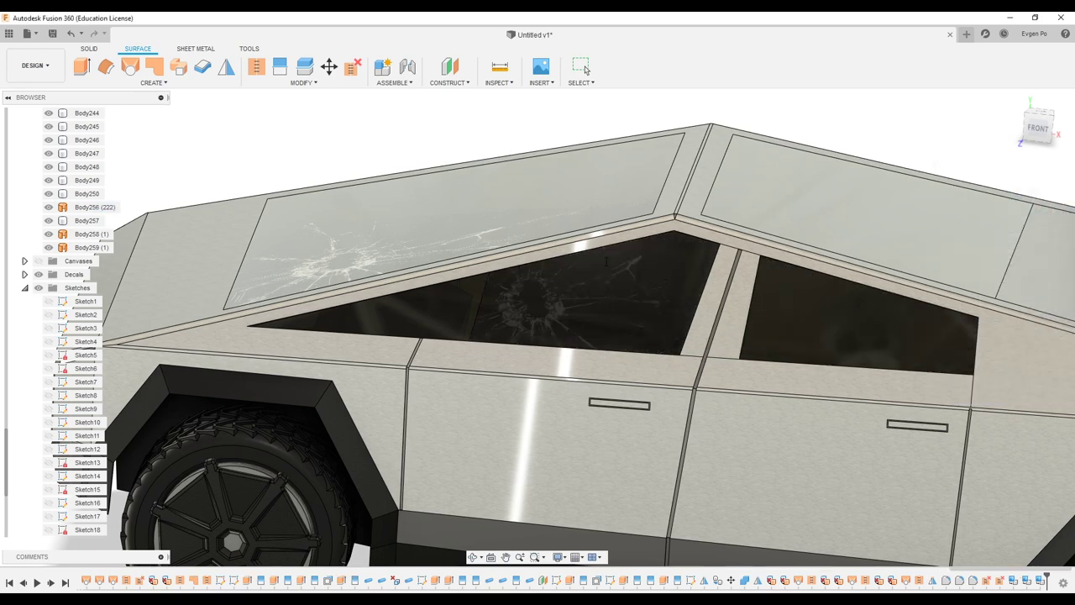
middle_click_drag(606, 262, 504, 277, "shift")
left_click(35, 65)
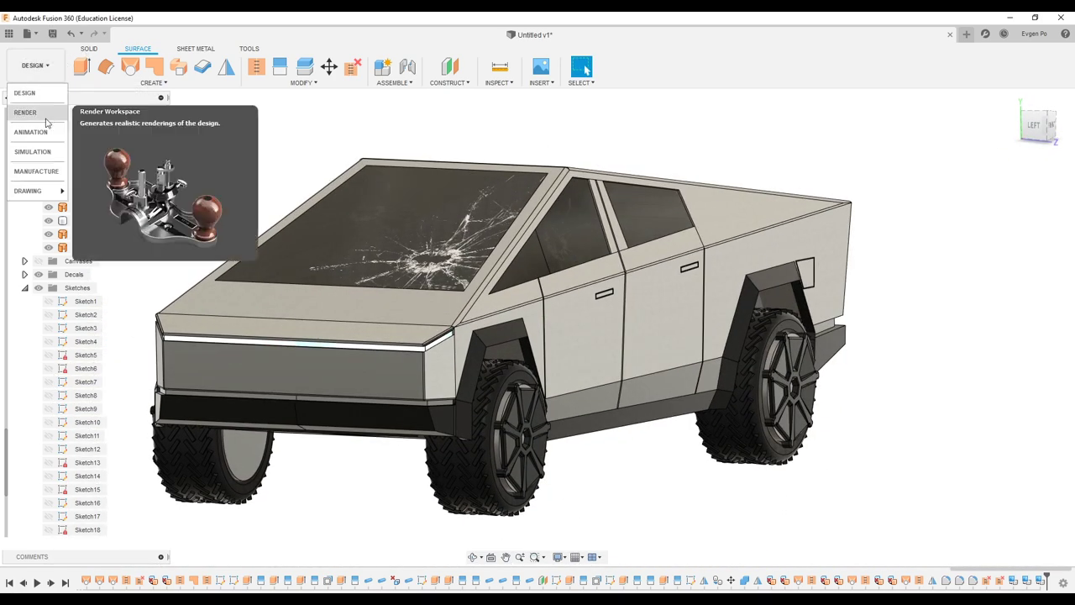
left_click(42, 114)
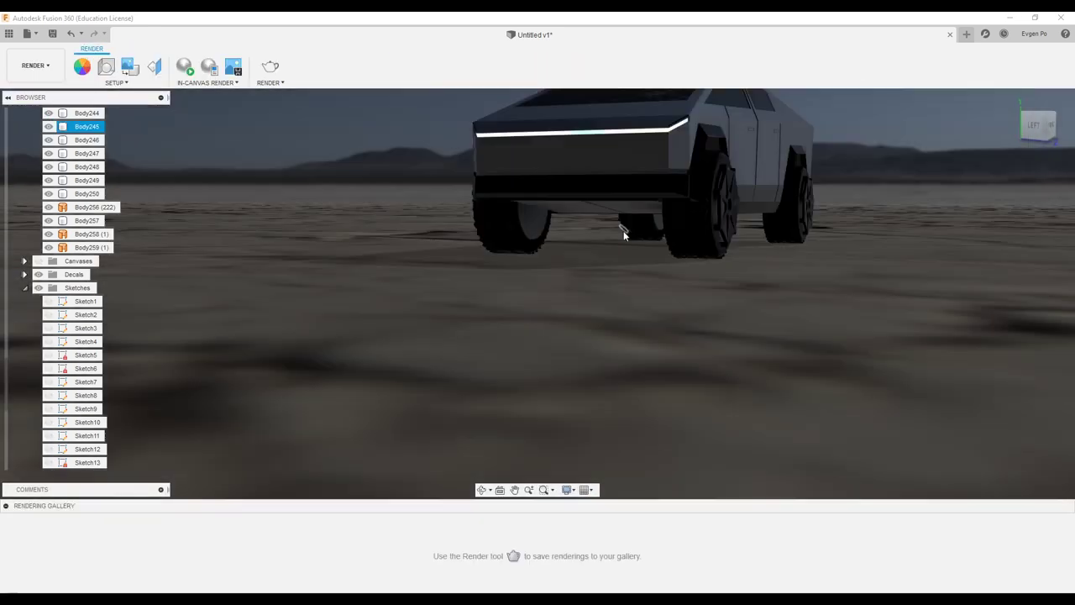
scroll(651, 239, "down", 5)
mouse_move(654, 245)
middle_mouse_down("shift")
mouse_move(665, 223)
mouse_move(782, 334)
mouse_move(794, 395)
middle_mouse_up("shift")
left_click(664, 222)
scroll(660, 235, "up", 5)
middle_click_drag(798, 445, 806, 480, "shift")
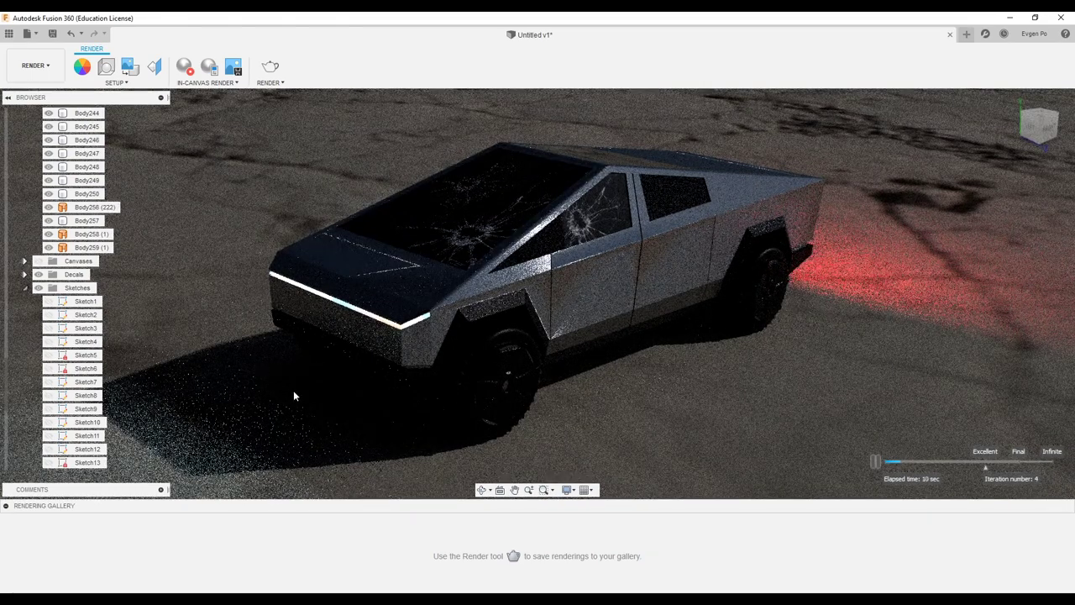
left_click(401, 275)
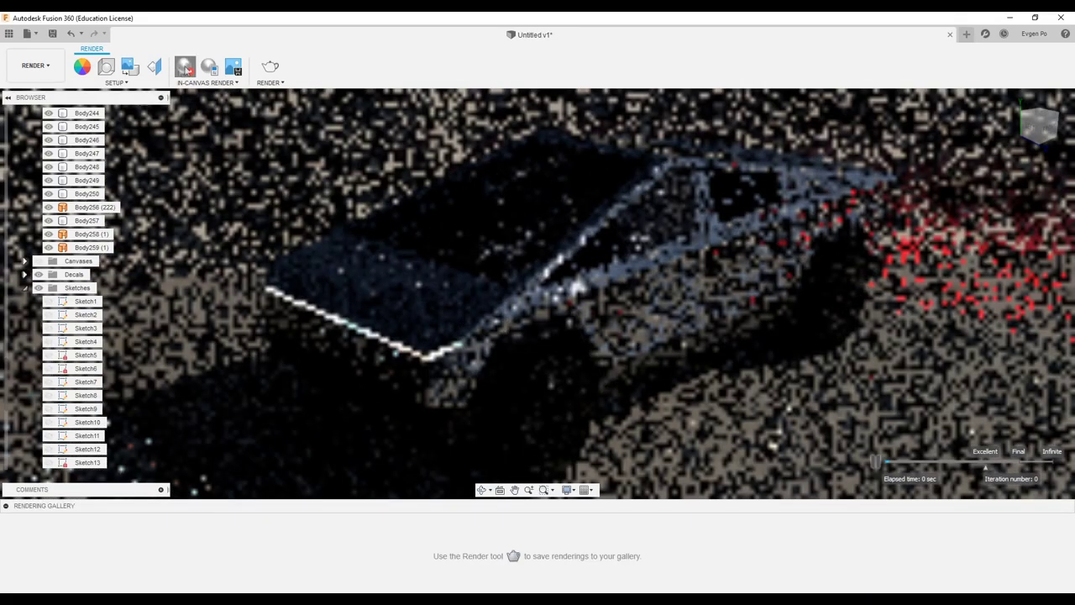
left_click(185, 66)
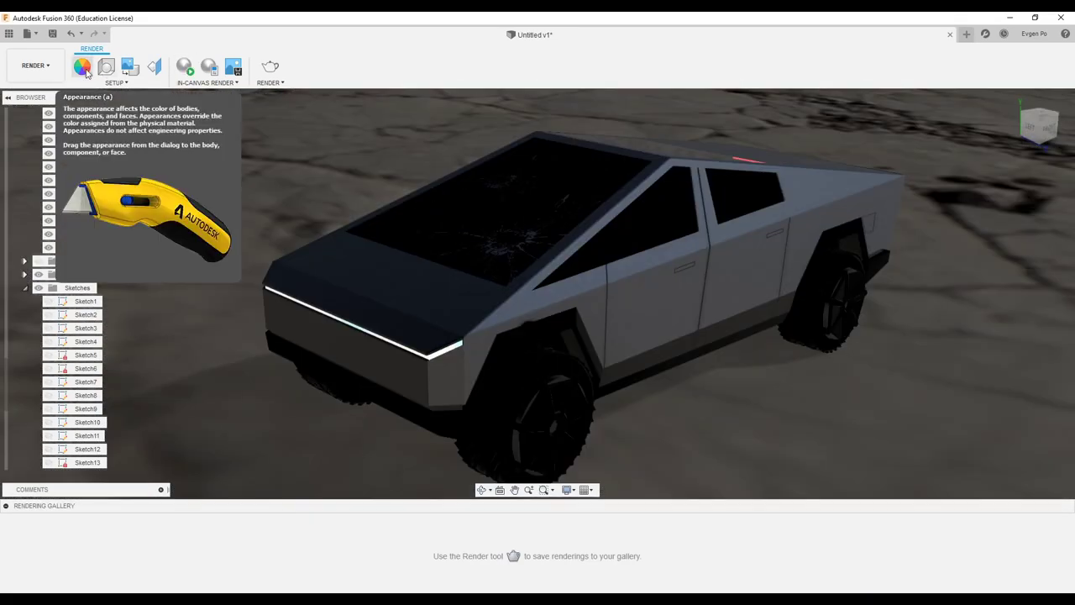
key("a")
left_click(34, 64)
left_click(38, 95)
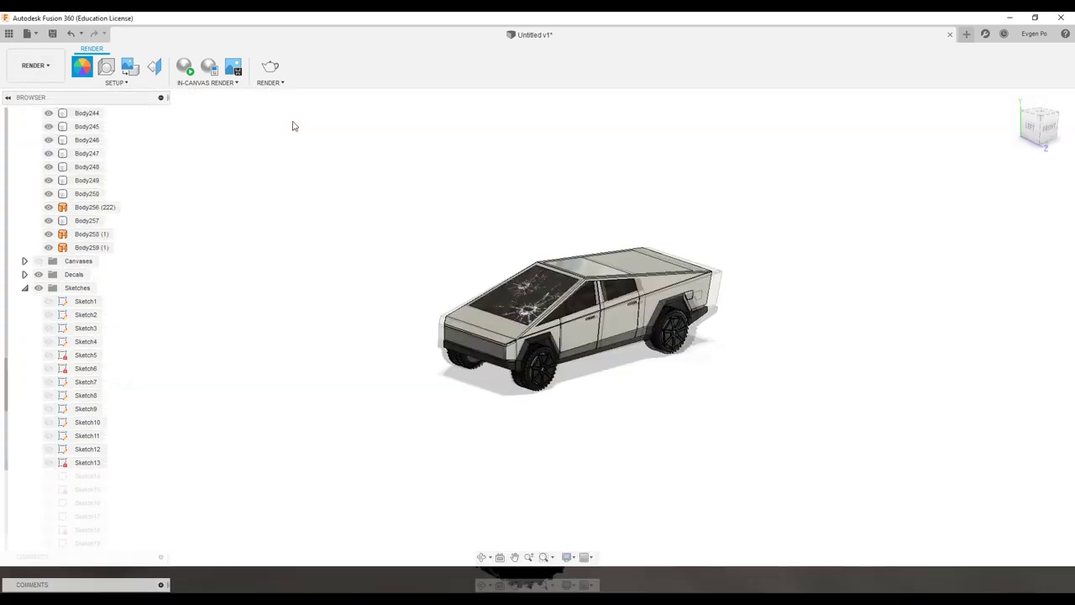
- Place the pixel-alien decal on the front door, scaled to 1.576
left_click(542, 82)
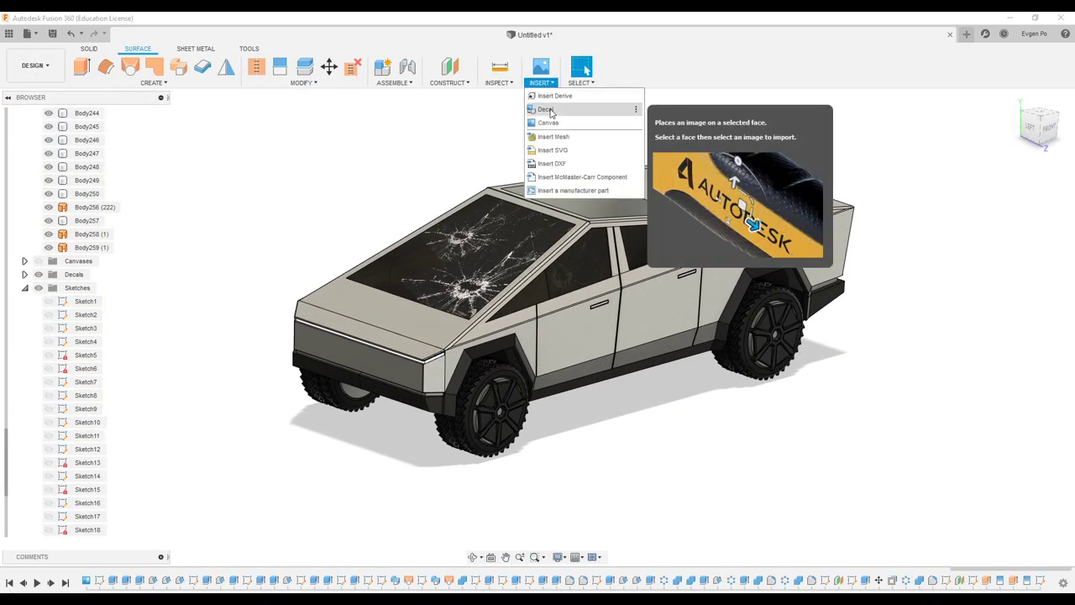
left_click(555, 105)
left_click(975, 181)
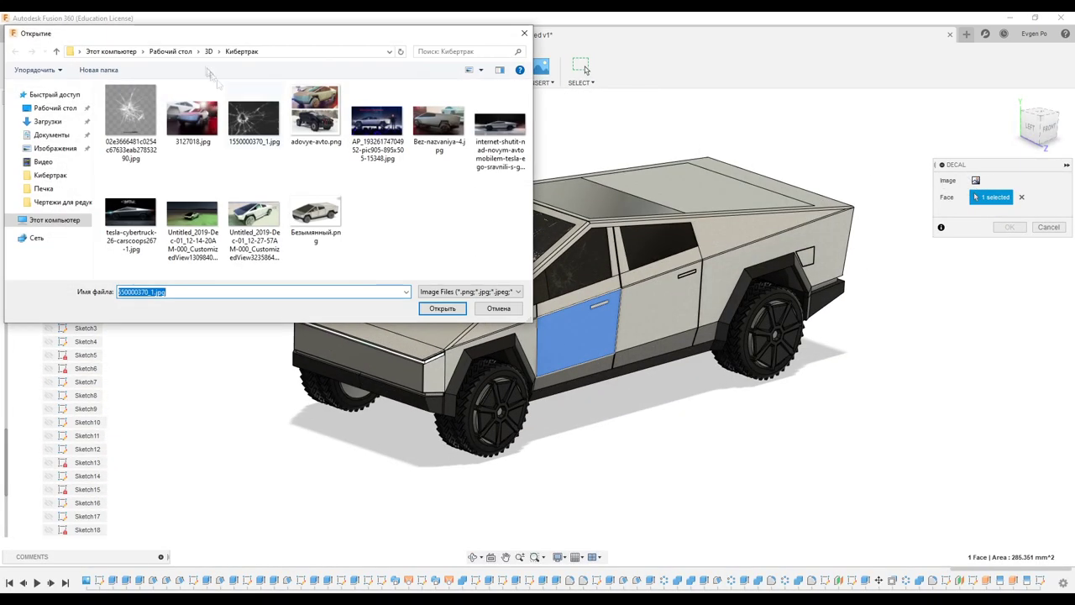
left_click(202, 53)
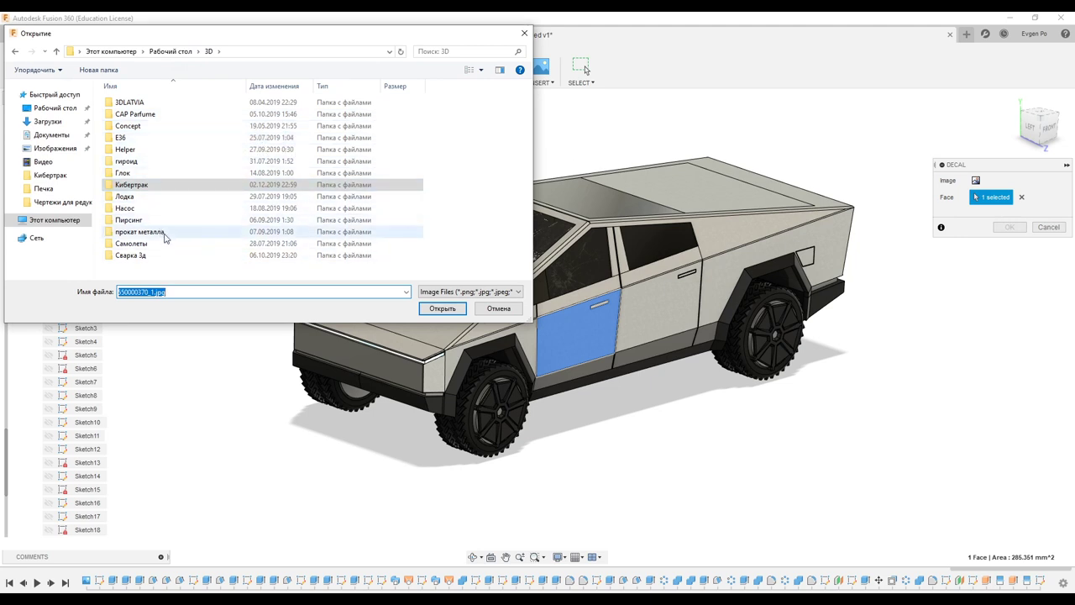
double_click(134, 243)
left_click(481, 70)
left_click(523, 50)
double_click(253, 122)
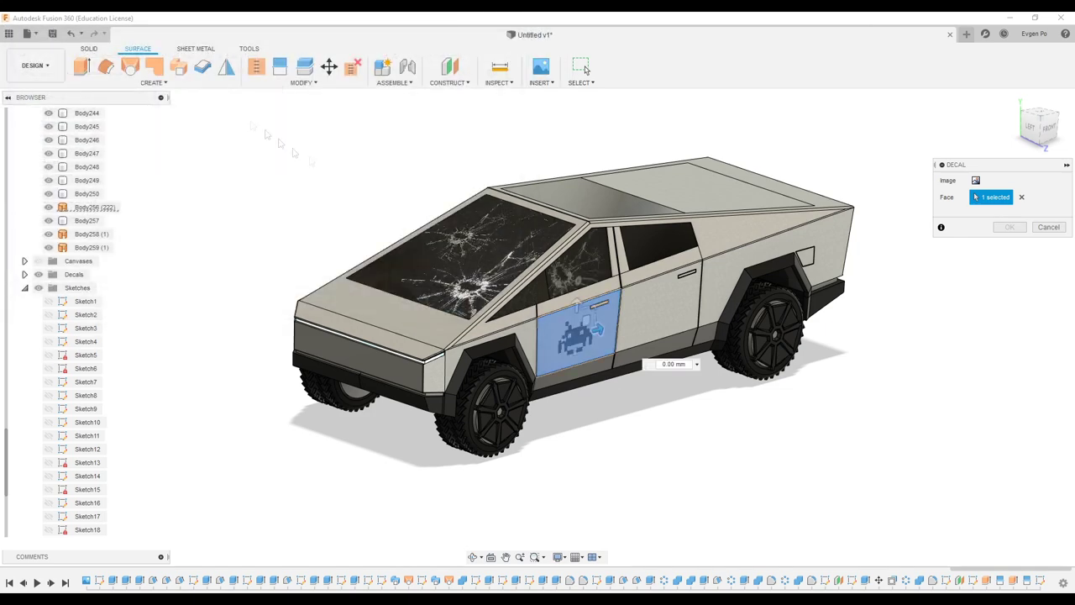
left_click_drag(581, 320, 581, 323)
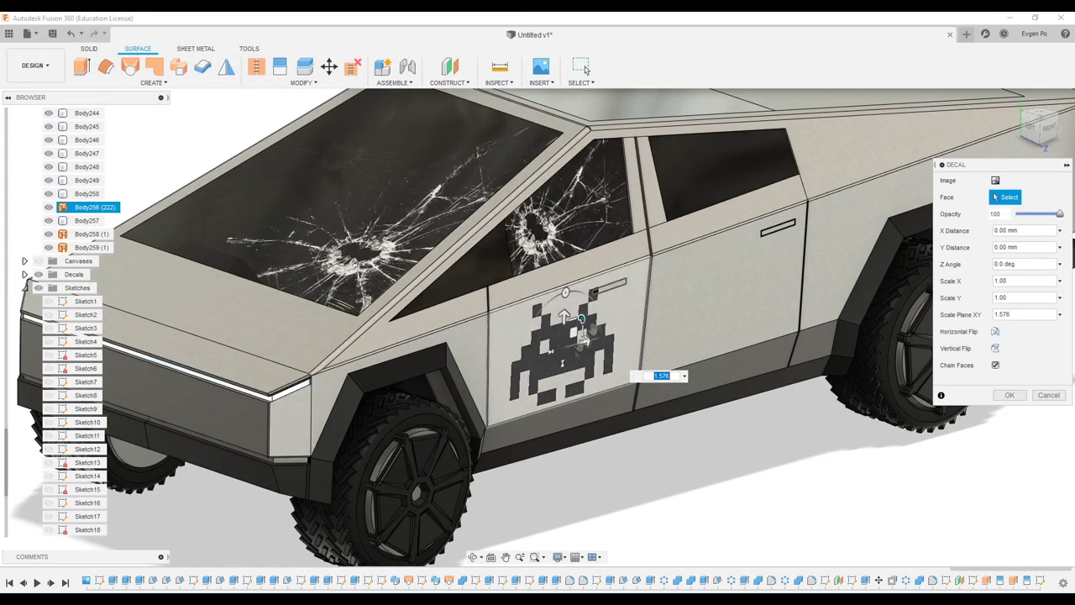
key("Return")
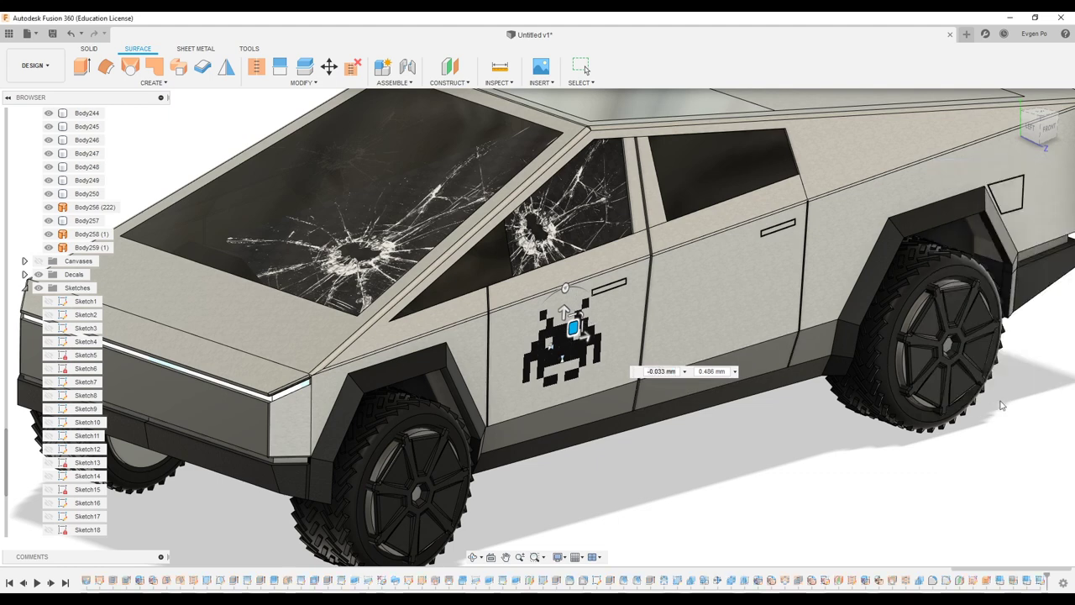
- Add a second pixel-alien decal on the rear door, reposition it, and switch to the Render workspace
left_click(541, 83)
left_click(545, 110)
left_click(680, 303)
left_click(995, 180)
double_click(254, 122)
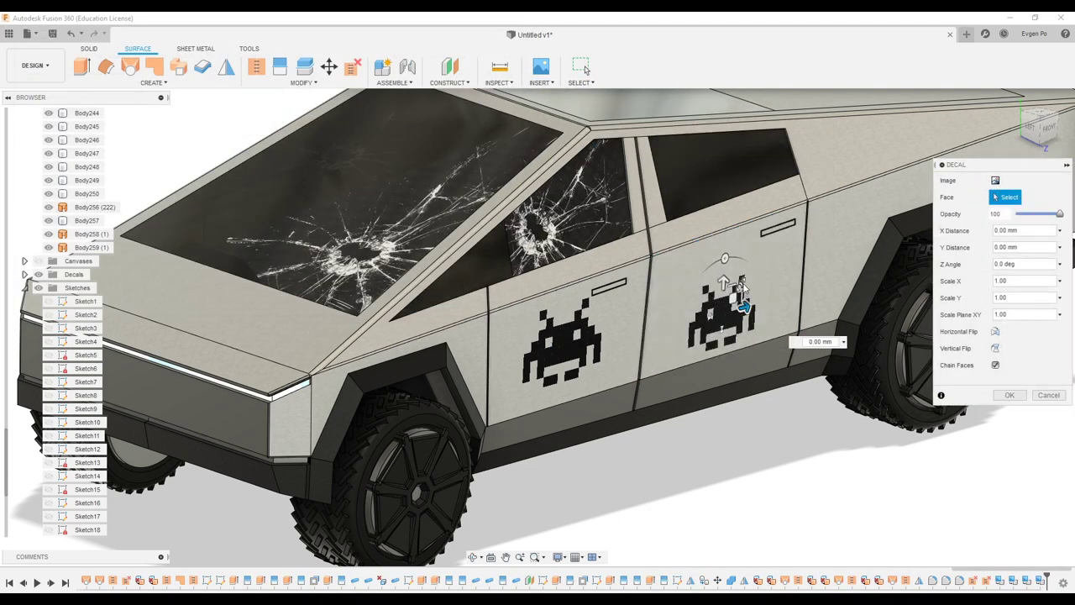
left_click_drag(744, 282, 738, 277)
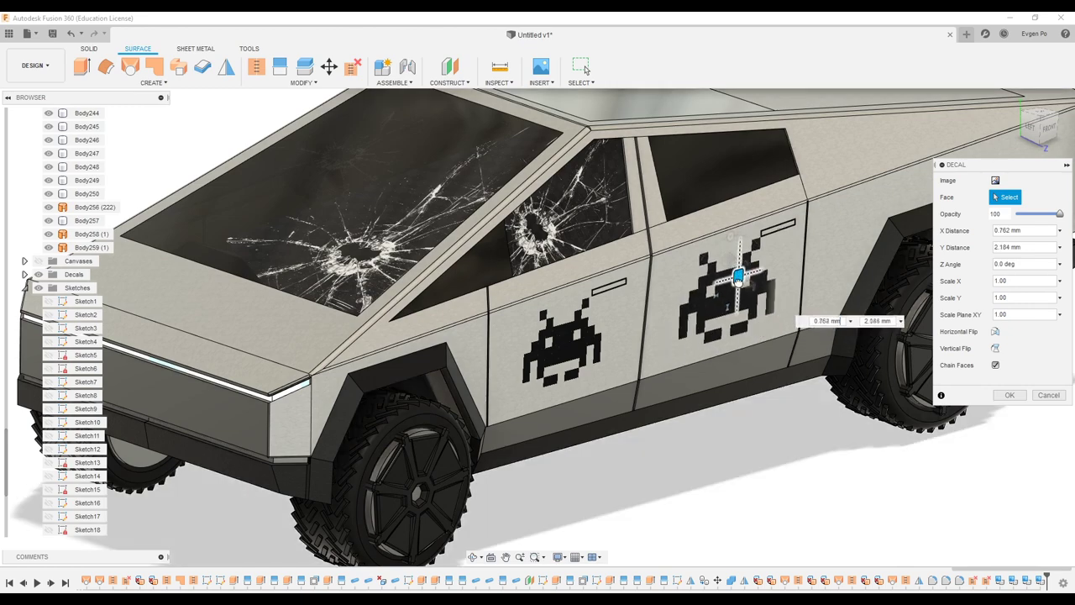
left_click(1010, 395)
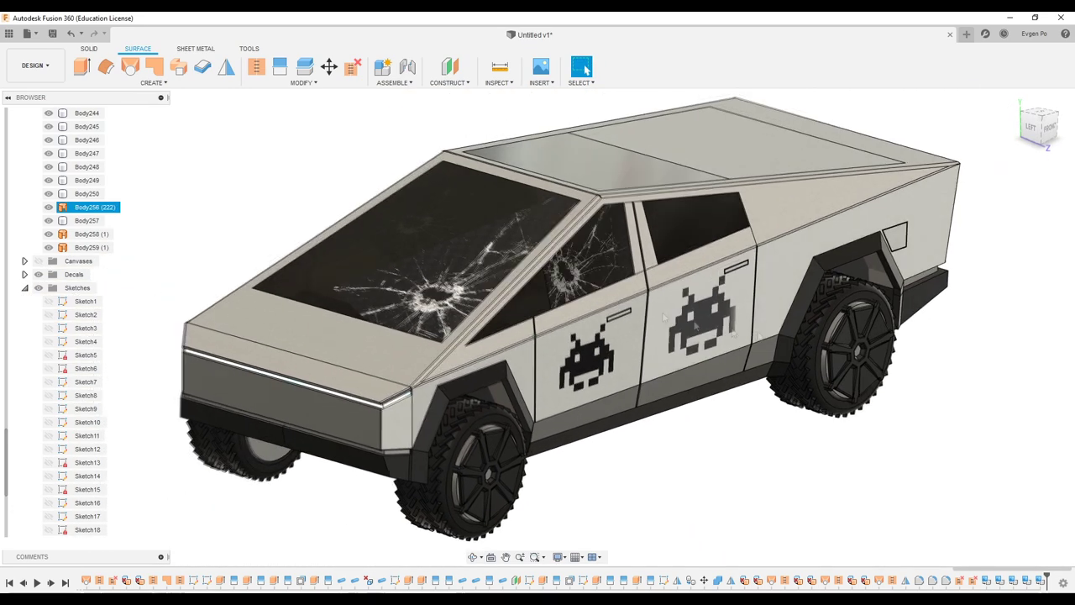
left_click(35, 65)
left_click(25, 112)
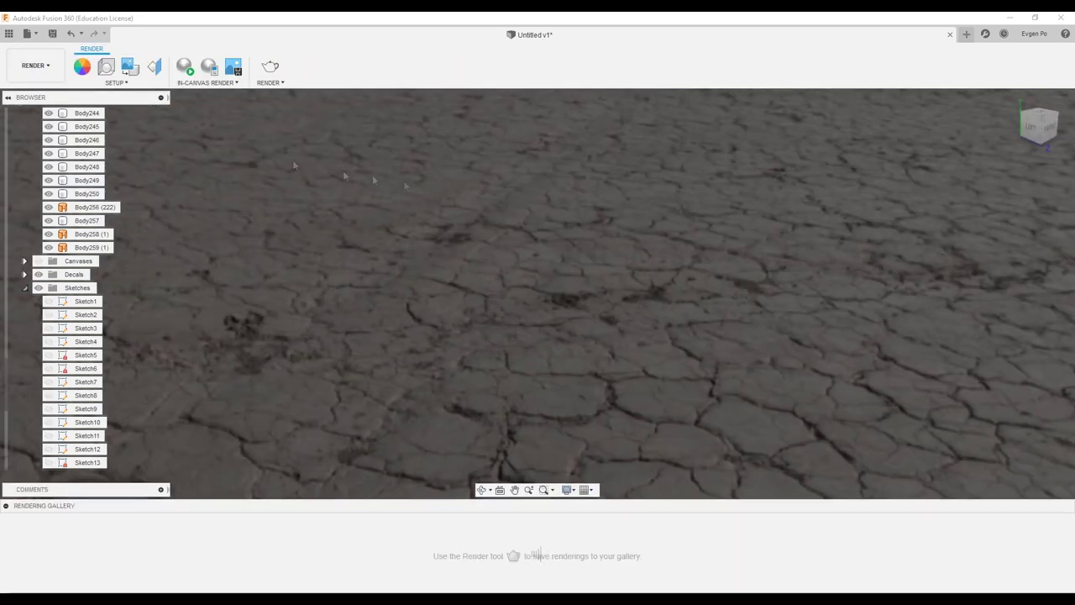